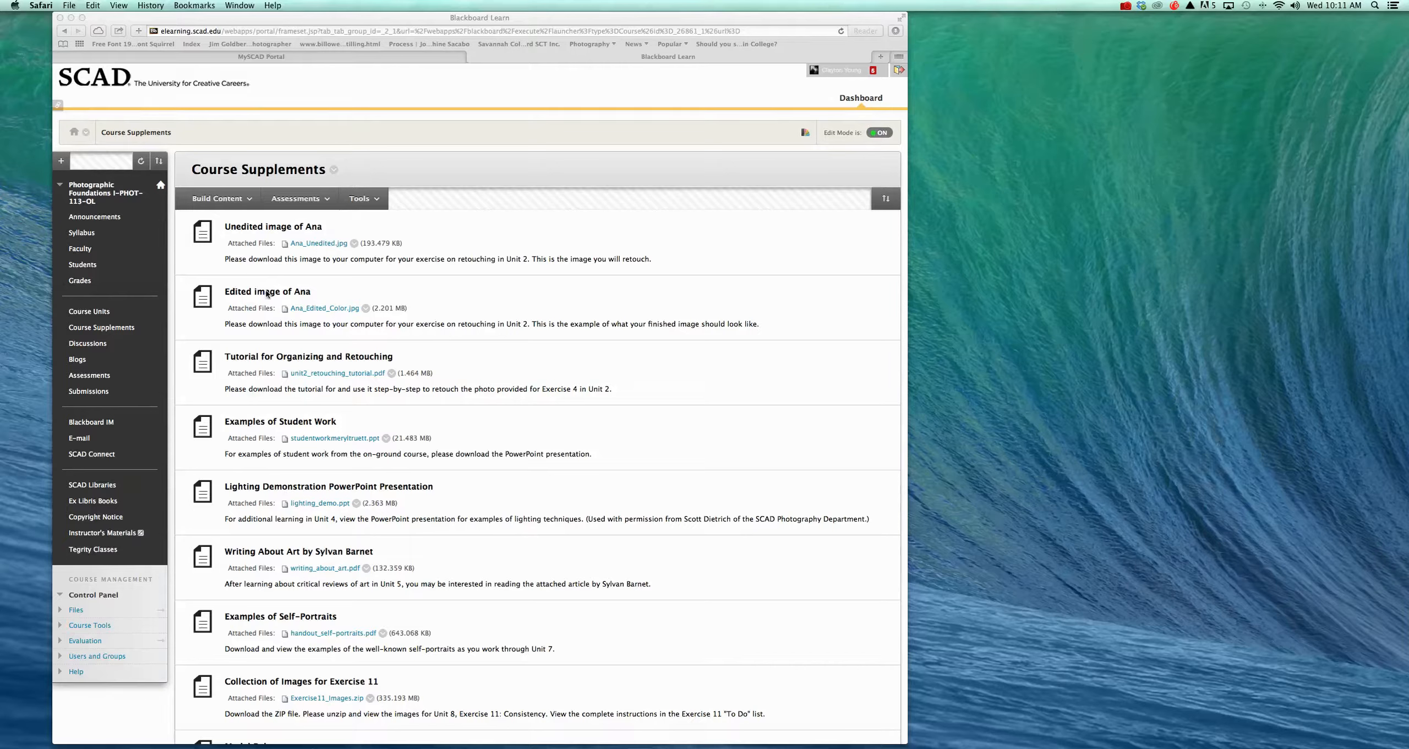
Download the linked files Ana_Unedited.jpg and Ana_Edited_Color.jpg from the Course Supplements page
{"action": "right_click", "coordinate": [308, 244]}
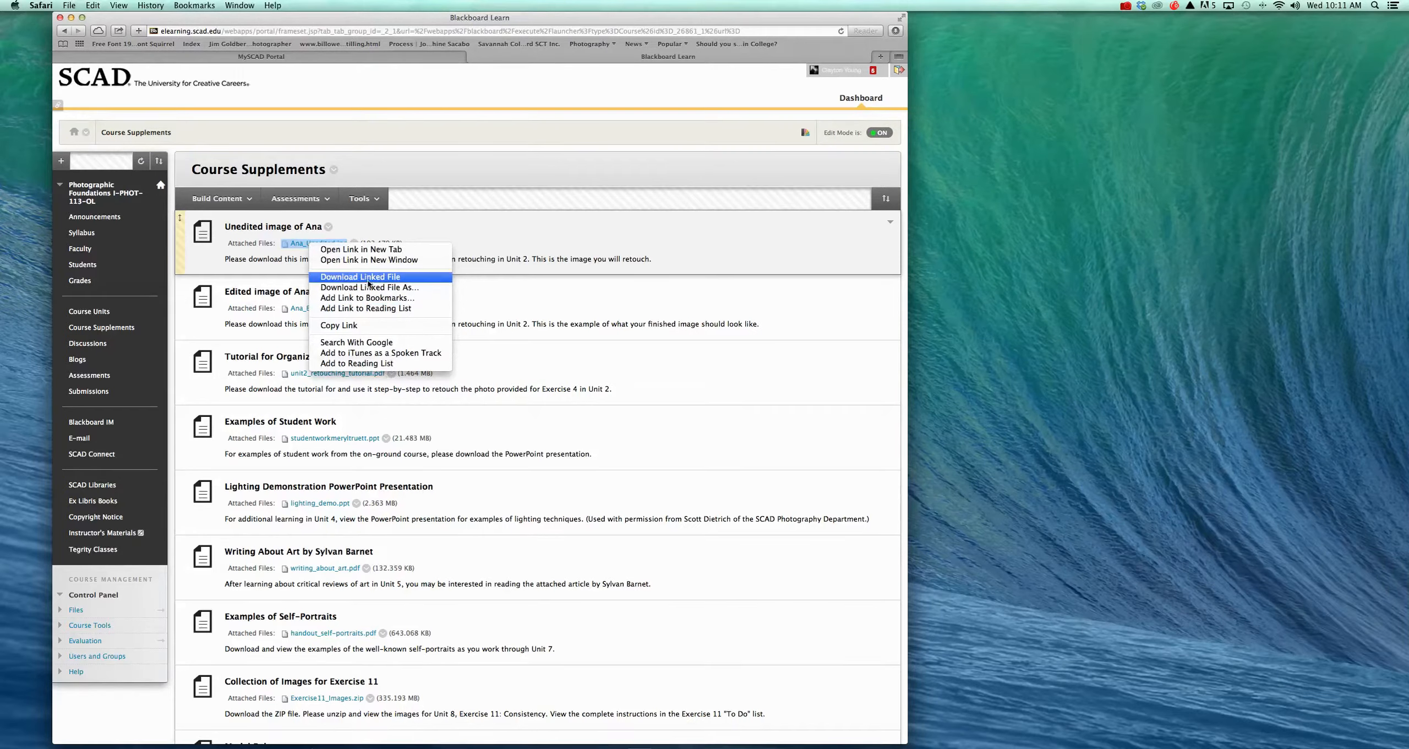
{"action": "left_click", "coordinate": [368, 284]}
{"action": "right_click", "coordinate": [326, 307]}
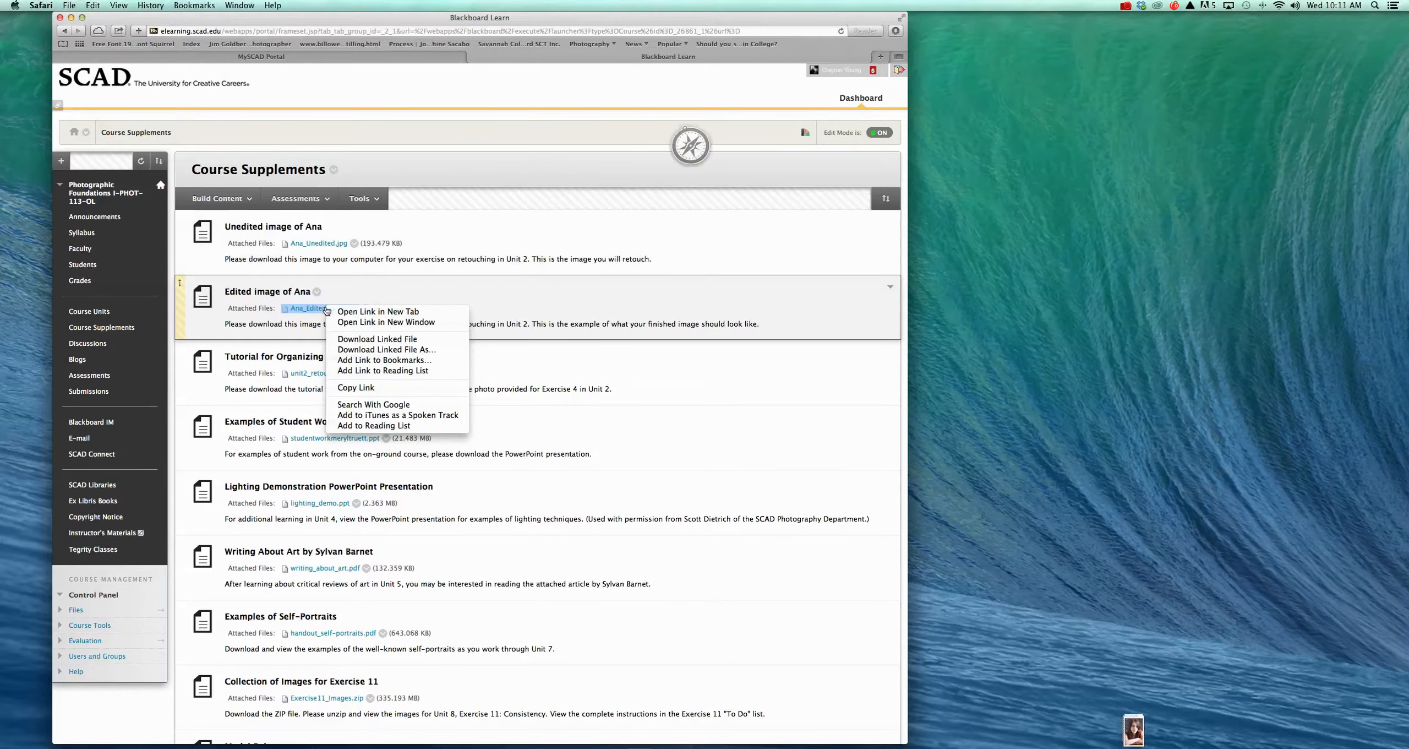
{"action": "left_click", "coordinate": [366, 339]}
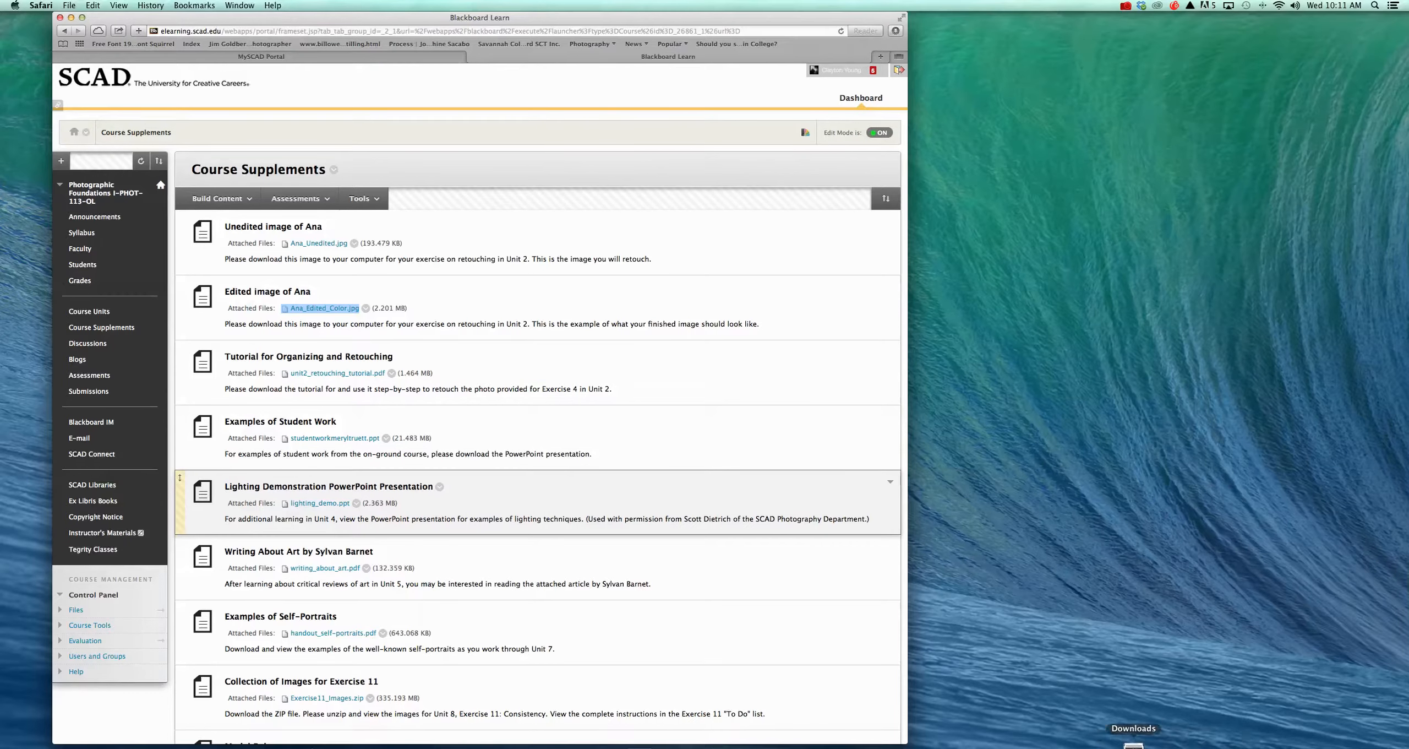
Minimize the browser window and create a folder named "Exercise 5" on the desktop
{"action": "left_click", "coordinate": [71, 19]}
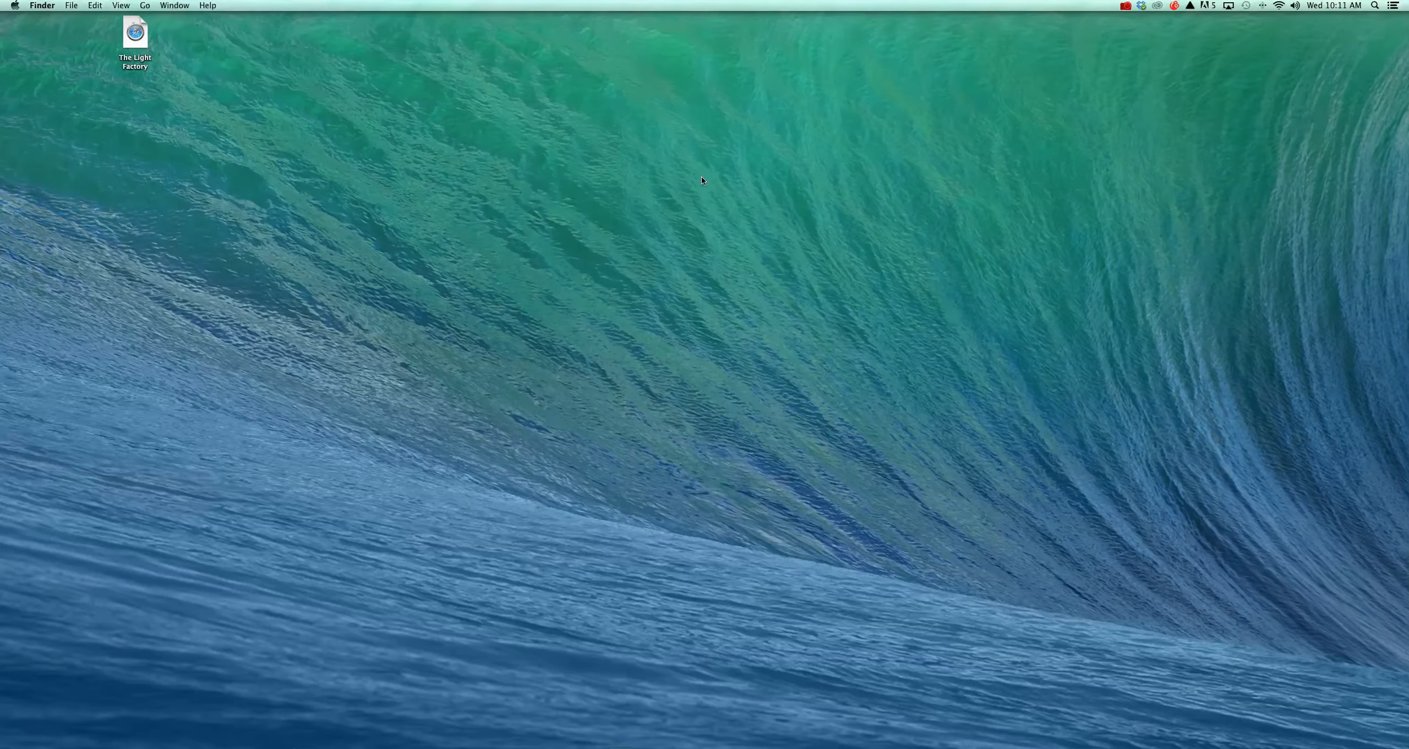
{"action": "key", "text": "super+shift+n"}
{"action": "type", "text": "E"}
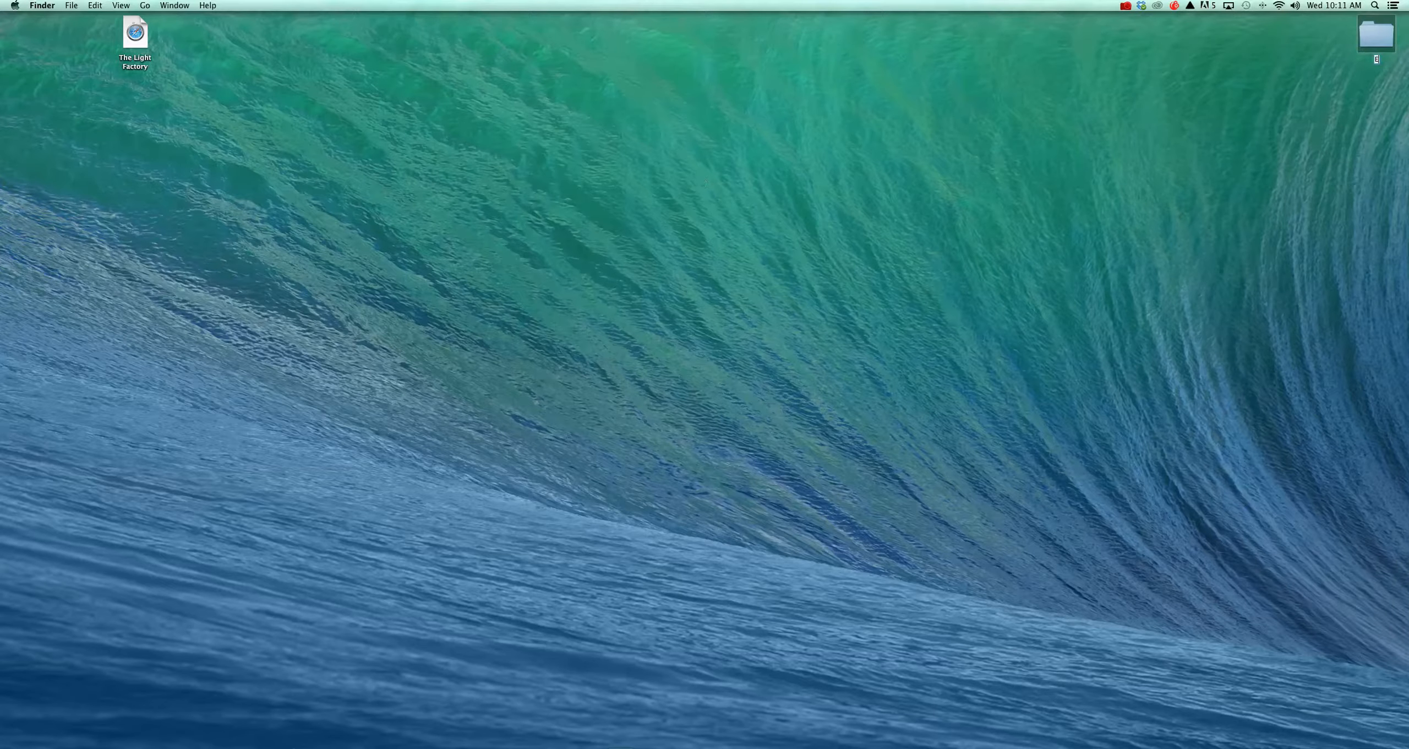
{"action": "type", "text": "xercise 5"}
{"action": "key", "text": "Return"}
Move Ana_Edited_Color.jpg and Ana_Unedited.jpg from the Downloads folder into the desktop's Exercise 5 folder, and close the Downloads window
{"action": "left_click", "coordinate": [1117, 740]}
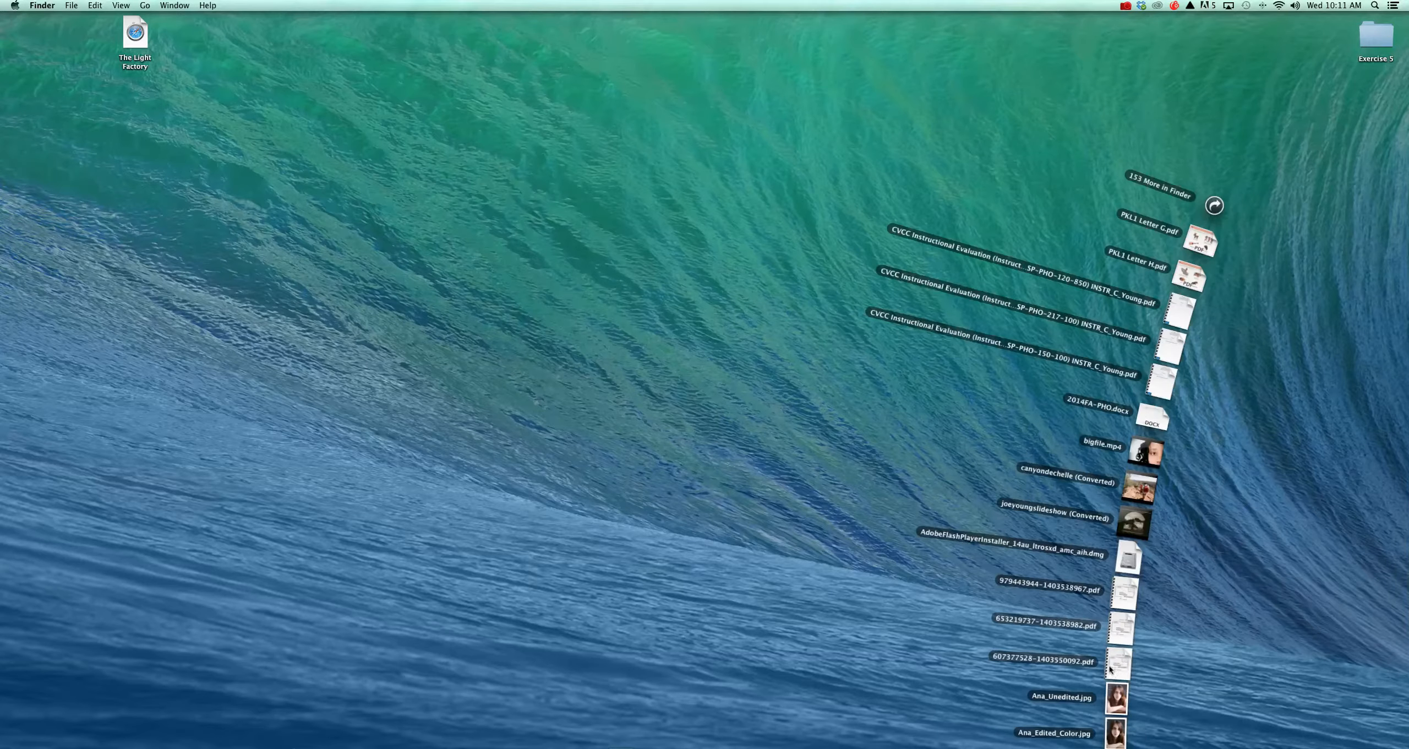
{"action": "left_click", "coordinate": [1215, 206]}
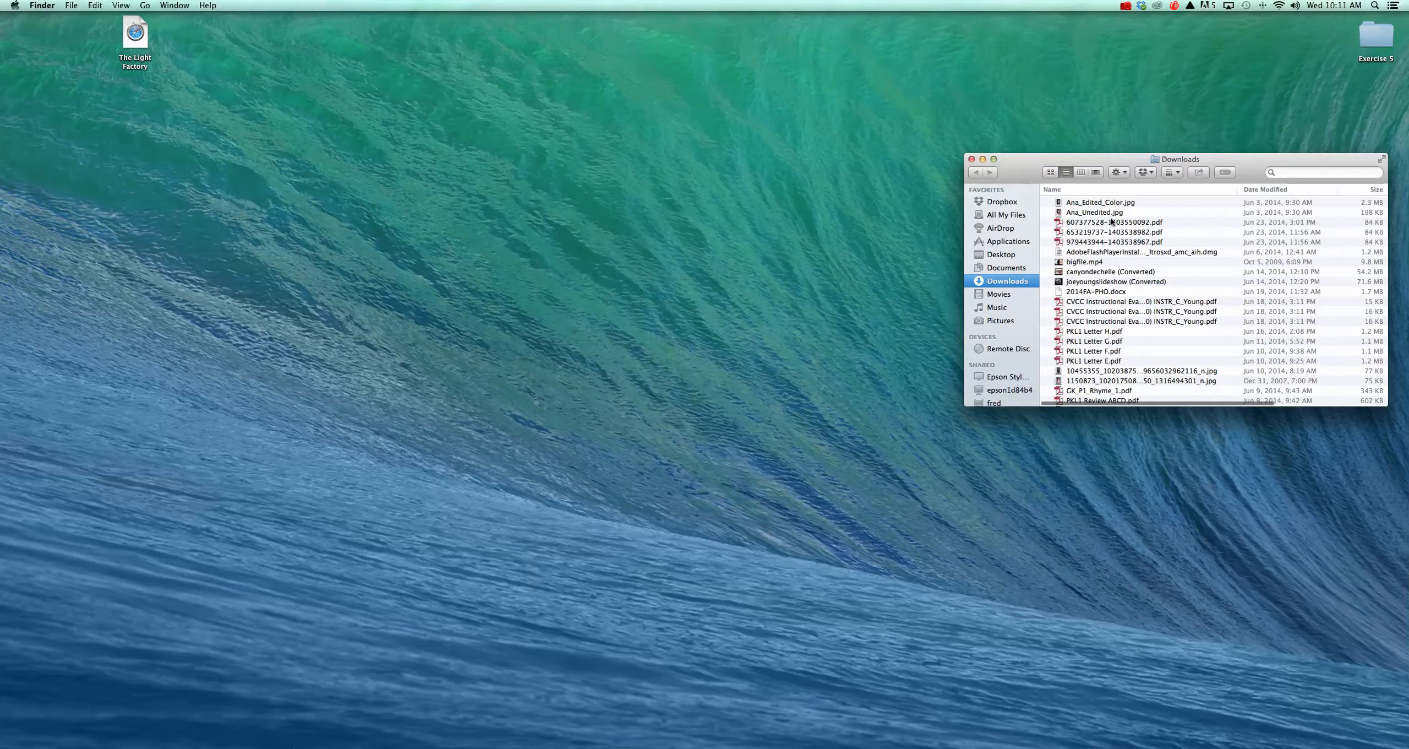
{"action": "left_click", "coordinate": [1110, 212]}
{"action": "left_click", "coordinate": [1060, 202], "text": "shift"}
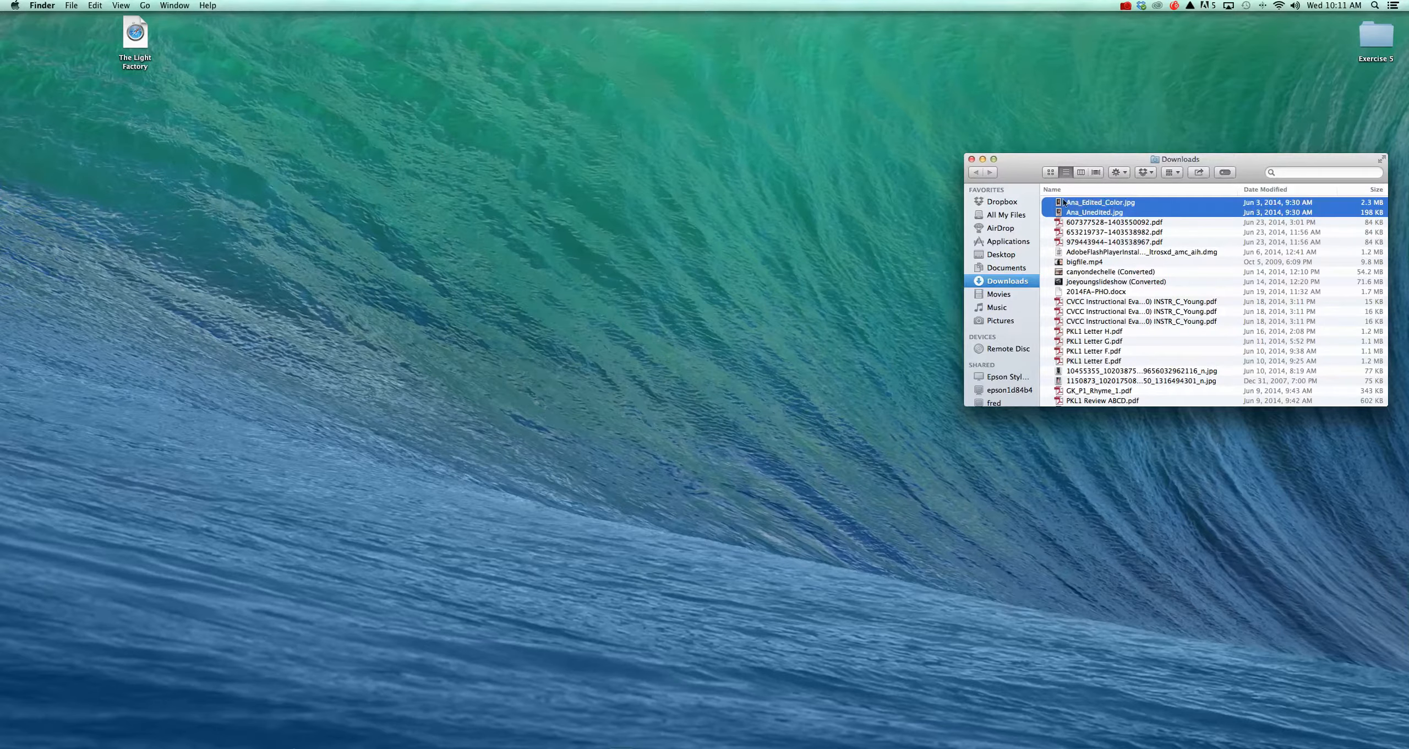
{"action": "left_click_drag", "start_coordinate": [1058, 202], "coordinate": [1373, 38]}
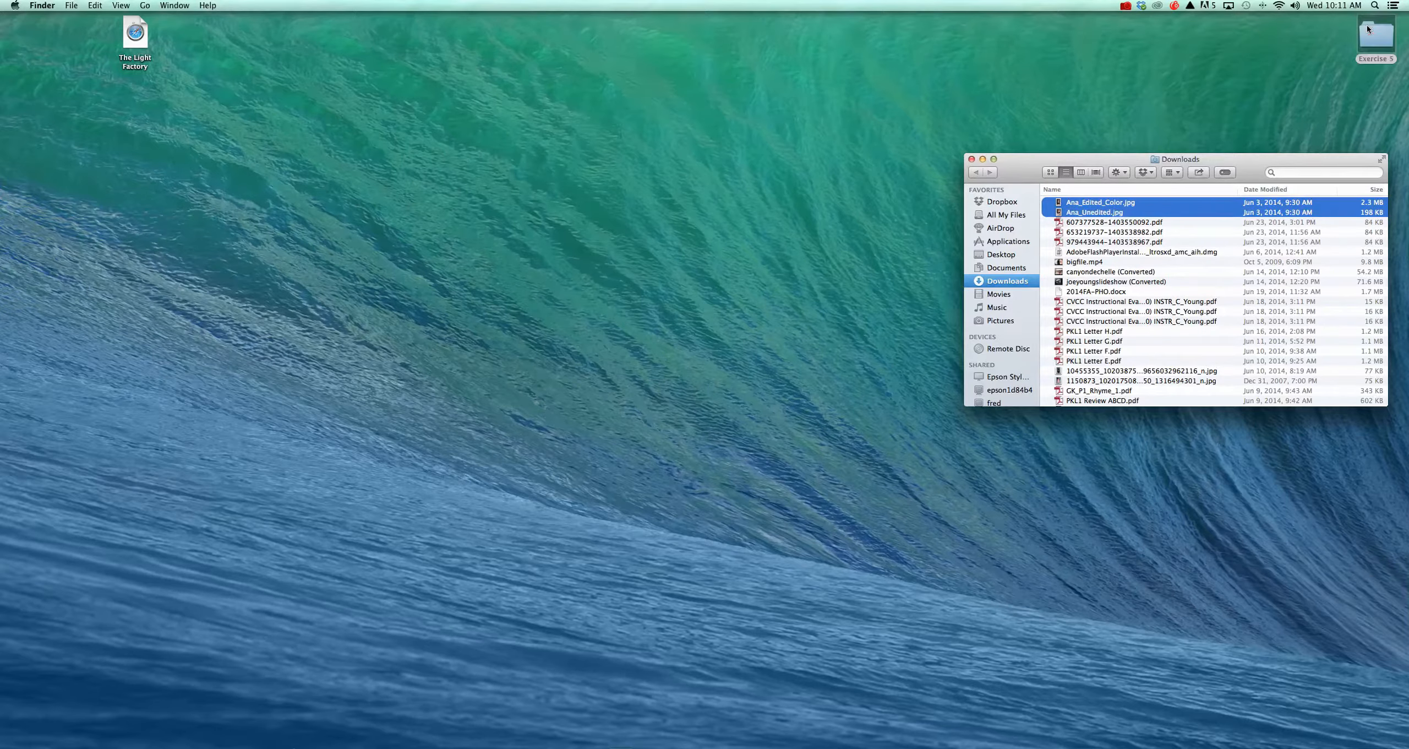
{"action": "left_click", "coordinate": [971, 160]}
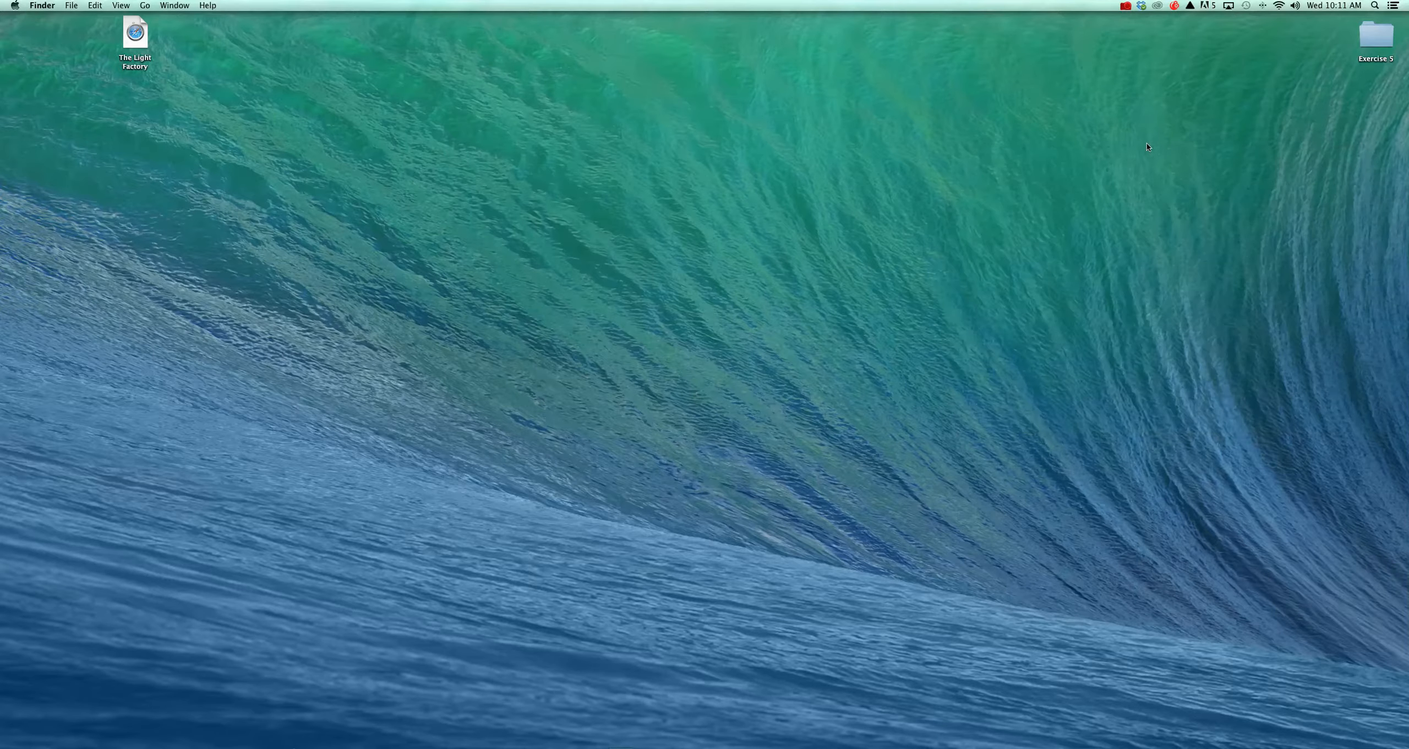
Create a desktop folder named "PHOT 113" and move the Exercise 5 folder into it
{"action": "left_click", "coordinate": [1384, 28]}
{"action": "left_click_drag", "start_coordinate": [1277, 69], "coordinate": [1277, 71]}
{"action": "left_click", "coordinate": [1048, 233]}
{"action": "key", "text": "super+shift+n"}
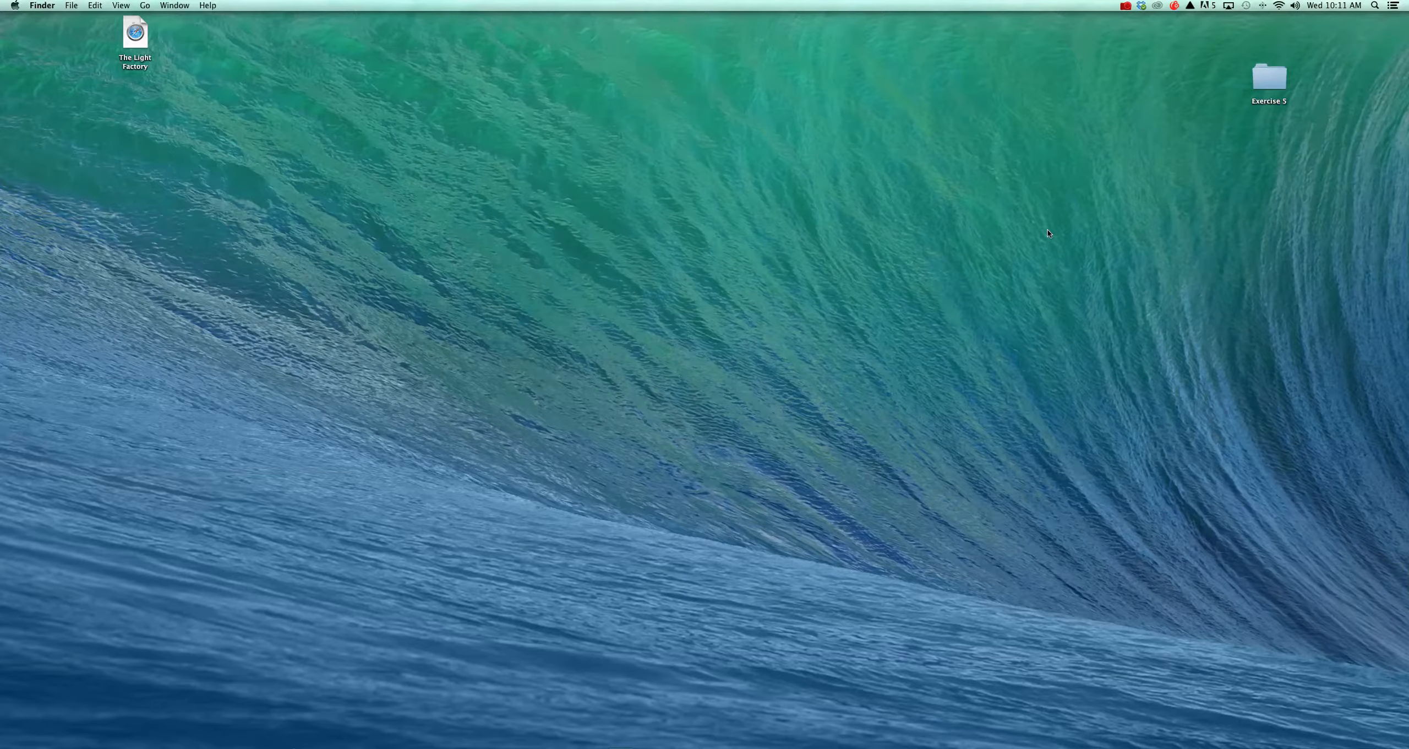
{"action": "type", "text": "PHOT 113"}
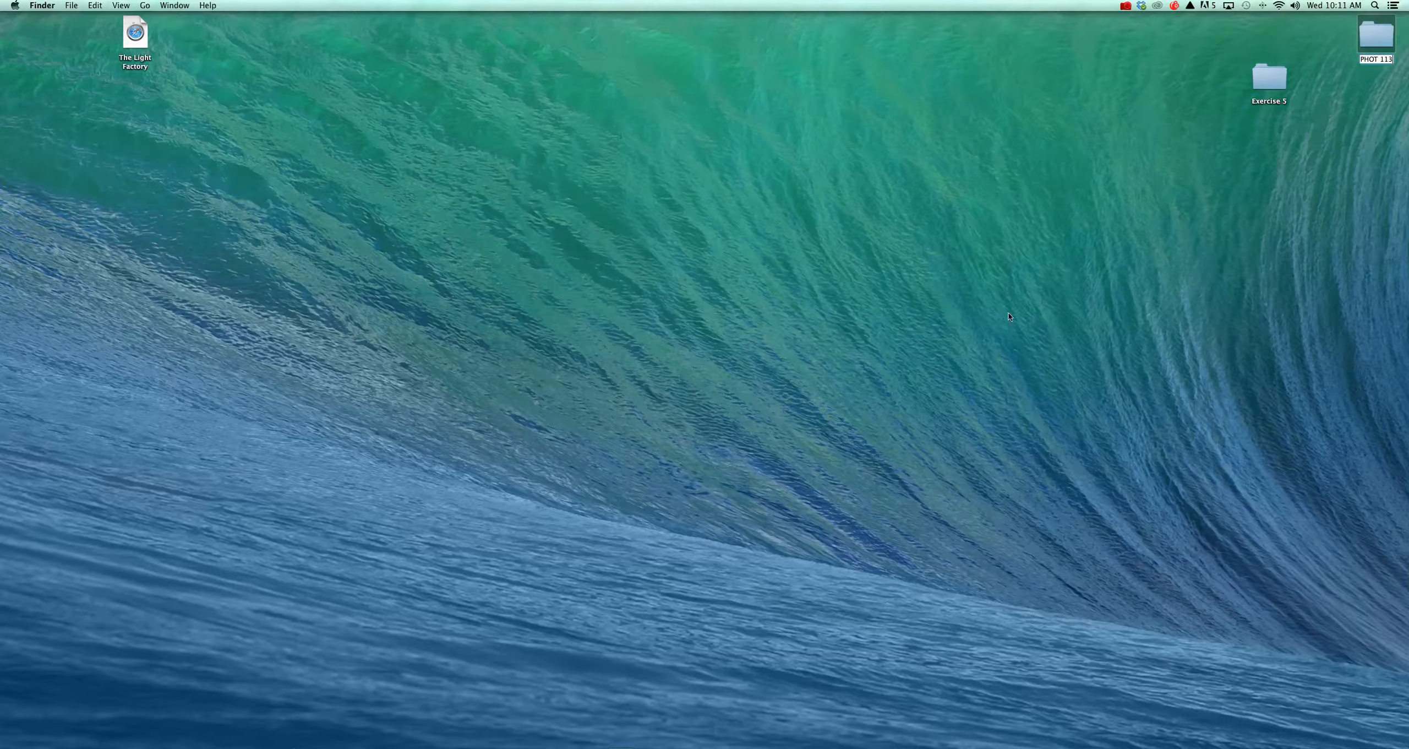
{"action": "left_click", "coordinate": [1138, 143]}
{"action": "left_click_drag", "start_coordinate": [1272, 81], "coordinate": [1157, 171]}
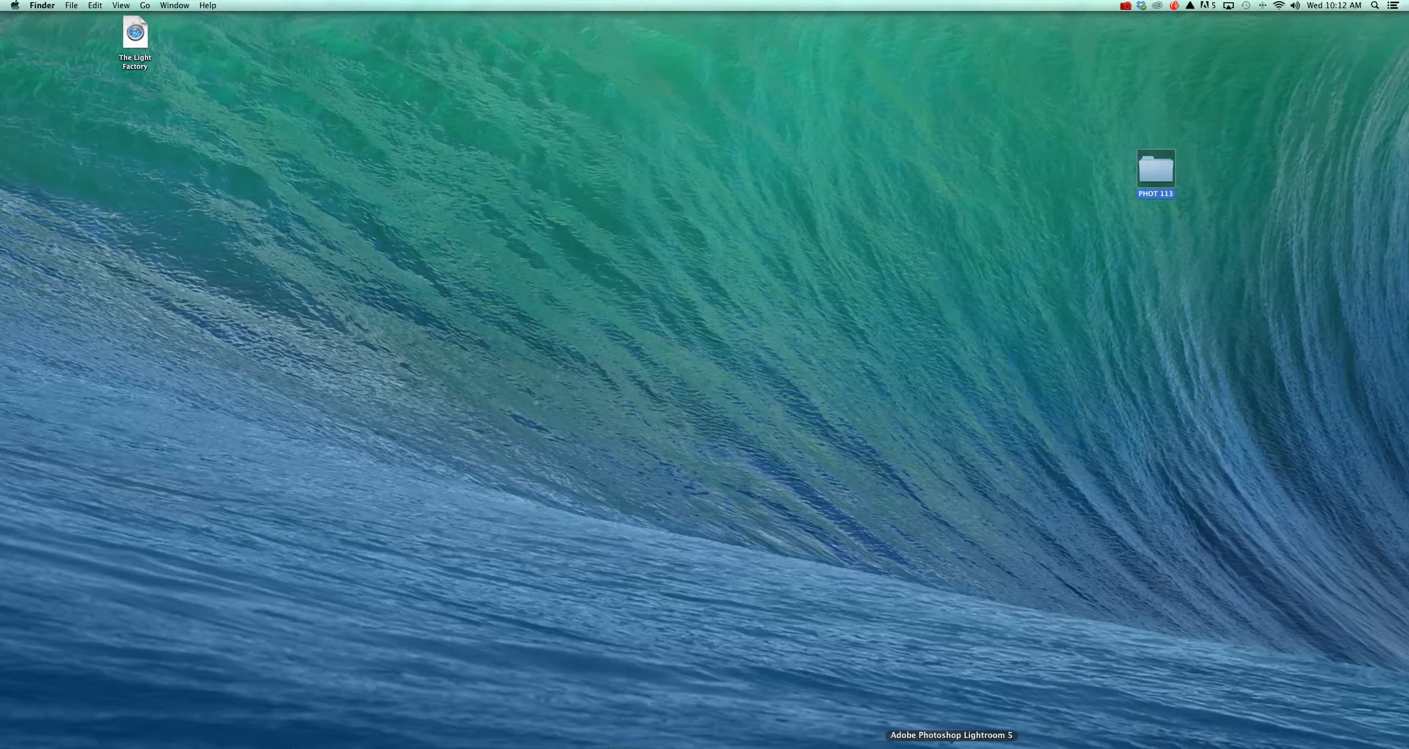
Open Adobe Photoshop Lightroom 5 and reposition its window so the whole Library is on screen
{"action": "left_click", "coordinate": [951, 745]}
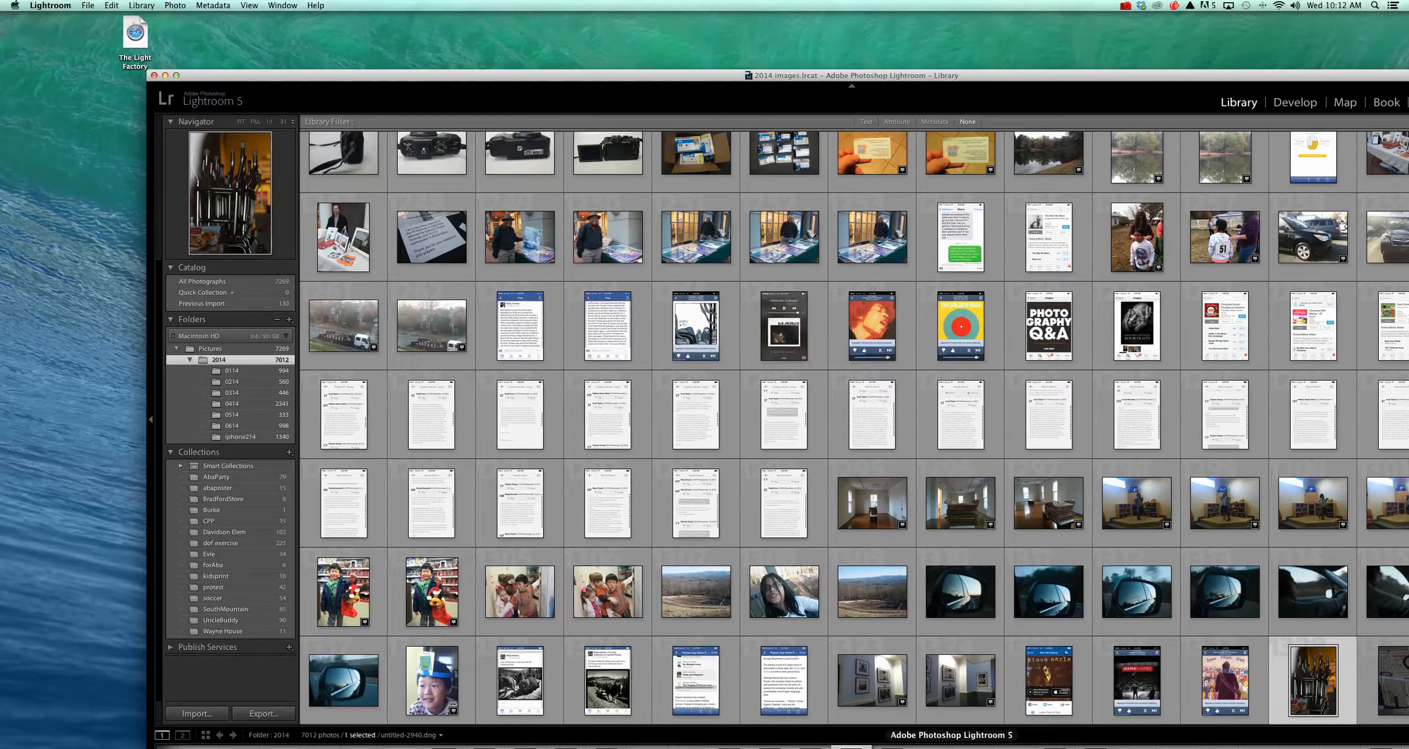
{"action": "left_click_drag", "start_coordinate": [620, 80], "coordinate": [469, 16]}
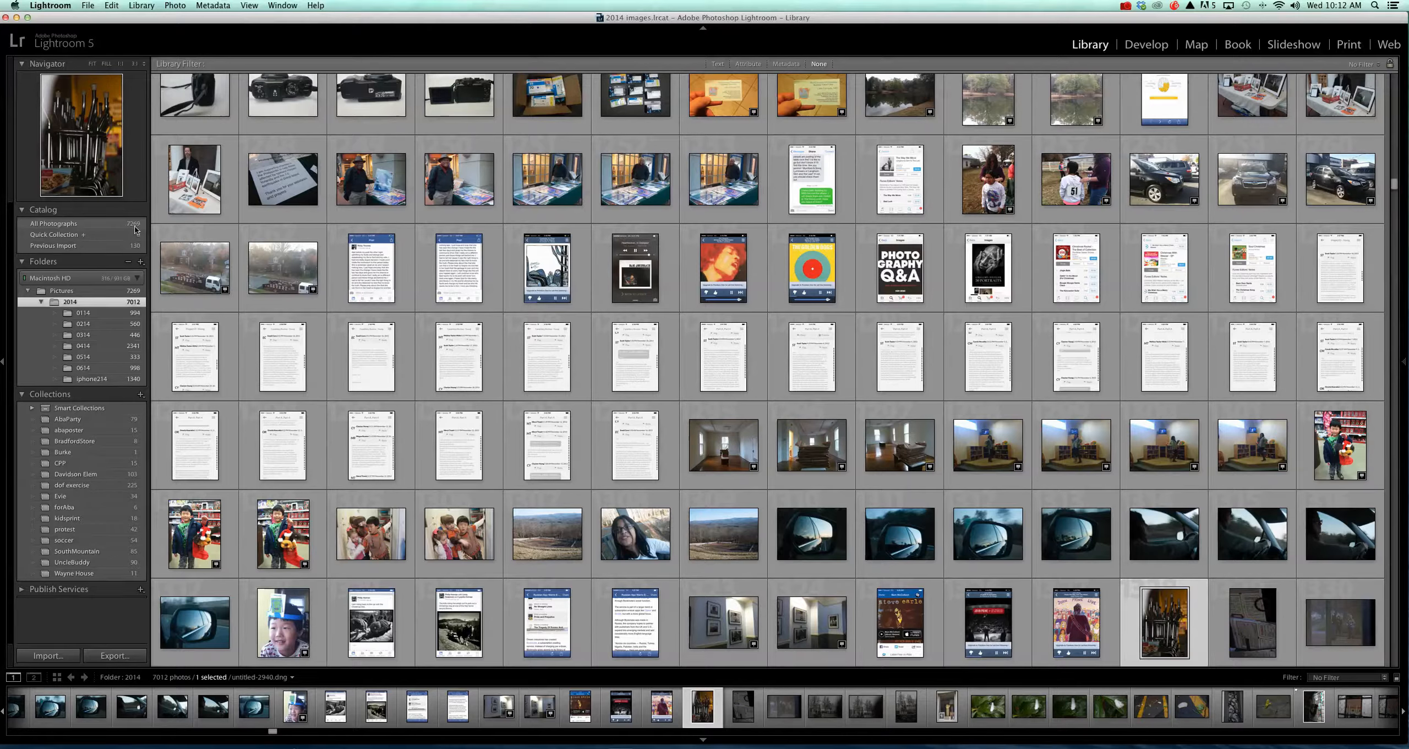
Look through the photos in the 0114 to 0514 folders and the parent 2014 folder of the current catalog
{"action": "left_click", "coordinate": [87, 314]}
{"action": "left_click", "coordinate": [84, 325]}
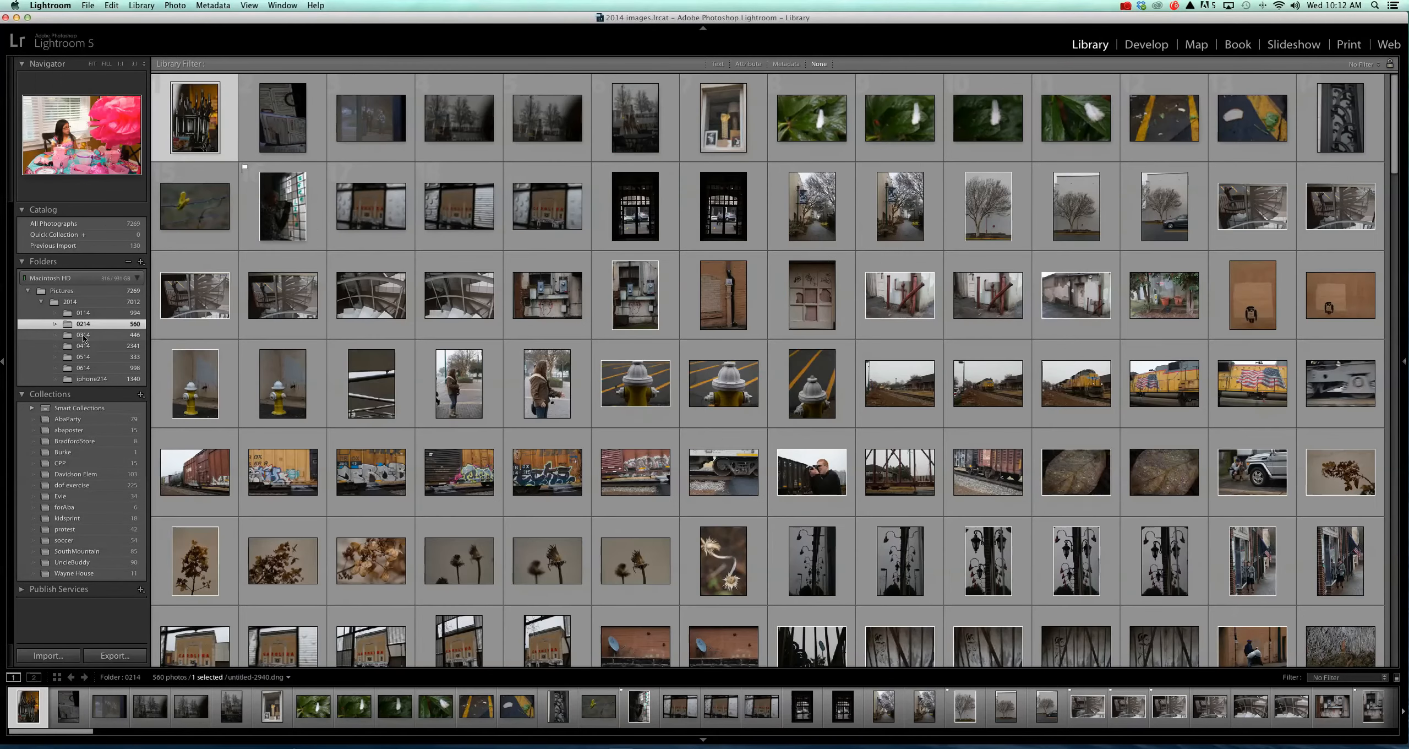
{"action": "left_click", "coordinate": [83, 336]}
{"action": "left_click", "coordinate": [88, 346]}
{"action": "left_click", "coordinate": [92, 357]}
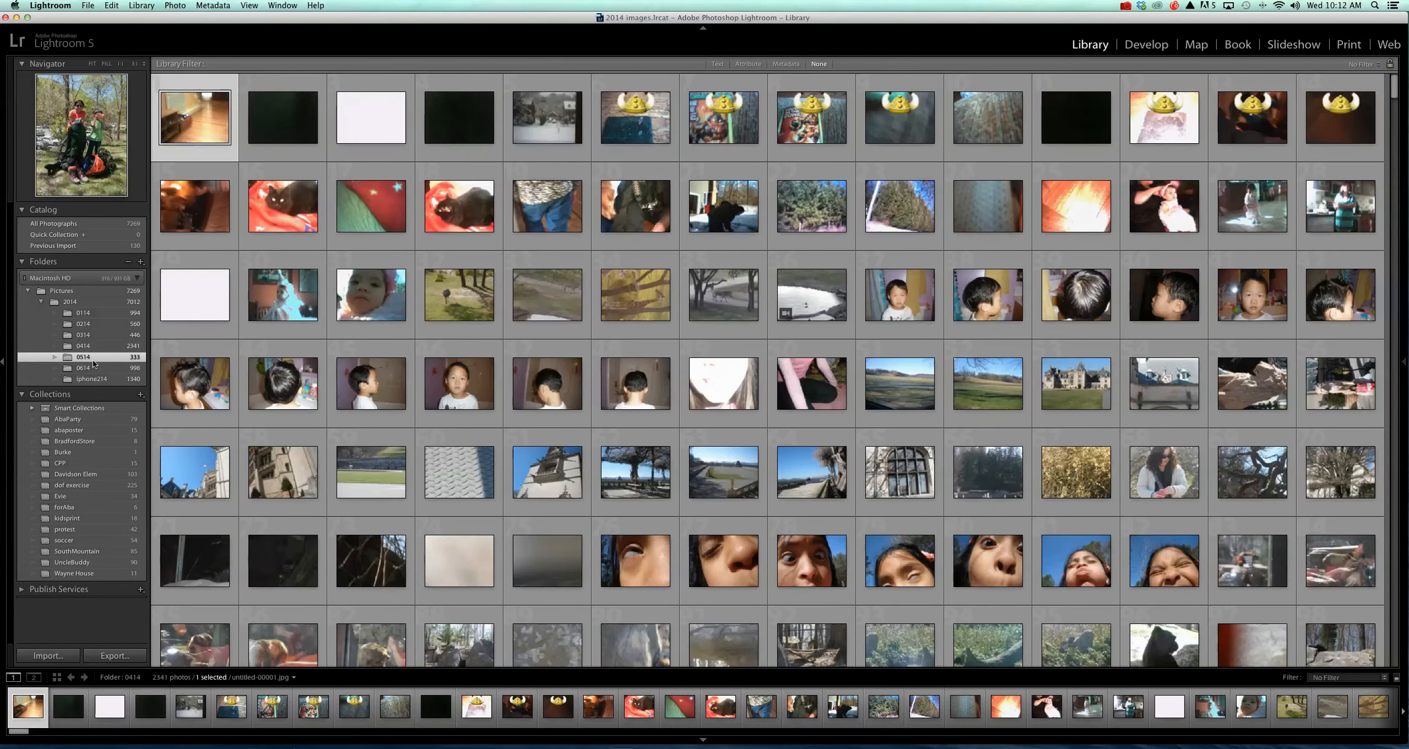
{"action": "left_click", "coordinate": [72, 300]}
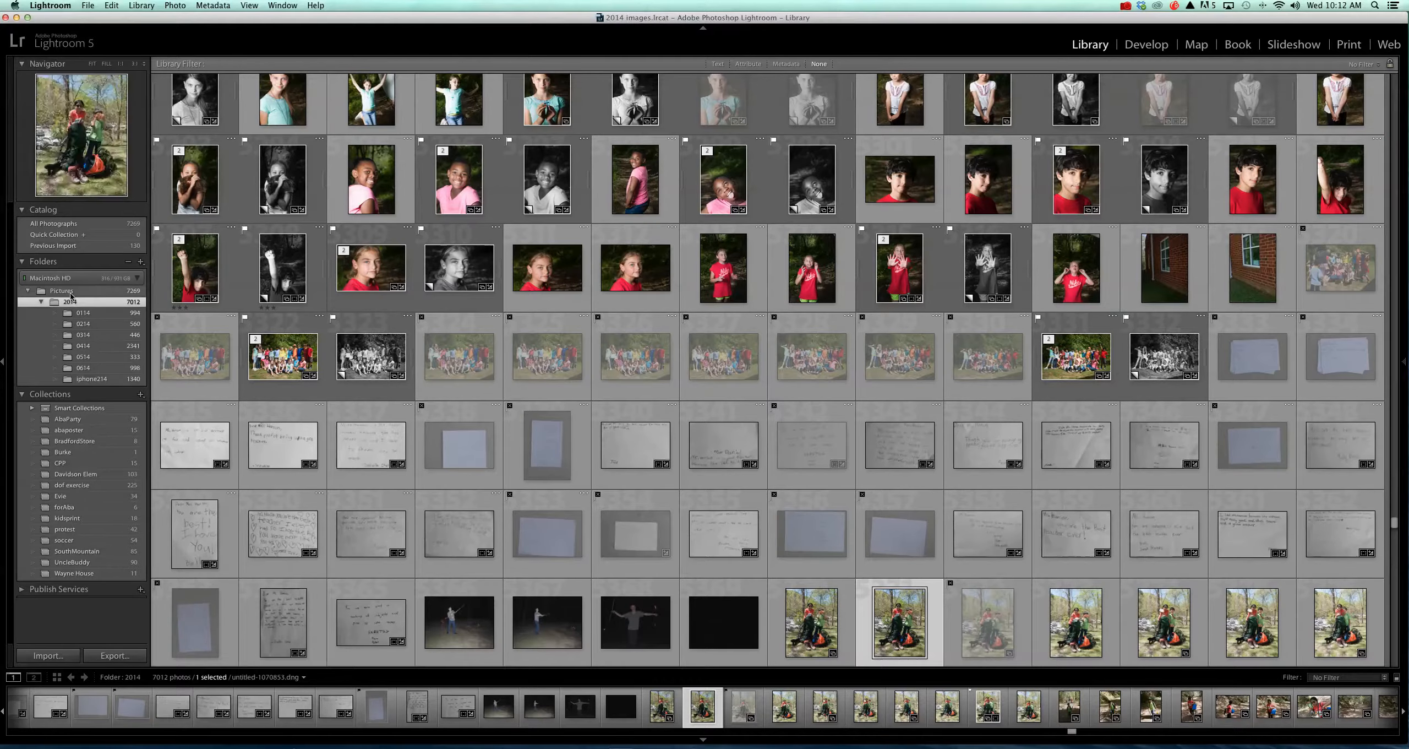
{"action": "scroll", "coordinate": [450, 326], "scroll_direction": "up", "scroll_amount": 20}
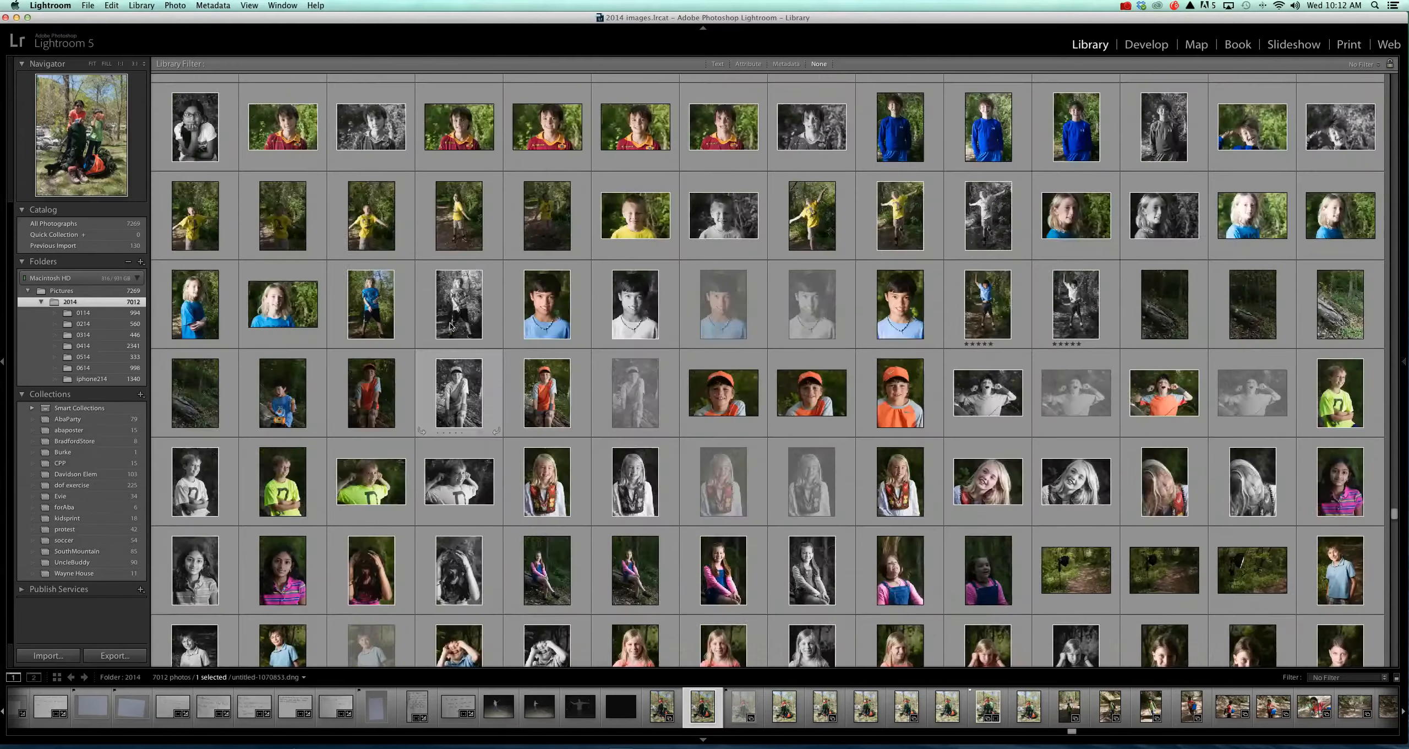
{"action": "scroll", "coordinate": [451, 326], "scroll_direction": "up", "scroll_amount": 20}
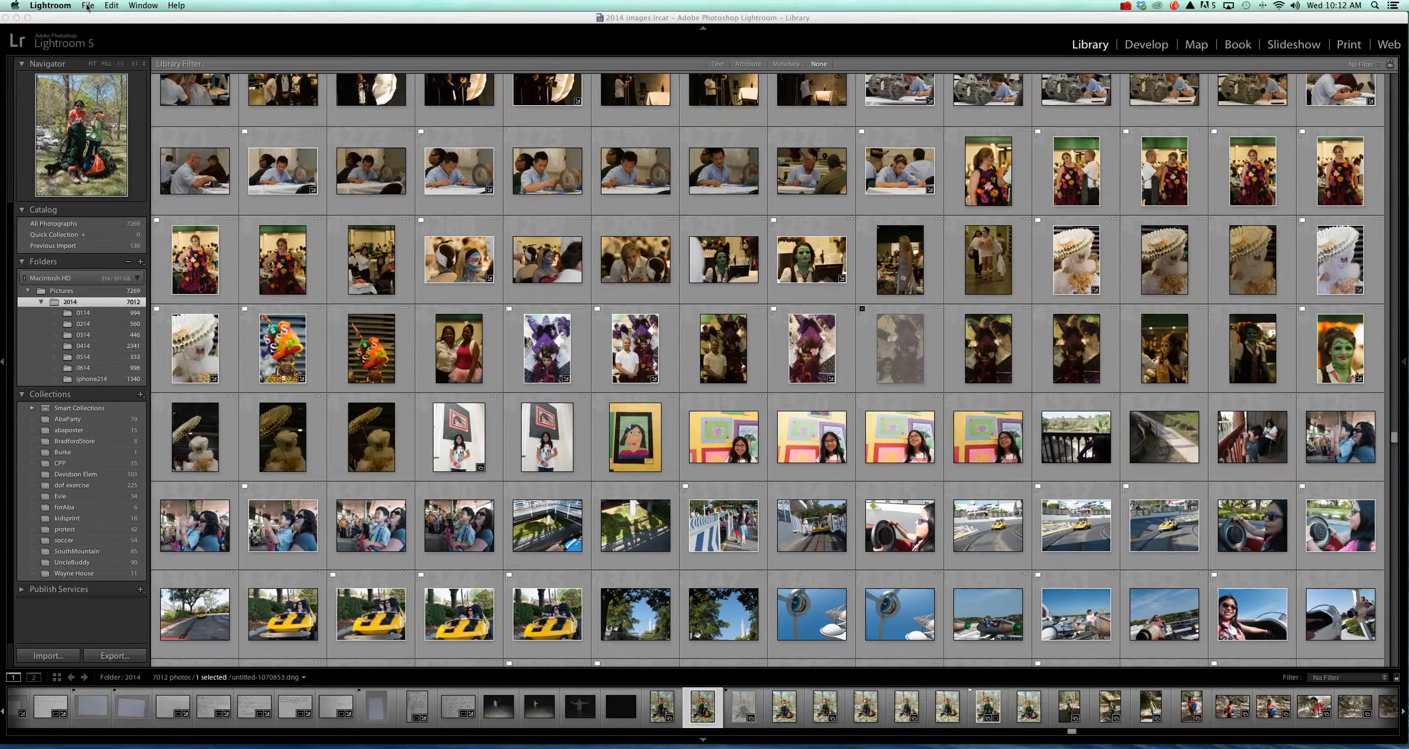
Try to save a new catalog as "Exercise 5" in the desktop's PHOT 113 folder, without replacing the existing folder
{"action": "left_click", "coordinate": [87, 6]}
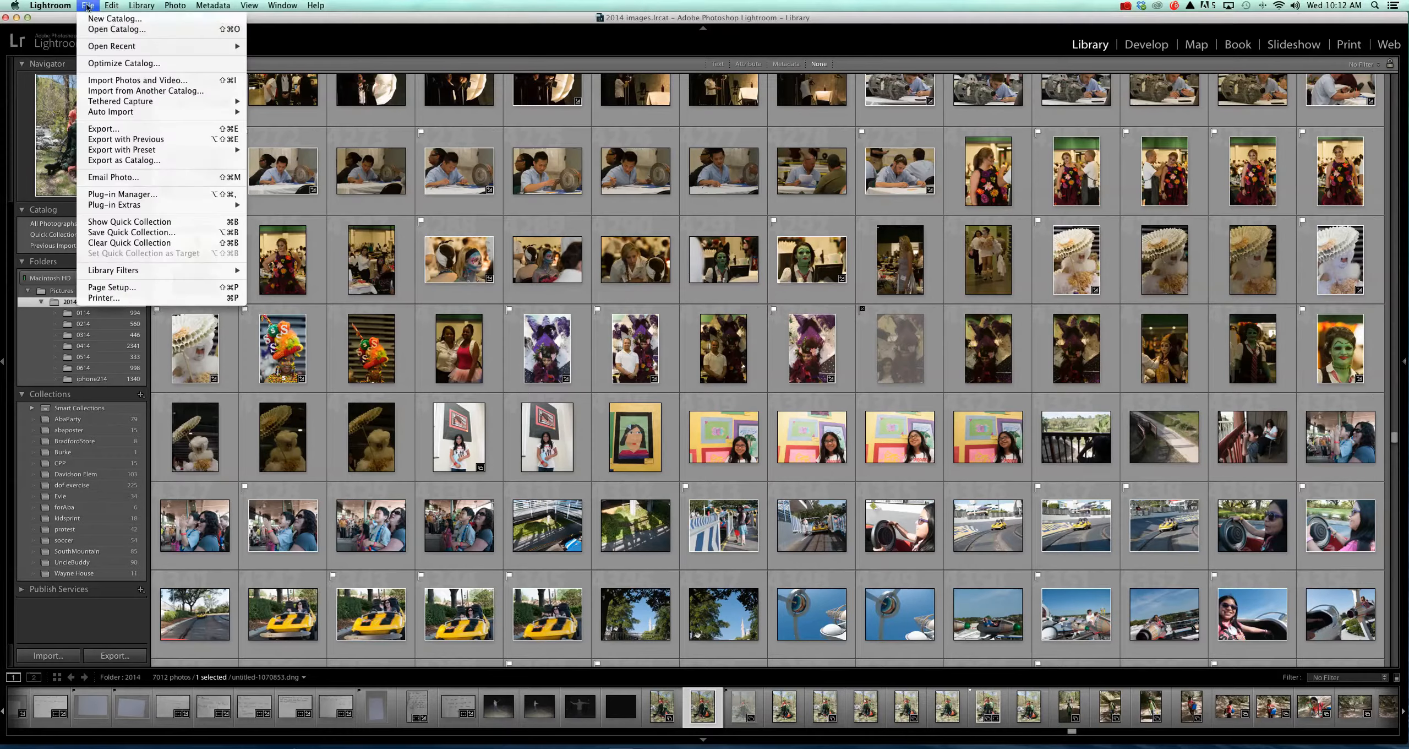
{"action": "left_click", "coordinate": [375, 284]}
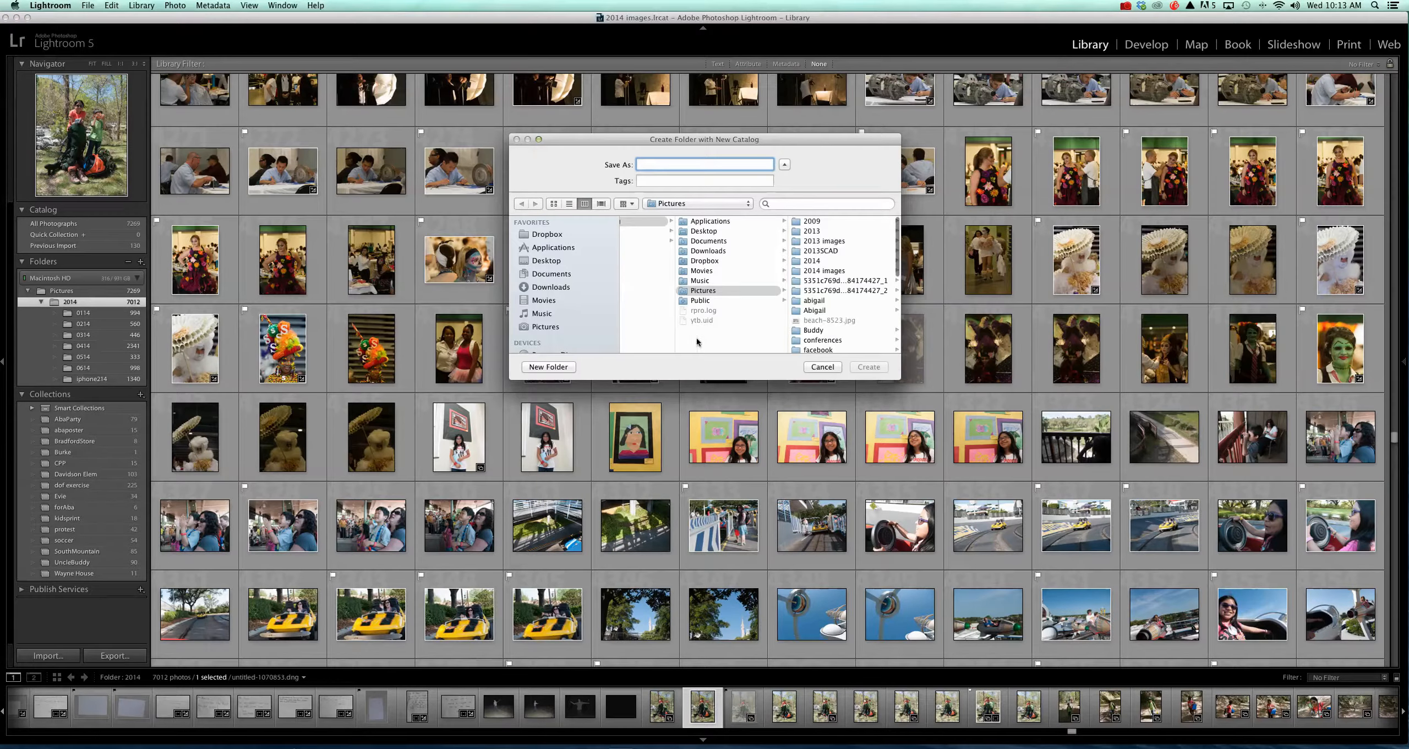
{"action": "left_click", "coordinate": [547, 261]}
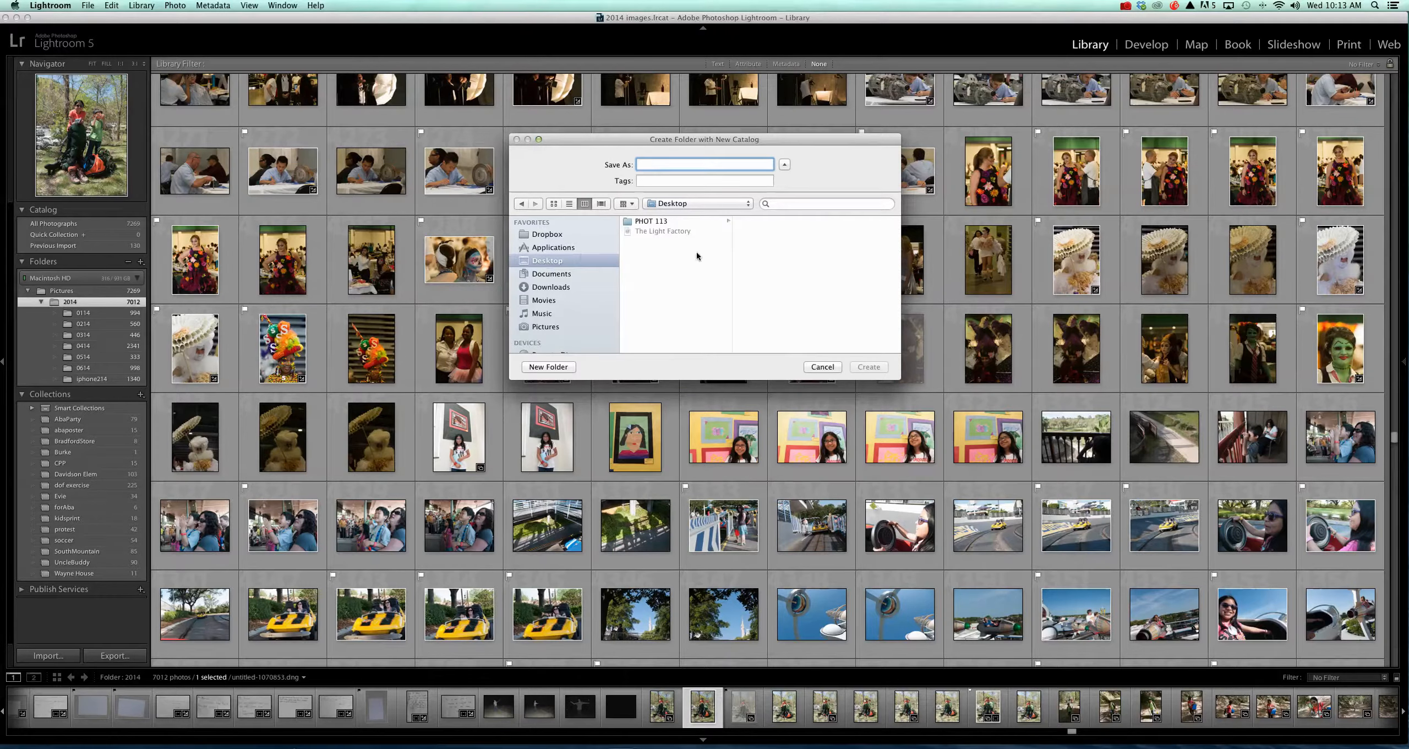
{"action": "left_click", "coordinate": [722, 221]}
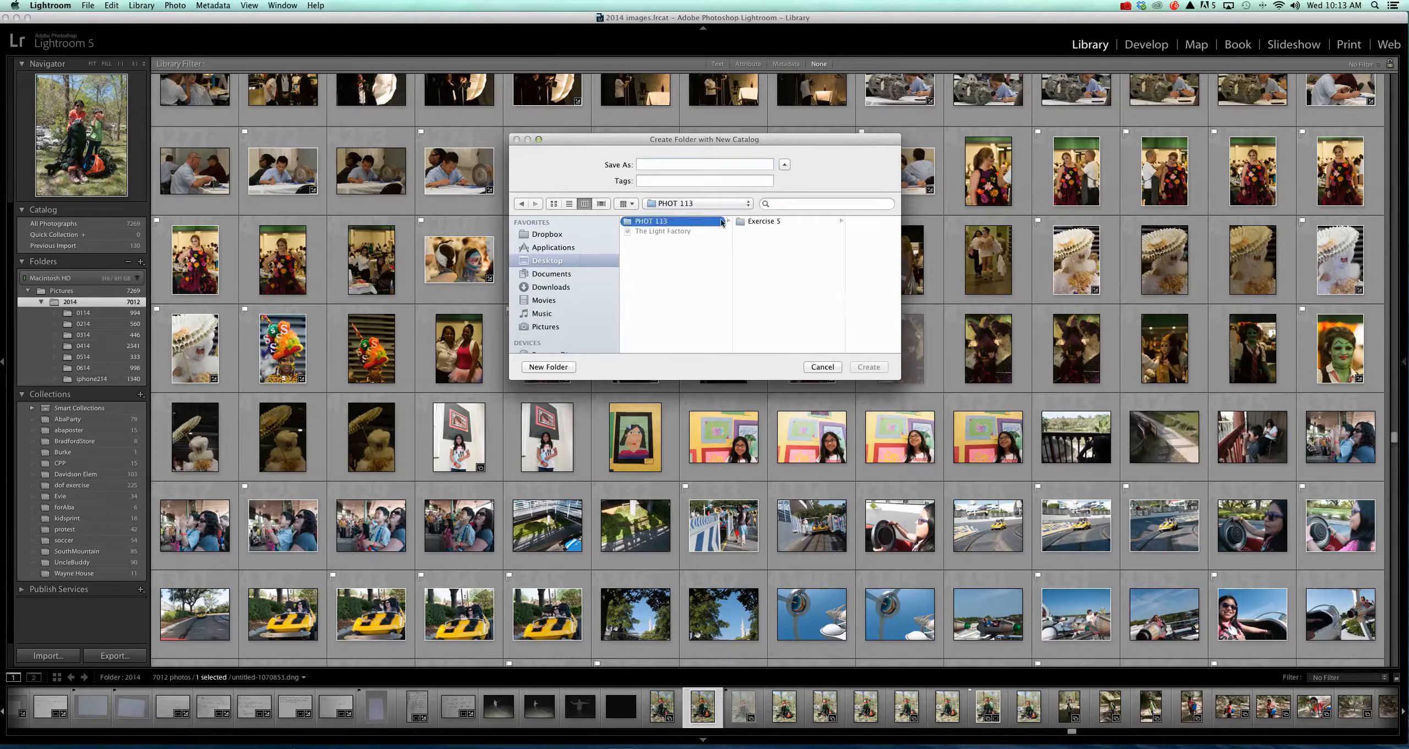
{"action": "left_click", "coordinate": [677, 165]}
{"action": "type", "text": "Exe"}
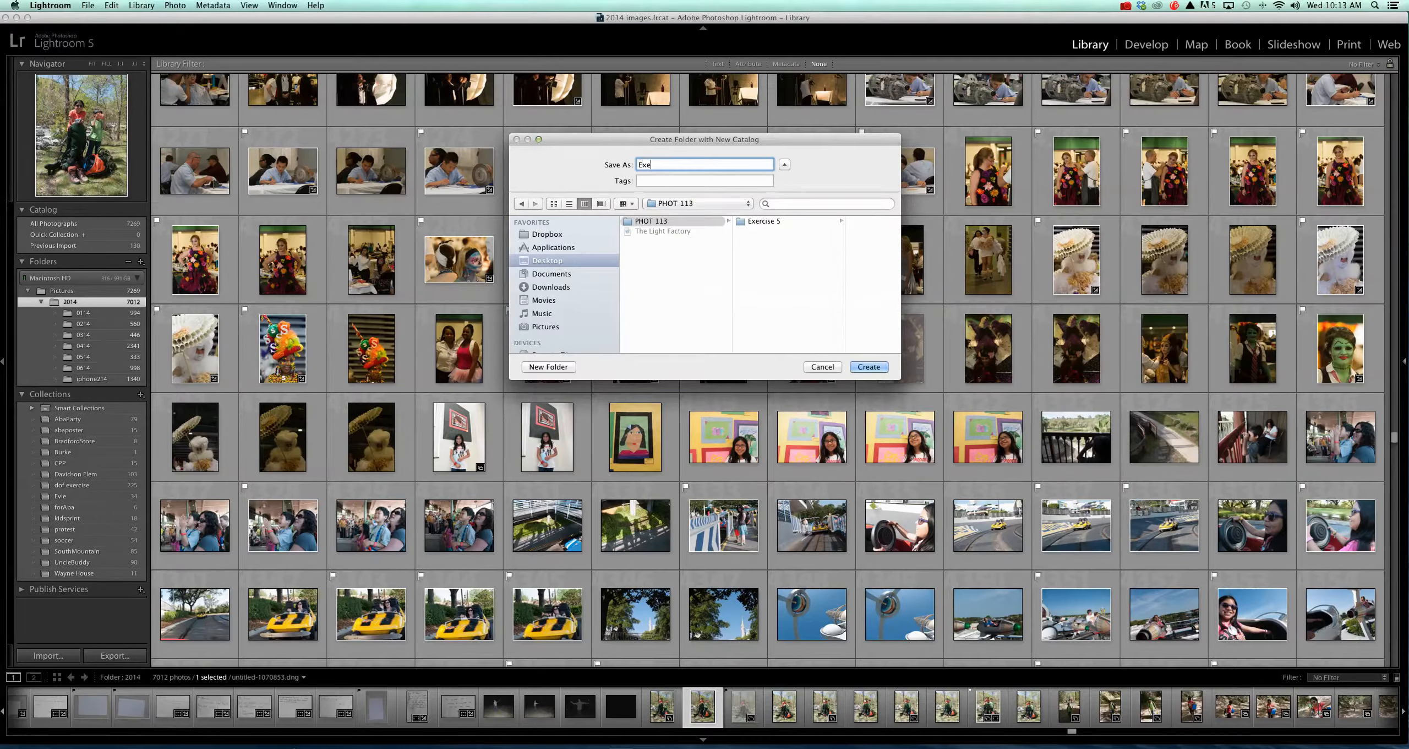
{"action": "type", "text": "rcise 5"}
{"action": "key", "text": "Return"}
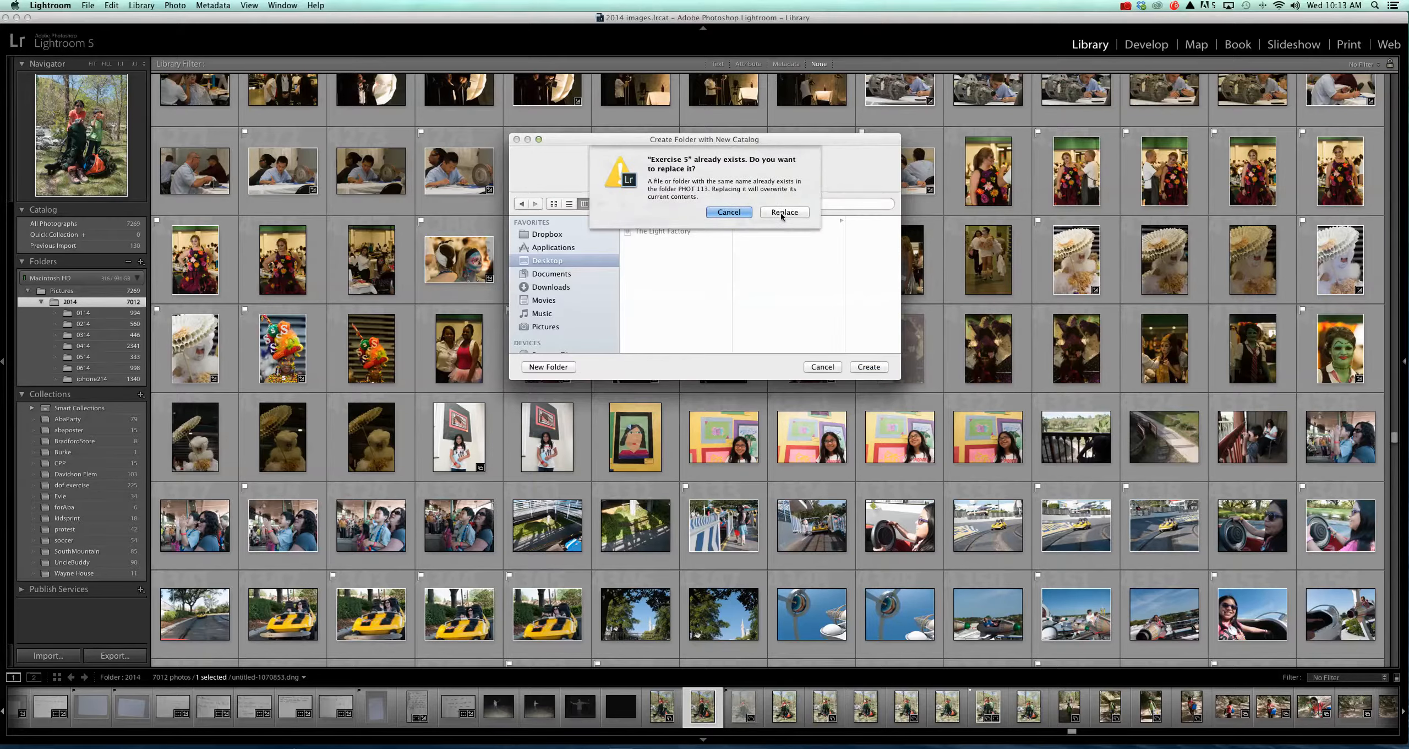
{"action": "left_click", "coordinate": [730, 212]}
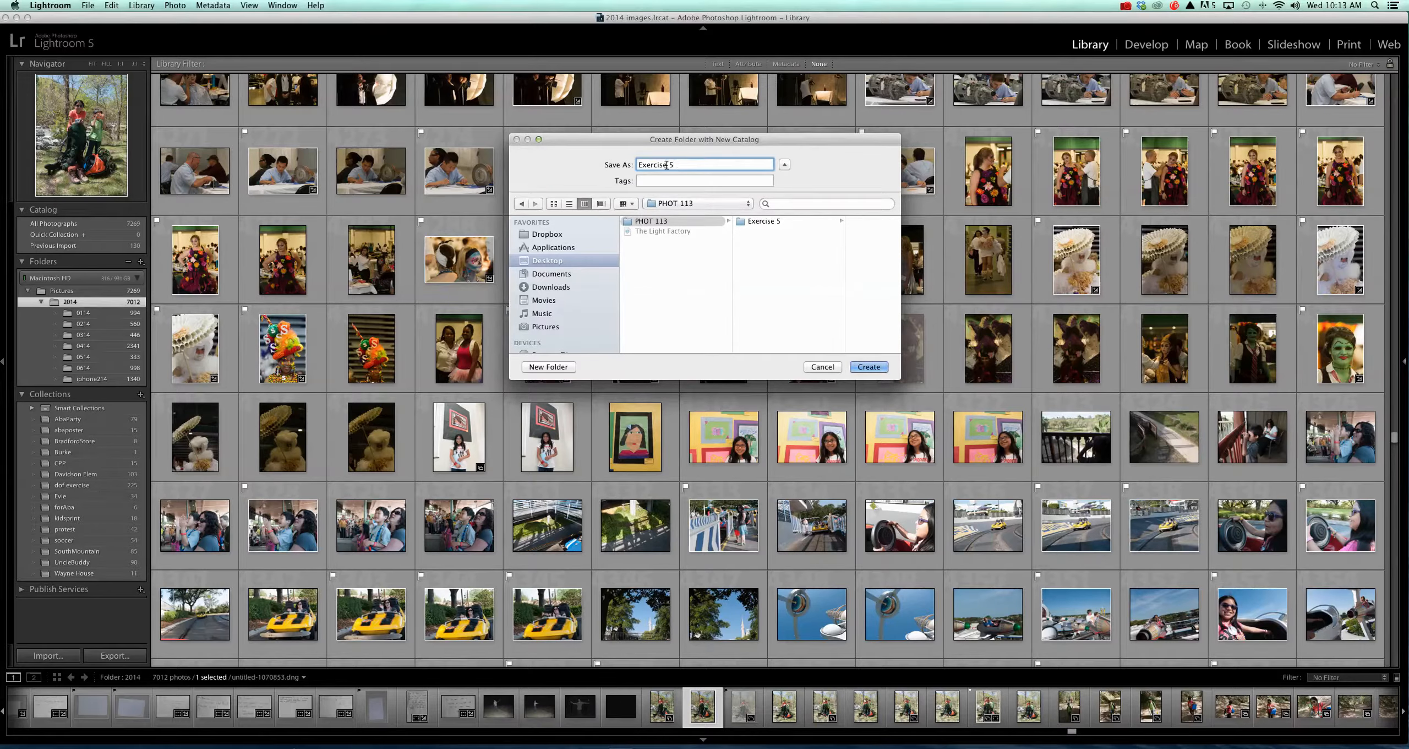
Change the new catalog's name to "Exercise 5 LR" and create it, skipping the old catalog's backup this time
{"action": "type", "text": "LR"}
{"action": "left_click", "coordinate": [876, 372]}
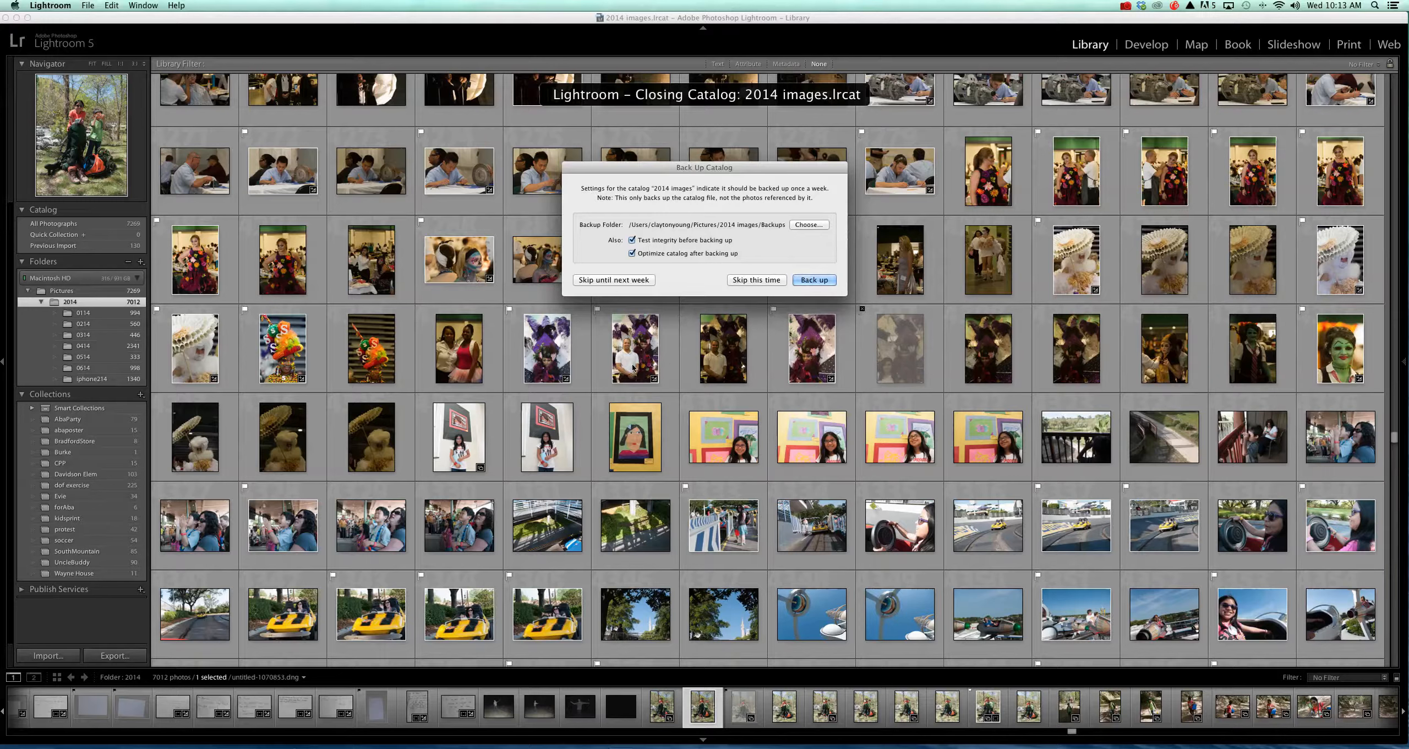
{"action": "left_click", "coordinate": [755, 281]}
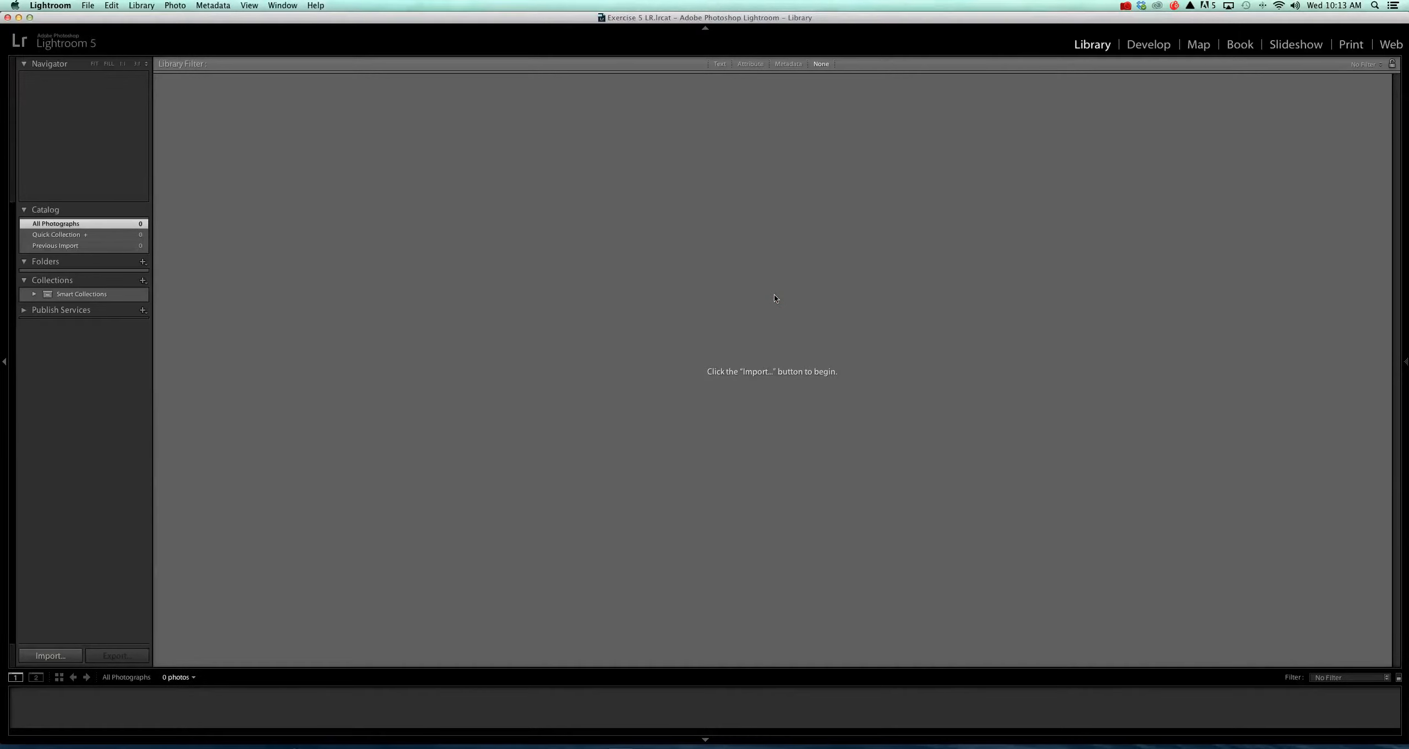
Minimize Lightroom and examine the contents of the Exercise 5 LR and Exercise 5 folders inside PHOT 113, and close the folder window
{"action": "left_click", "coordinate": [19, 17]}
{"action": "double_click", "coordinate": [1155, 169]}
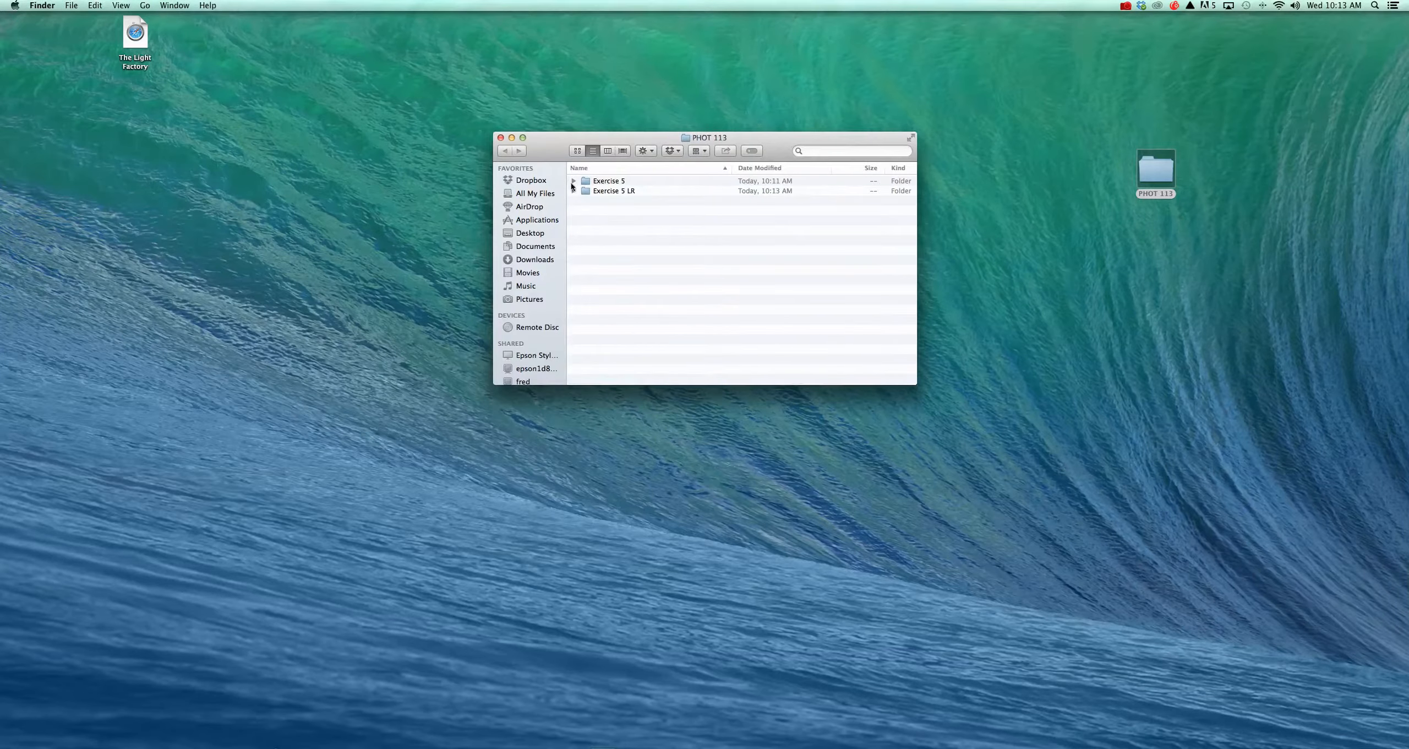
{"action": "left_click", "coordinate": [573, 191]}
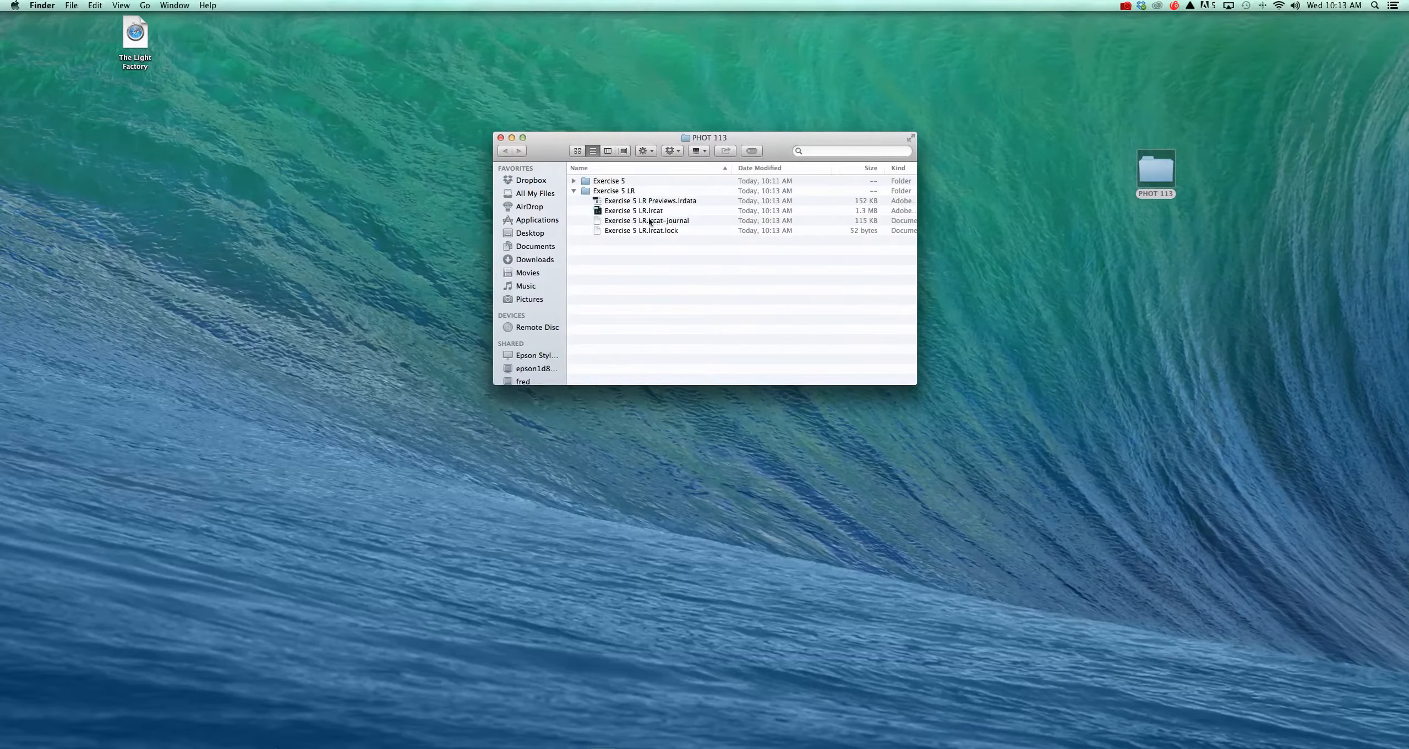
{"action": "left_click", "coordinate": [573, 181]}
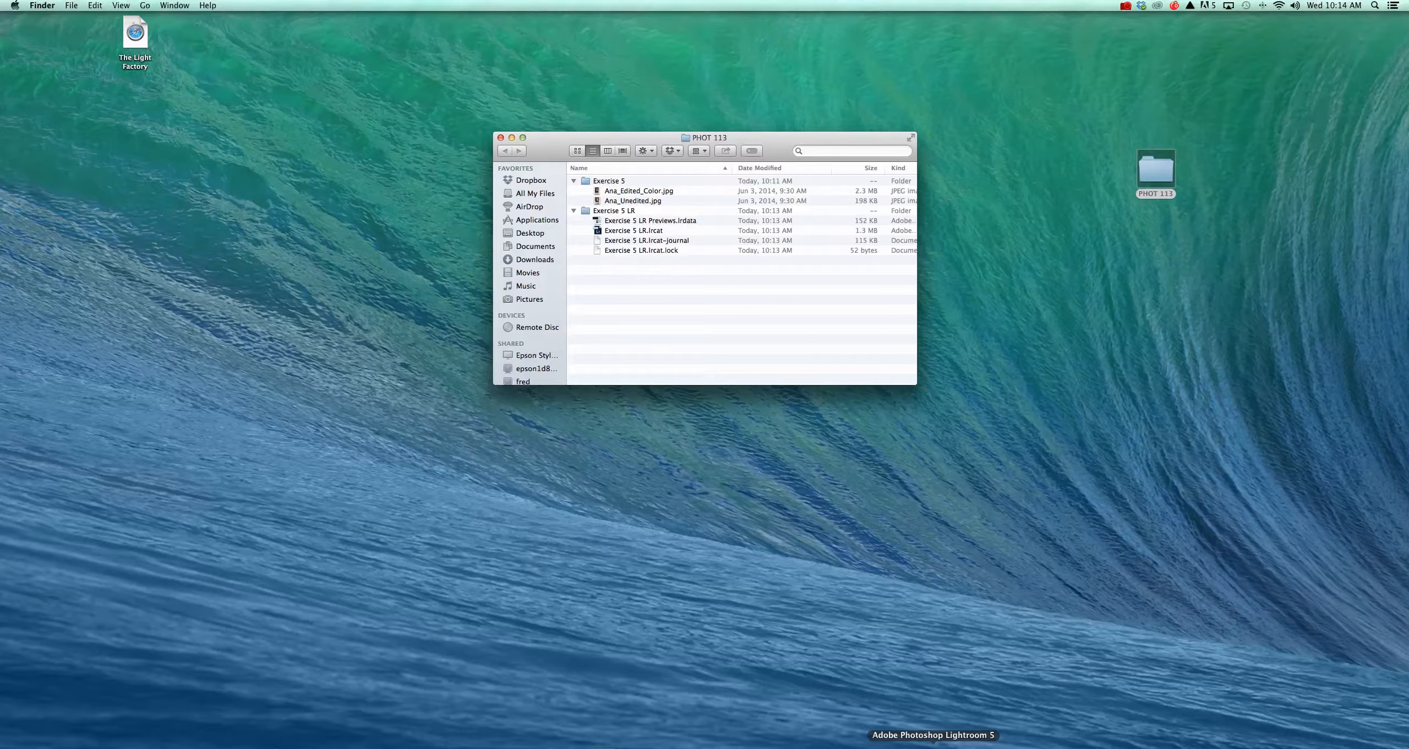
{"action": "left_click", "coordinate": [501, 138]}
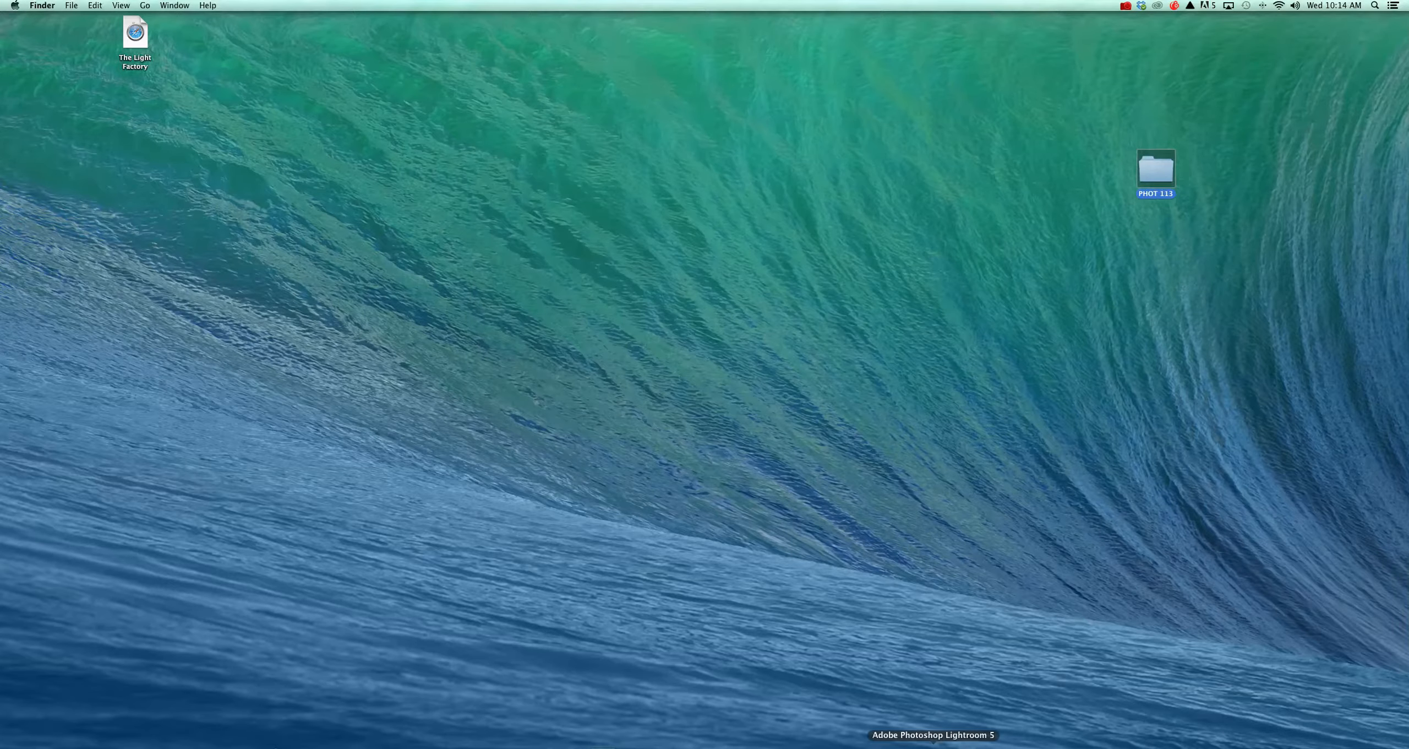
Switch back to Lightroom, set up a photo import from the user's Desktop folder, and try the Copy as DNG and Copy modes
{"action": "left_click", "coordinate": [933, 744]}
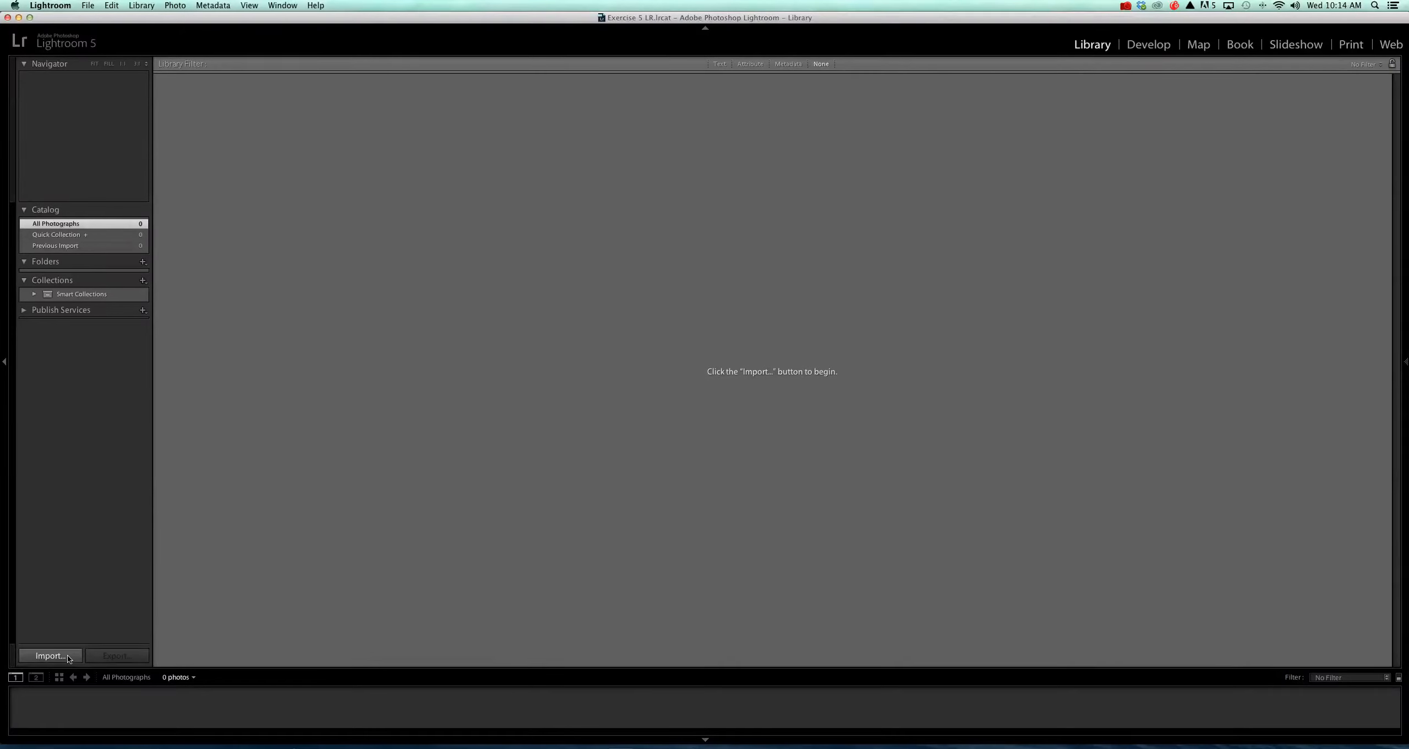
{"action": "key", "text": "super+shift+i"}
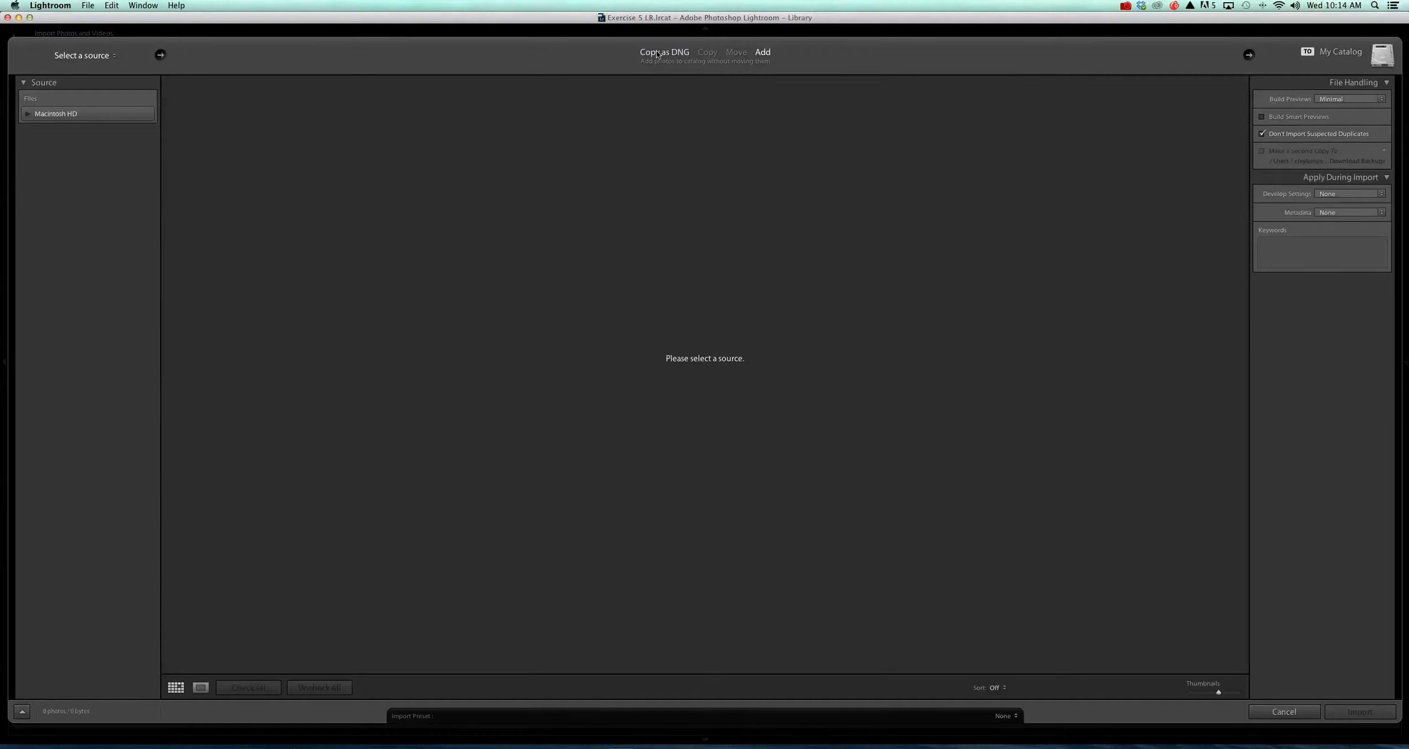
{"action": "left_click", "coordinate": [27, 114]}
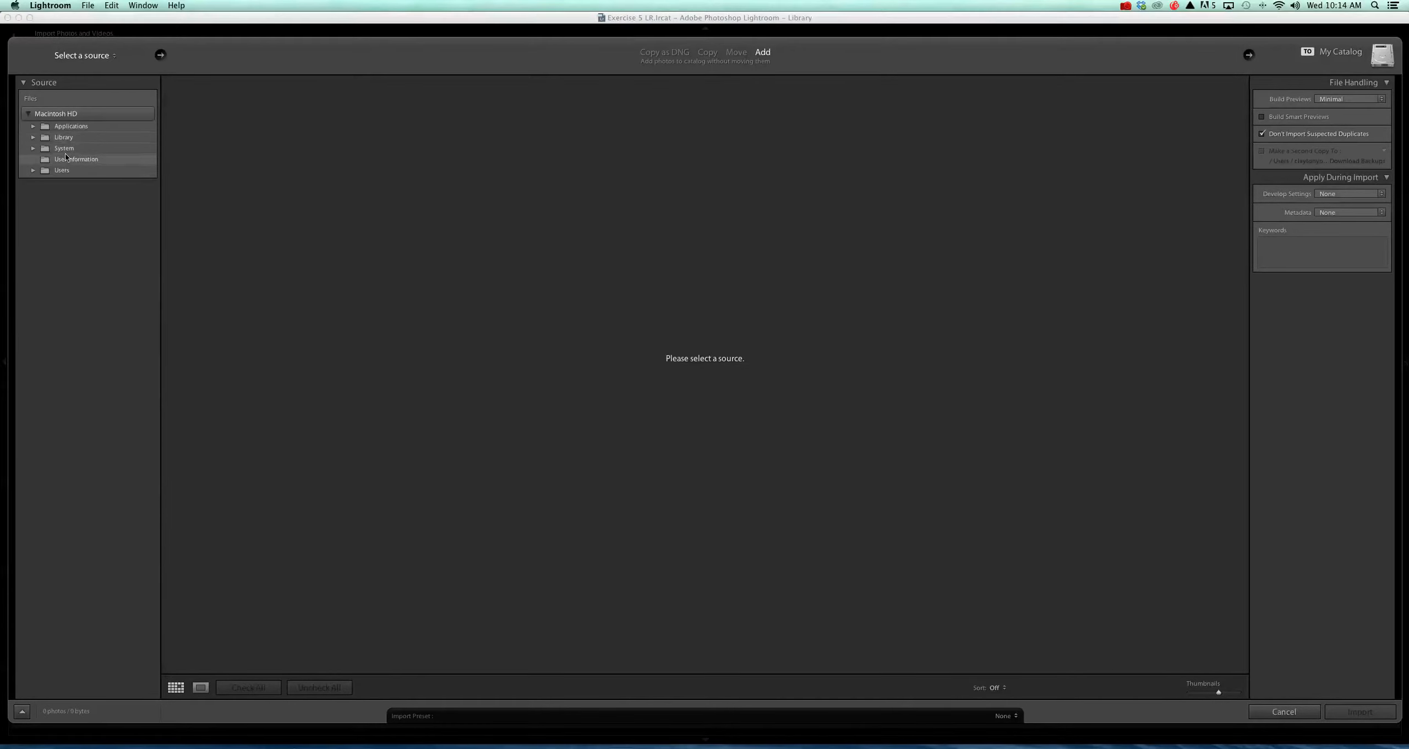
{"action": "left_click", "coordinate": [33, 171]}
{"action": "left_click", "coordinate": [44, 181]}
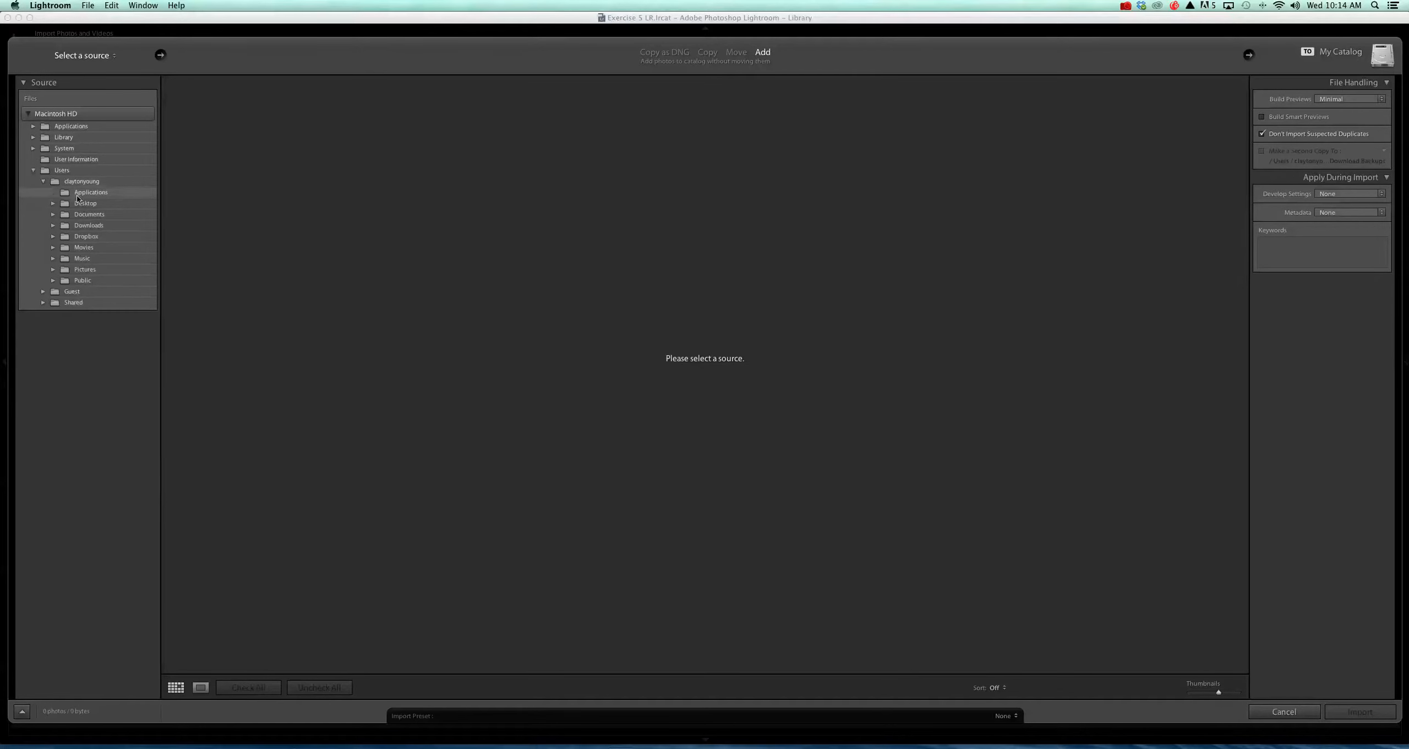
{"action": "left_click", "coordinate": [77, 202]}
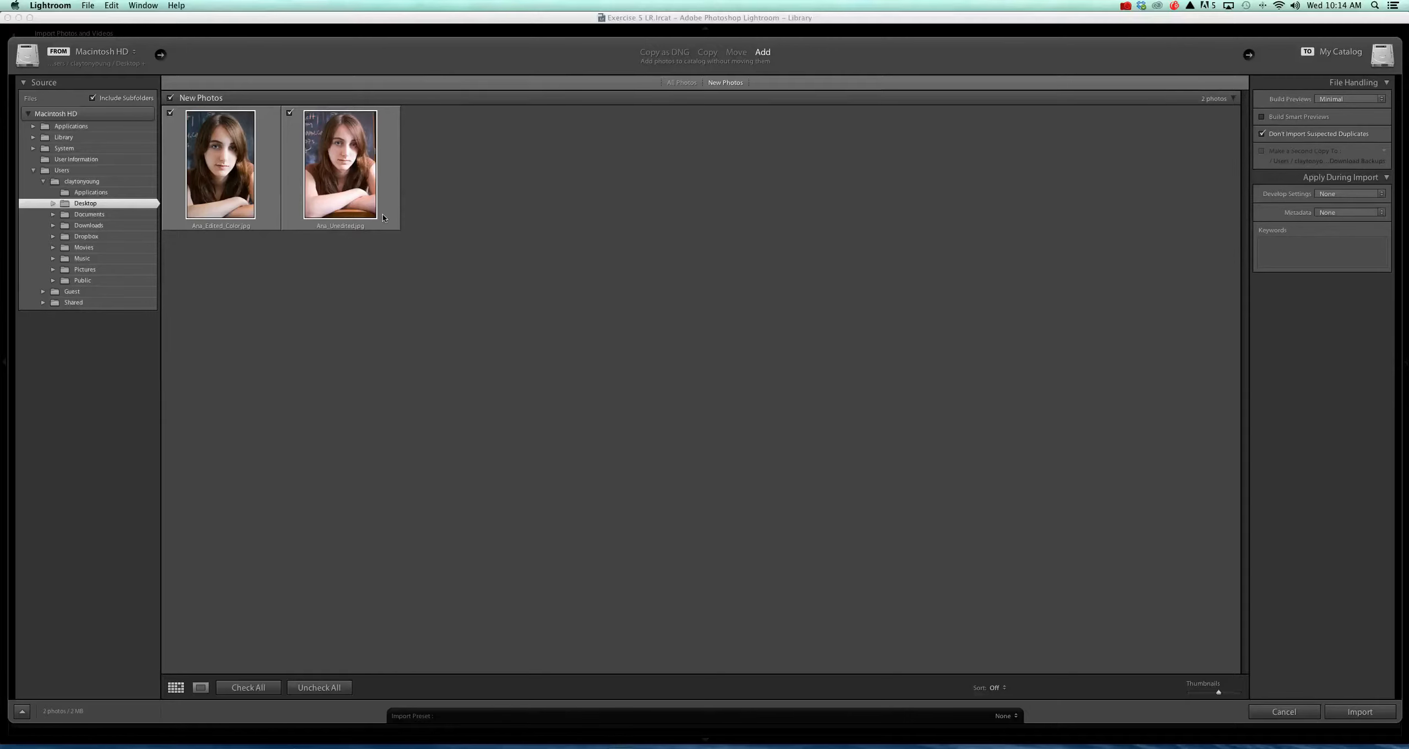
{"action": "left_click", "coordinate": [676, 53]}
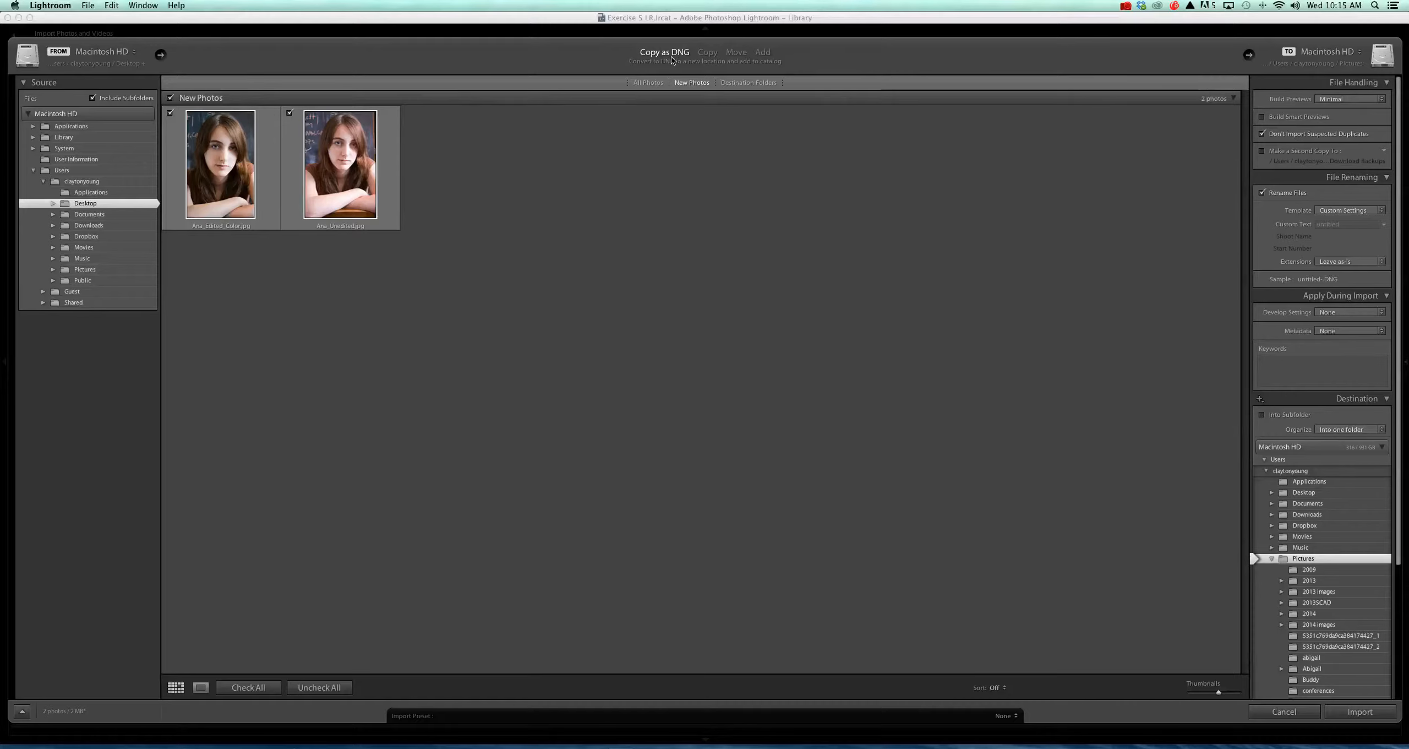
{"action": "left_click", "coordinate": [706, 53]}
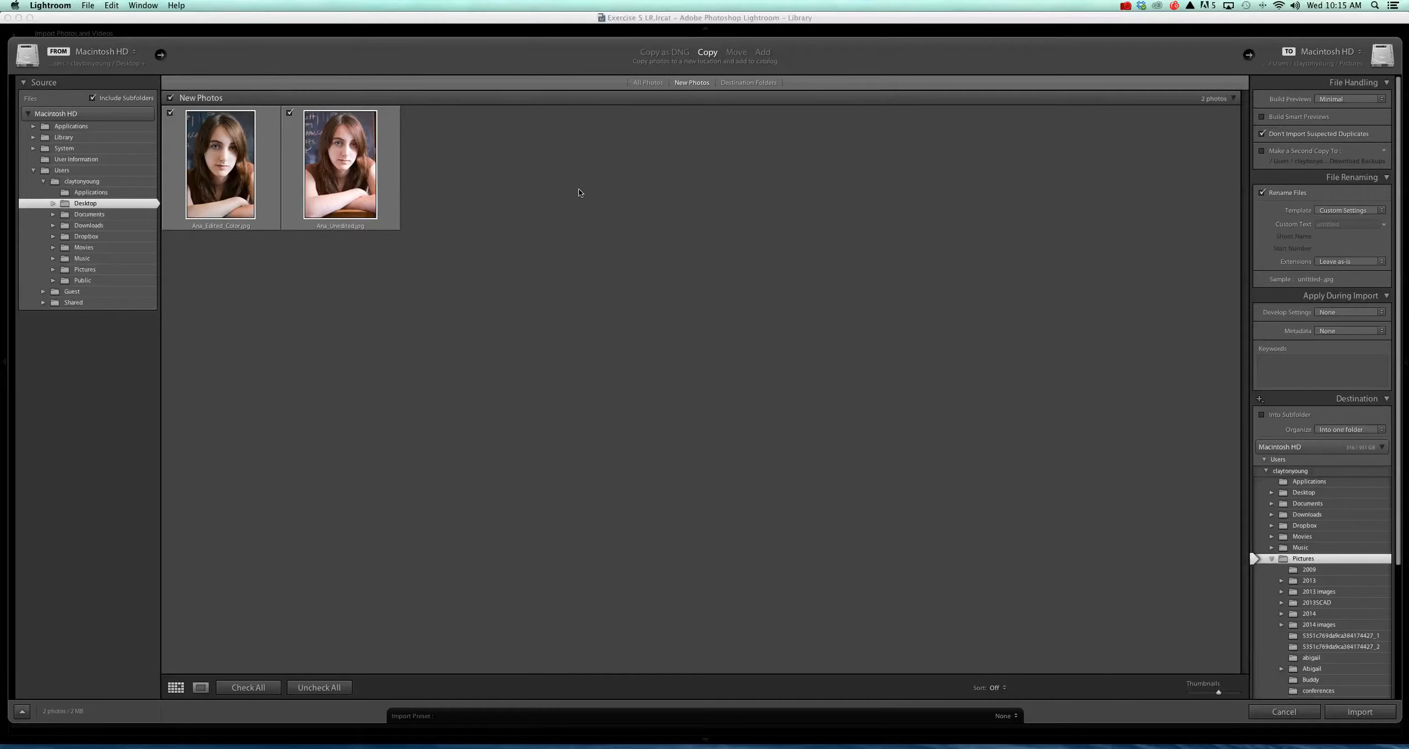
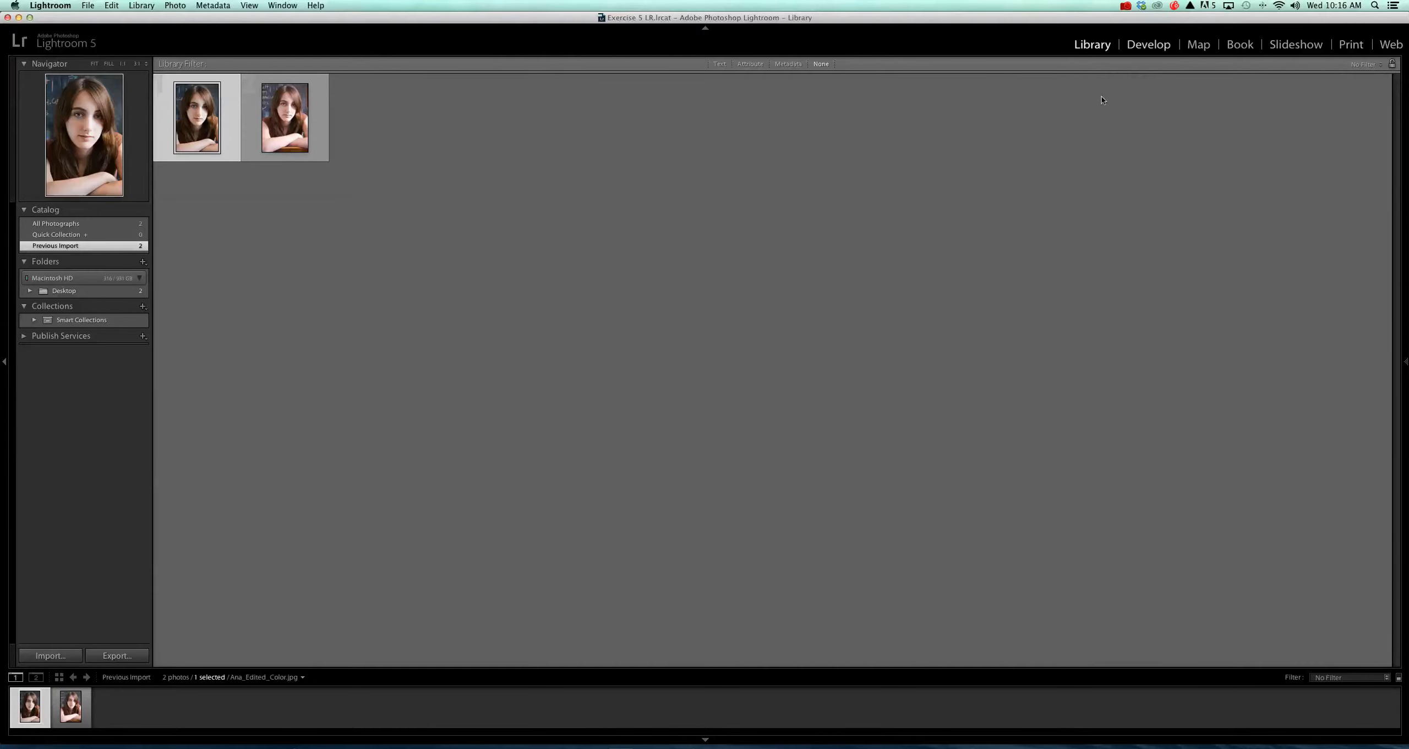
Open the edited color portrait in the Develop module and examine its retouching at 1:1 from face to arms
{"action": "key", "text": "d"}
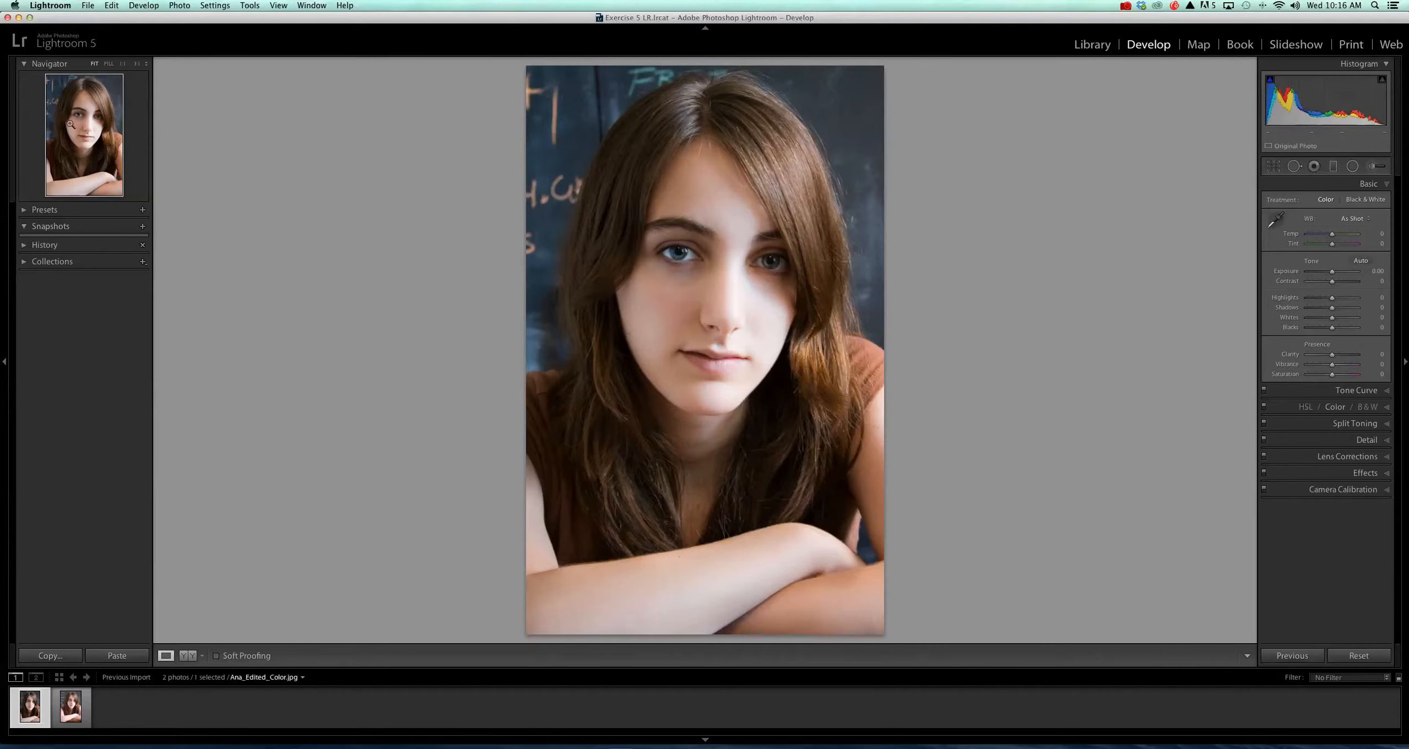
{"action": "left_click", "coordinate": [123, 63]}
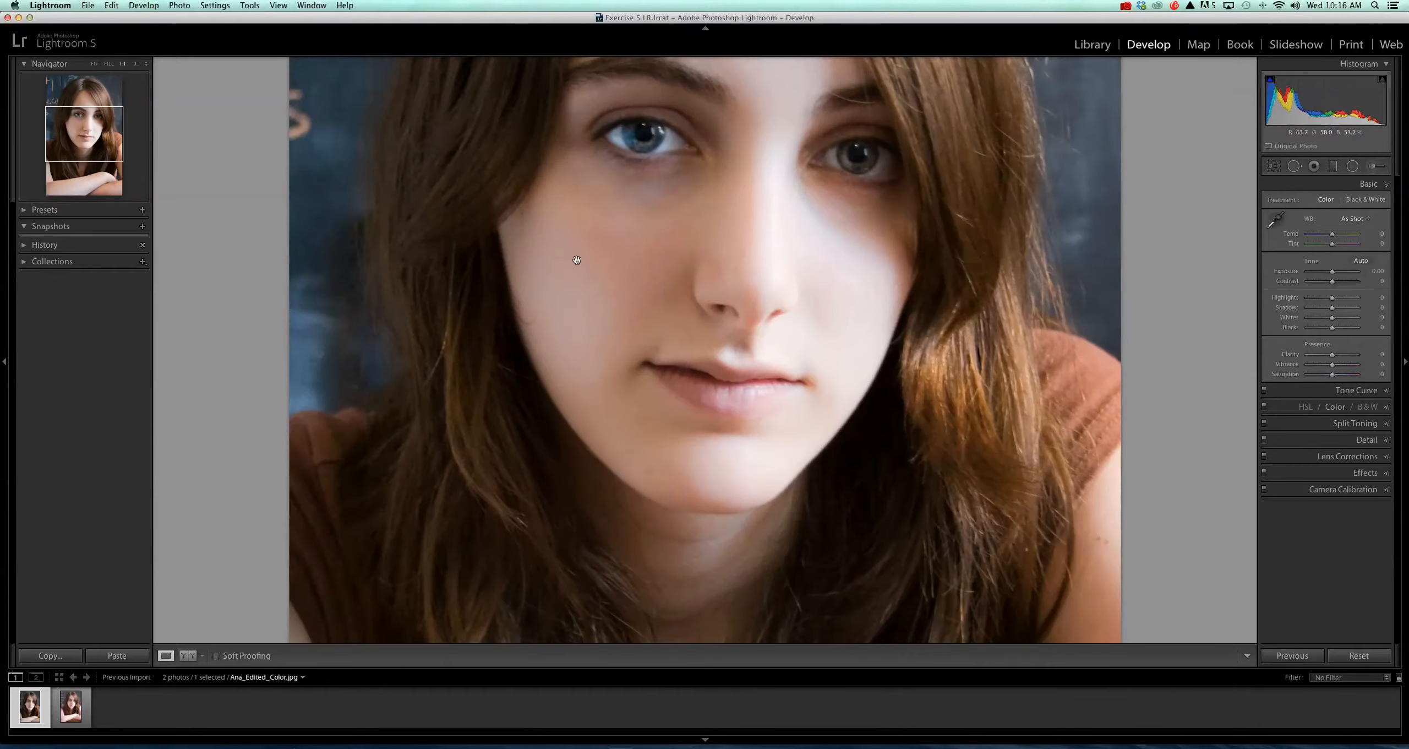
{"action": "scroll", "coordinate": [599, 338], "scroll_direction": "up", "scroll_amount": 10}
{"action": "scroll", "coordinate": [599, 338], "scroll_direction": "down", "scroll_amount": 15}
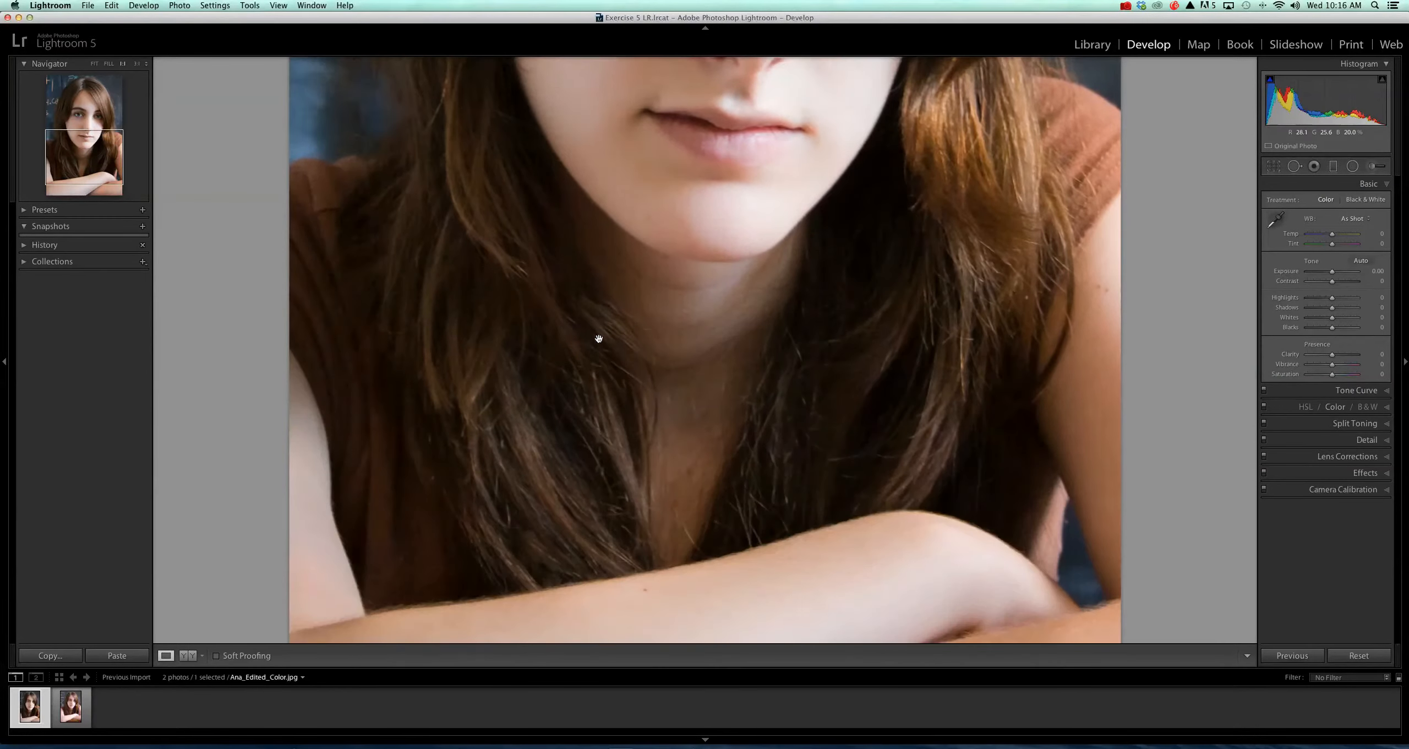
{"action": "scroll", "coordinate": [599, 338], "scroll_direction": "up", "scroll_amount": 8}
Show the unedited portrait in Develop and compare the 2:1 and 3:1 magnifications, ending at 3:1
{"action": "left_click", "coordinate": [70, 709]}
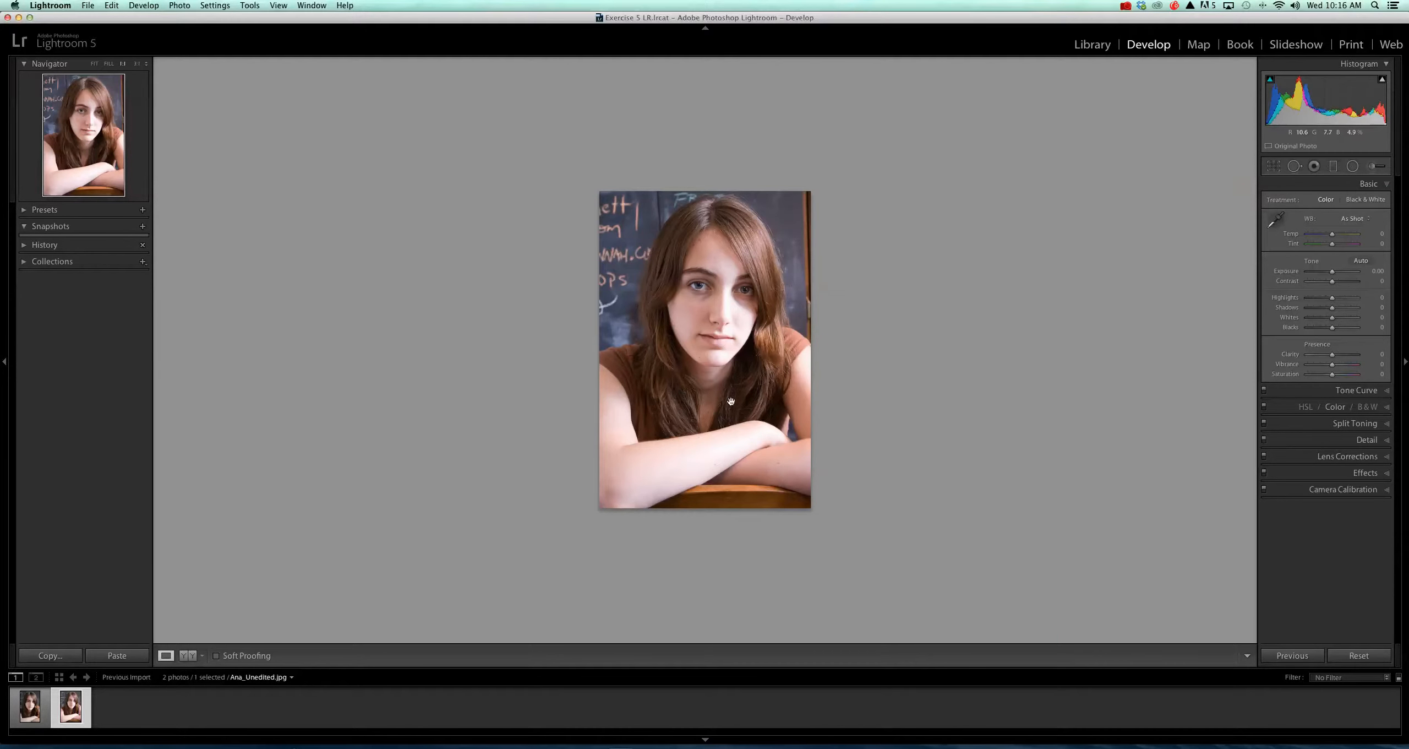
{"action": "left_click", "coordinate": [135, 64]}
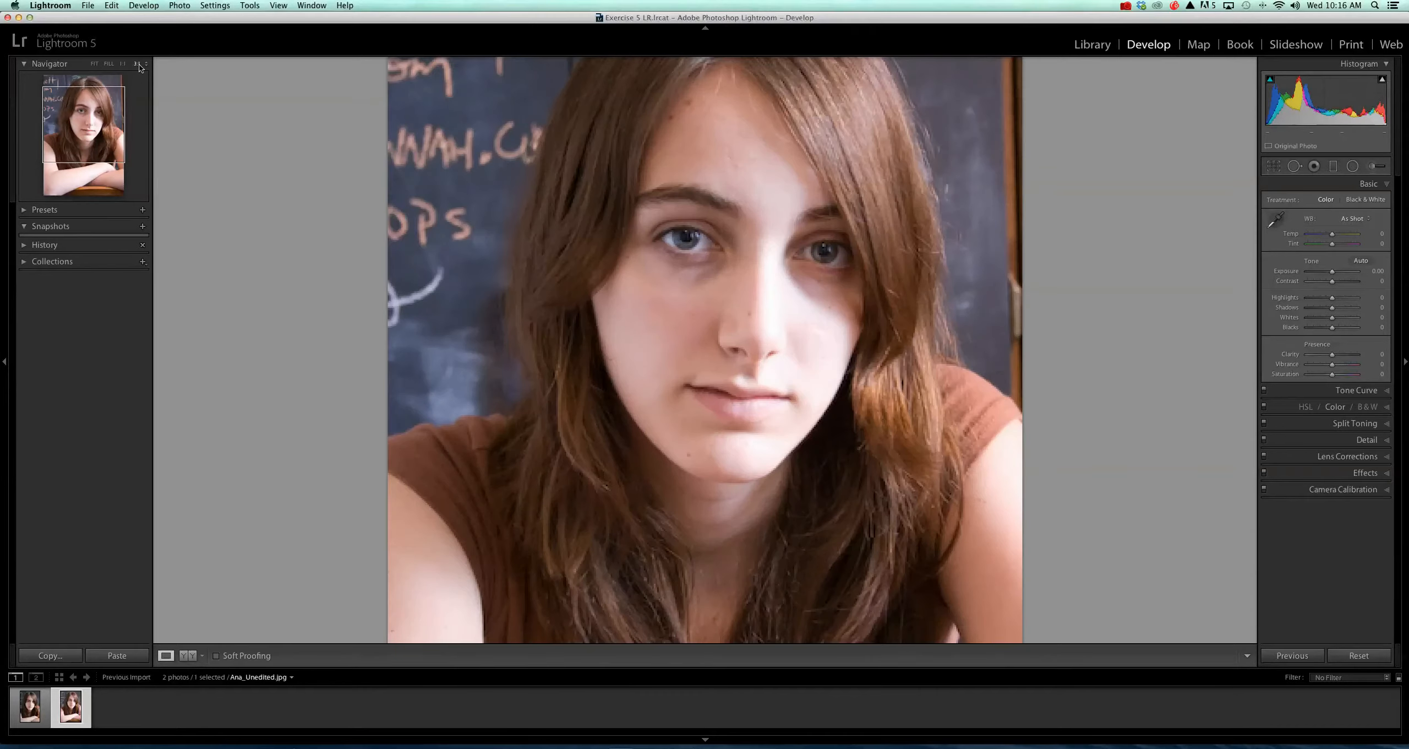
{"action": "left_click", "coordinate": [146, 64]}
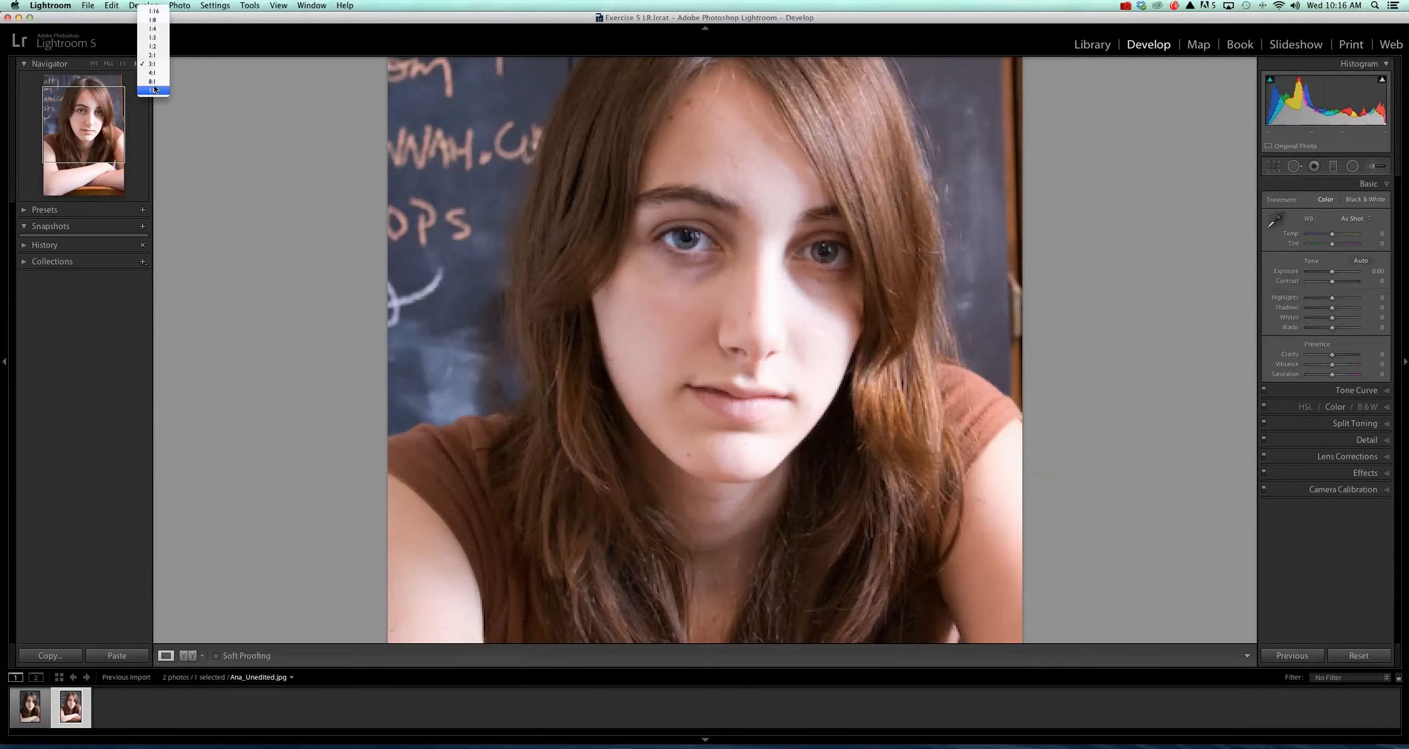
{"action": "left_click", "coordinate": [152, 55]}
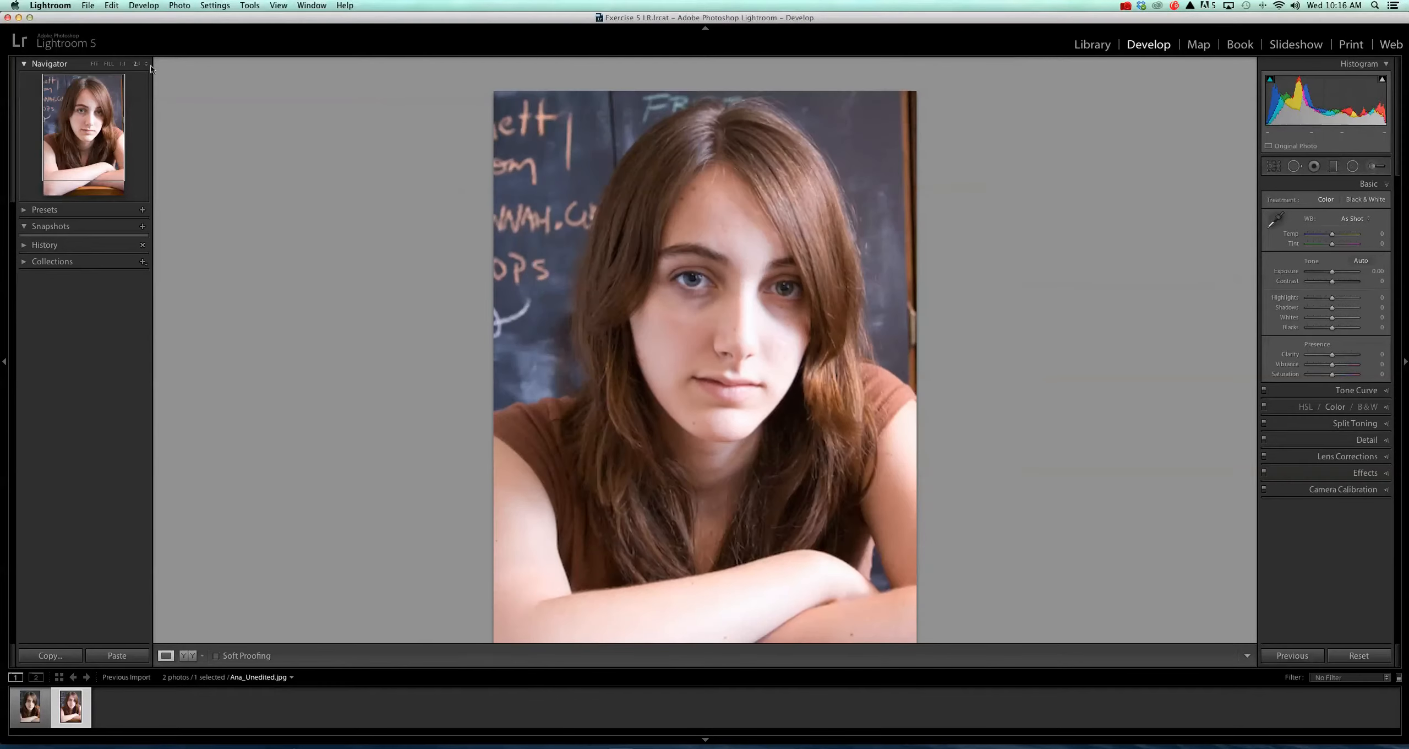
{"action": "left_click", "coordinate": [147, 65]}
{"action": "left_click", "coordinate": [154, 73]}
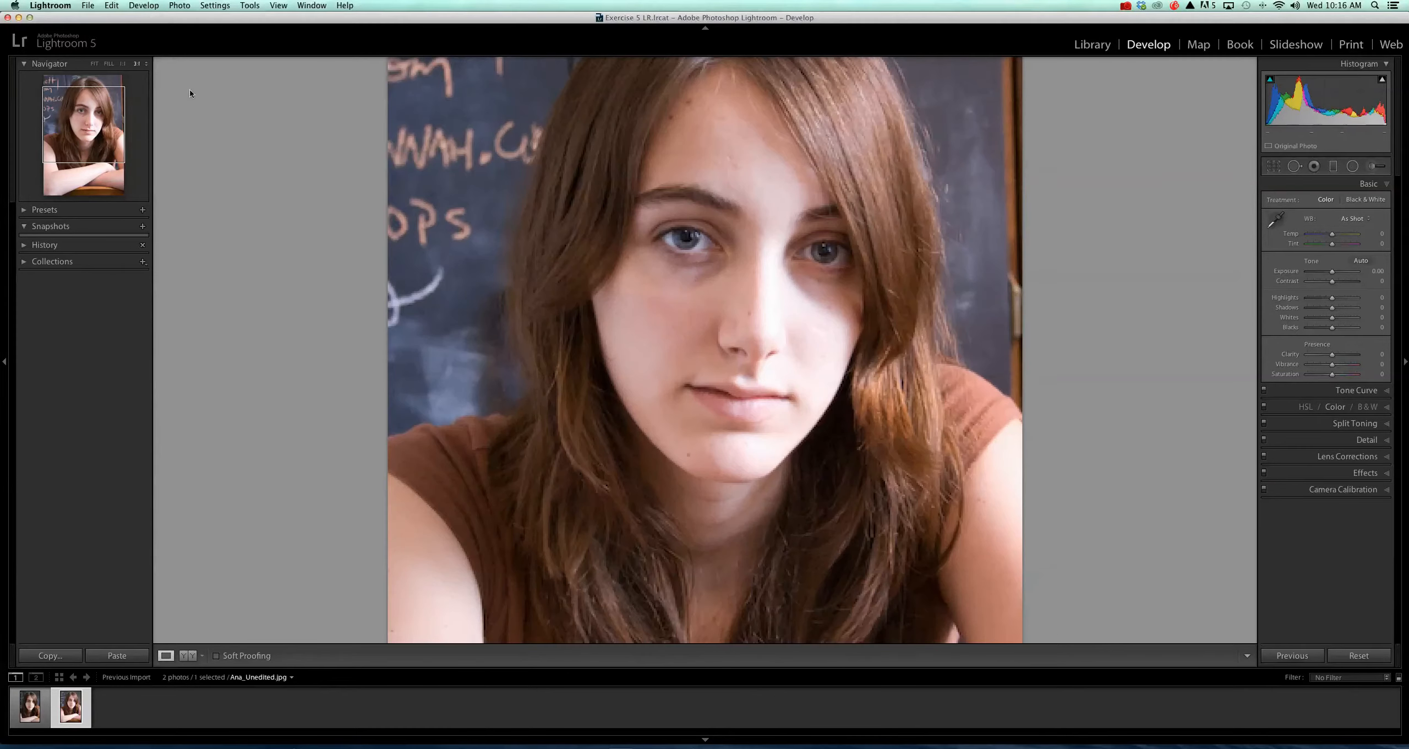
{"action": "left_click", "coordinate": [144, 65]}
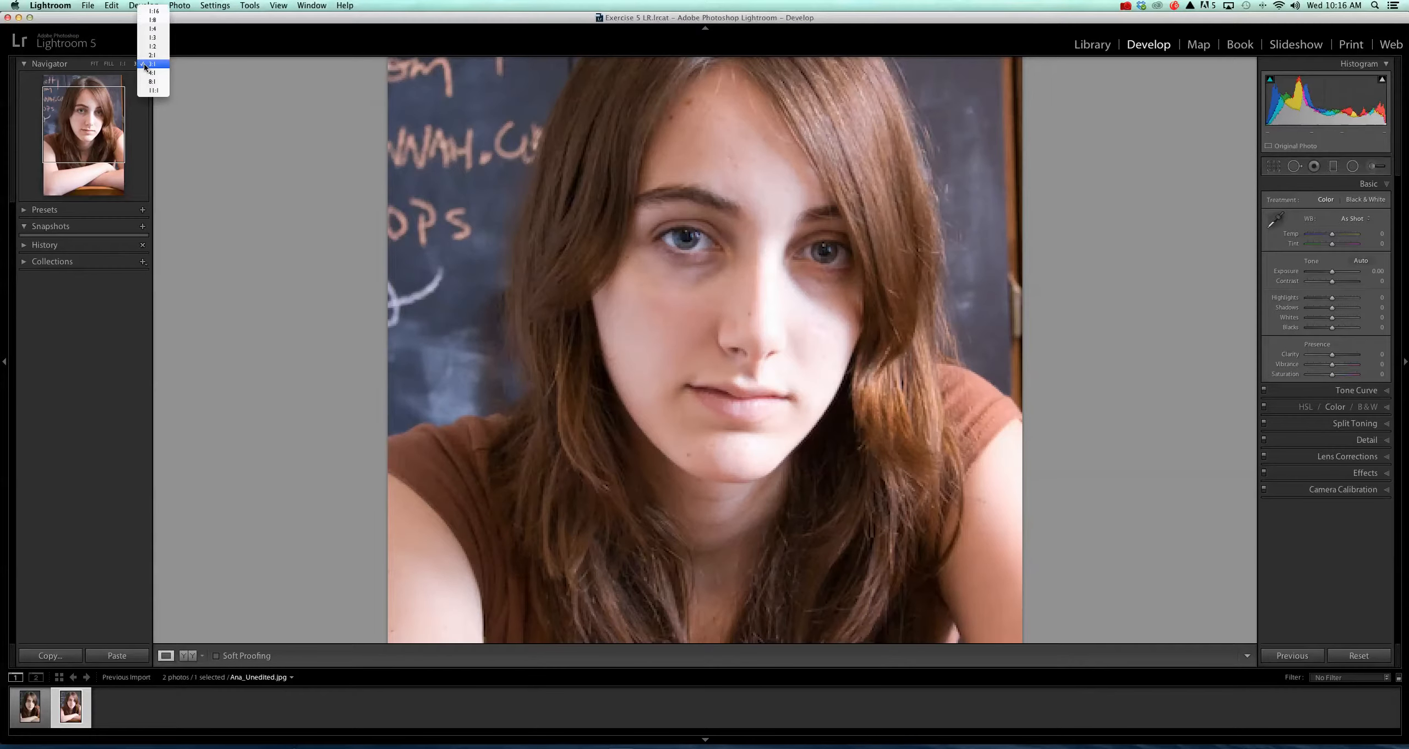
{"action": "left_click", "coordinate": [147, 64]}
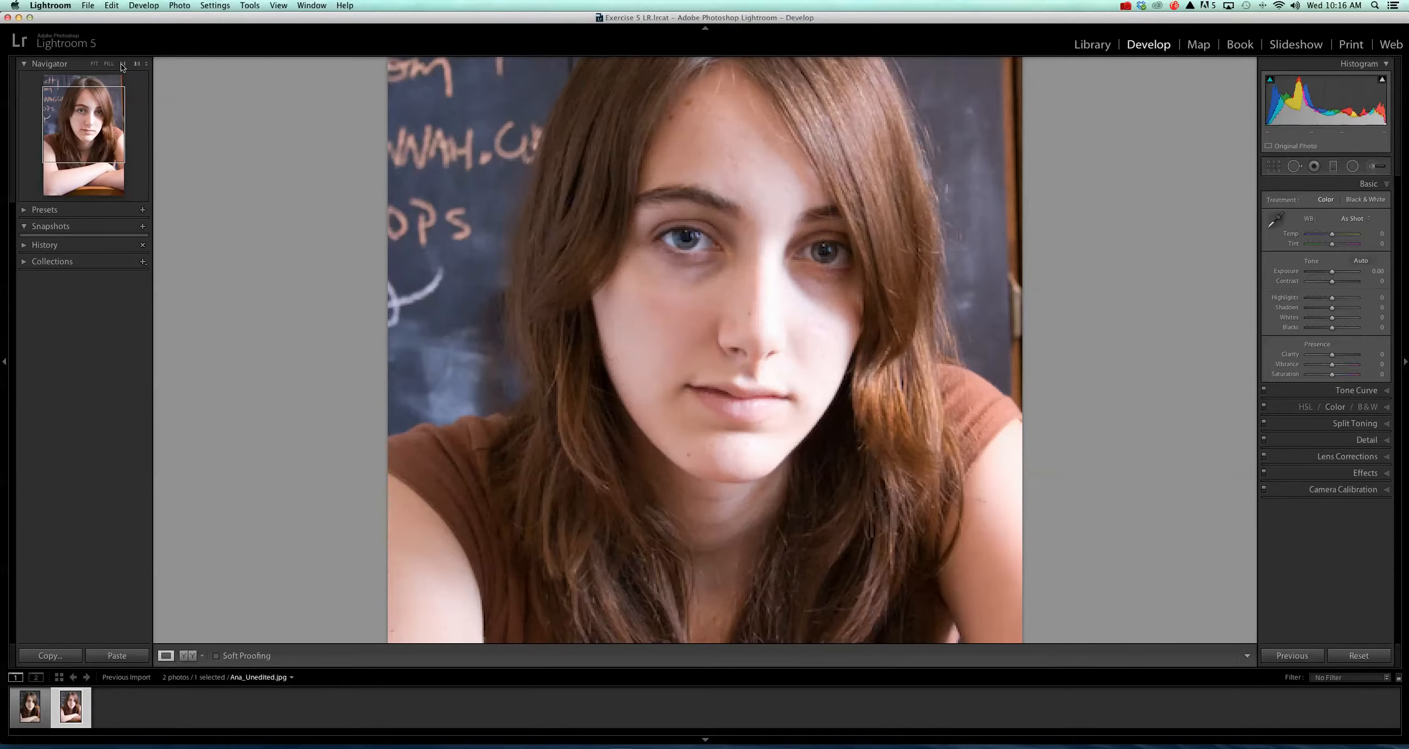
Inspect the unedited portrait's face by switching between the 3:1 and whole-photo views, ending with the whole photo
{"action": "left_click", "coordinate": [650, 246]}
{"action": "left_click", "coordinate": [650, 246]}
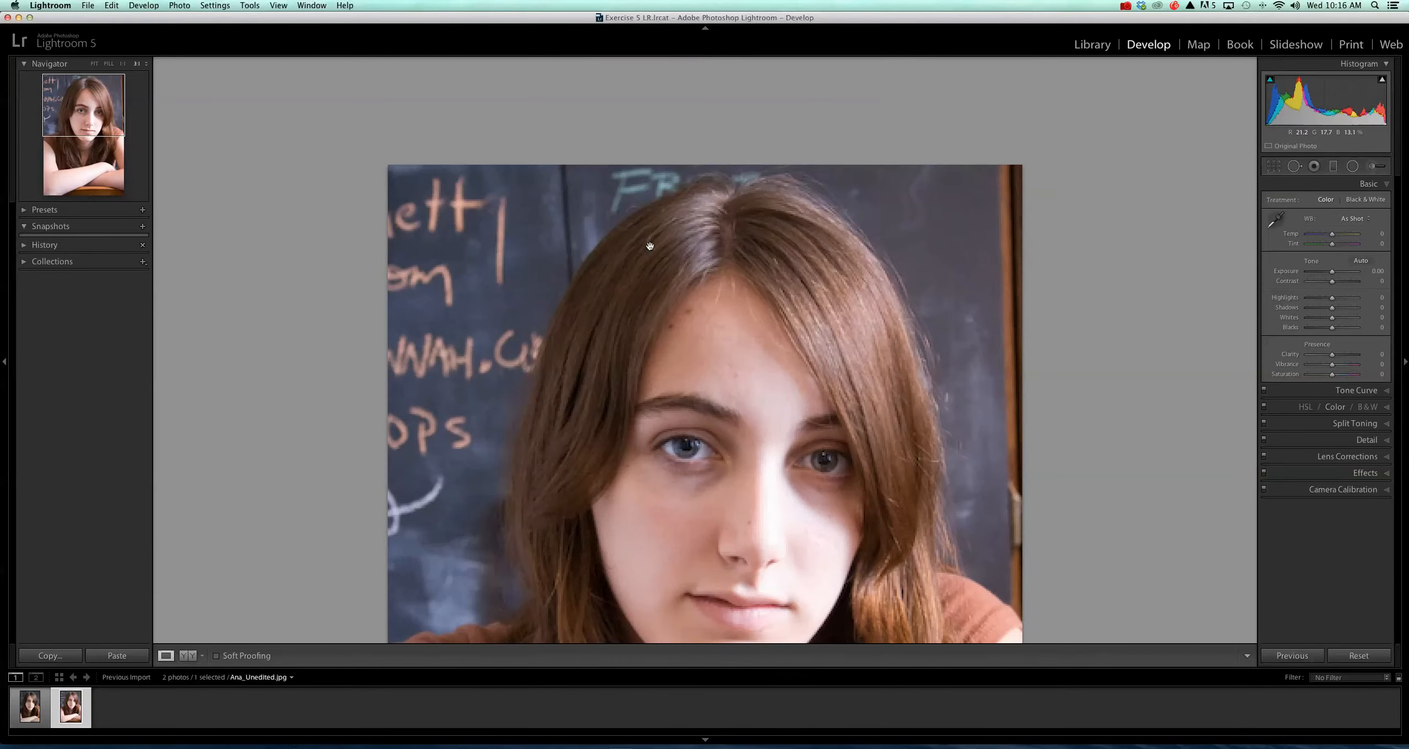
{"action": "left_click", "coordinate": [650, 247]}
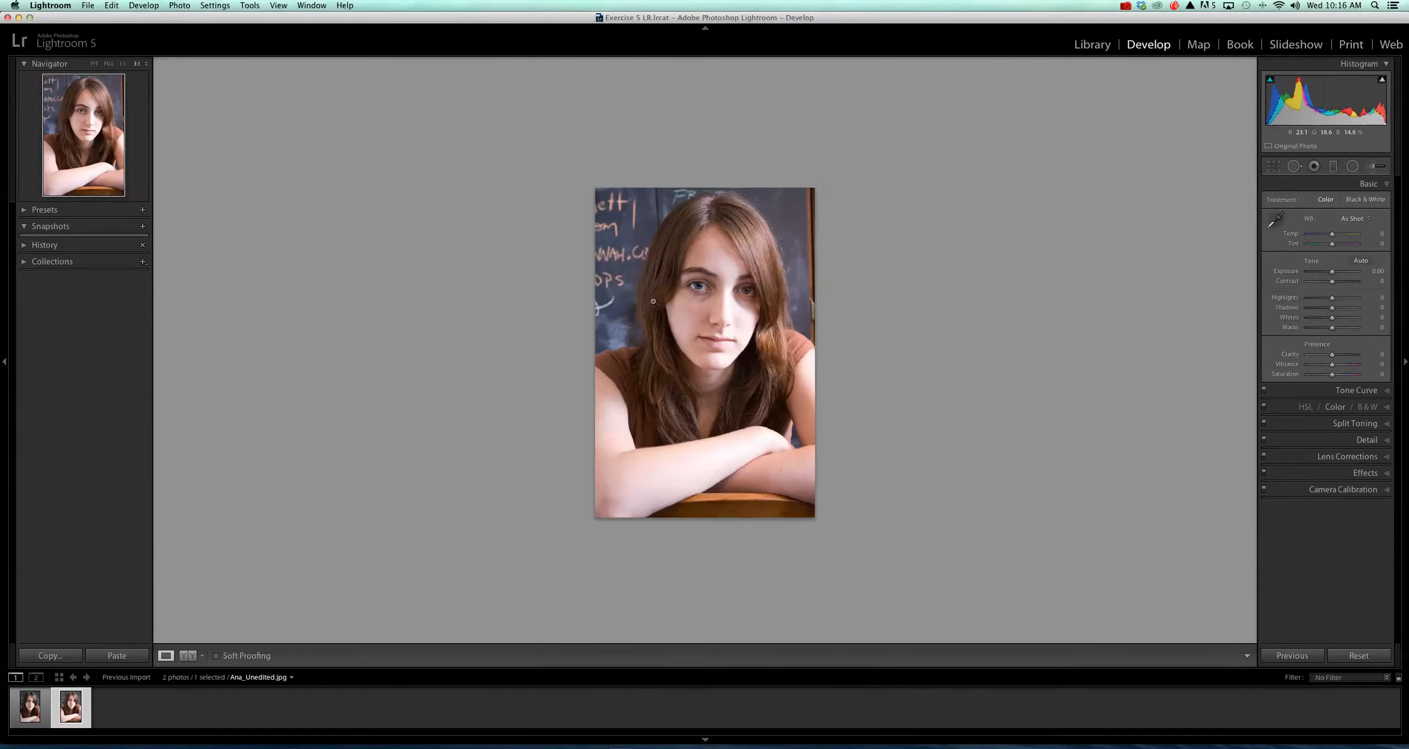
{"action": "left_click", "coordinate": [653, 301]}
{"action": "left_click", "coordinate": [653, 300]}
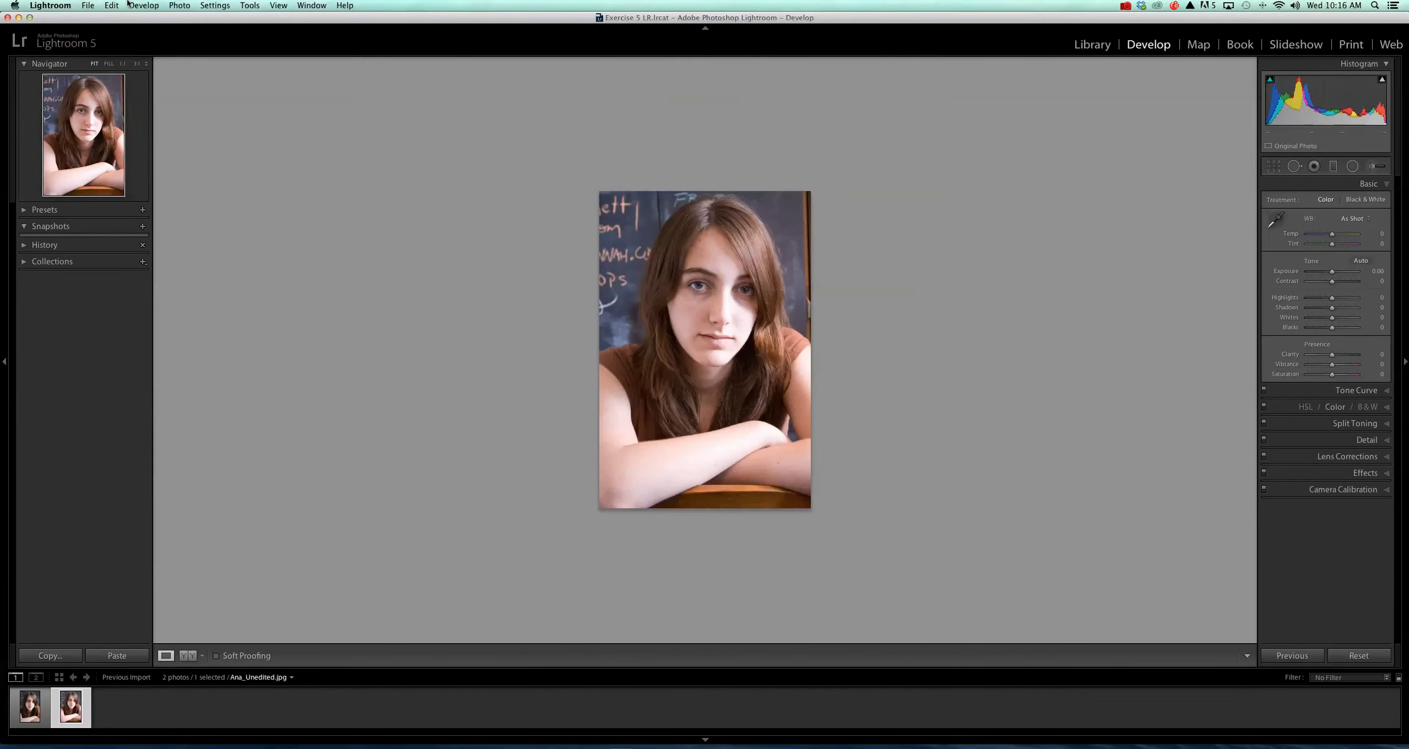
{"action": "left_click", "coordinate": [647, 334]}
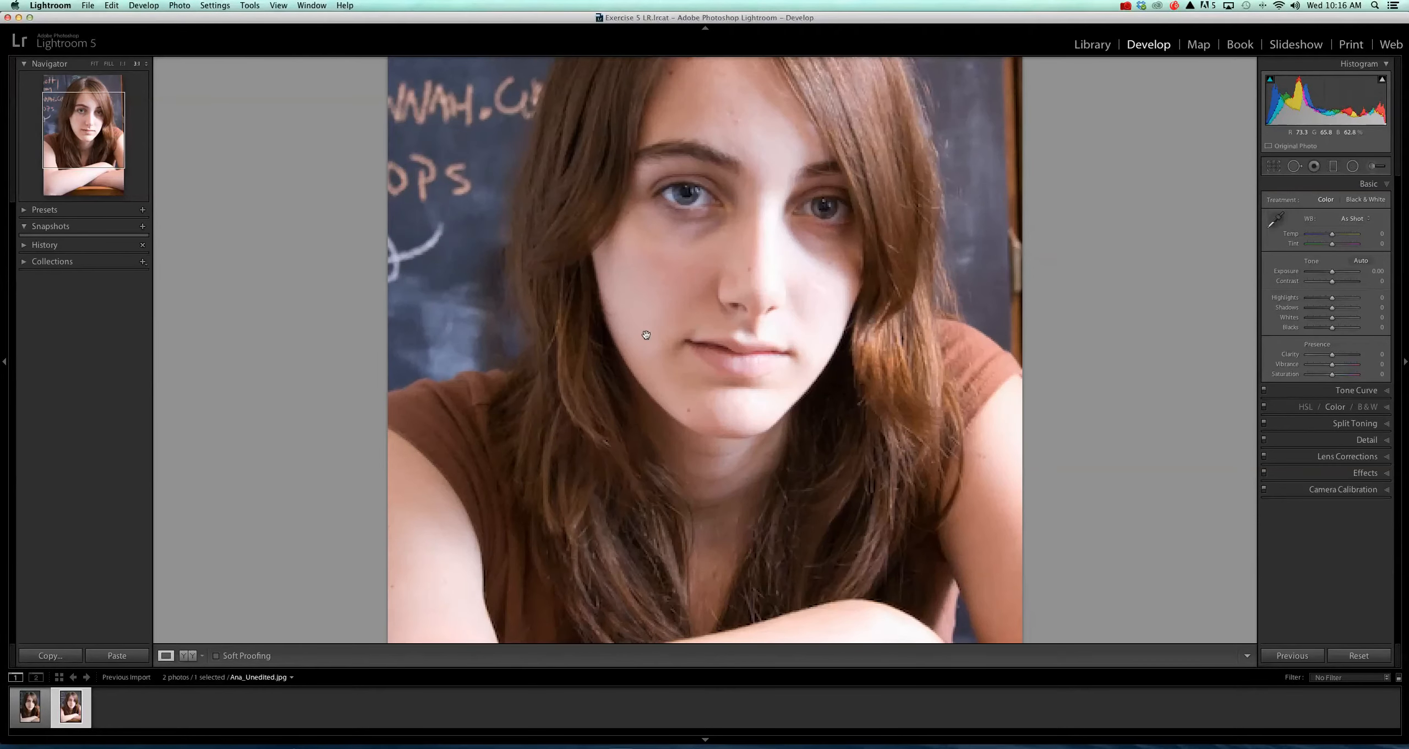
{"action": "left_click", "coordinate": [646, 334]}
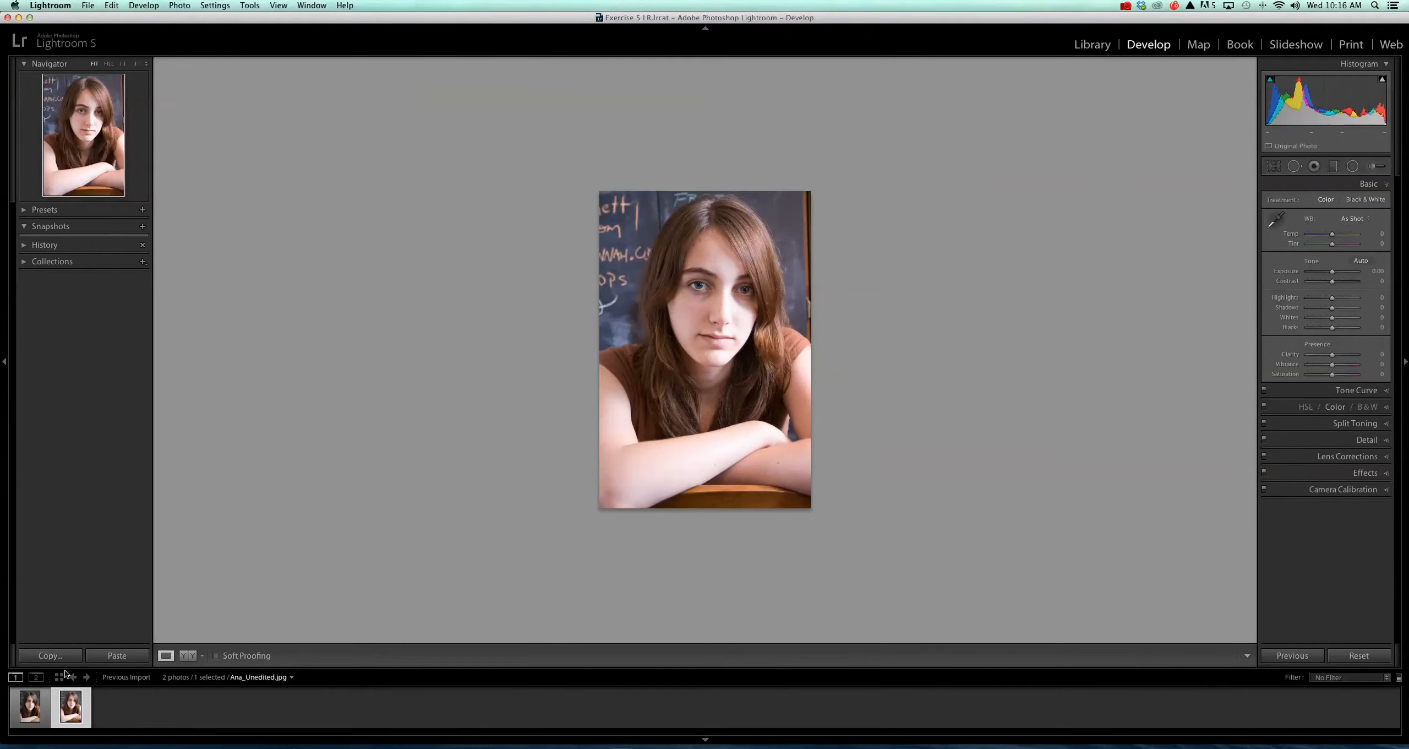
Select both portraits in the Library module and compare them side by side in Survey view
{"action": "left_click", "coordinate": [1098, 42]}
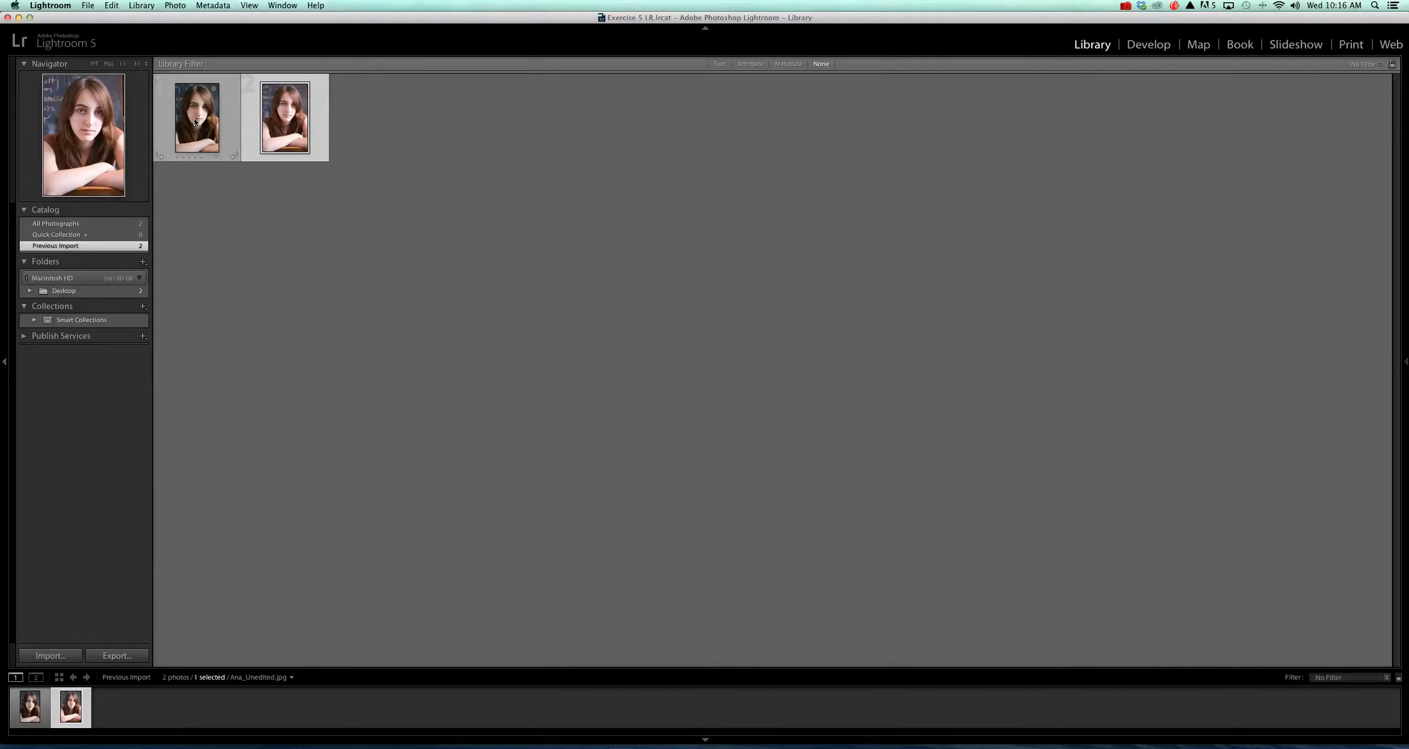
{"action": "key", "text": "super+a"}
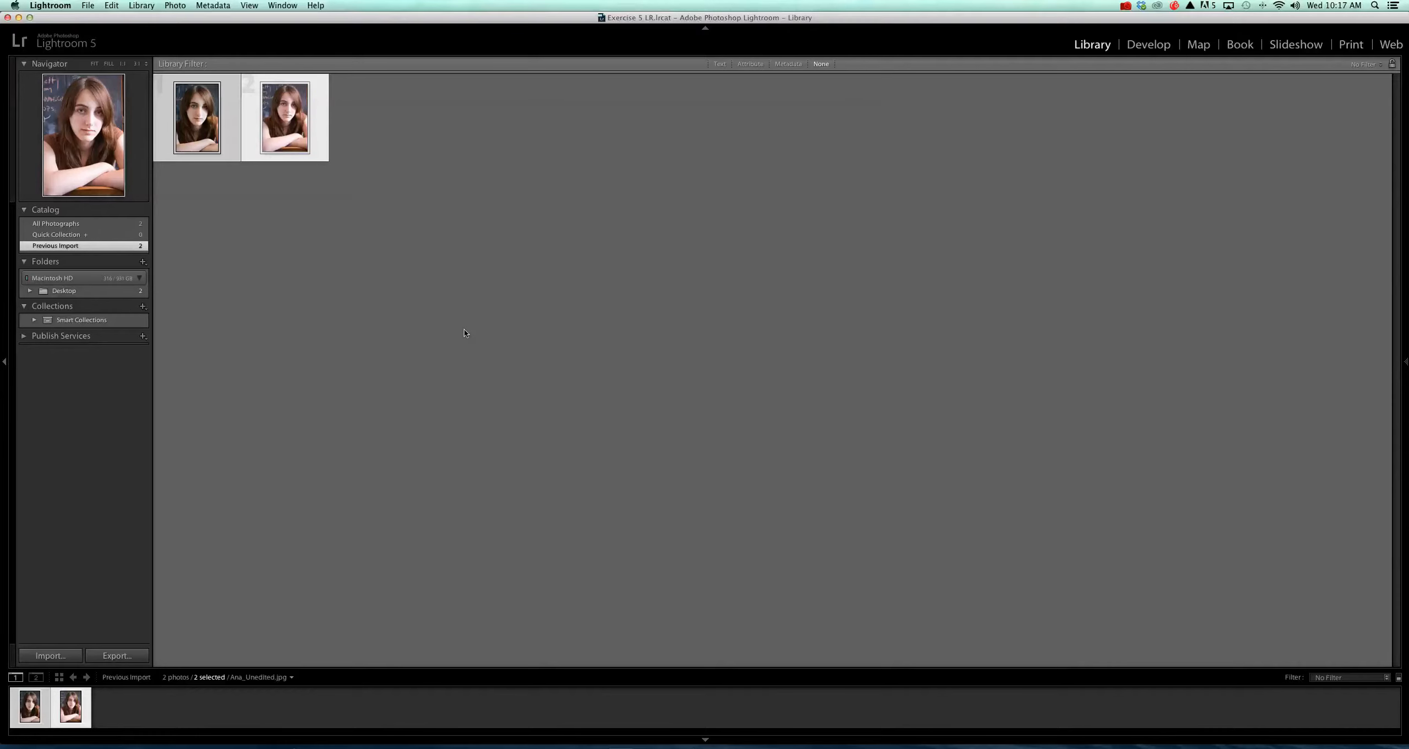
{"action": "key", "text": "n"}
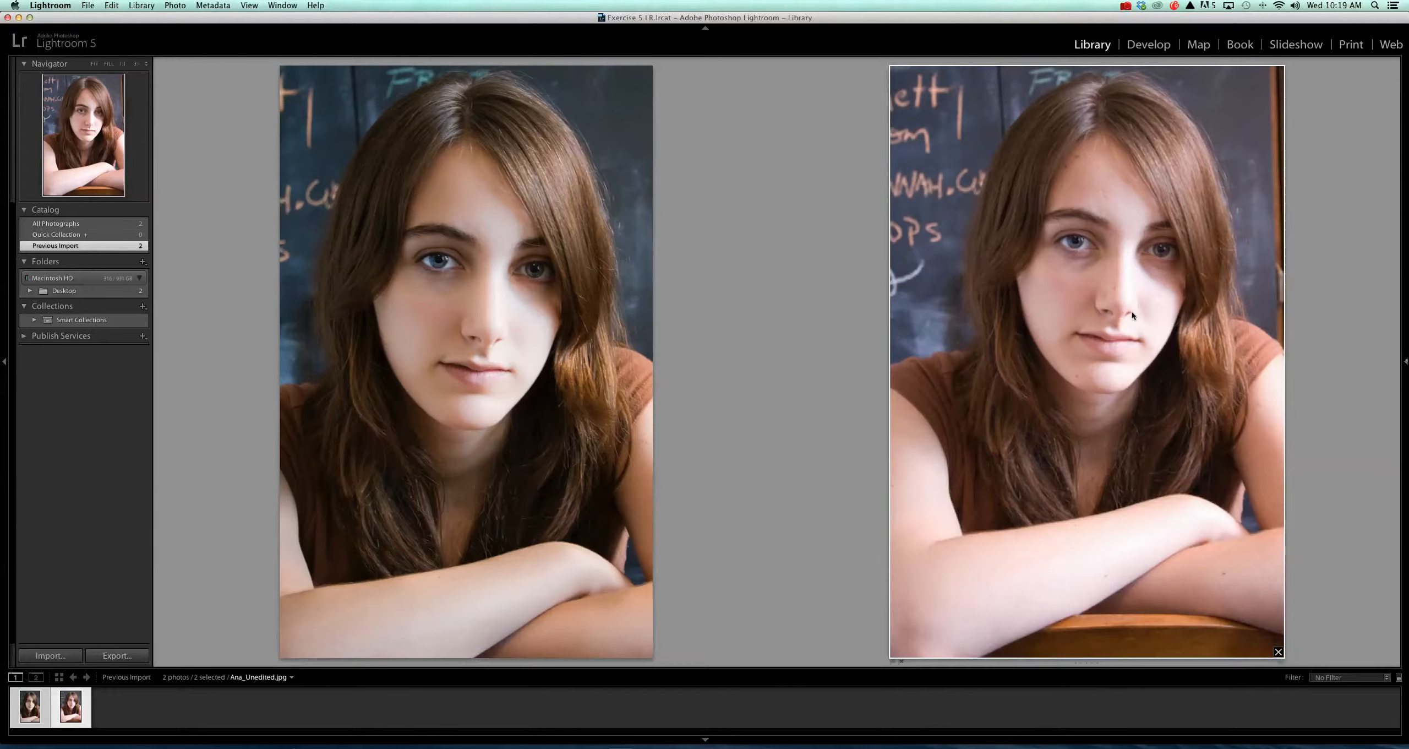
Open the unedited portrait in Develop, briefly view and close the crop overlay, and inspect the face fitted and at 3:1
{"action": "left_click", "coordinate": [1147, 45]}
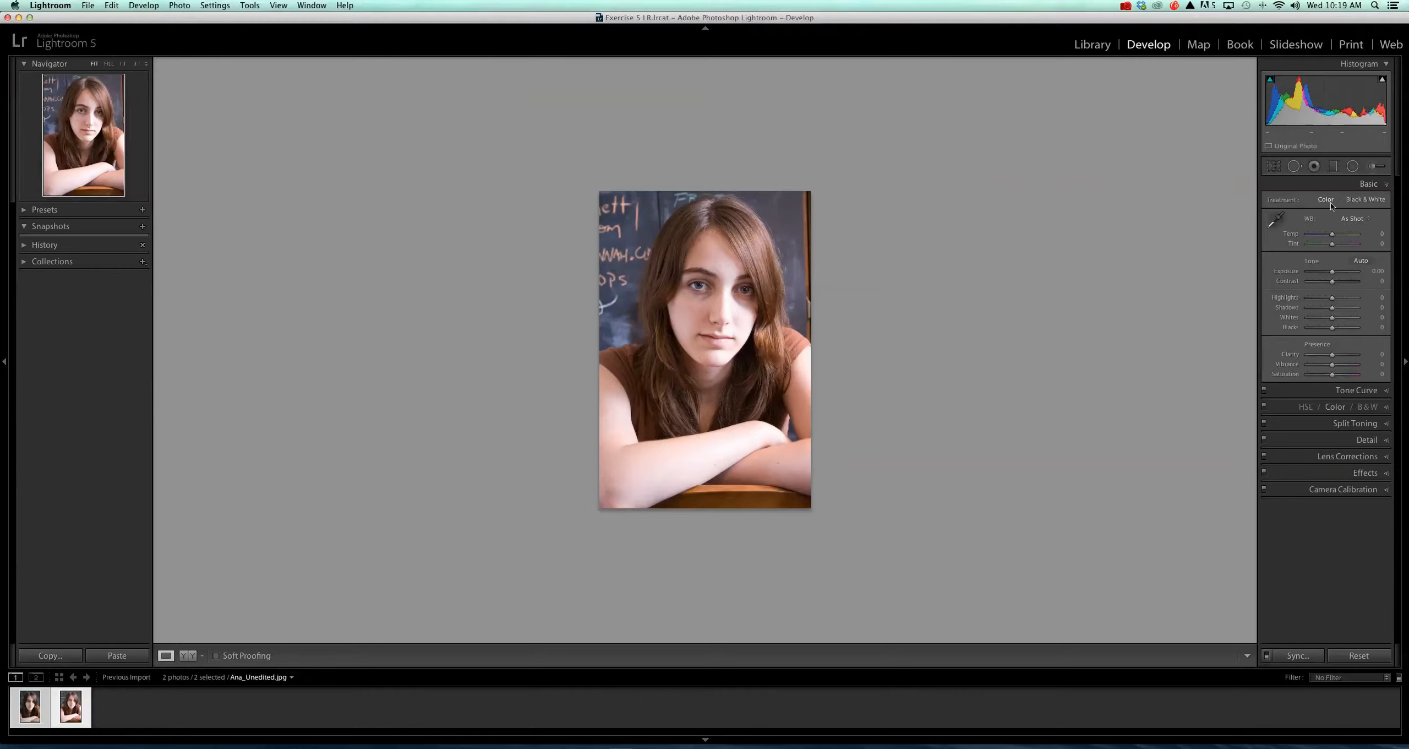
{"action": "left_click", "coordinate": [1274, 167]}
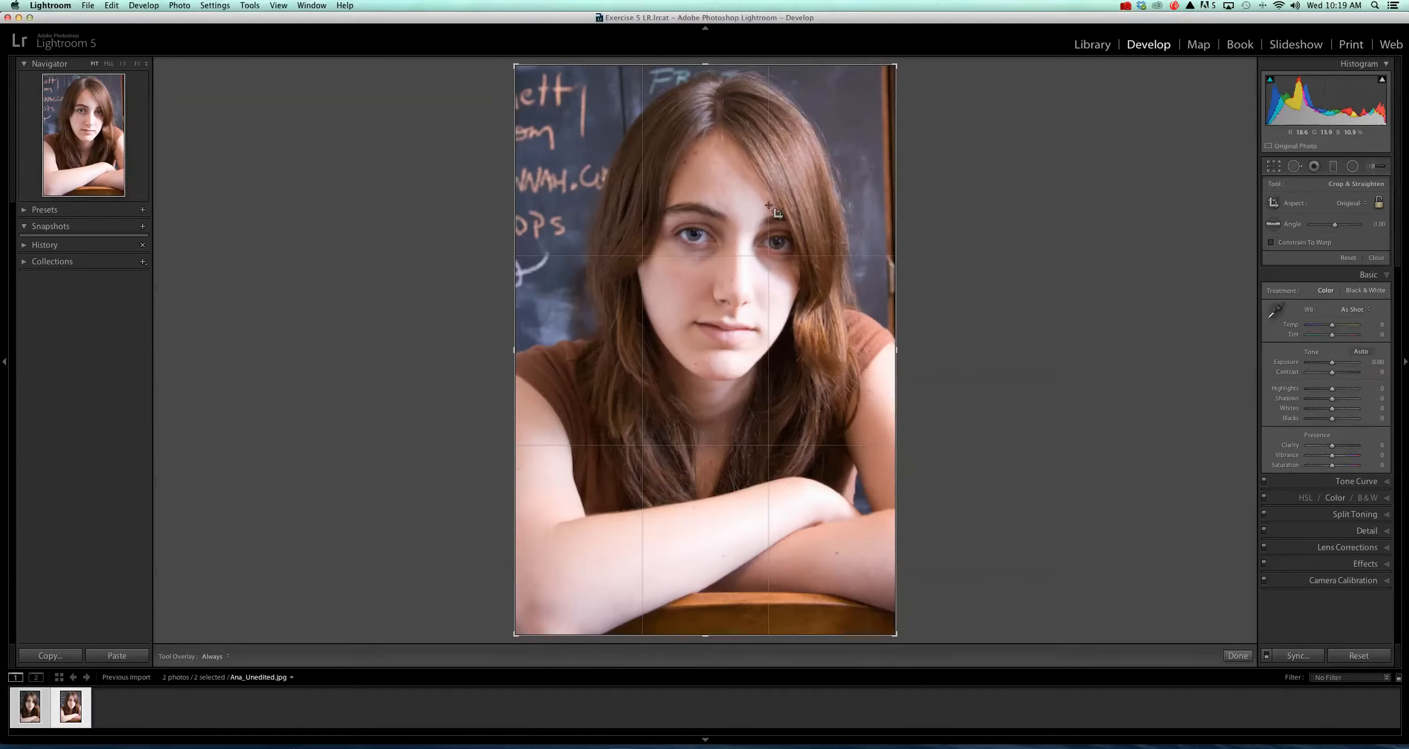
{"action": "left_click", "coordinate": [139, 65]}
{"action": "left_click", "coordinate": [149, 65]}
{"action": "left_click", "coordinate": [1243, 655]}
{"action": "left_click", "coordinate": [704, 332]}
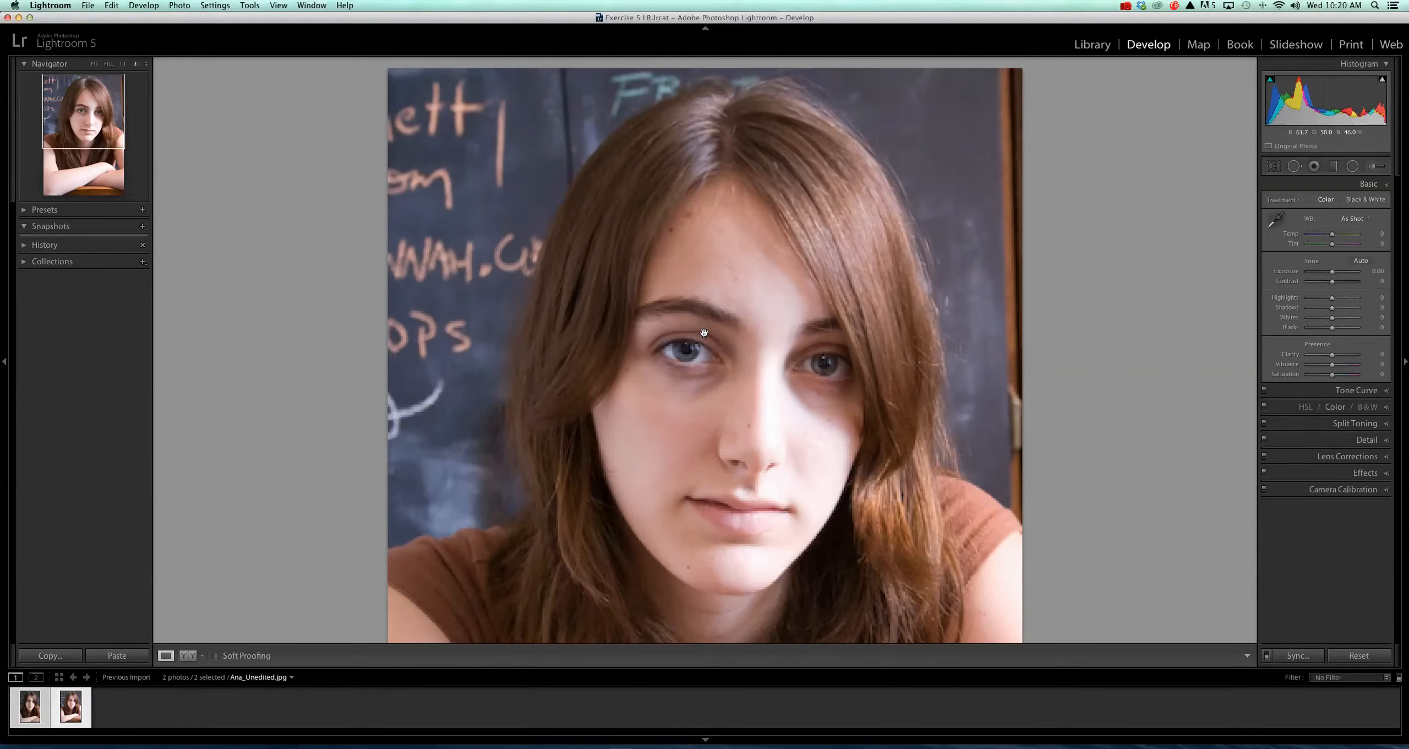
{"action": "left_click", "coordinate": [704, 333]}
{"action": "left_click", "coordinate": [704, 333]}
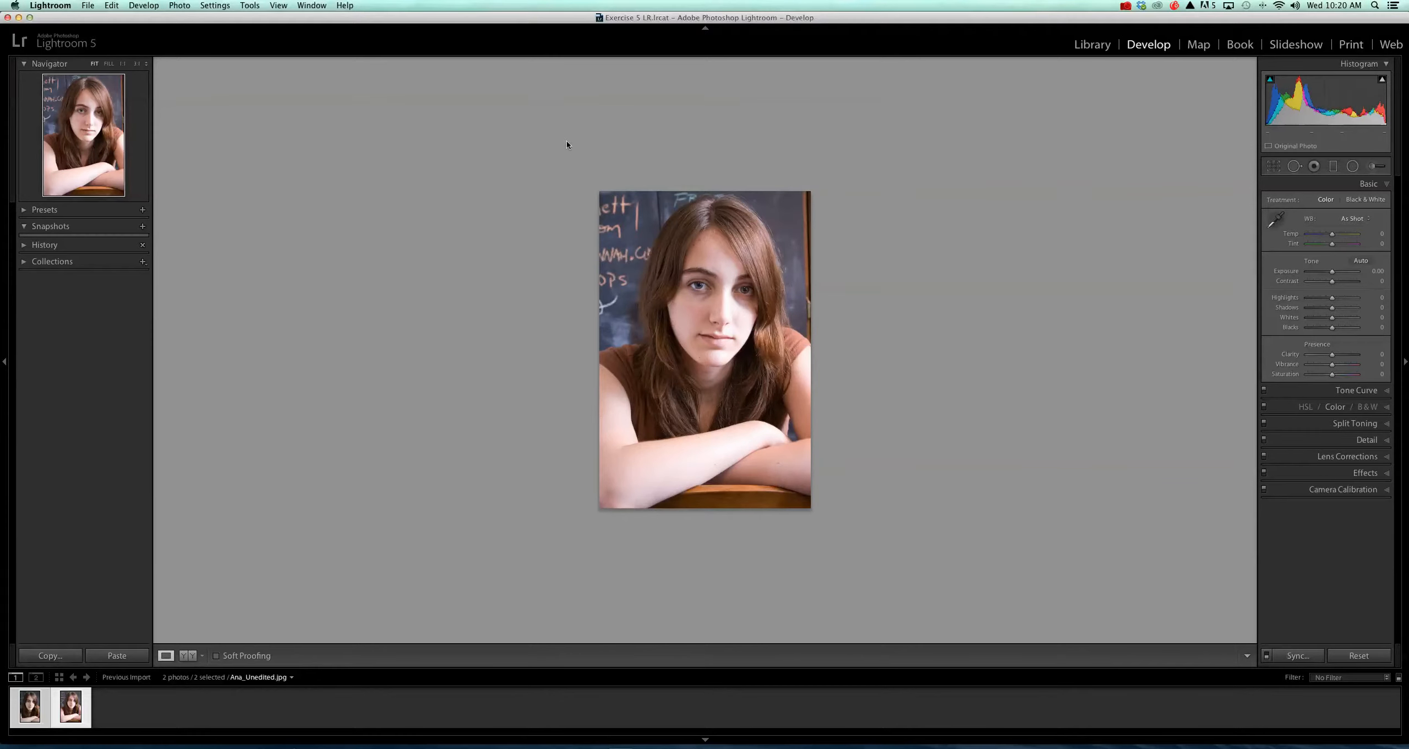
{"action": "left_click", "coordinate": [137, 63]}
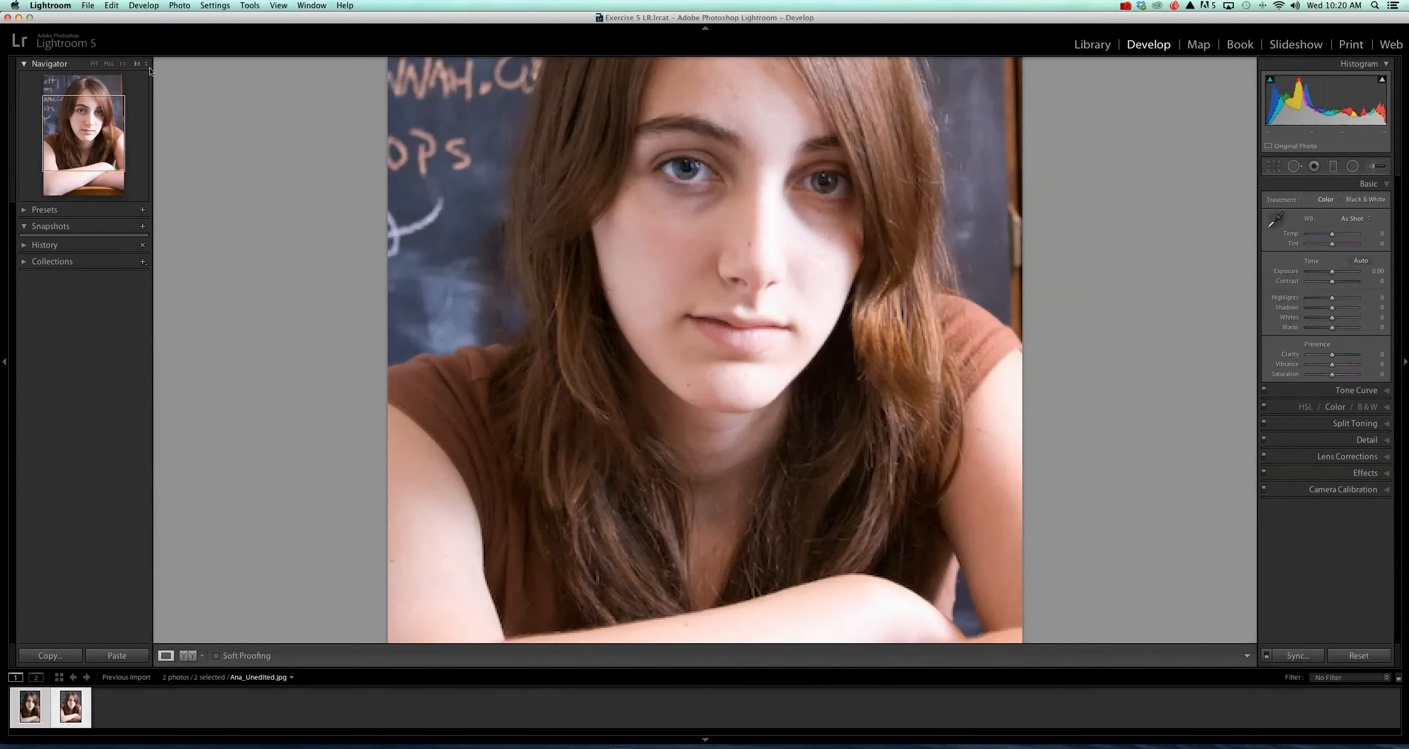
{"action": "left_click", "coordinate": [569, 267]}
Activate the Crop tool on the unedited portrait and review its aspect presets and lock, keeping the Original aspect
{"action": "left_click", "coordinate": [1275, 166]}
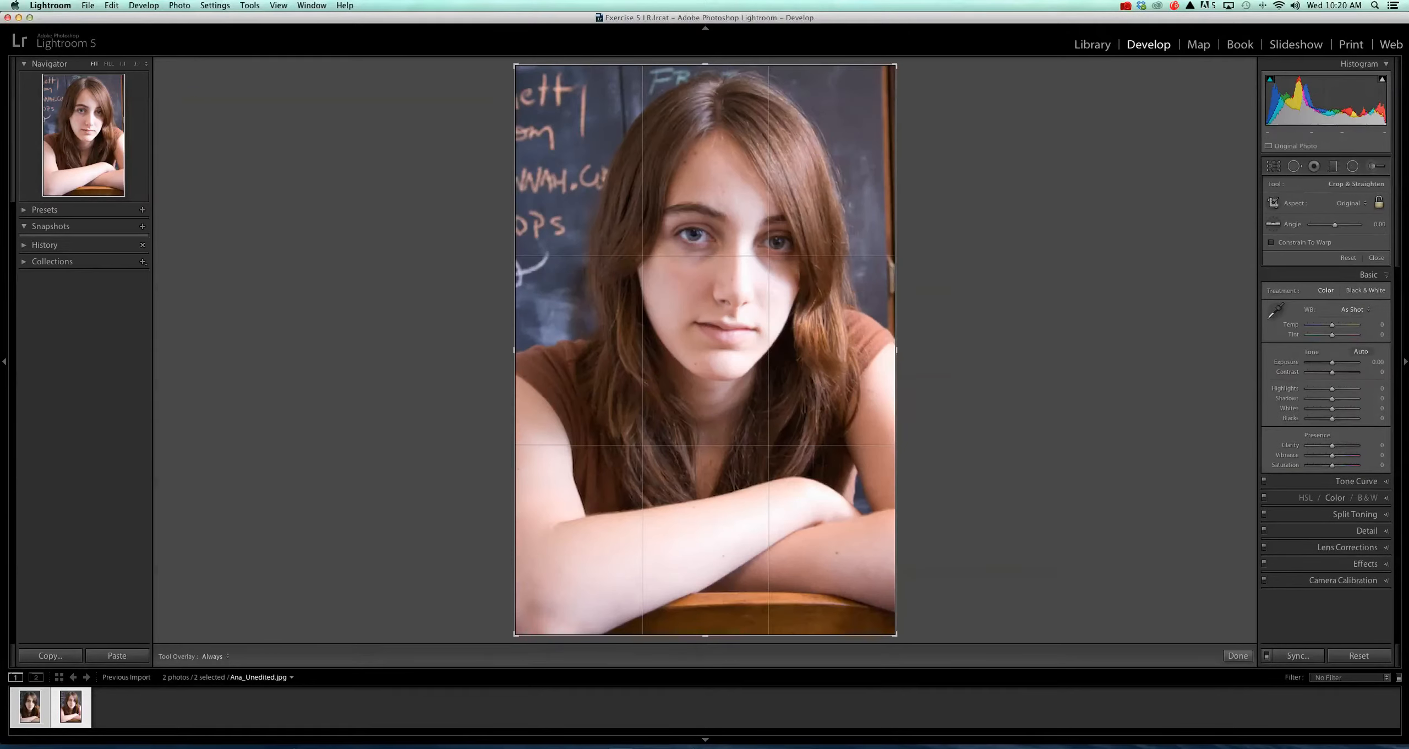
{"action": "left_click", "coordinate": [1379, 203]}
{"action": "left_click", "coordinate": [1361, 202]}
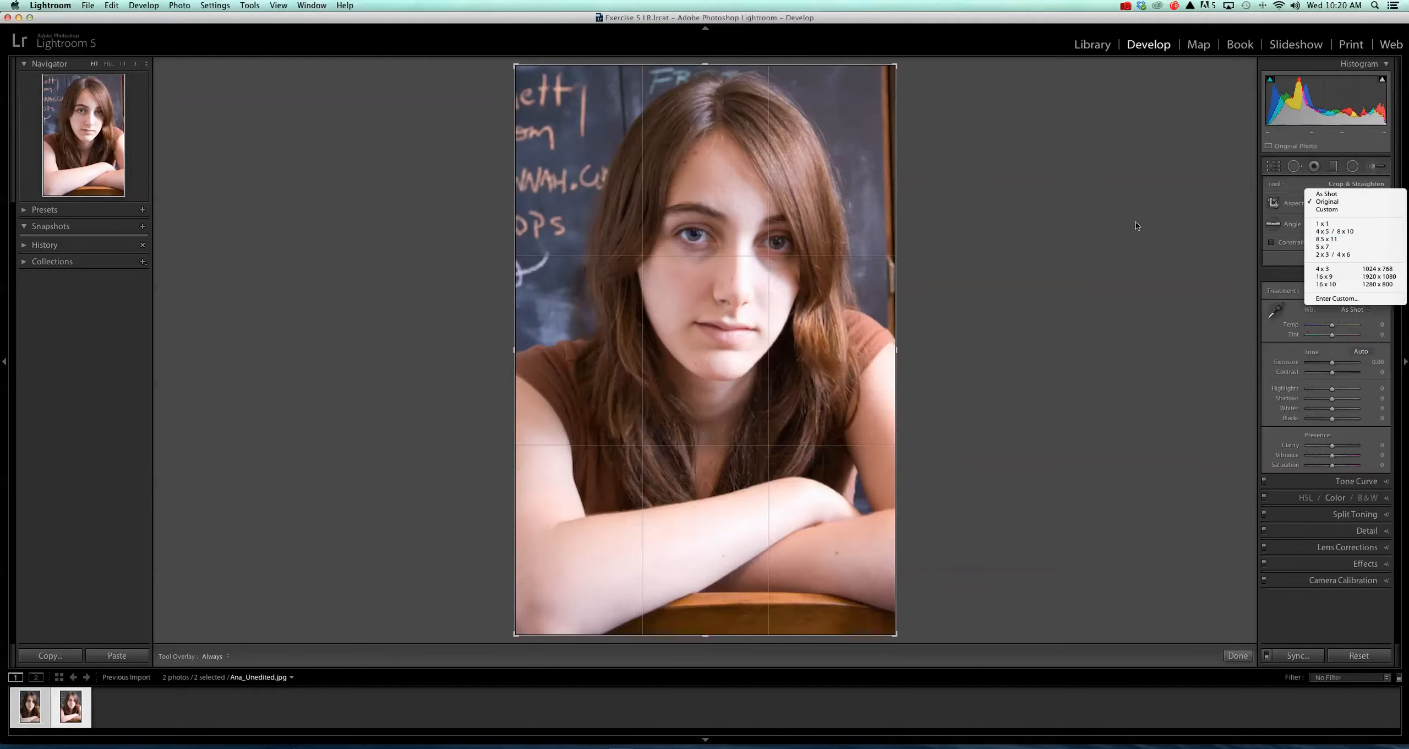
{"action": "left_click", "coordinate": [1020, 271]}
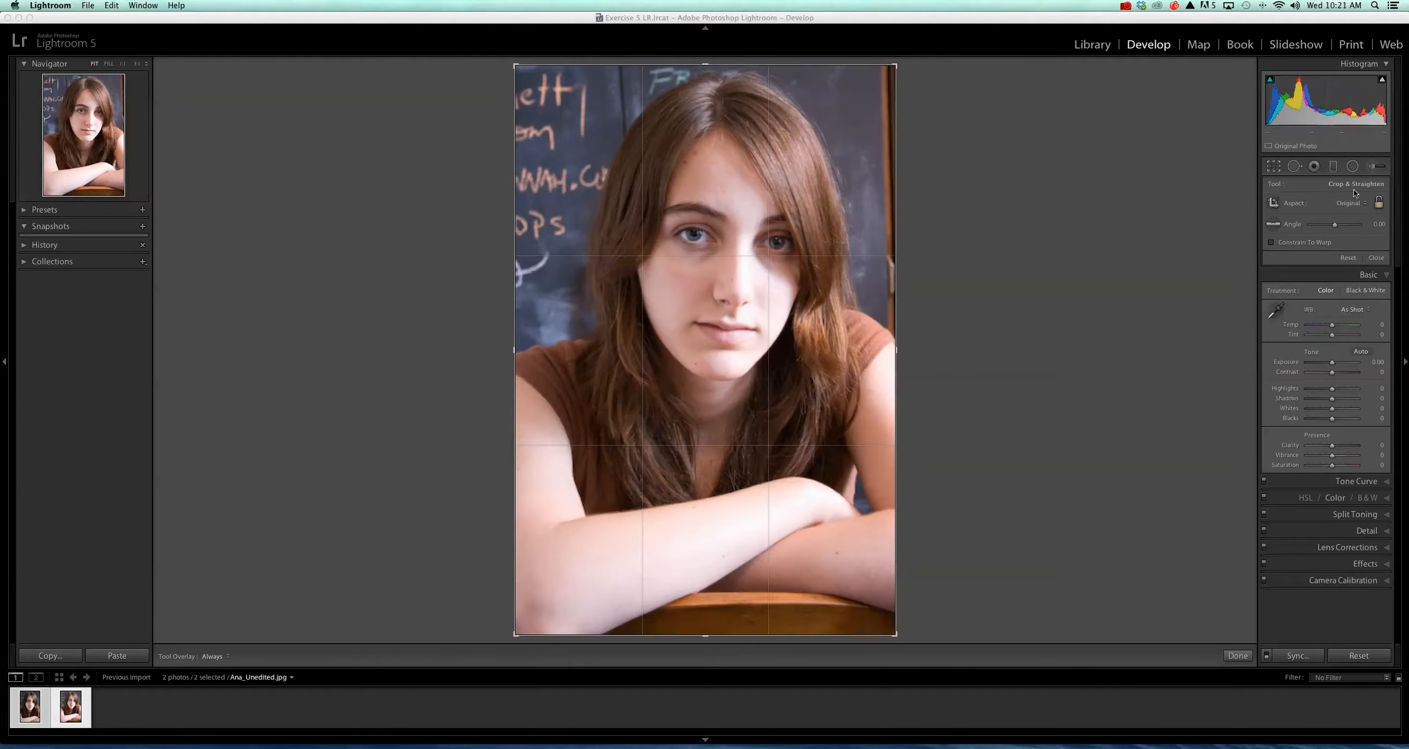
{"action": "left_click", "coordinate": [1379, 204]}
{"action": "left_click", "coordinate": [1379, 203]}
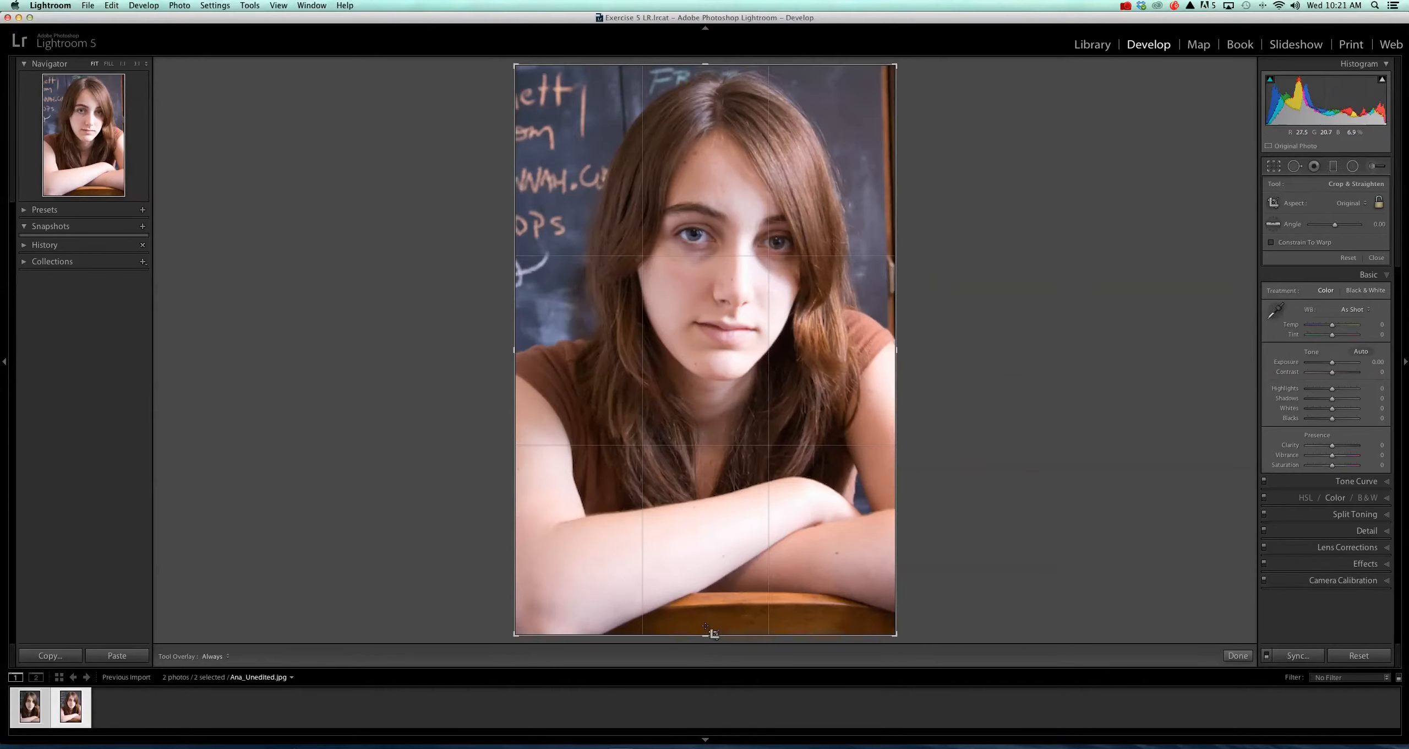
Crop the unedited portrait, cutting off the wooden desk below the arms and narrowing both sides, and apply the crop
{"action": "left_click_drag", "start_coordinate": [702, 636], "coordinate": [706, 610]}
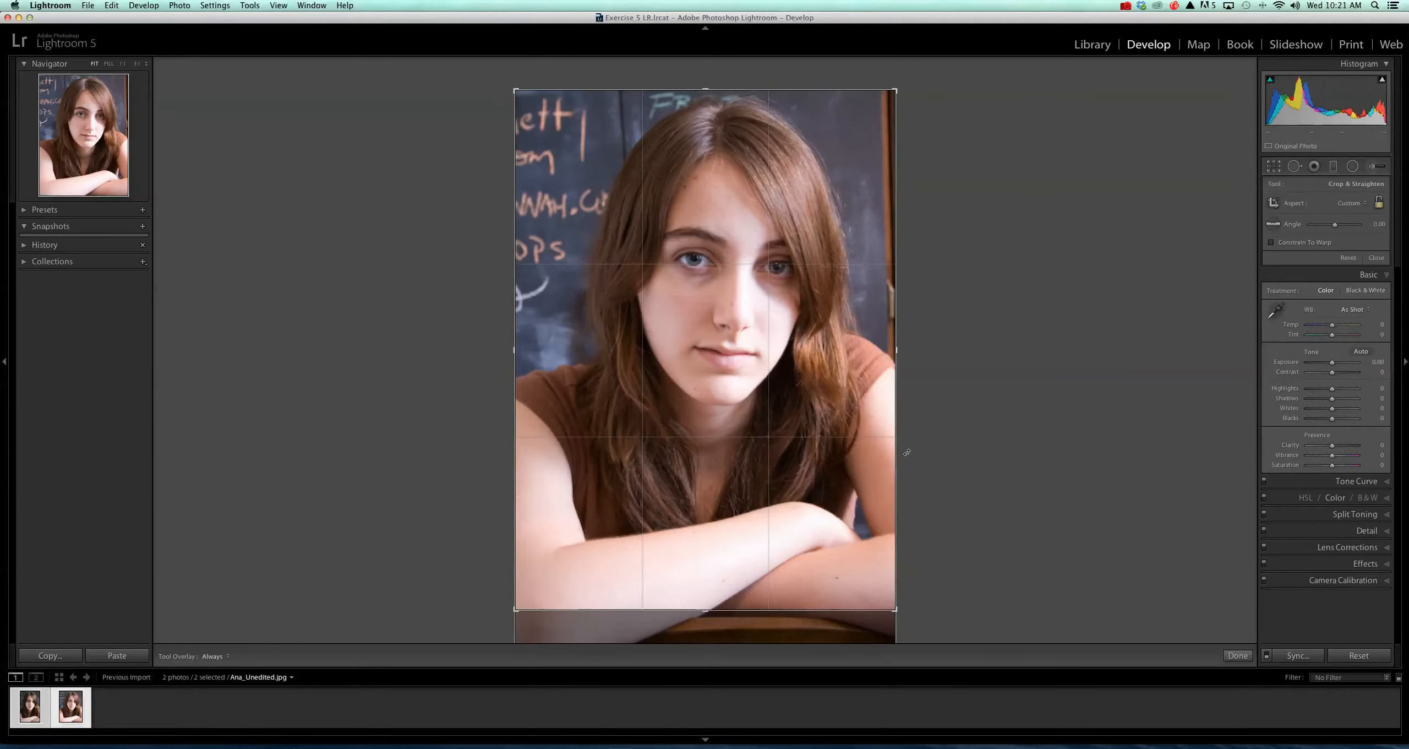
{"action": "left_click_drag", "start_coordinate": [896, 351], "coordinate": [884, 352]}
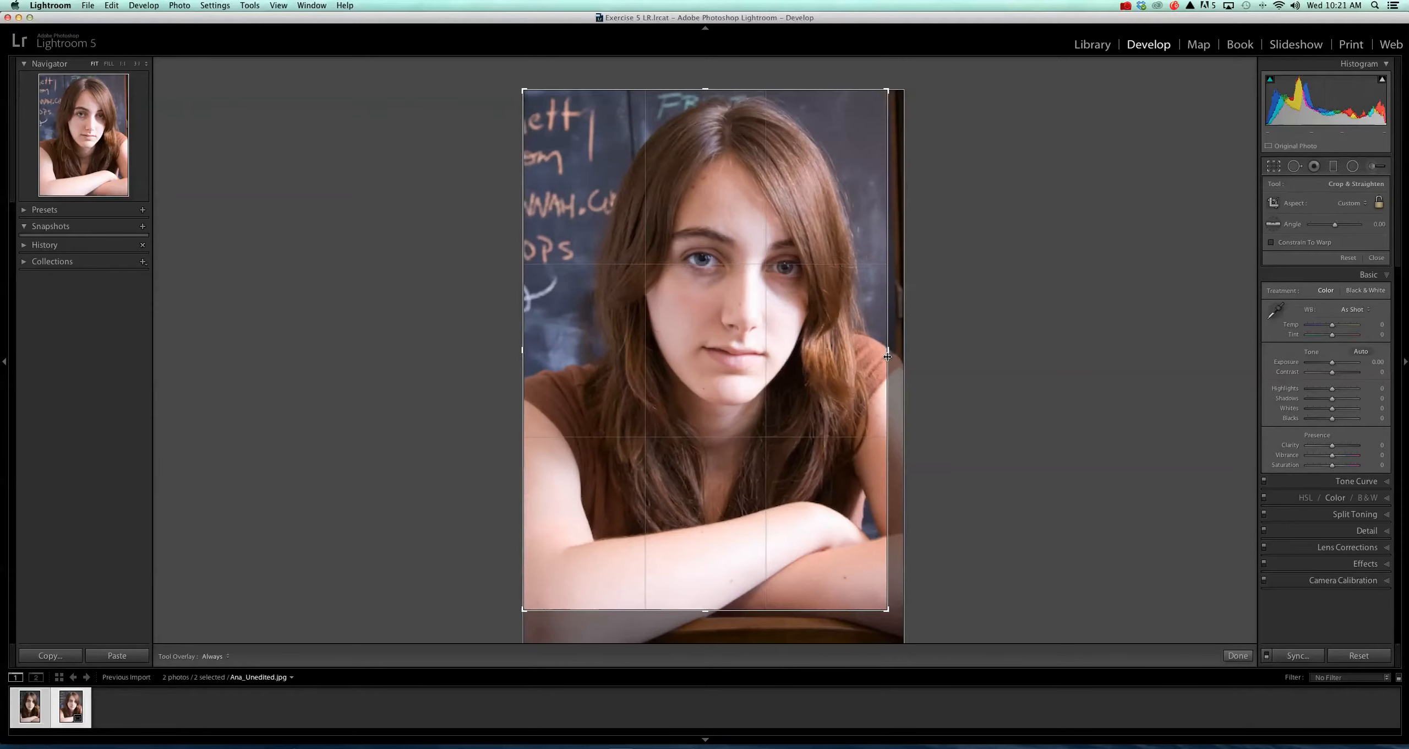
{"action": "left_click_drag", "start_coordinate": [522, 349], "coordinate": [541, 349]}
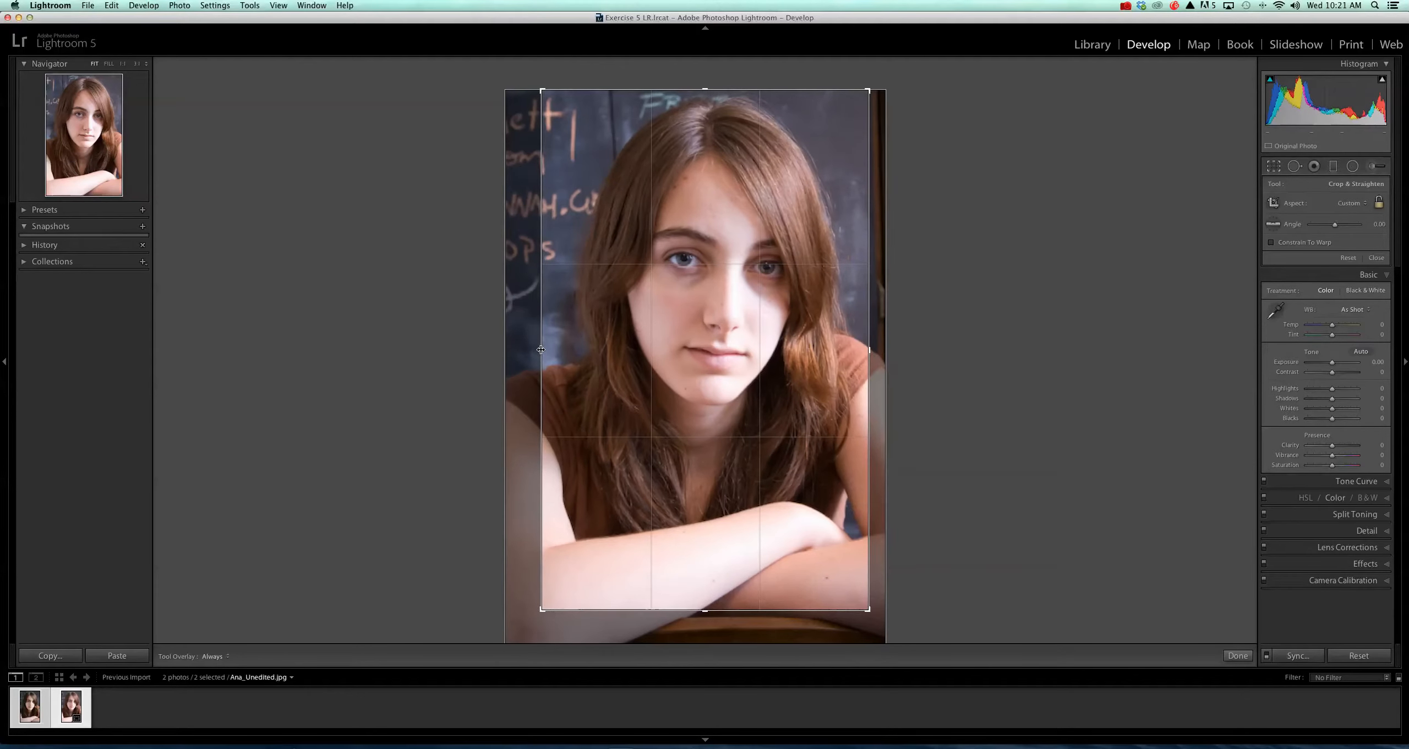
{"action": "key", "text": "Return"}
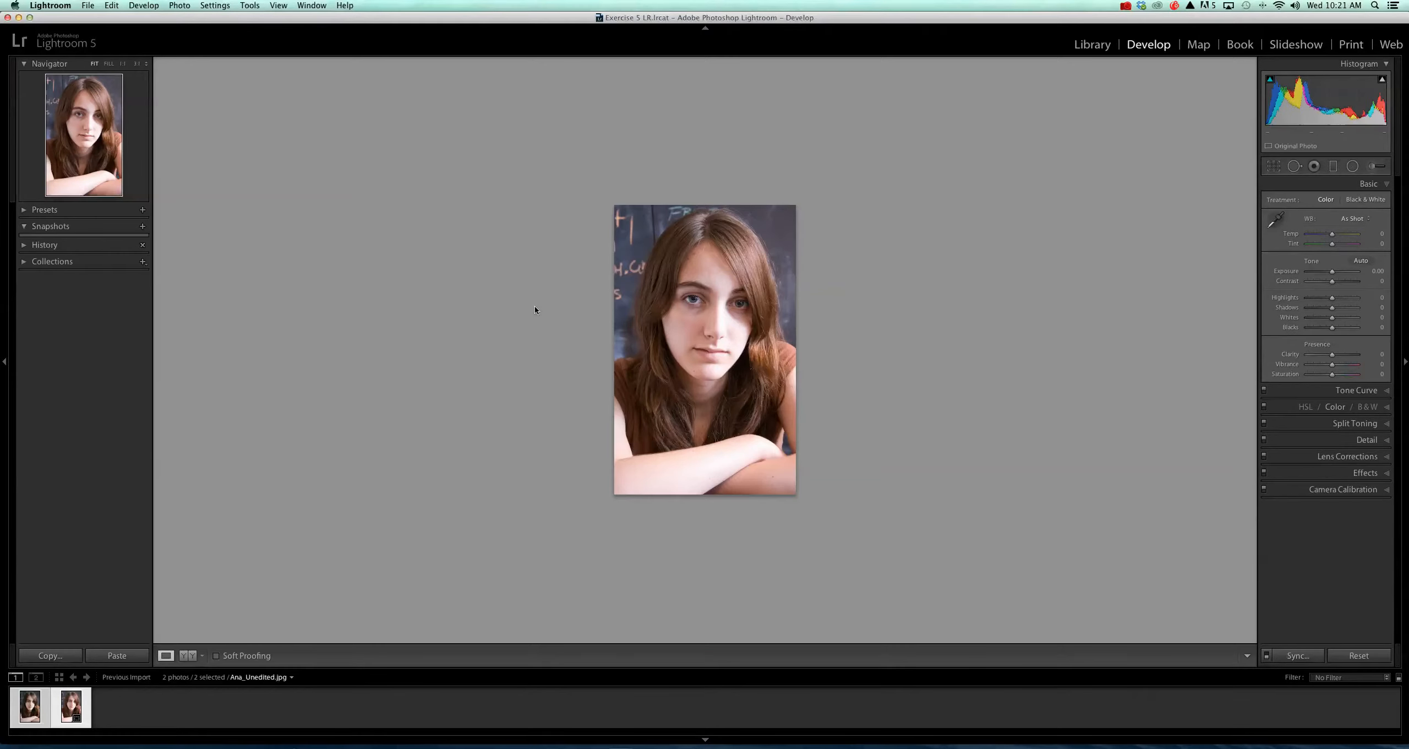
Compare the cropped portrait with the edited color version, viewing the edited photo's framing in the crop overlay and closing it
{"action": "key", "text": "Left"}
{"action": "key", "text": "Right"}
{"action": "key", "text": "Left"}
{"action": "key", "text": "Right"}
{"action": "key", "text": "Left"}
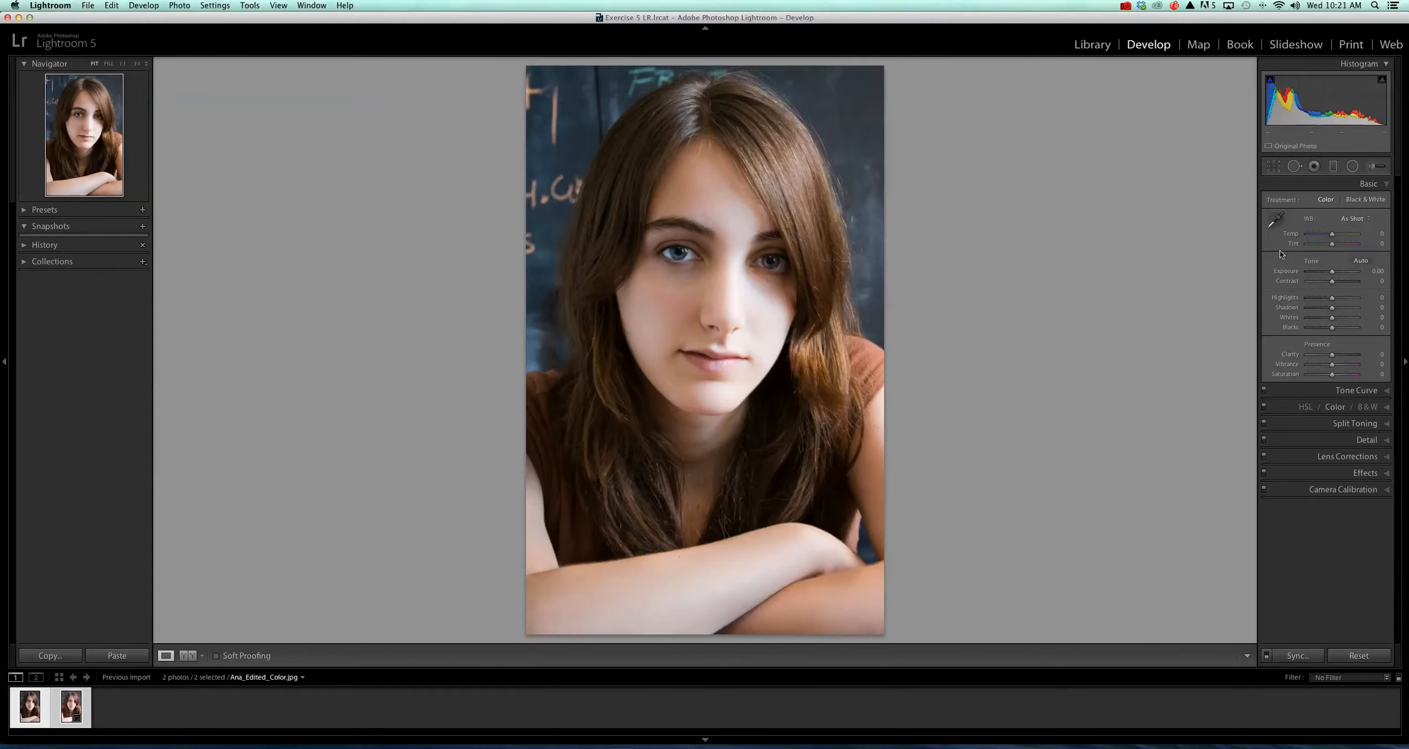
{"action": "left_click", "coordinate": [1274, 165]}
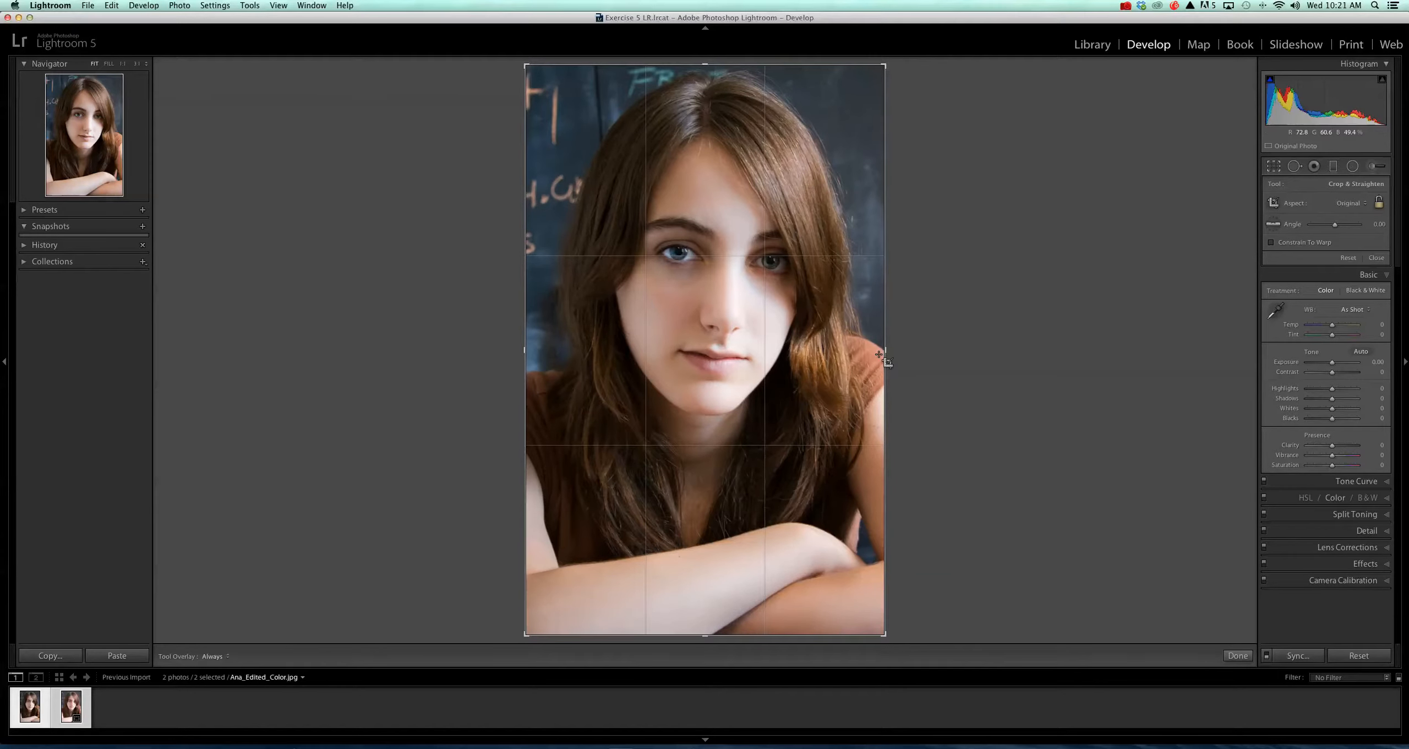
{"action": "left_click", "coordinate": [1233, 656]}
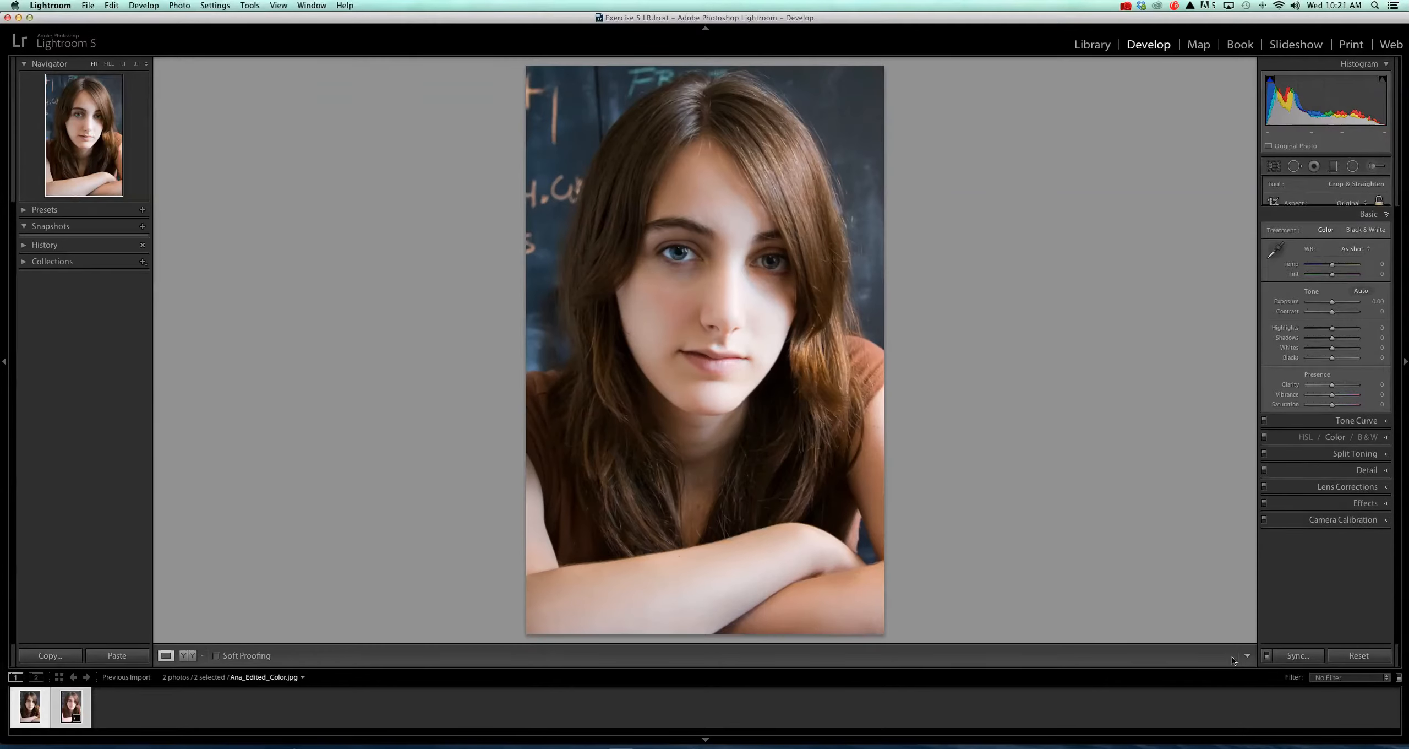
Trim slightly more off the unedited portrait's left edge, apply the crop, and compare its framing with the edited version
{"action": "key", "text": "Right"}
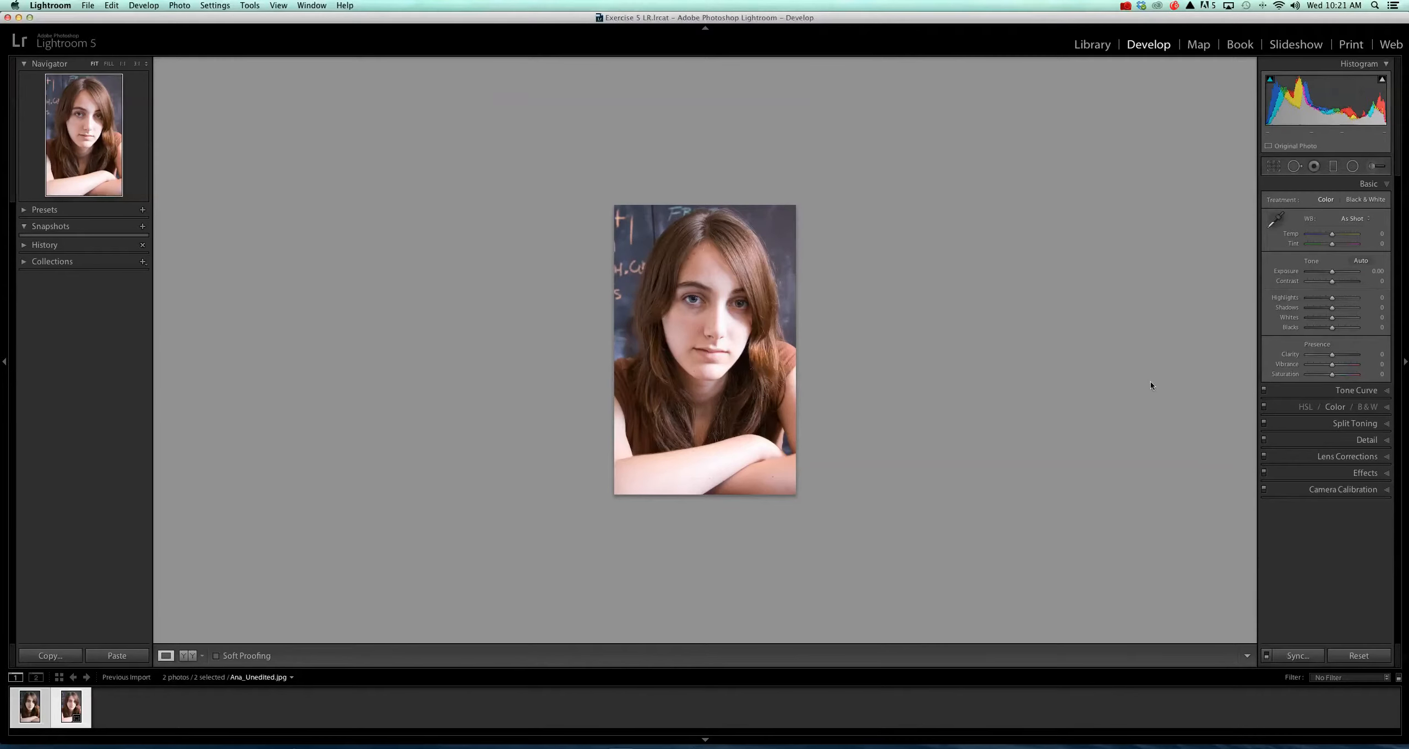
{"action": "left_click", "coordinate": [1274, 167]}
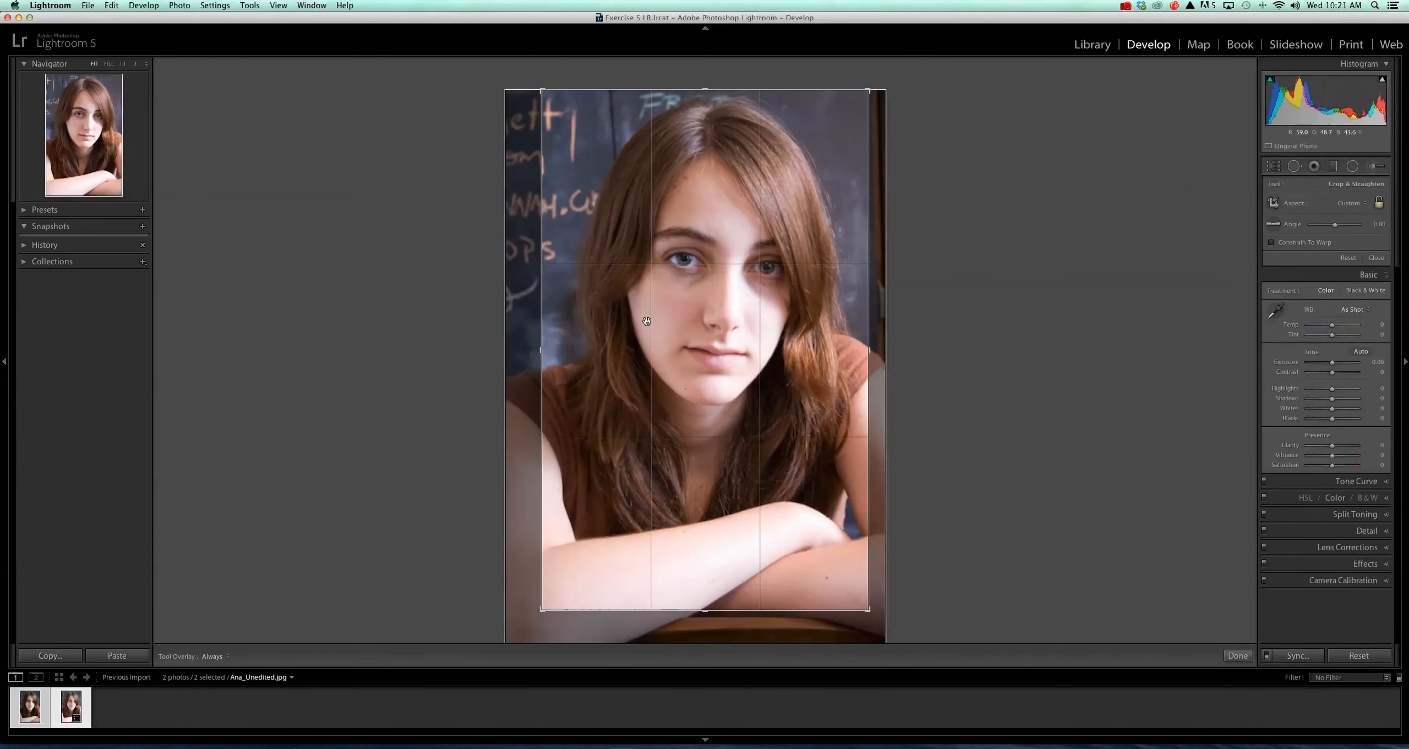
{"action": "left_click_drag", "start_coordinate": [543, 363], "coordinate": [545, 362]}
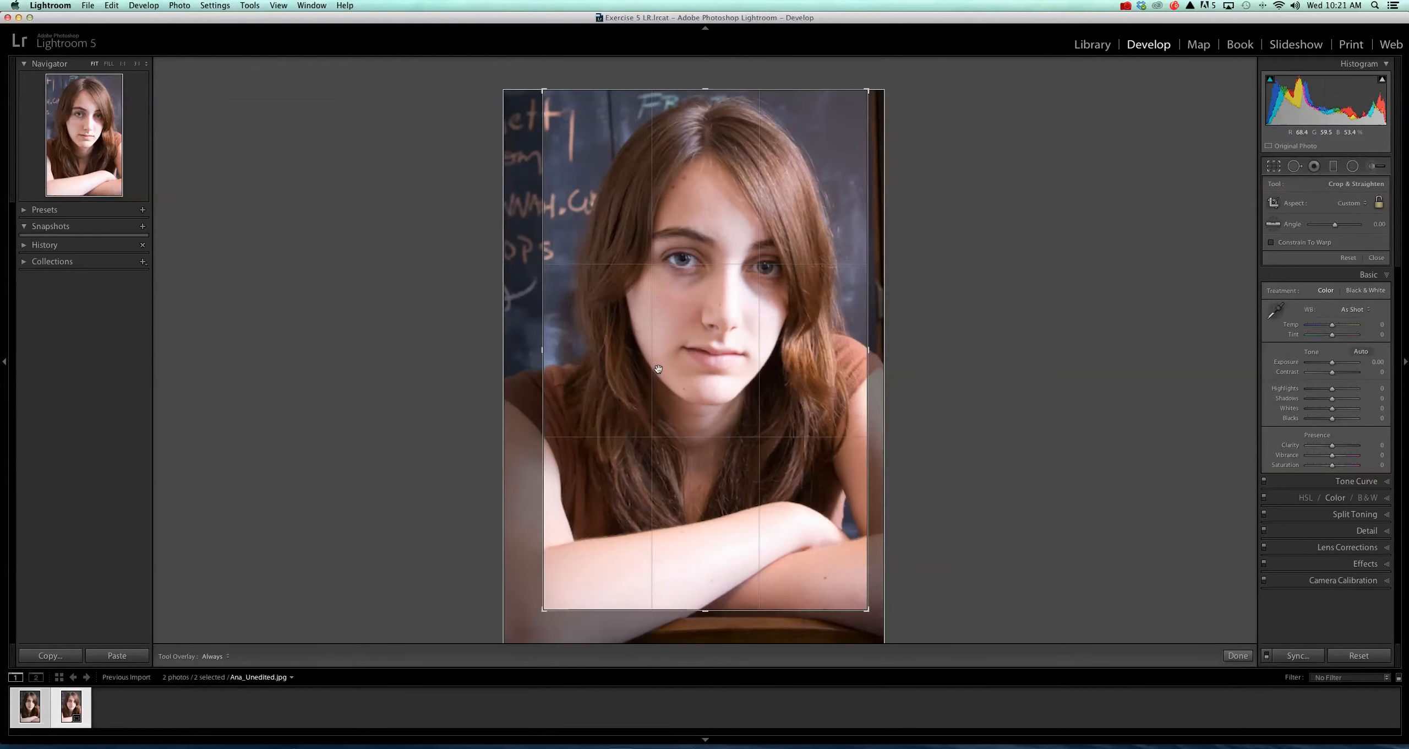
{"action": "key", "text": "Return"}
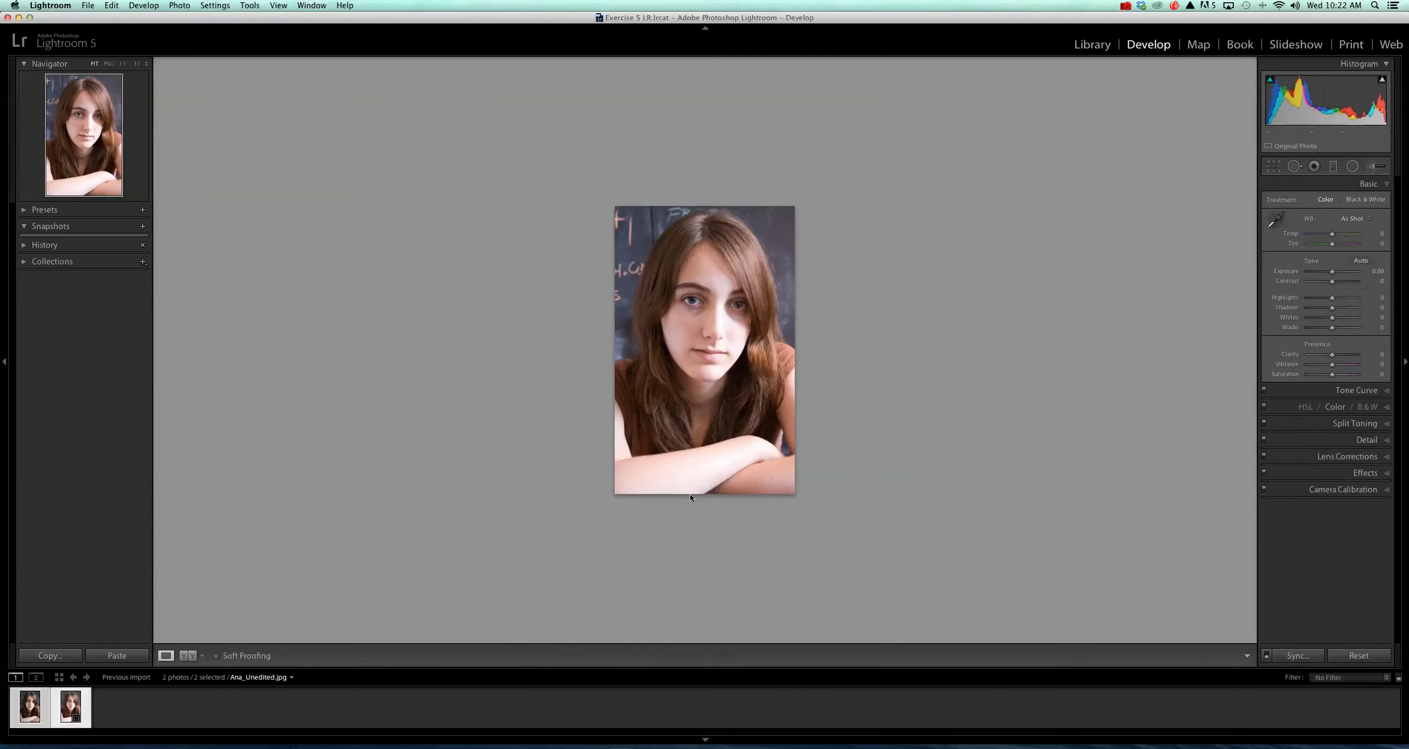
{"action": "key", "text": "Left"}
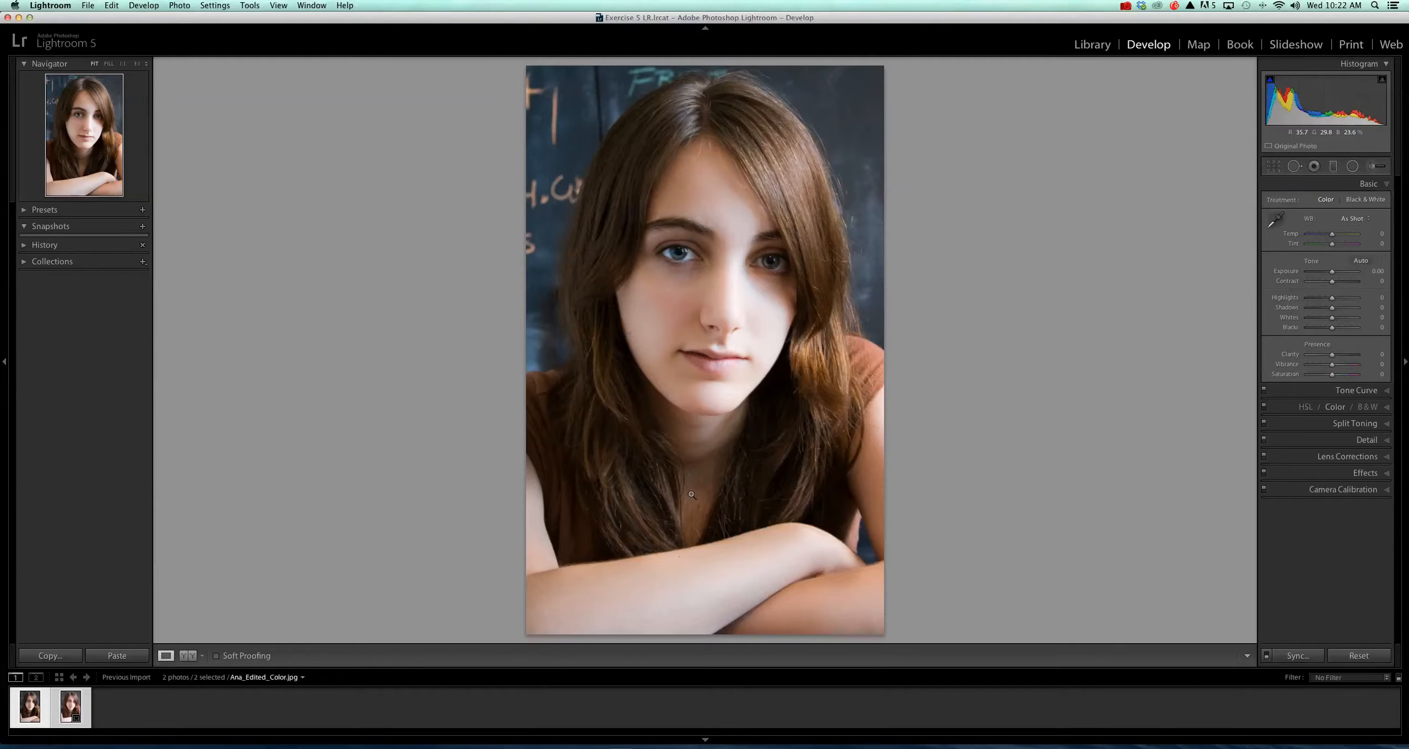
{"action": "key", "text": "Left"}
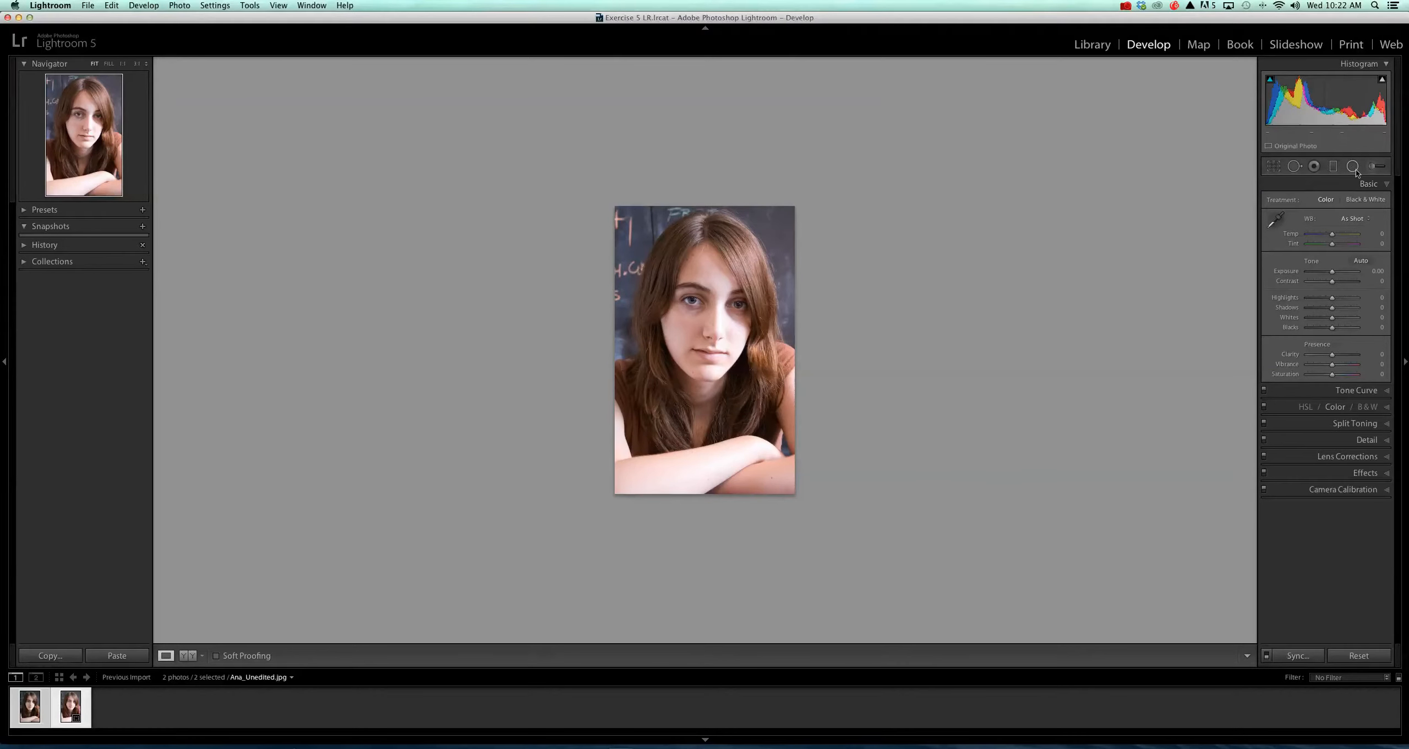
Sample the unedited portrait's white balance from the gray chalkboard near its right edge with the White Balance Selector
{"action": "left_click", "coordinate": [1280, 222]}
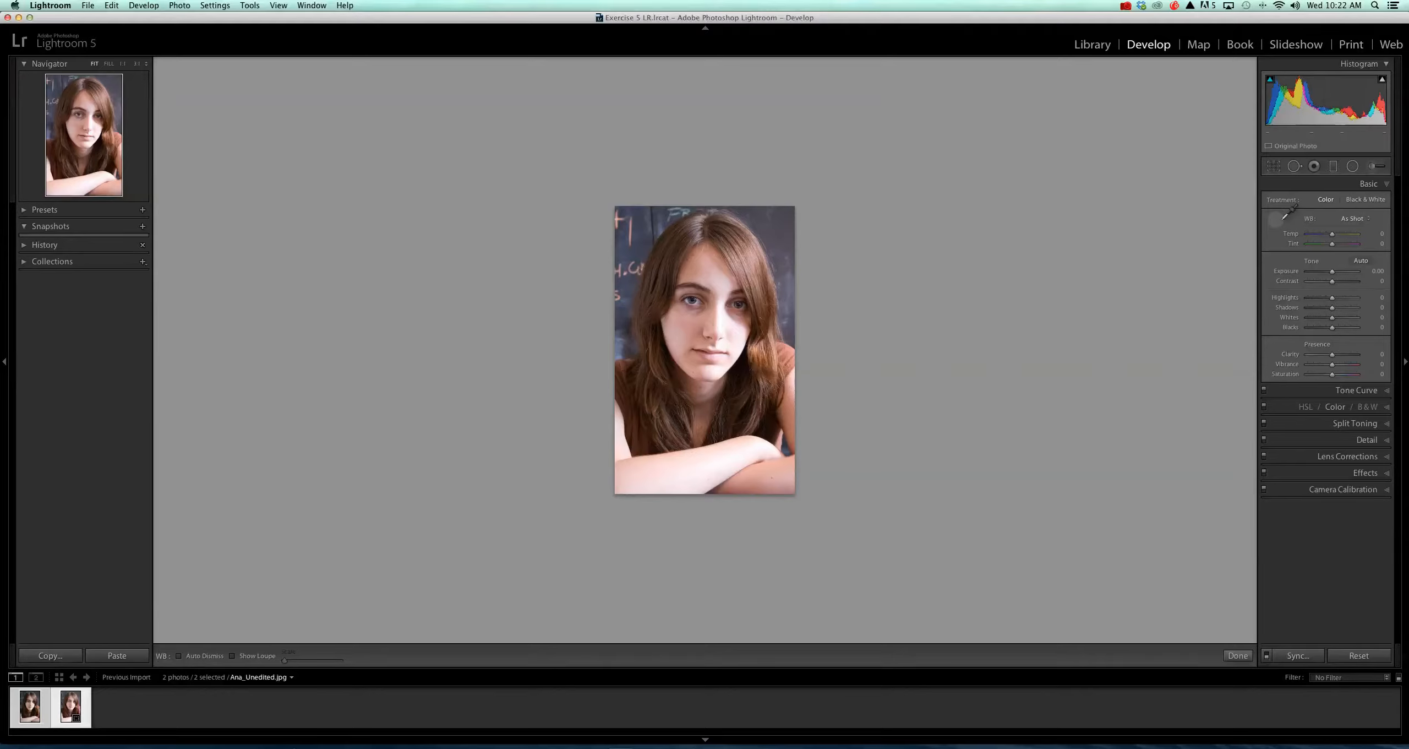
{"action": "left_click", "coordinate": [179, 655]}
{"action": "left_click", "coordinate": [233, 656]}
{"action": "left_click", "coordinate": [232, 656]}
{"action": "left_click", "coordinate": [777, 235]}
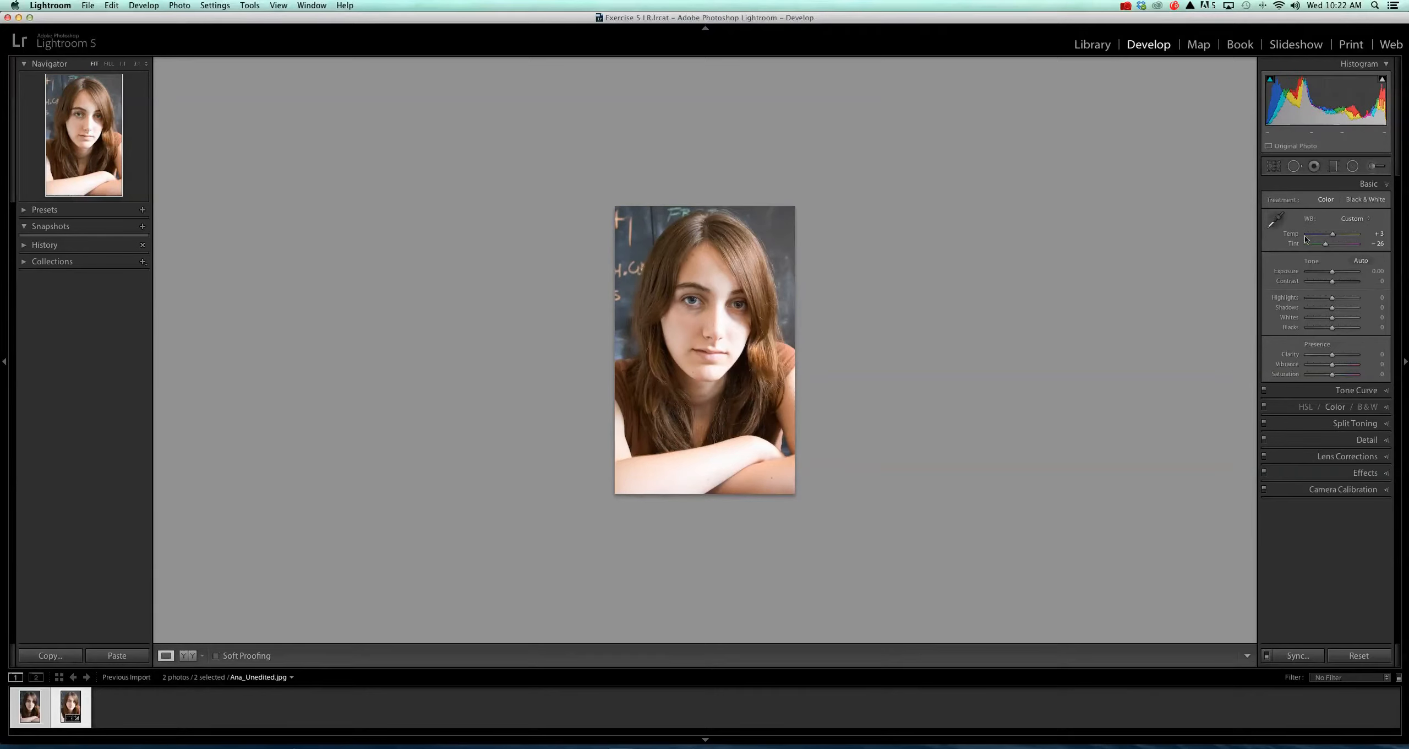
Resample the white balance from the chalkboard closer to the top of the hair and close the White Balance Selector
{"action": "left_click", "coordinate": [1276, 220]}
{"action": "left_click", "coordinate": [179, 656]}
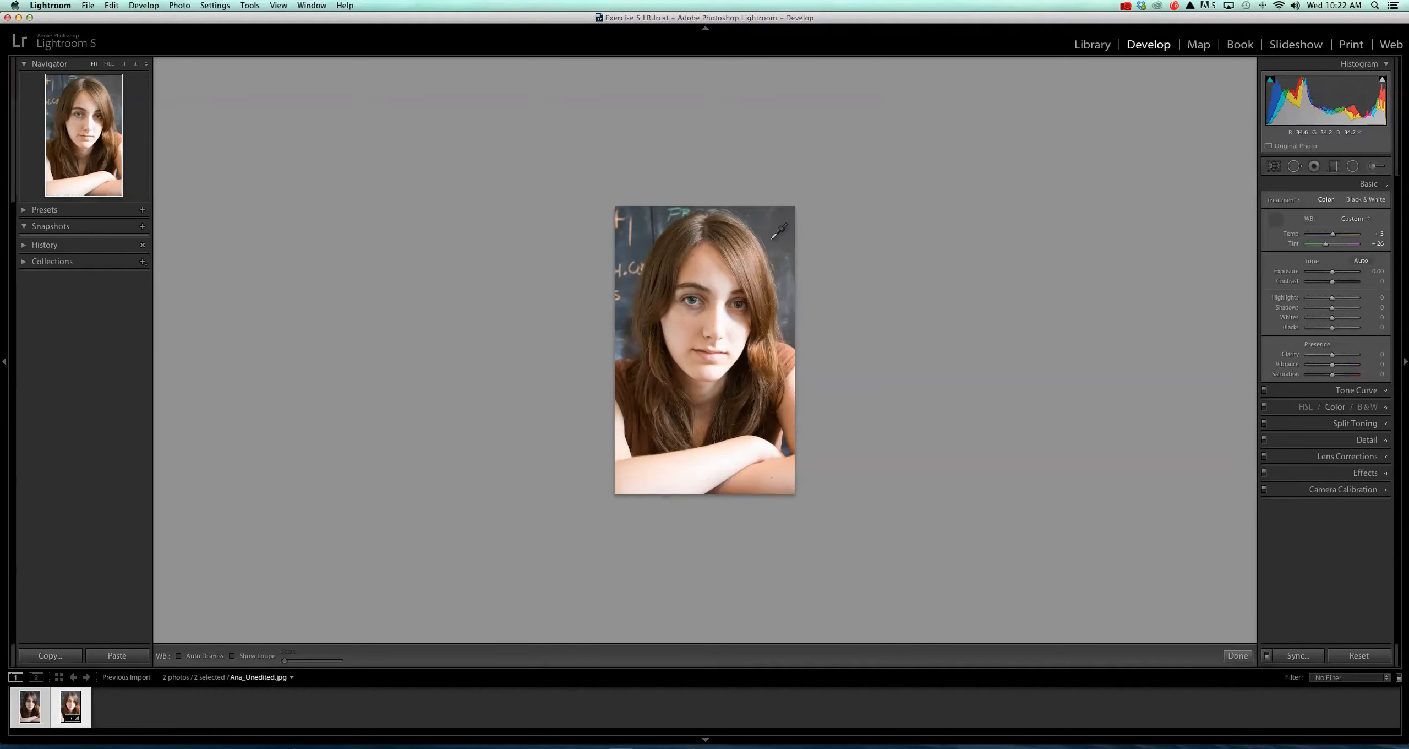
{"action": "left_click", "coordinate": [759, 221]}
Compare the colors of the white-balanced unedited portrait with the edited version by switching between the two photos
{"action": "key", "text": "Right"}
{"action": "key", "text": "Left"}
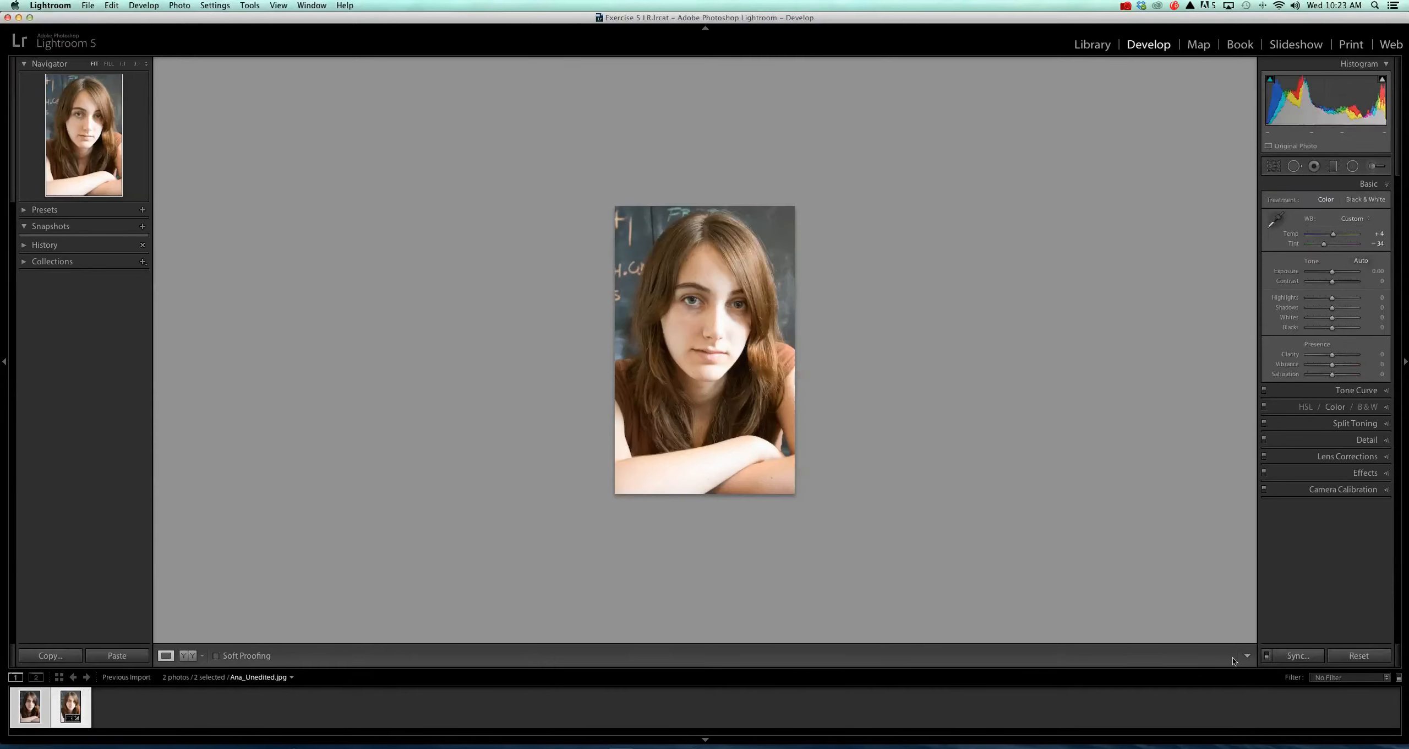
{"action": "key", "text": "Right"}
{"action": "key", "text": "Left"}
{"action": "key", "text": "Right"}
{"action": "key", "text": "Left"}
{"action": "key", "text": "Right"}
{"action": "key", "text": "Left"}
Warm the unedited portrait to Temp +10 and compare its color and histogram with the edited version
{"action": "left_click_drag", "start_coordinate": [1333, 236], "coordinate": [1335, 236]}
{"action": "key", "text": "Left"}
{"action": "key", "text": "Right"}
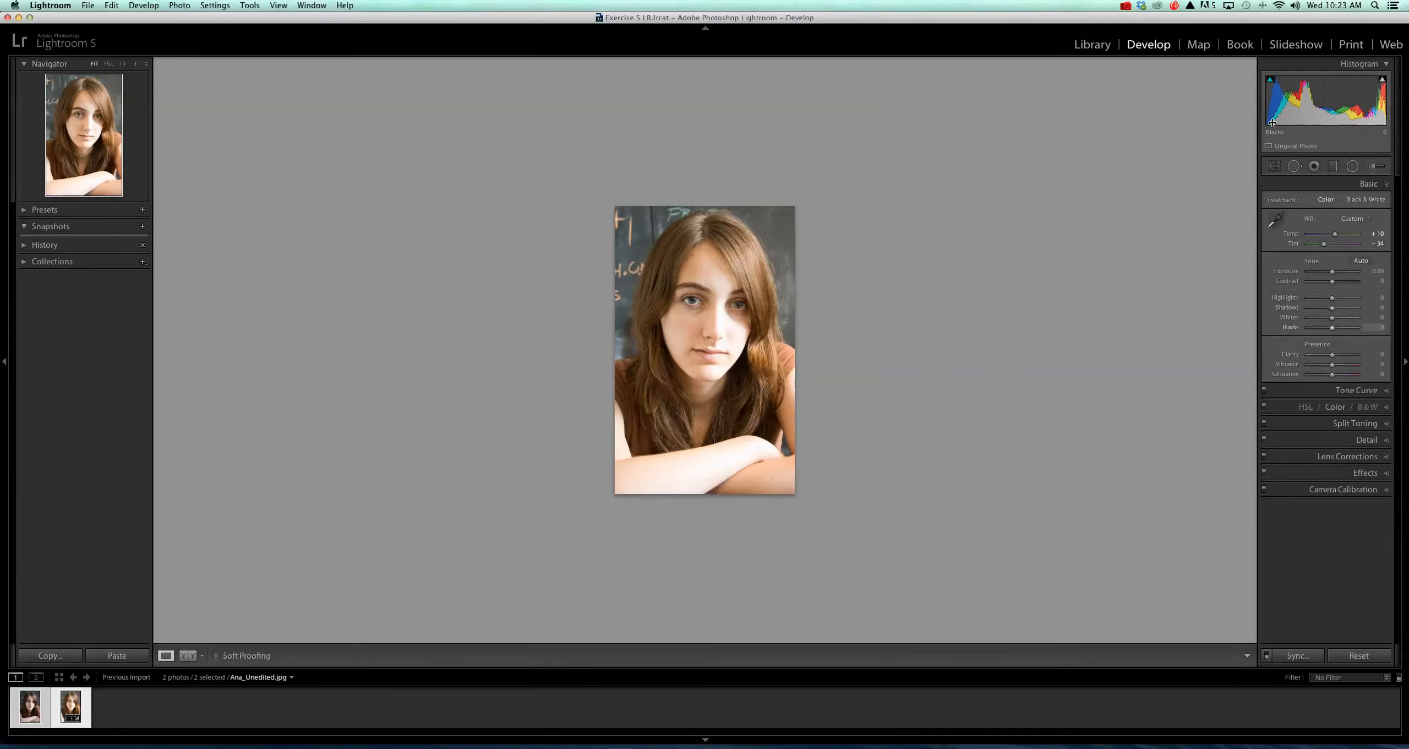
{"action": "key", "text": "Right"}
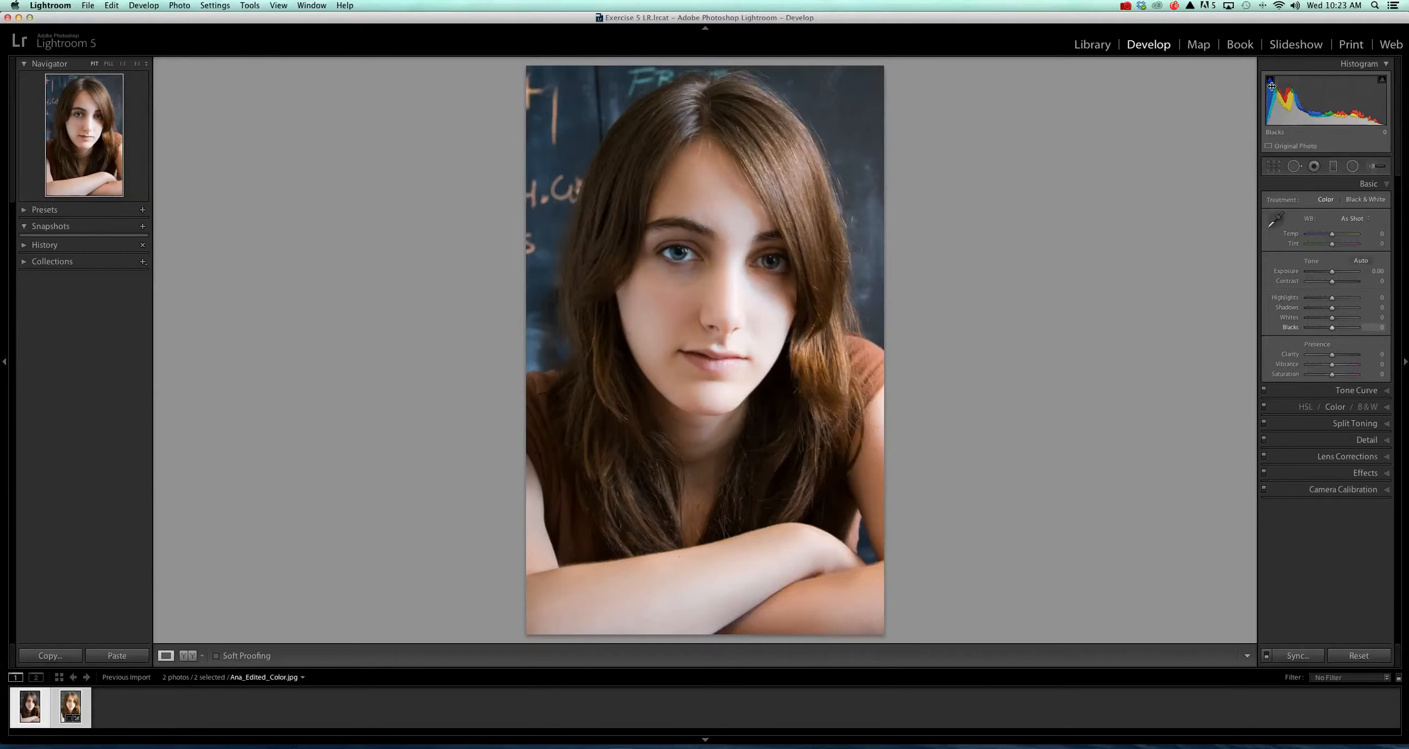
{"action": "key", "text": "Right"}
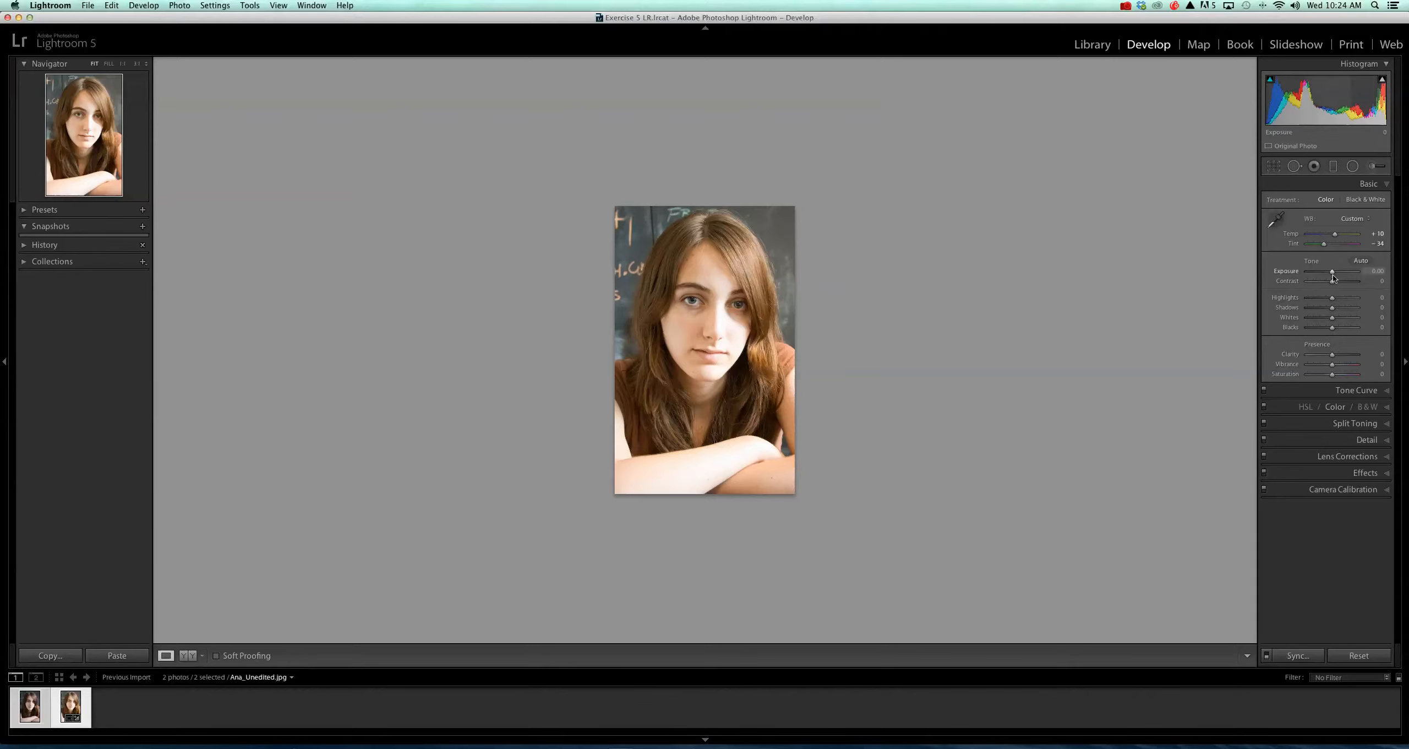
Check the unedited portrait's clipping with the Exposure preview and lower Highlights to -23
{"action": "key", "text": "alt"}
{"action": "left_click_drag", "start_coordinate": [1333, 271], "coordinate": [1334, 271]}
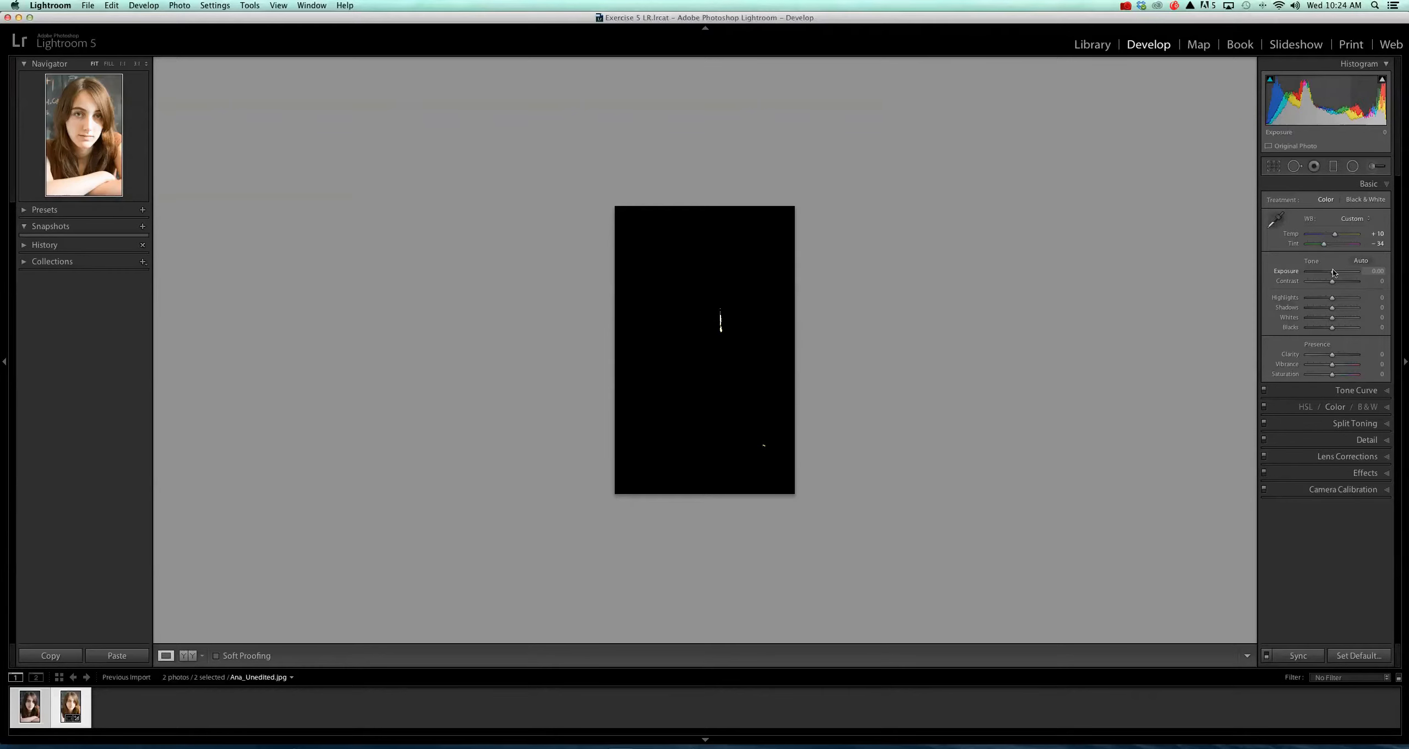
{"action": "left_click_drag", "start_coordinate": [1334, 271], "coordinate": [1332, 329]}
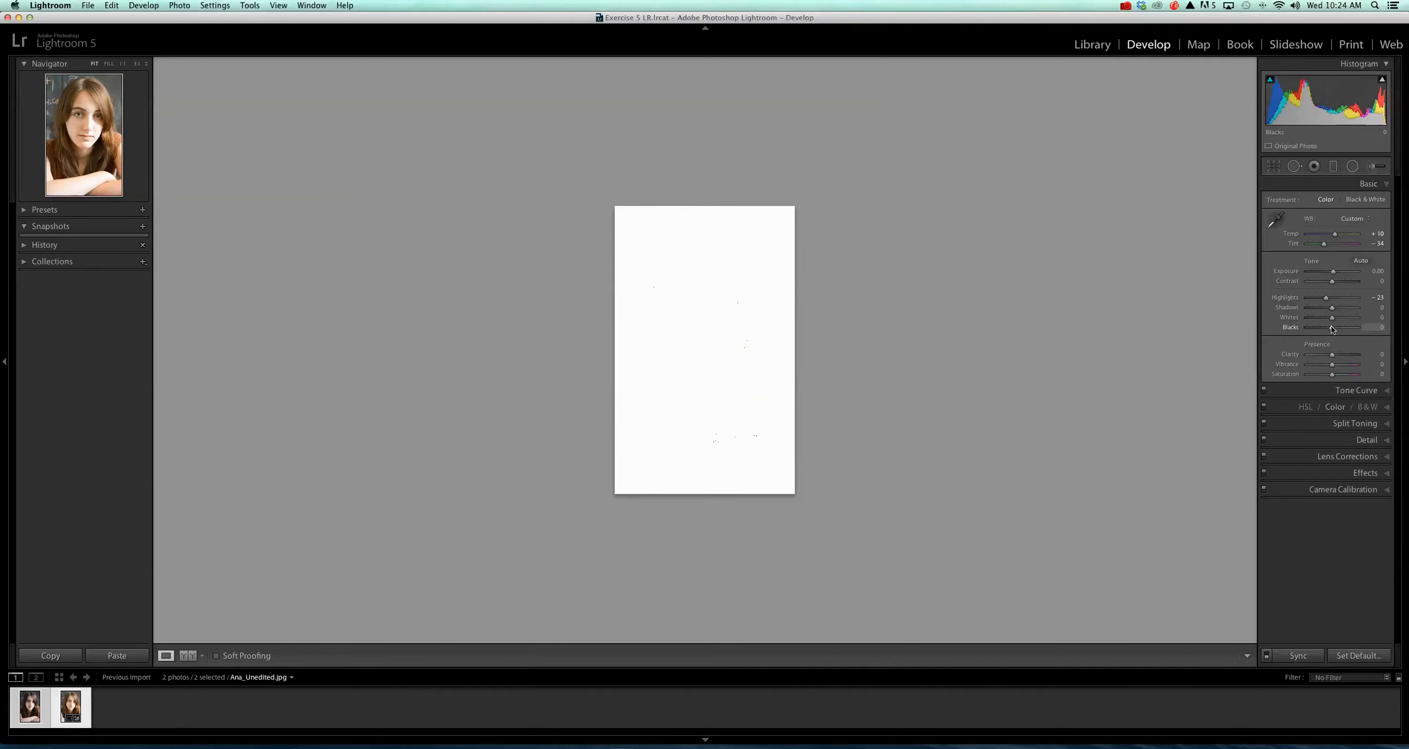
Check the shadow clipping preview, set Blacks to -11 on the unedited portrait, and compare it with the edited version
{"action": "left_click_drag", "start_coordinate": [1332, 329], "coordinate": [1333, 330]}
{"action": "key", "text": "Right"}
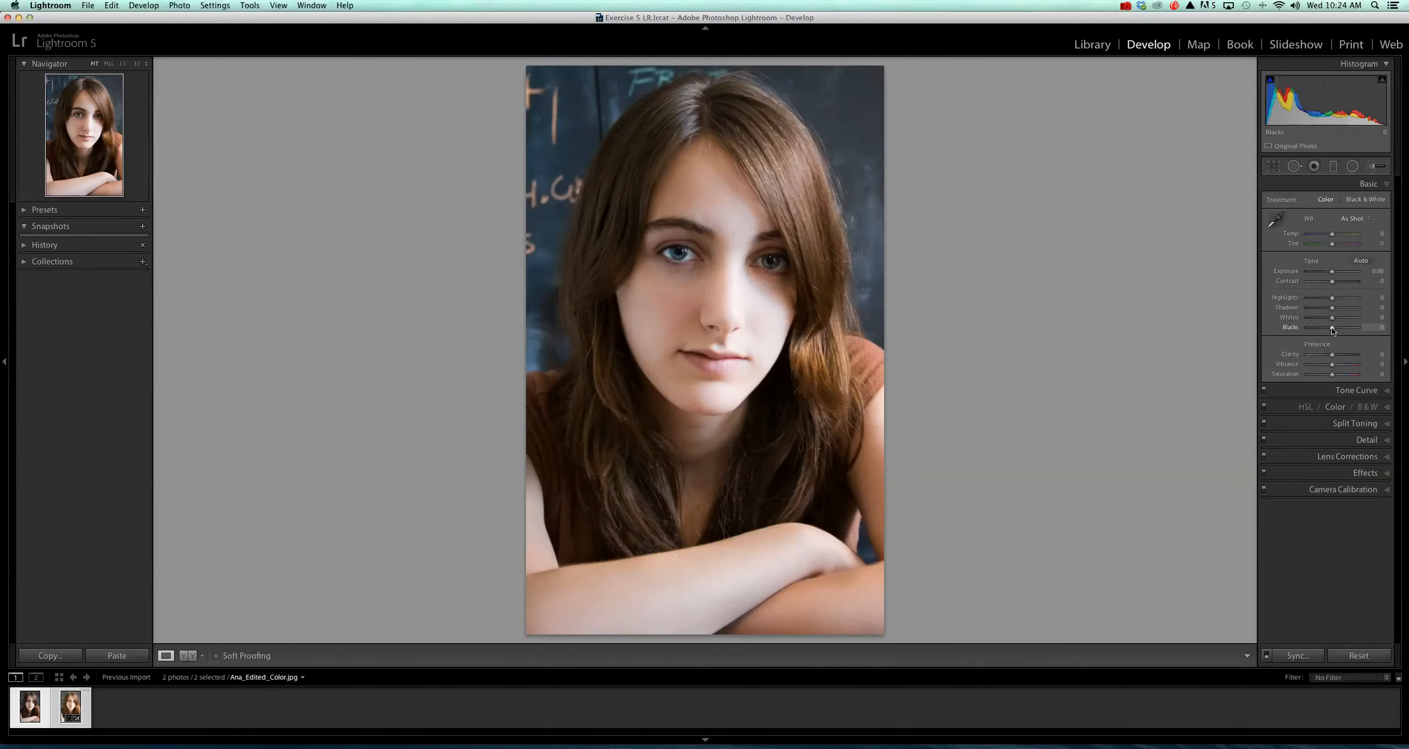
{"action": "key", "text": "Left"}
{"action": "left_click_drag", "start_coordinate": [1333, 329], "coordinate": [1331, 330]}
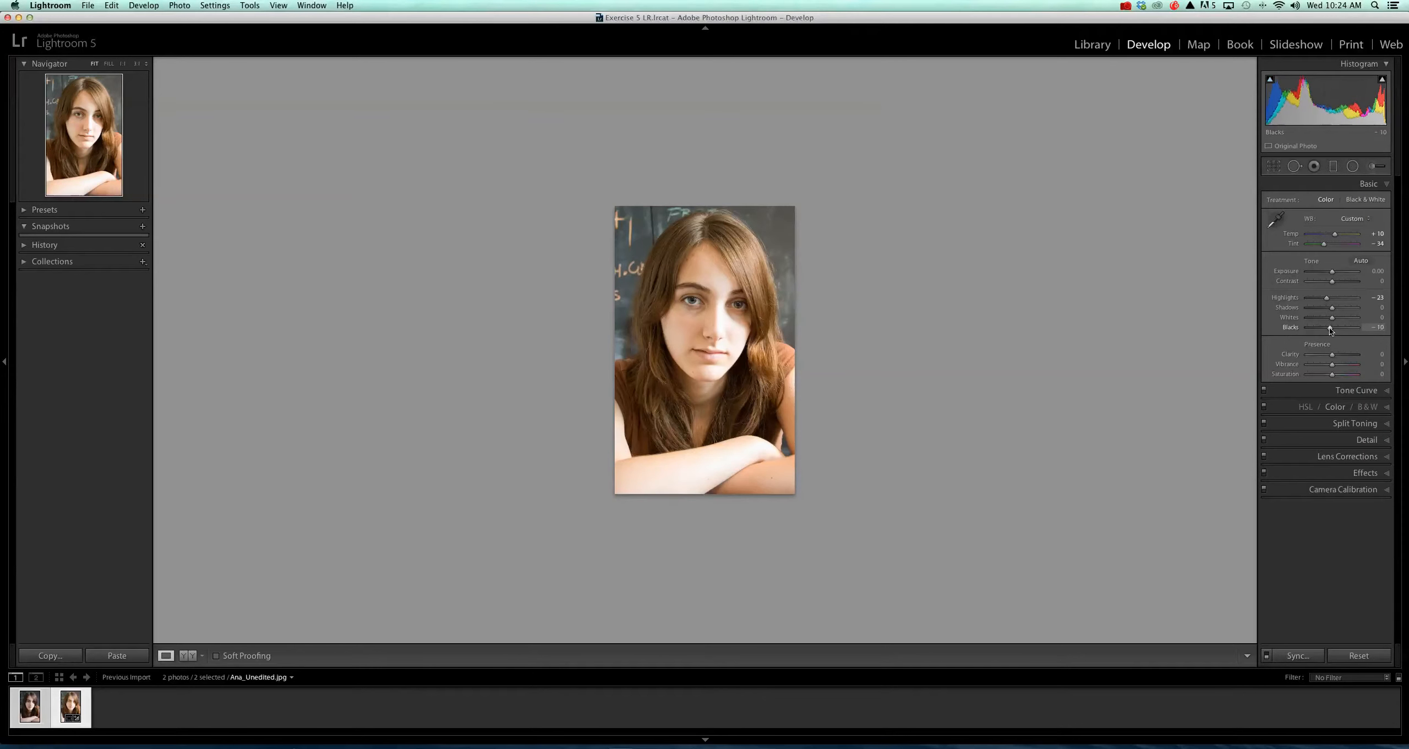
{"action": "key", "text": "Right"}
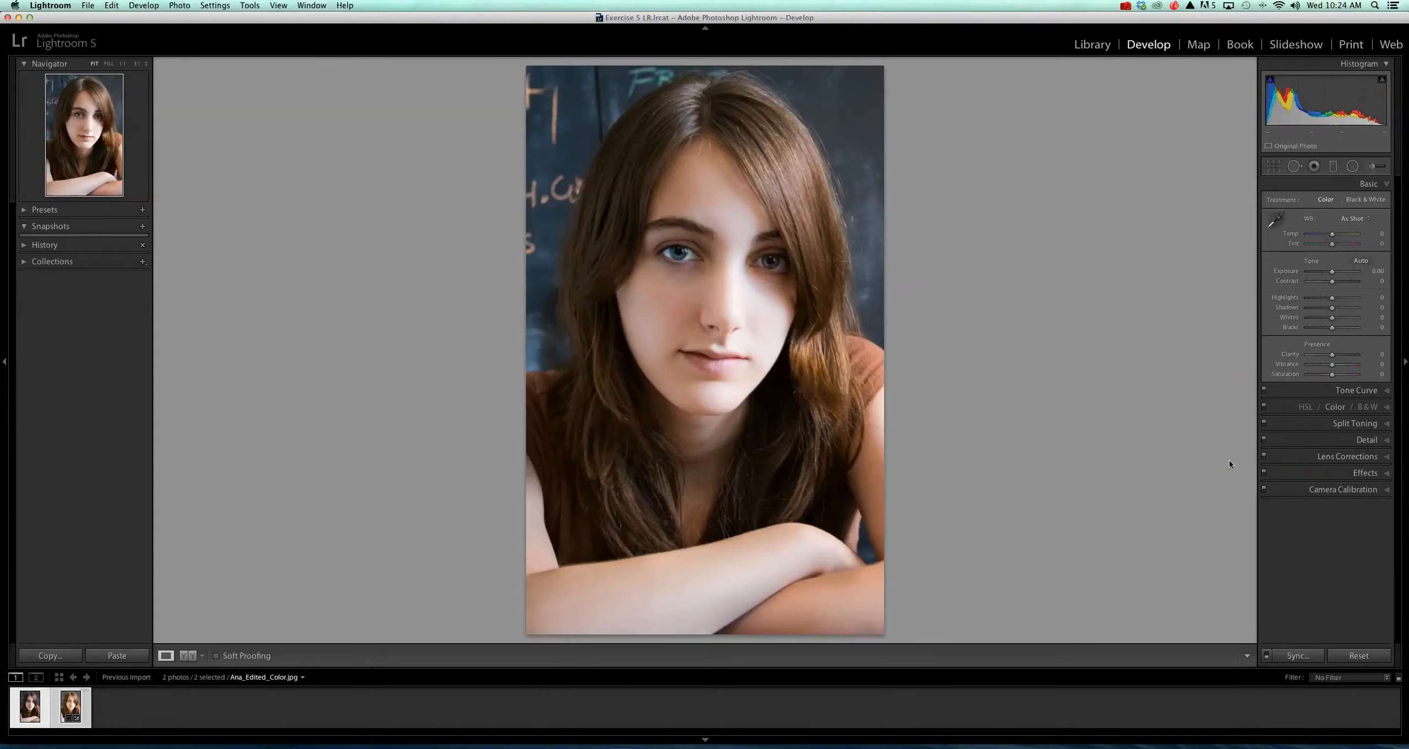
{"action": "key", "text": "Left"}
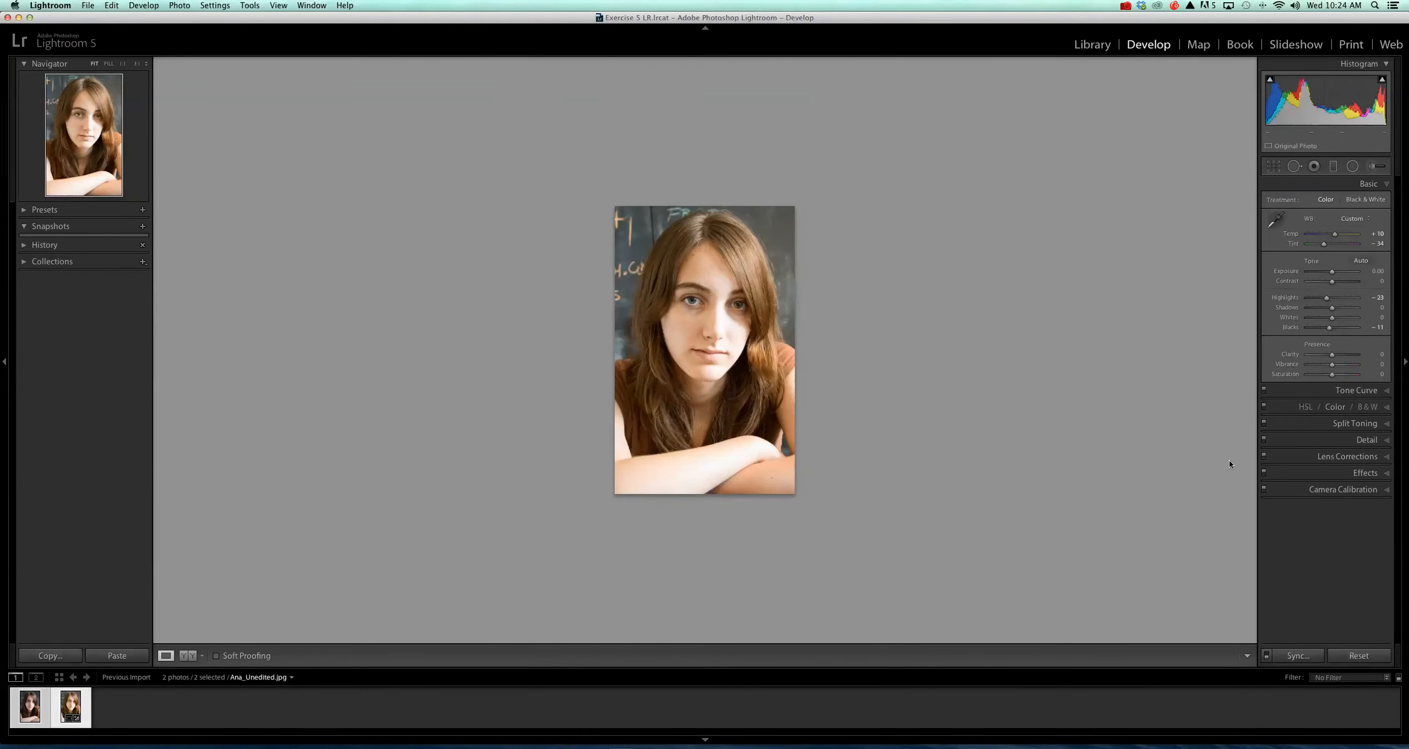
{"action": "key", "text": "Right"}
{"action": "key", "text": "Left"}
Set Shadows to -5 on the unedited portrait and compare its tones with the edited version
{"action": "left_click_drag", "start_coordinate": [1332, 309], "coordinate": [1330, 309]}
{"action": "key", "text": "Left"}
{"action": "key", "text": "Right"}
{"action": "key", "text": "Left"}
{"action": "key", "text": "Right"}
{"action": "key", "text": "Left"}
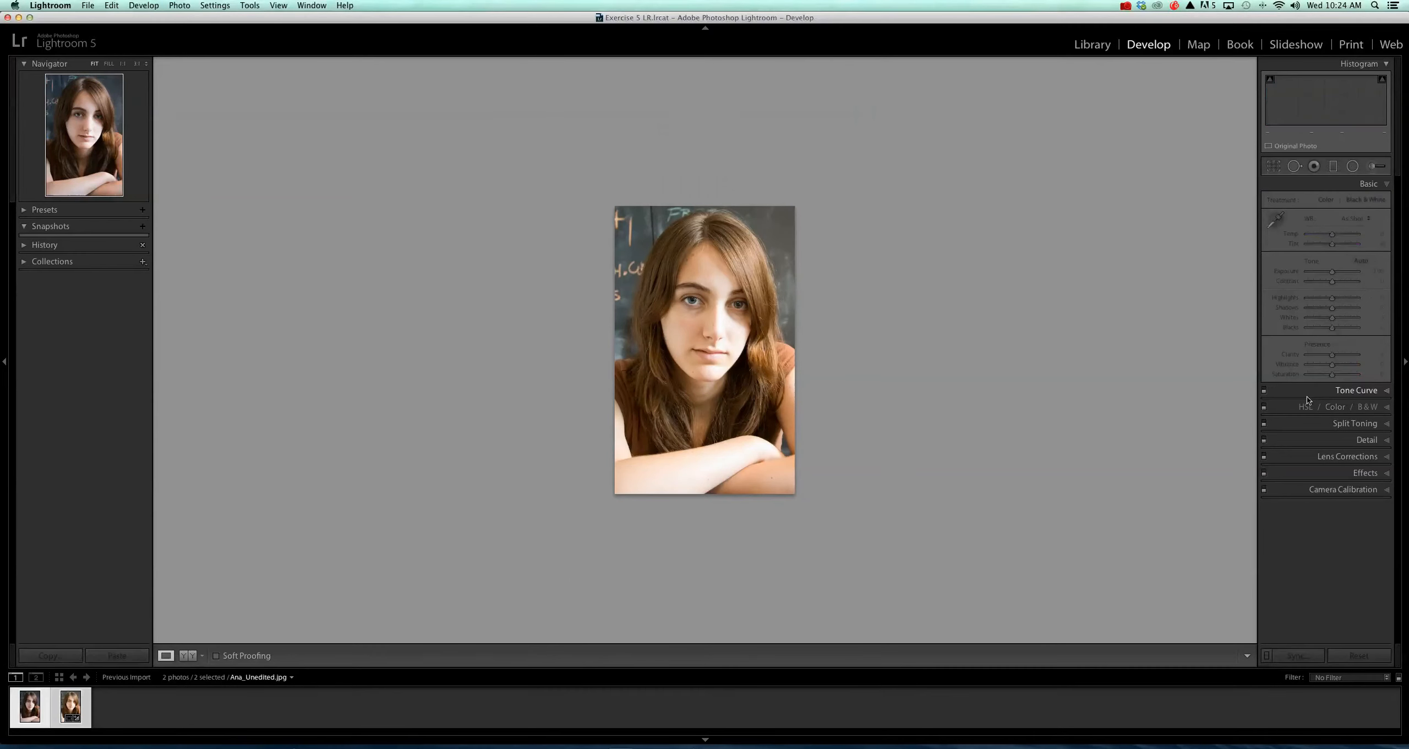
{"action": "key", "text": "Right"}
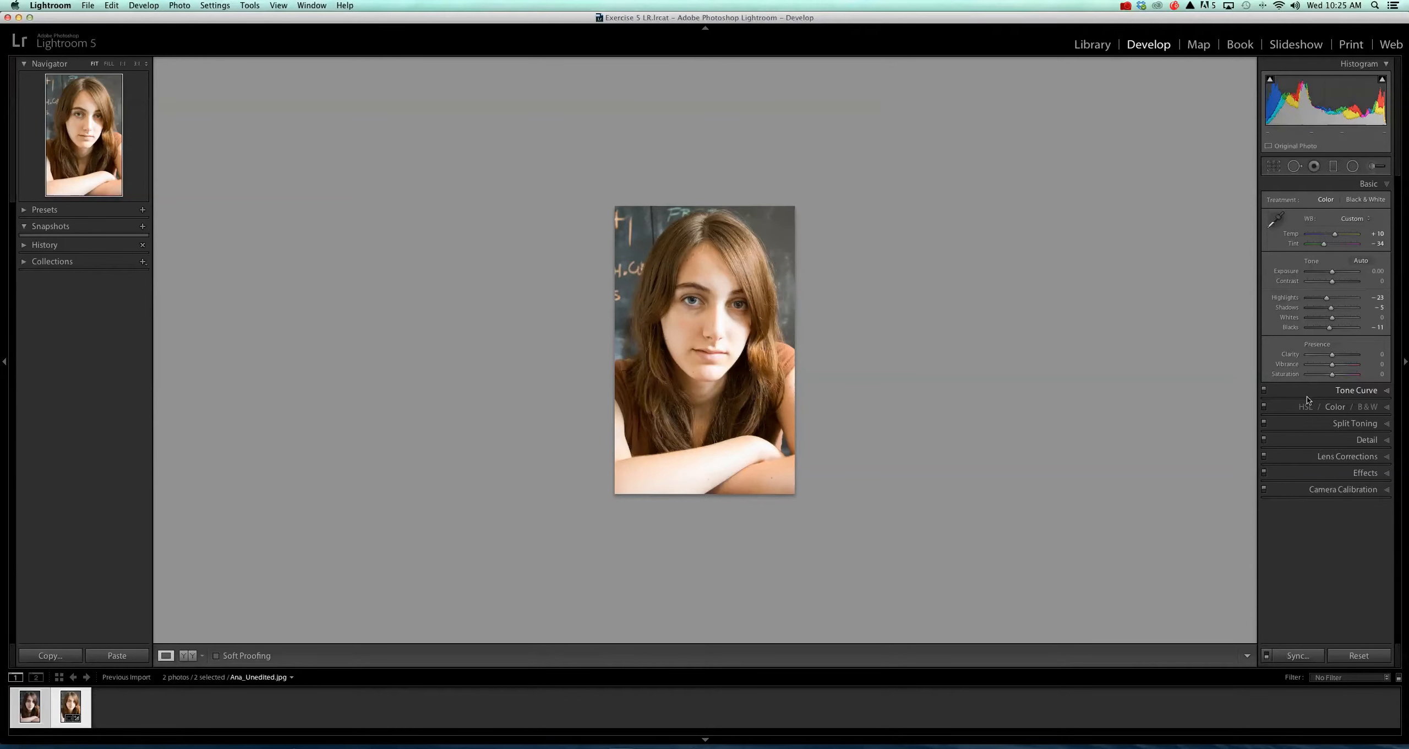
{"action": "key", "text": "Left"}
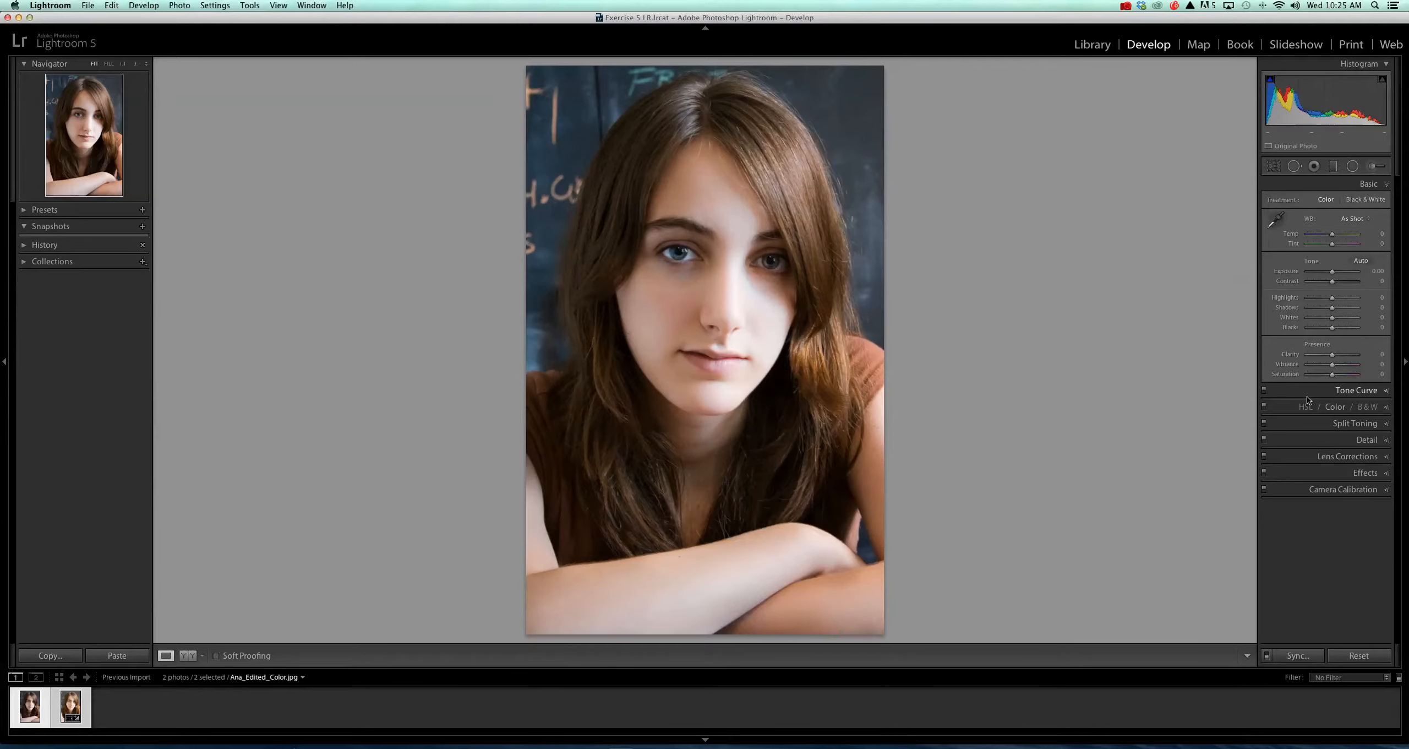
{"action": "key", "text": "Right"}
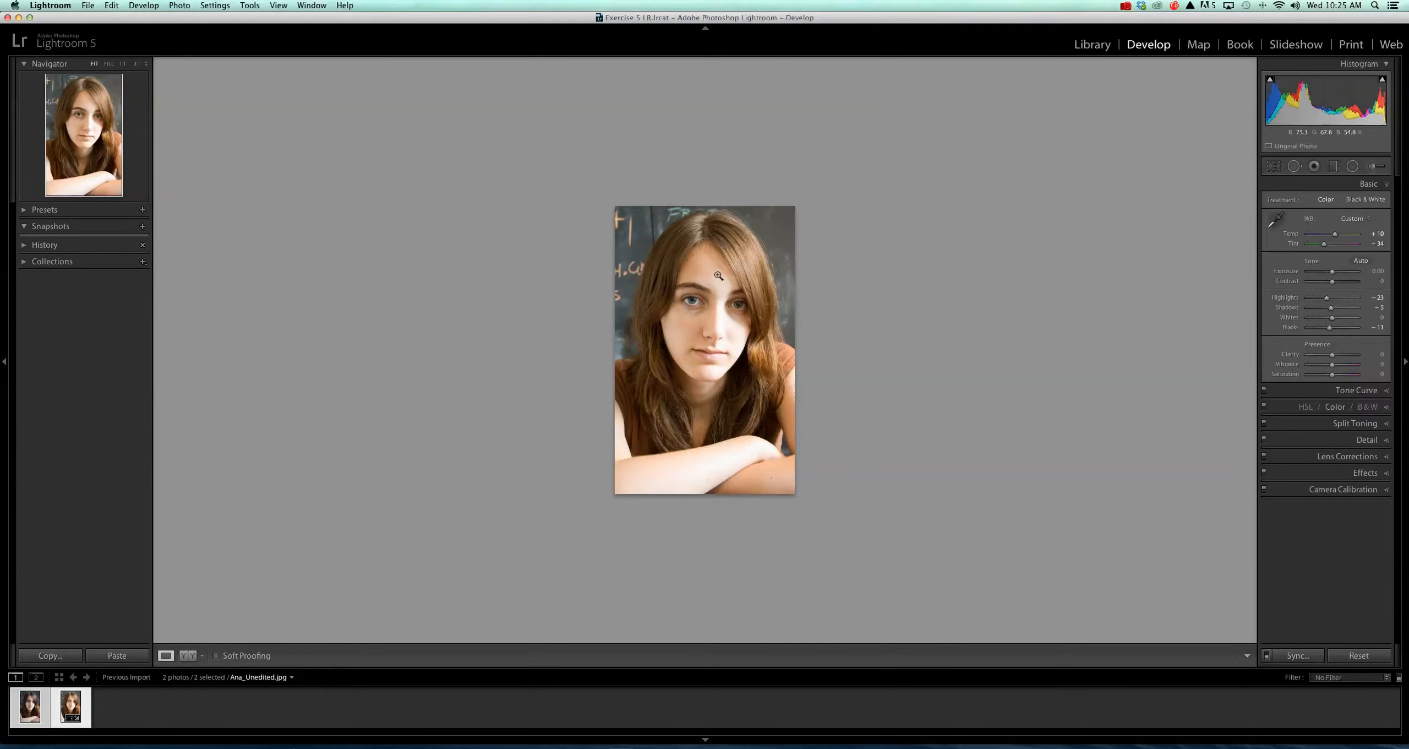
Examine the unedited portrait's face at 3:1 for skin blemishes on the forehead, cheeks and chin
{"action": "left_click", "coordinate": [691, 258]}
{"action": "scroll", "coordinate": [729, 356], "scroll_direction": "down", "scroll_amount": 3}
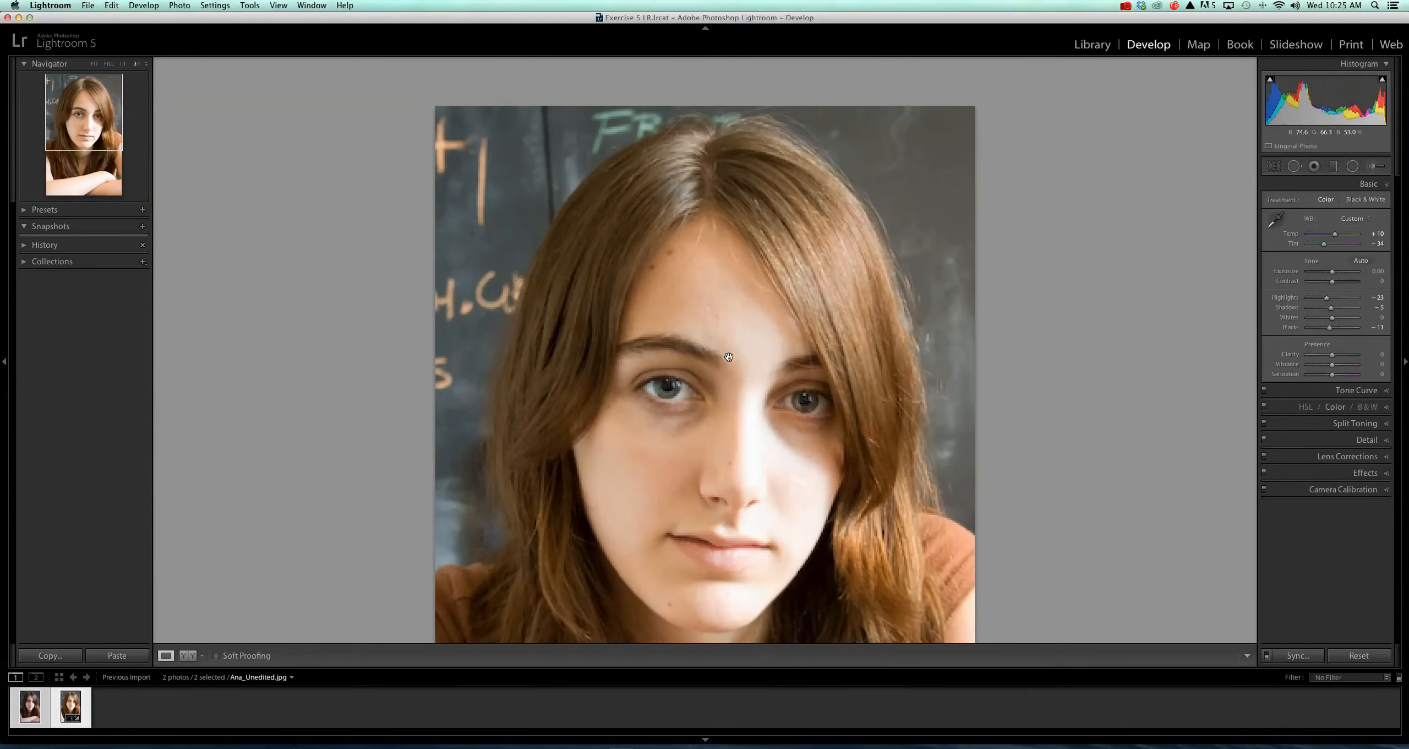
{"action": "scroll", "coordinate": [728, 356], "scroll_direction": "down", "scroll_amount": 1}
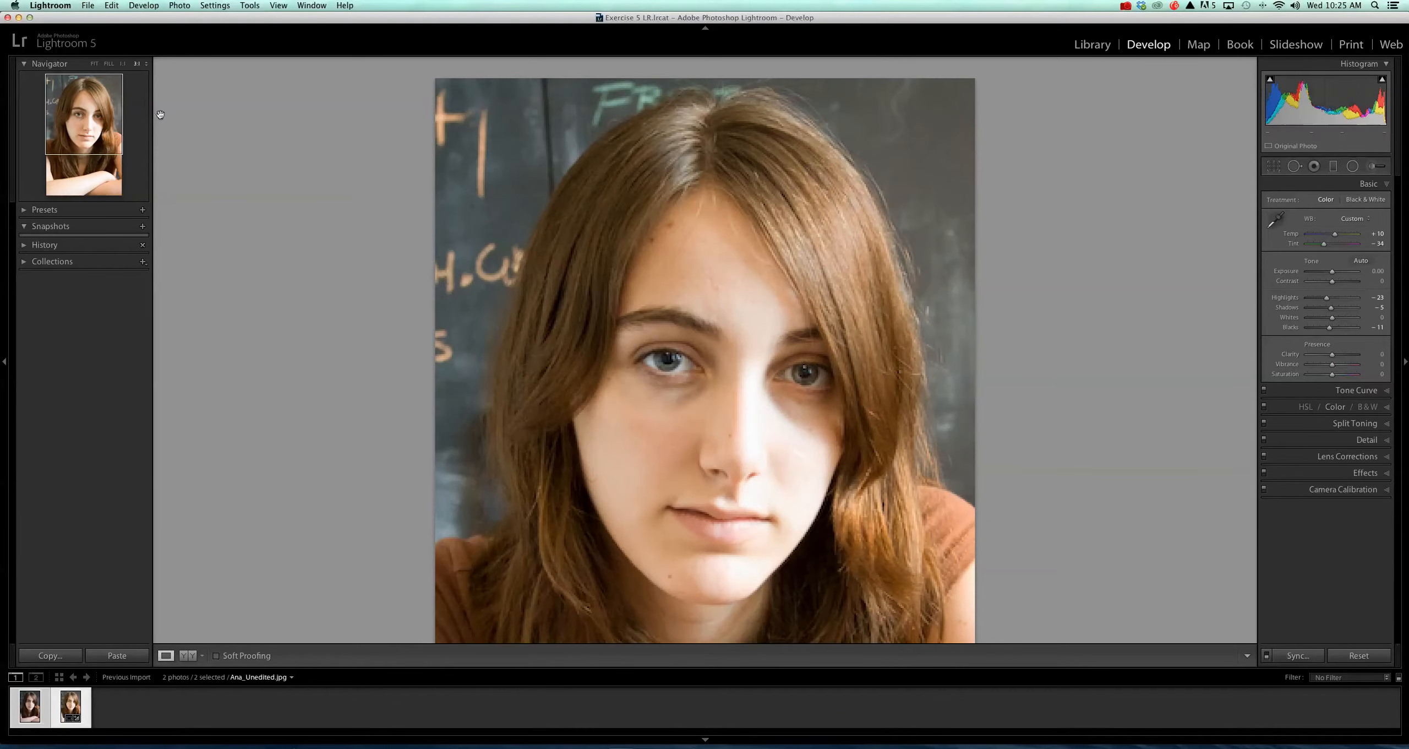
{"action": "left_click", "coordinate": [706, 242]}
{"action": "left_click", "coordinate": [696, 263]}
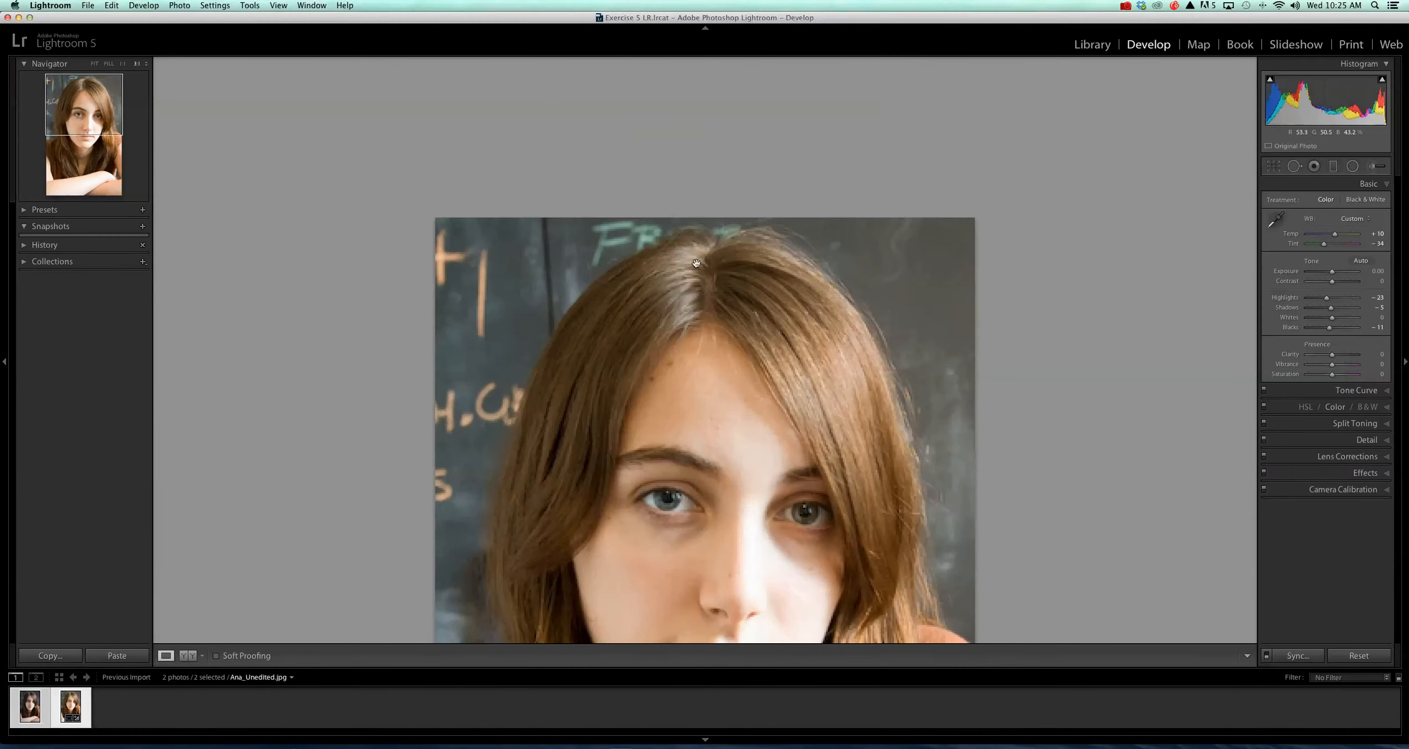
{"action": "left_click", "coordinate": [689, 351]}
{"action": "left_click", "coordinate": [687, 329]}
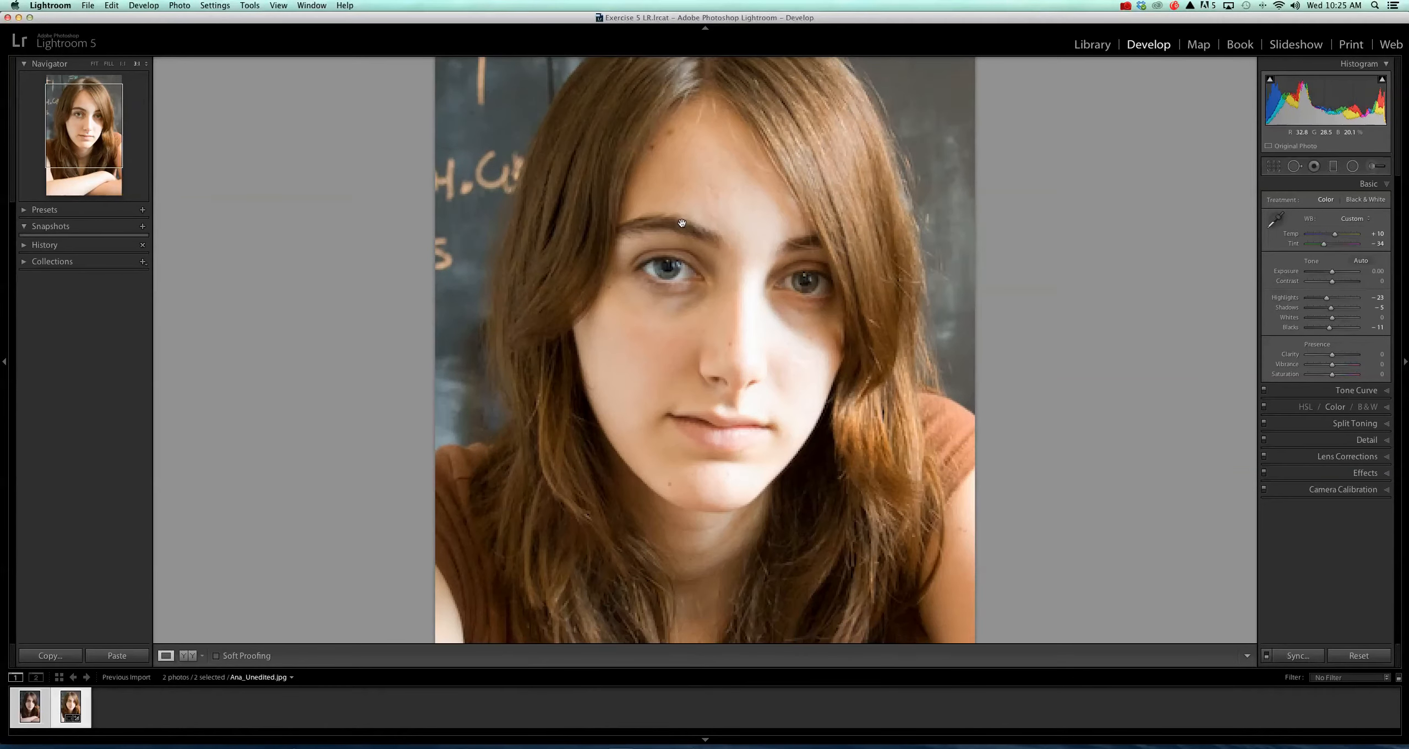
{"action": "scroll", "coordinate": [683, 223], "scroll_direction": "up", "scroll_amount": 3}
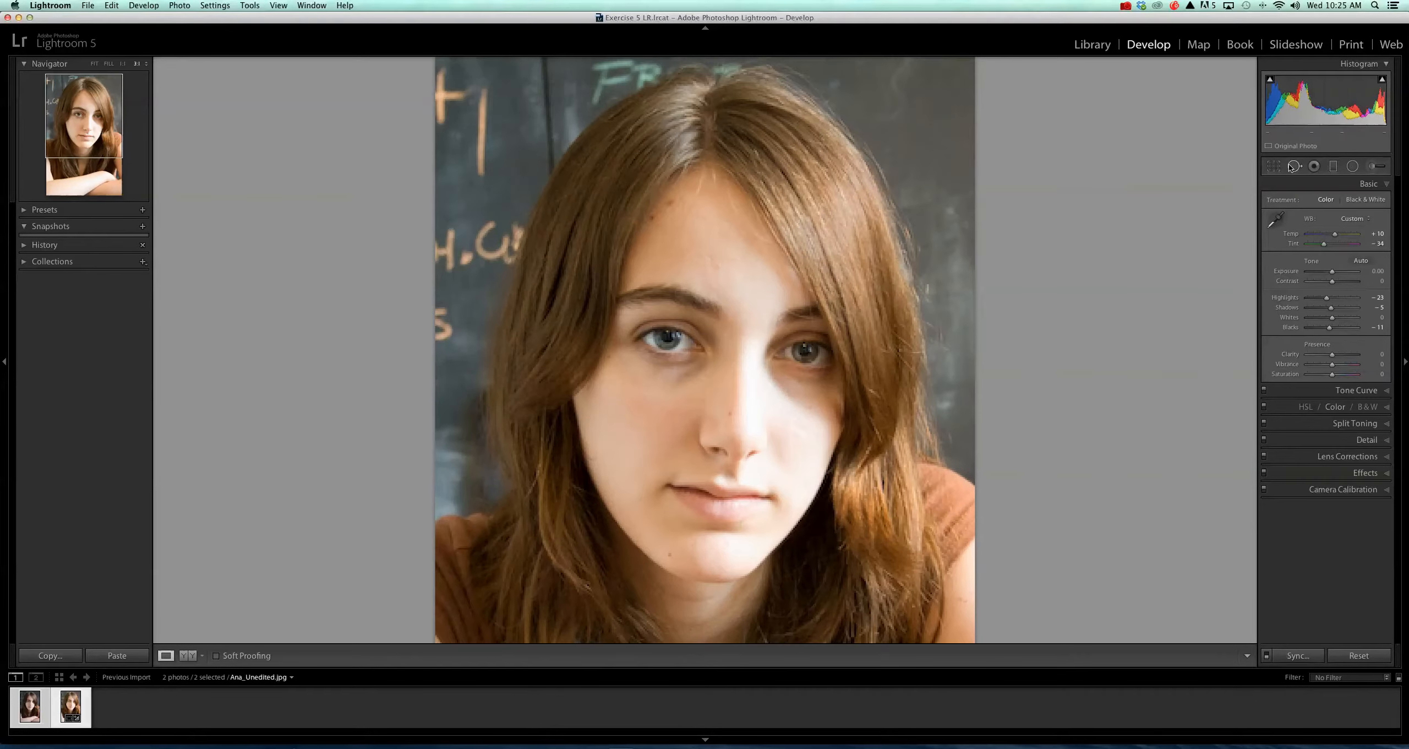
Heal the blemishes on the forehead near the hairline, on the nose and on the chin with the Spot Removal tool
{"action": "left_click", "coordinate": [1291, 165]}
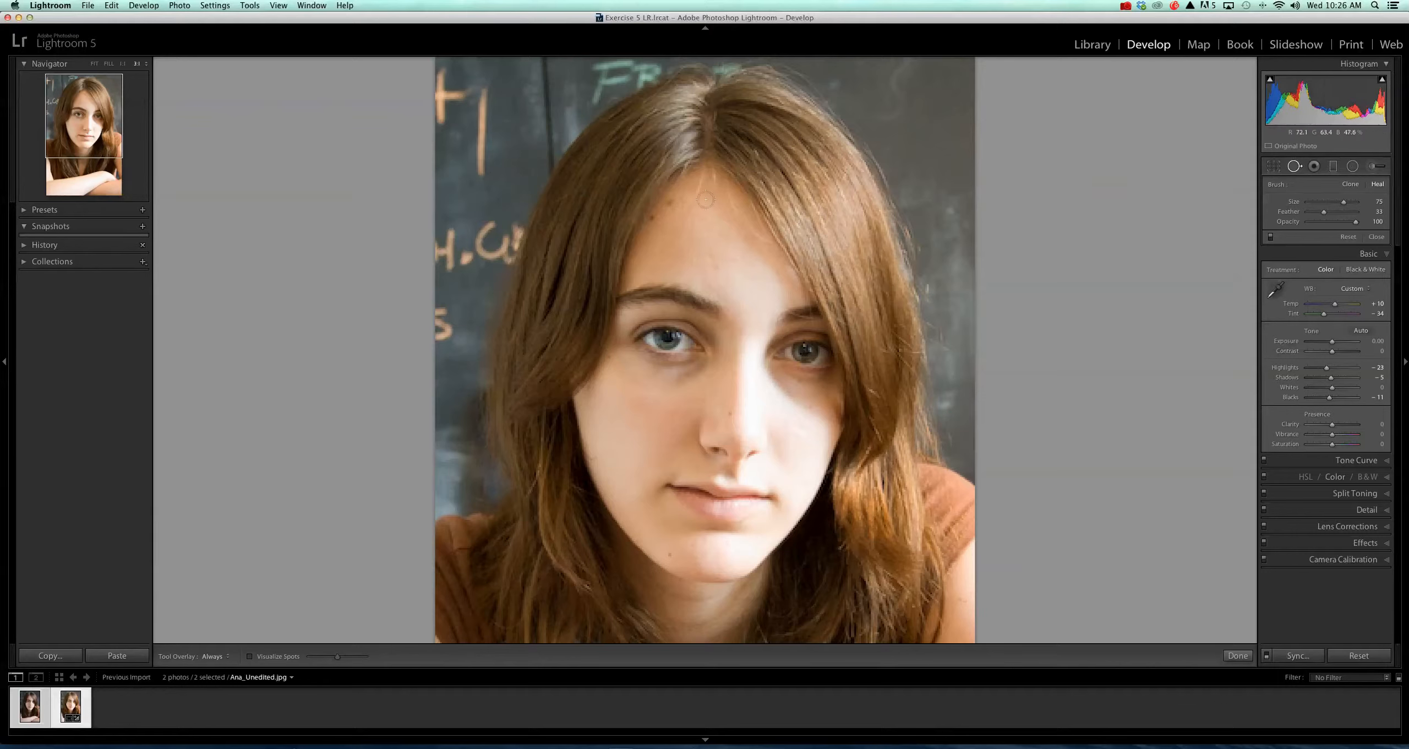
{"action": "left_click", "coordinate": [672, 203]}
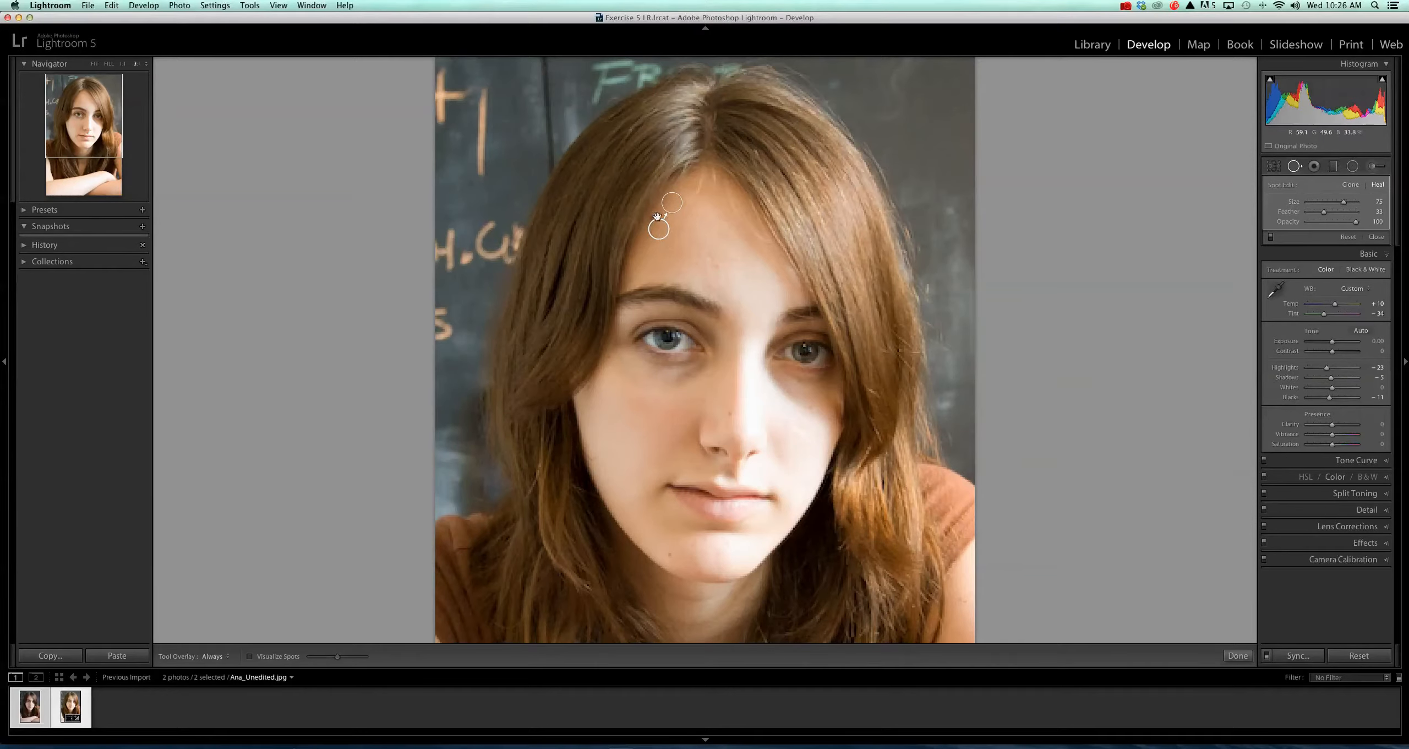
{"action": "left_click", "coordinate": [729, 414]}
{"action": "left_click", "coordinate": [668, 554]}
{"action": "left_click", "coordinate": [653, 219]}
Heal the remaining marks on both cheeks, beside the eye and on the upper arm with the Spot Removal tool
{"action": "left_click", "coordinate": [809, 409]}
{"action": "left_click_drag", "start_coordinate": [786, 389], "coordinate": [789, 385]}
{"action": "left_click_drag", "start_coordinate": [784, 387], "coordinate": [785, 394]}
{"action": "left_click", "coordinate": [961, 599]}
{"action": "left_click", "coordinate": [611, 358]}
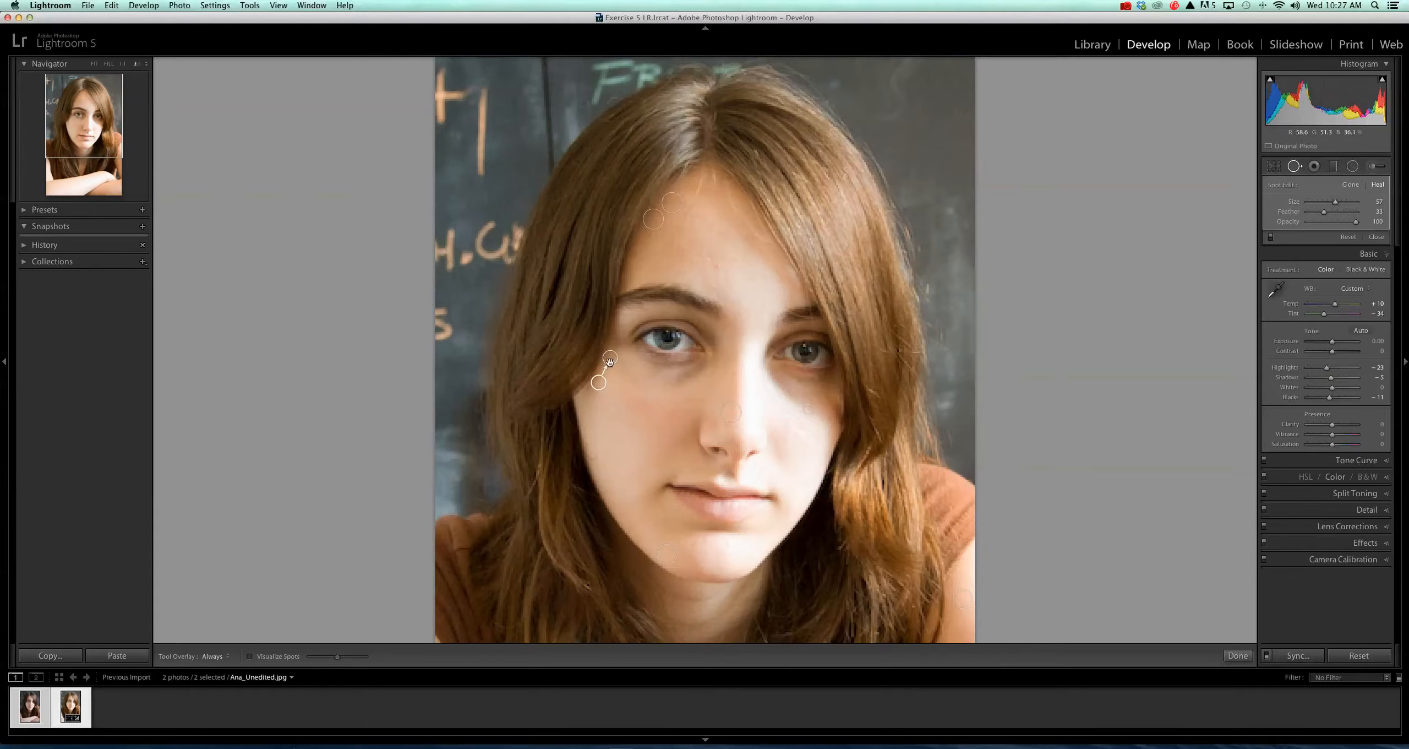
{"action": "left_click", "coordinate": [589, 390]}
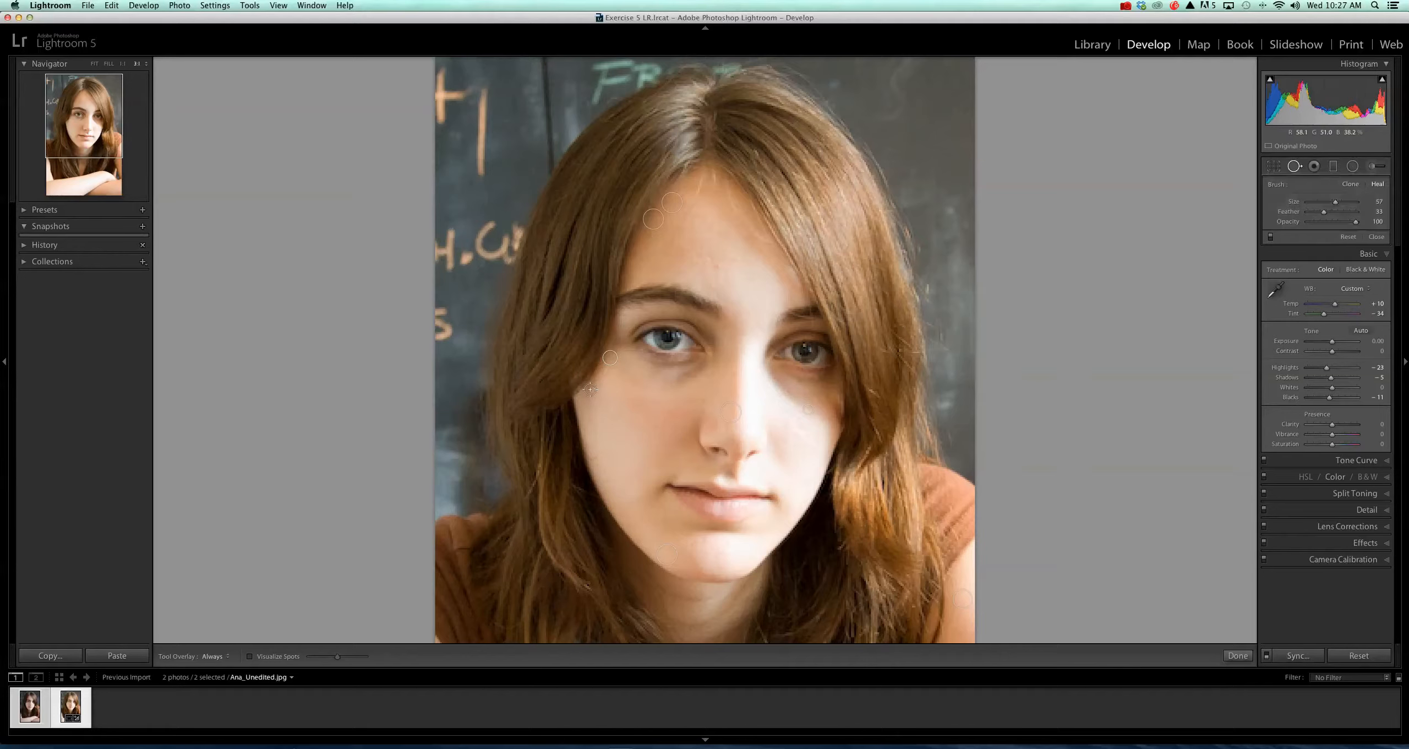
{"action": "left_click", "coordinate": [1238, 655]}
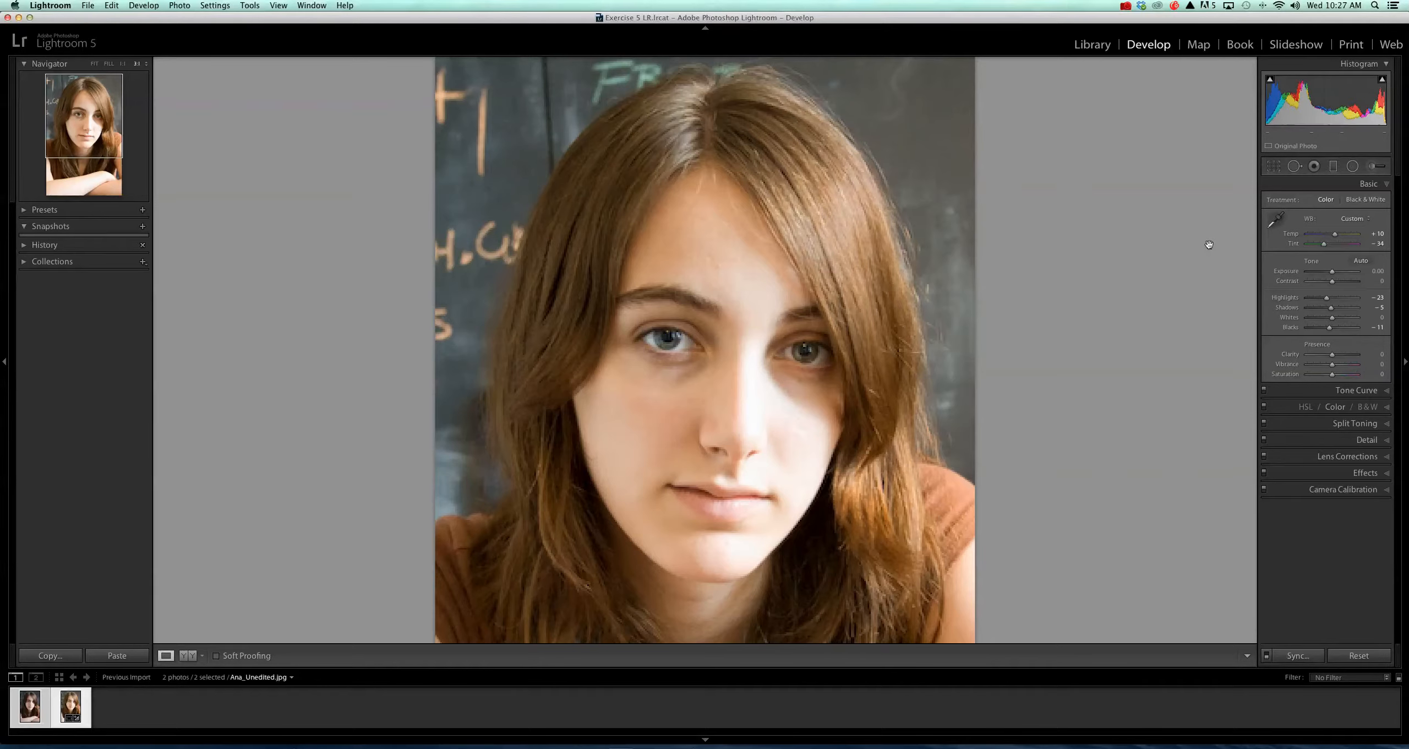
Delete the heal near the forehead hairline and redo it at size 57, sampling from clear forehead skin
{"action": "left_click", "coordinate": [1293, 169]}
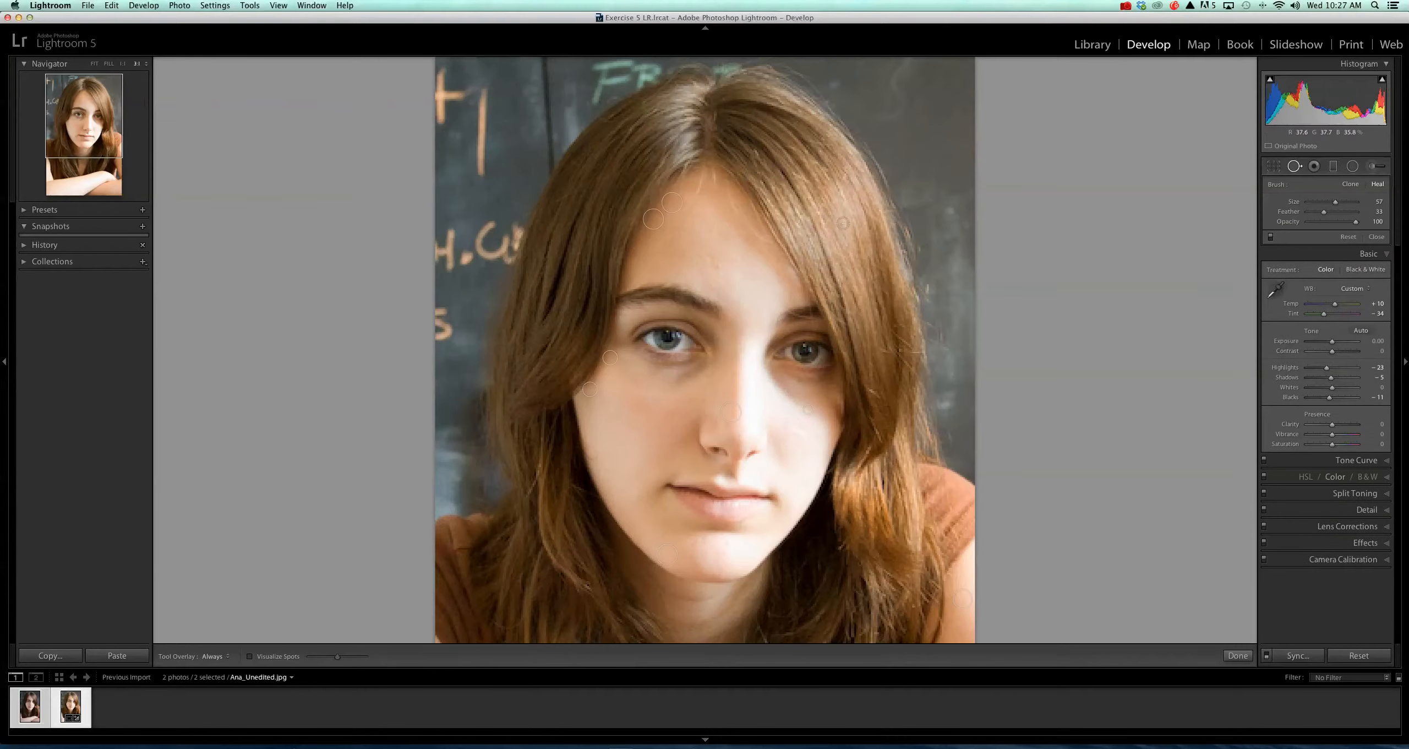
{"action": "left_click", "coordinate": [653, 219]}
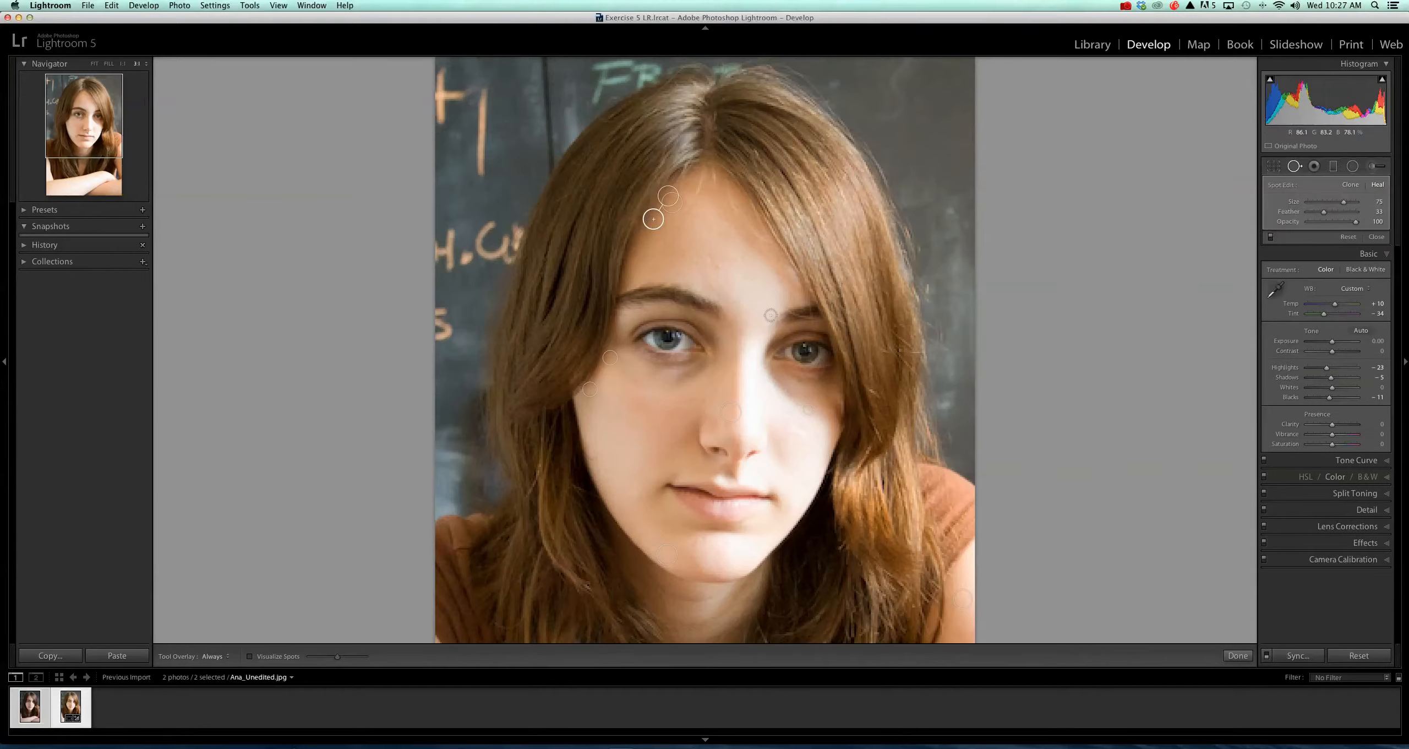
{"action": "key", "text": "Delete"}
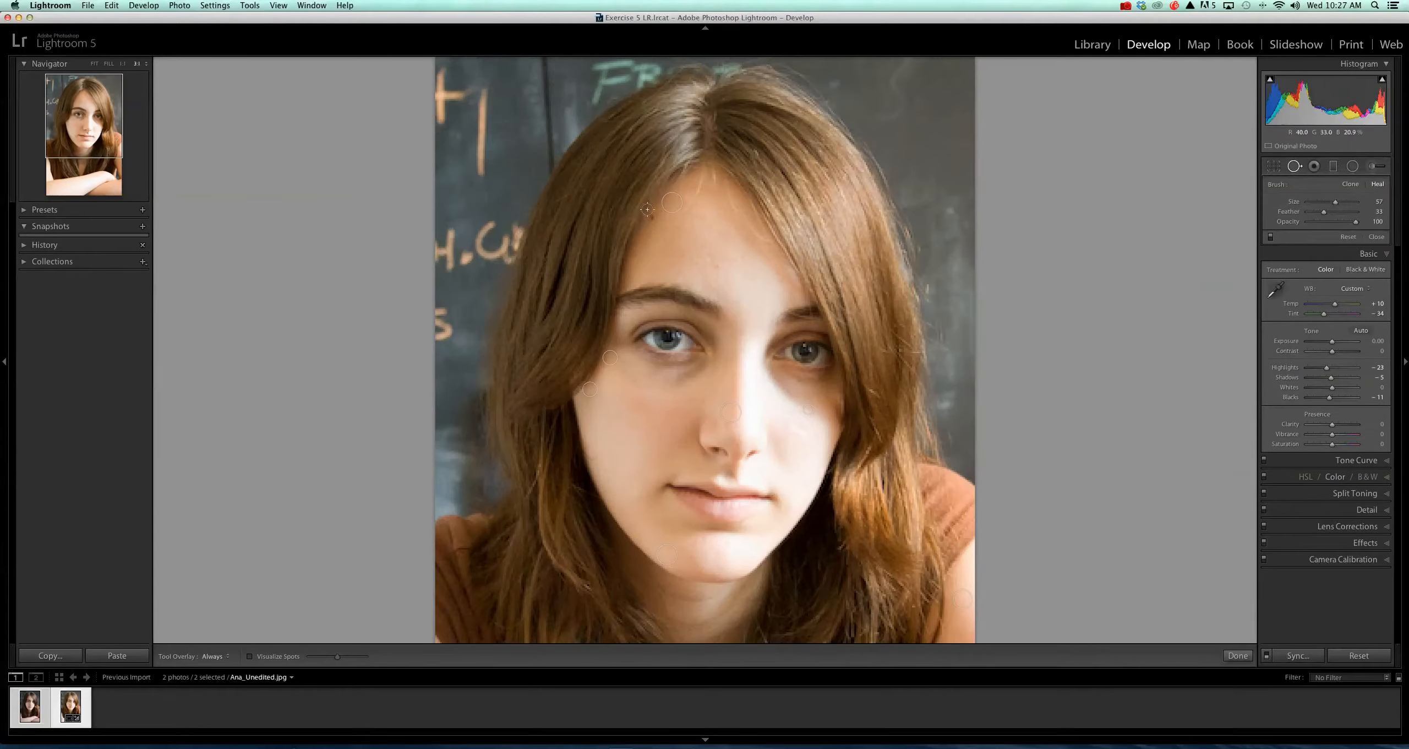
{"action": "left_click", "coordinate": [652, 217]}
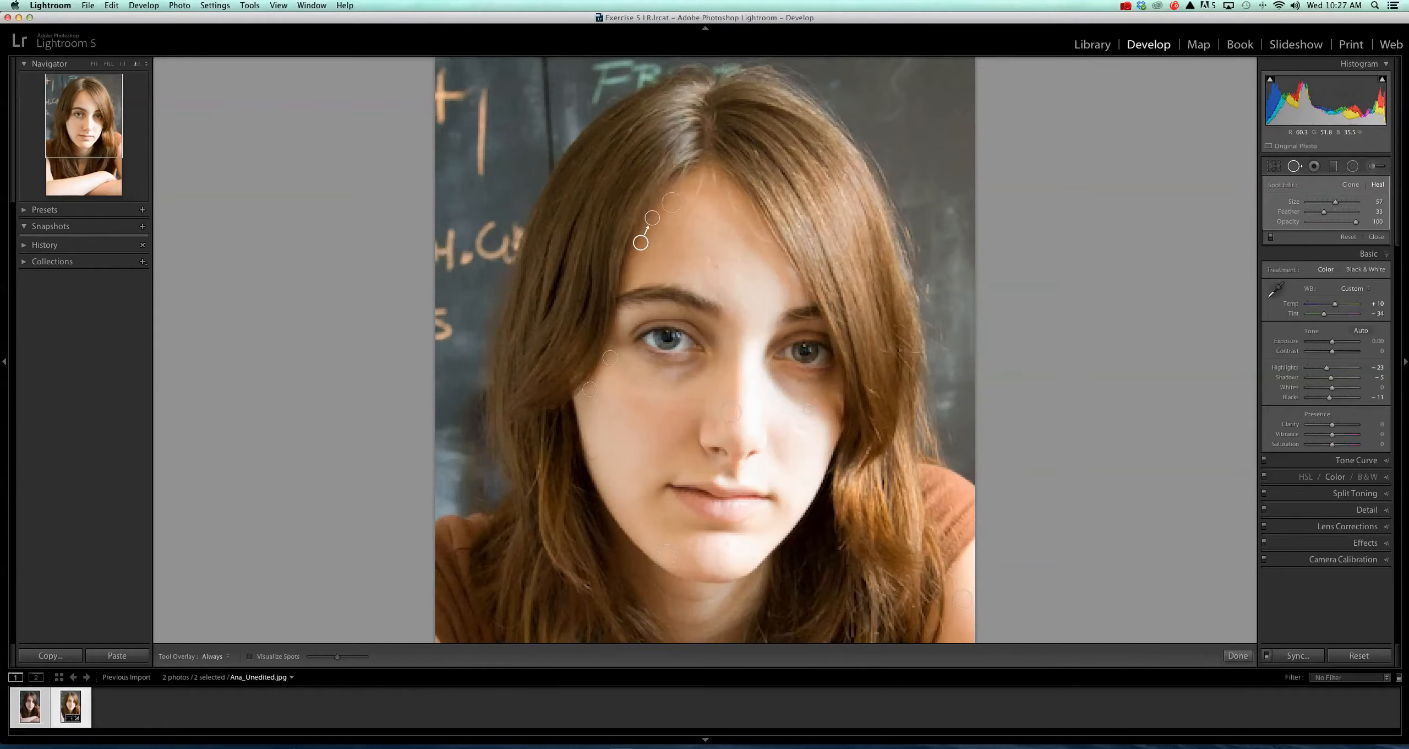
{"action": "left_click_drag", "start_coordinate": [639, 244], "coordinate": [652, 246]}
{"action": "left_click", "coordinate": [715, 266]}
{"action": "left_click", "coordinate": [1238, 655]}
Compare the whole retouched portrait with the edited version, checking the skin and arms for remaining differences
{"action": "left_click", "coordinate": [767, 430]}
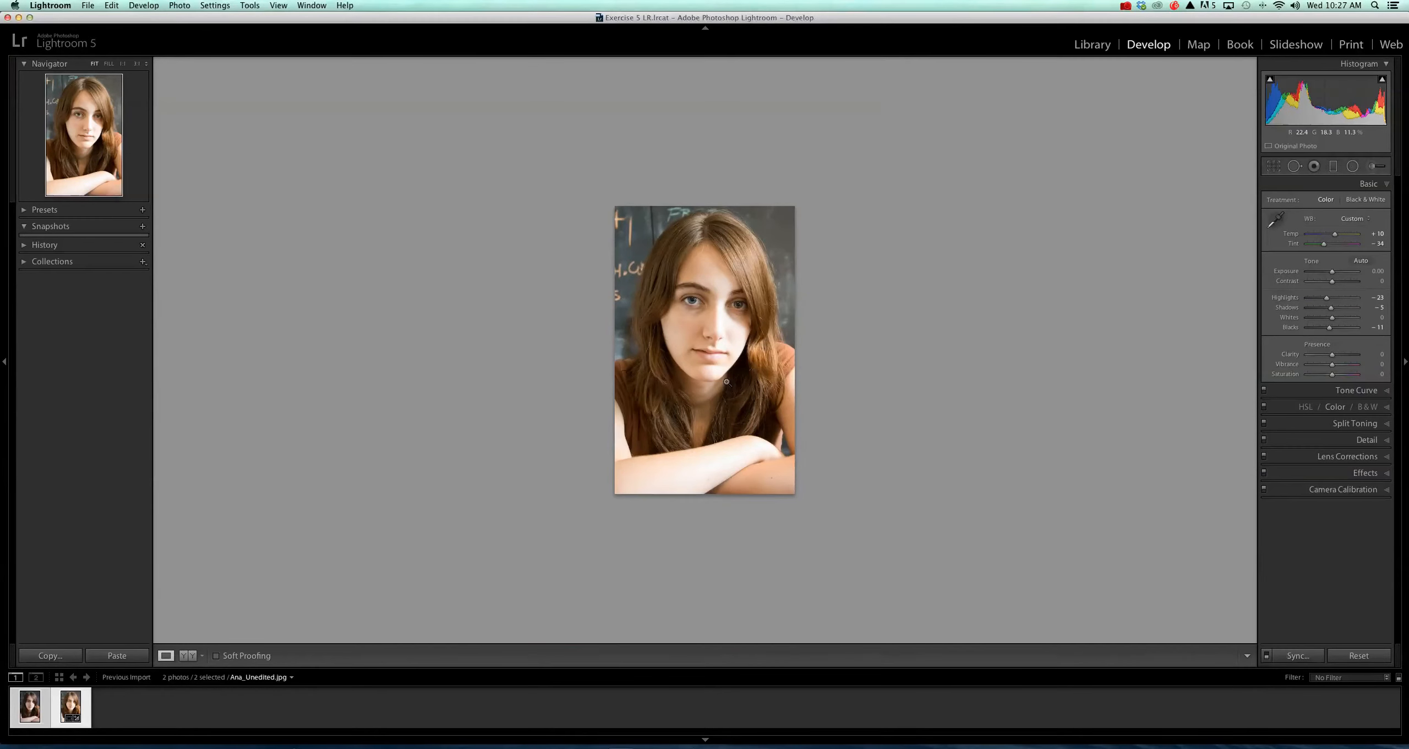
{"action": "key", "text": "Left"}
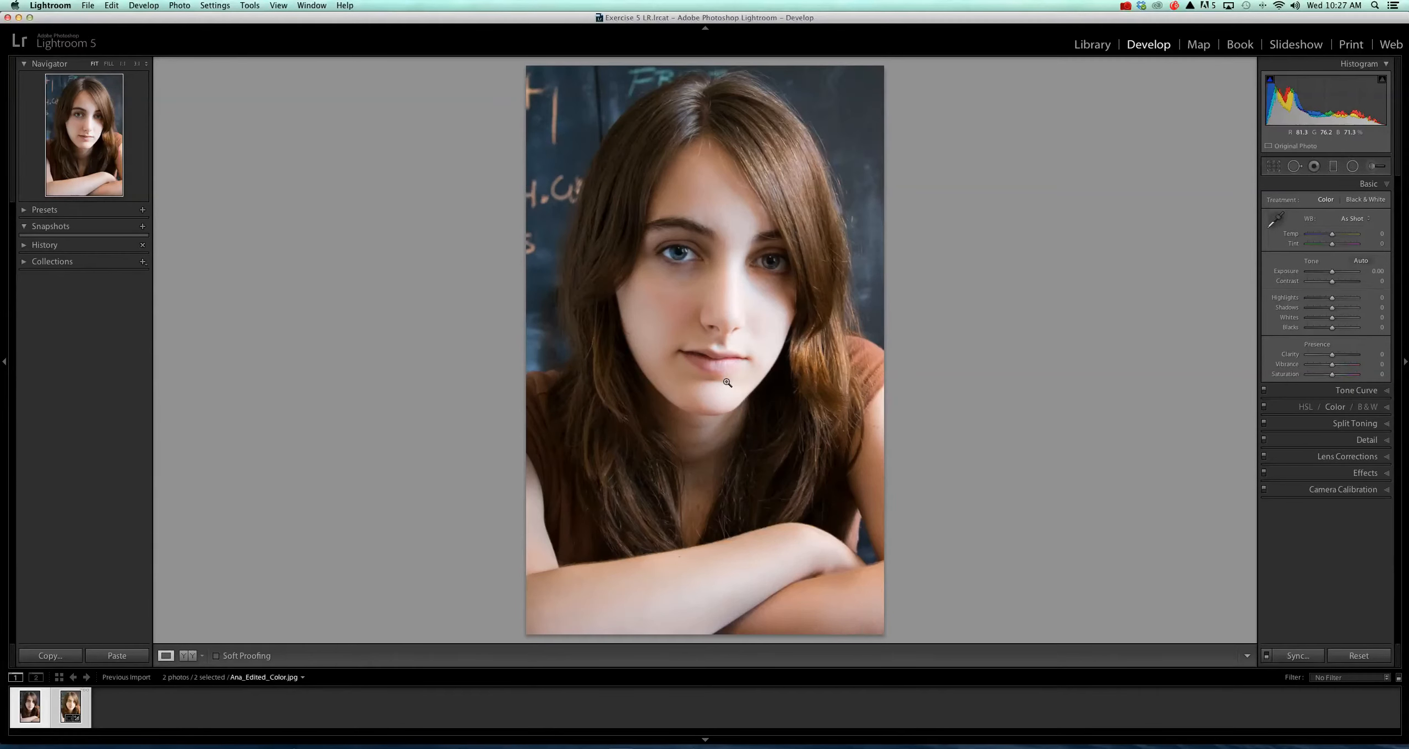
{"action": "key", "text": "Right"}
{"action": "key", "text": "Left"}
{"action": "key", "text": "Right"}
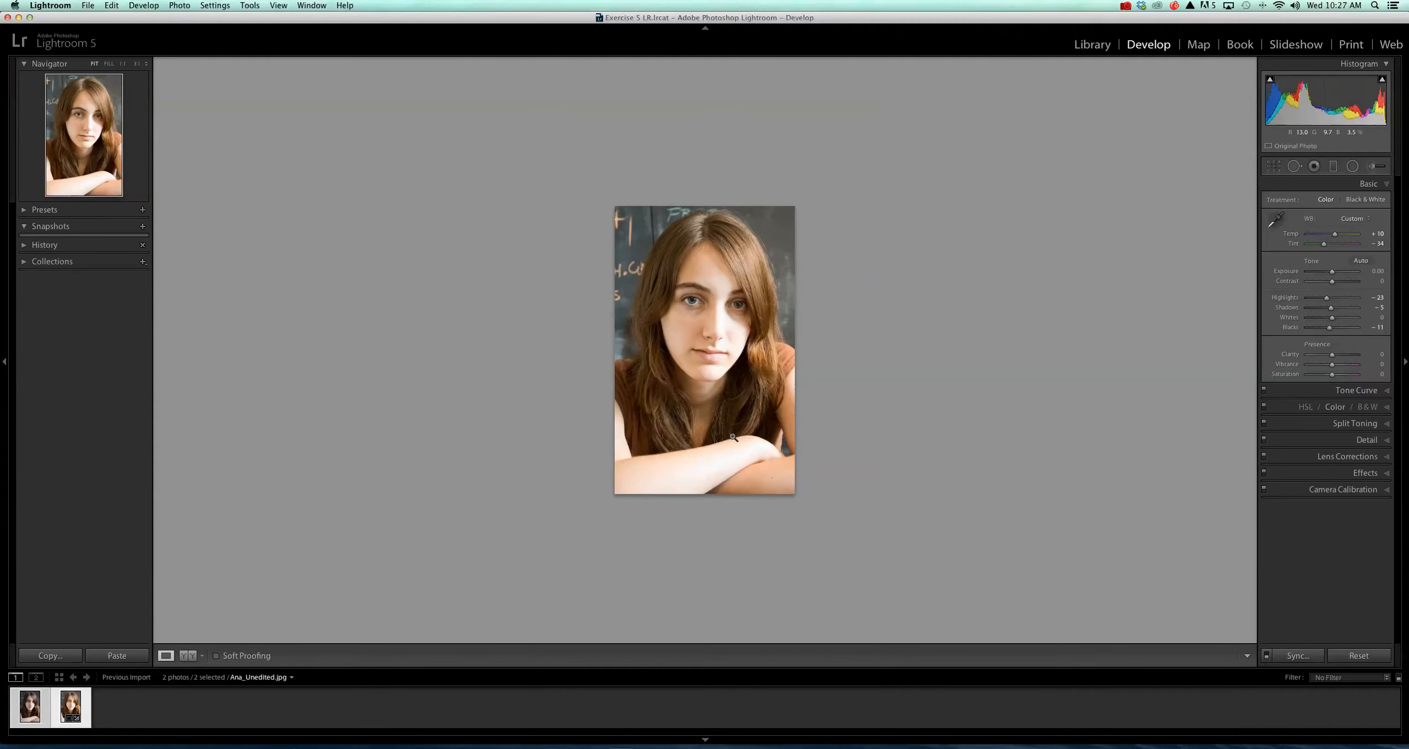
{"action": "key", "text": "Left"}
Heal the three moles on the crossed forearms with the Spot Removal tool at size 68
{"action": "left_click", "coordinate": [706, 484]}
{"action": "left_click", "coordinate": [1293, 166]}
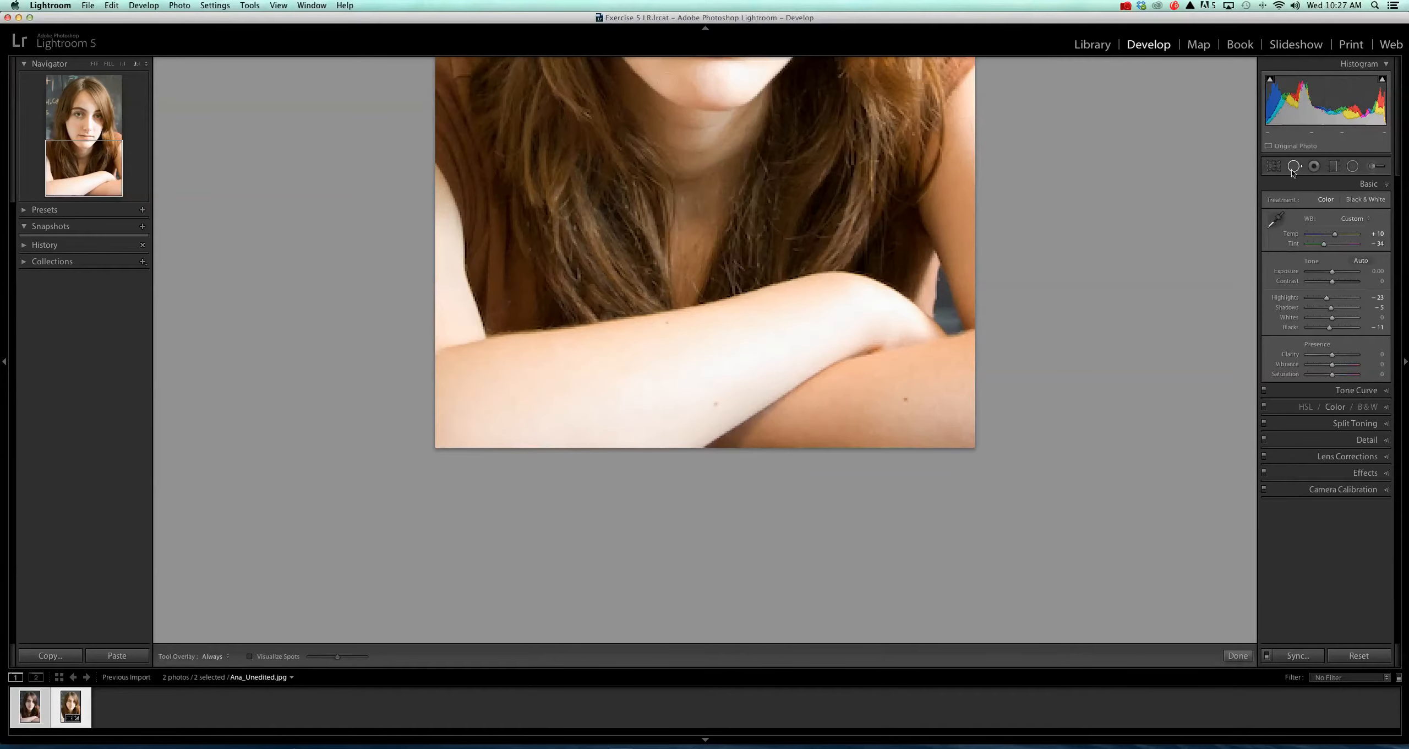
{"action": "left_click", "coordinate": [906, 399]}
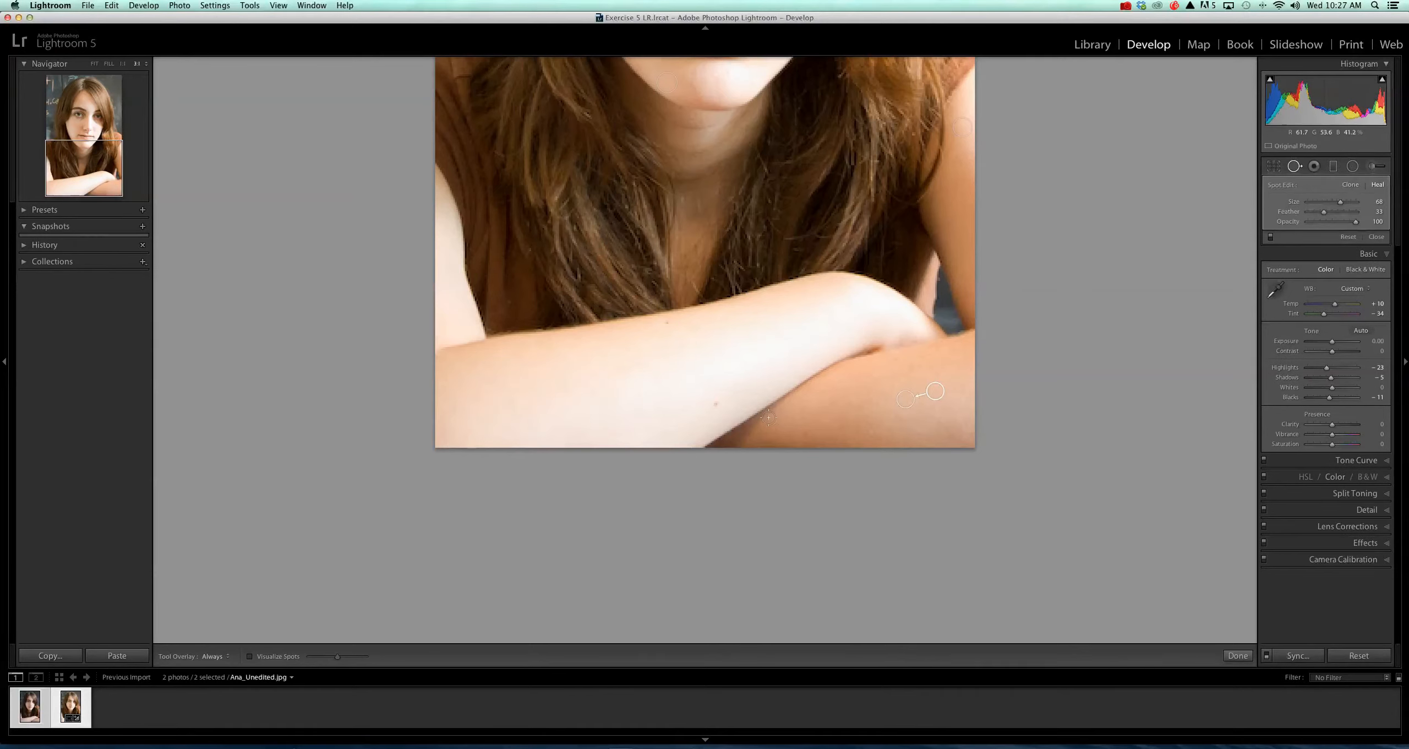
{"action": "left_click", "coordinate": [715, 403]}
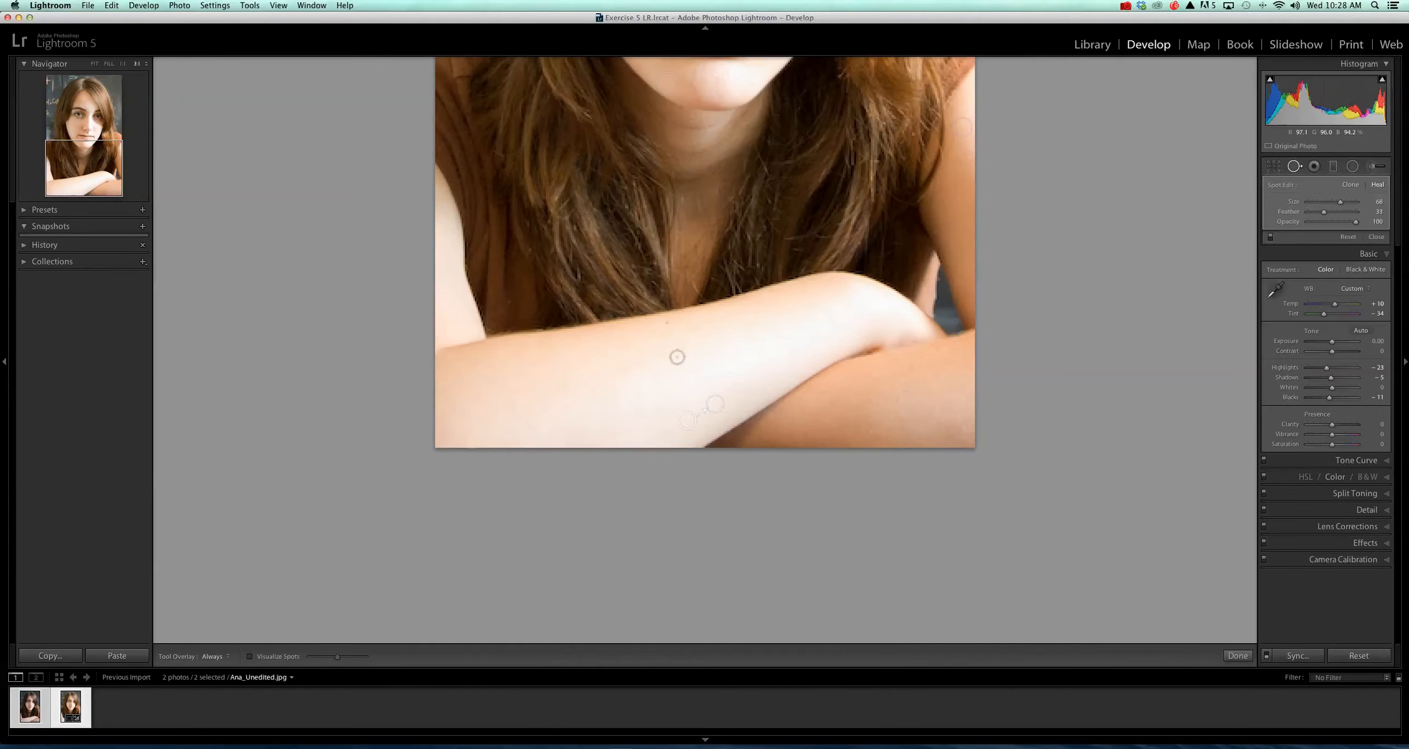
{"action": "left_click", "coordinate": [667, 322]}
{"action": "left_click", "coordinate": [1237, 656]}
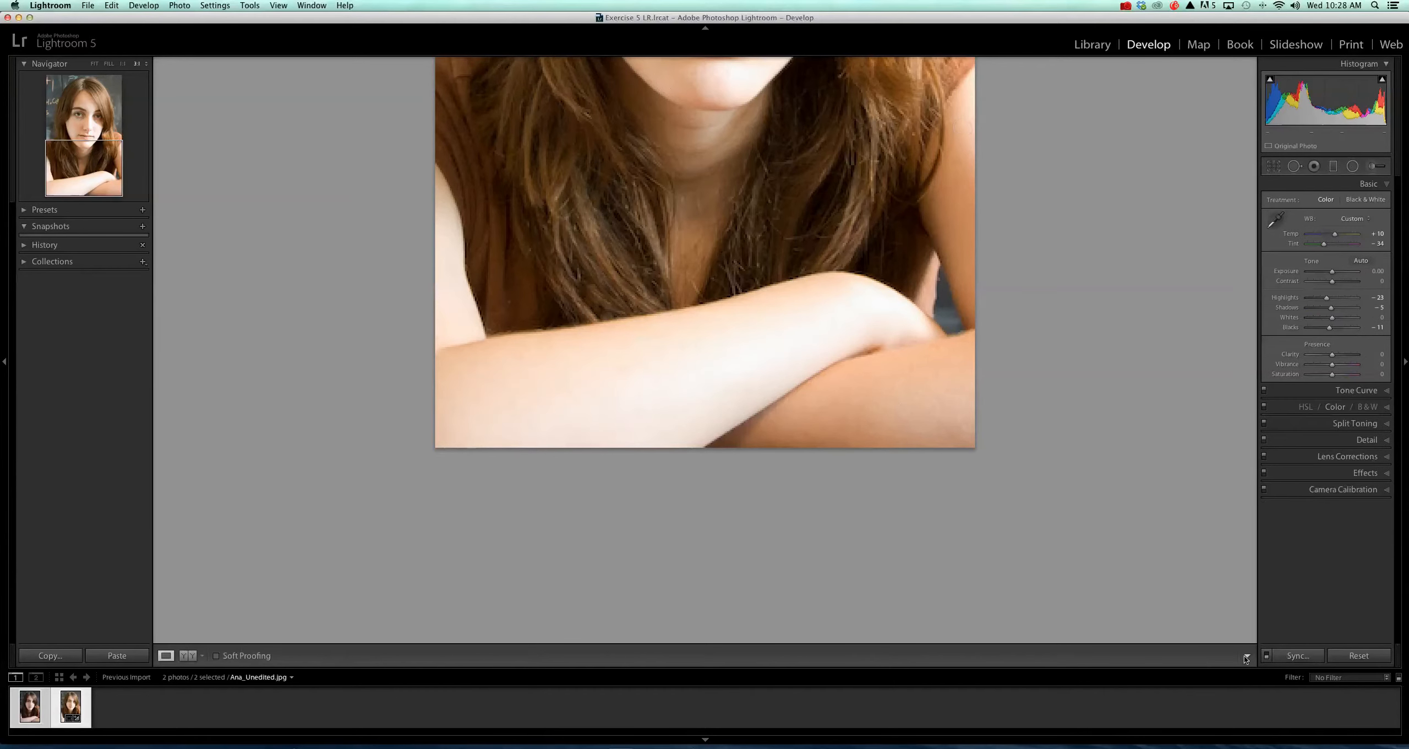
{"action": "left_click", "coordinate": [808, 315]}
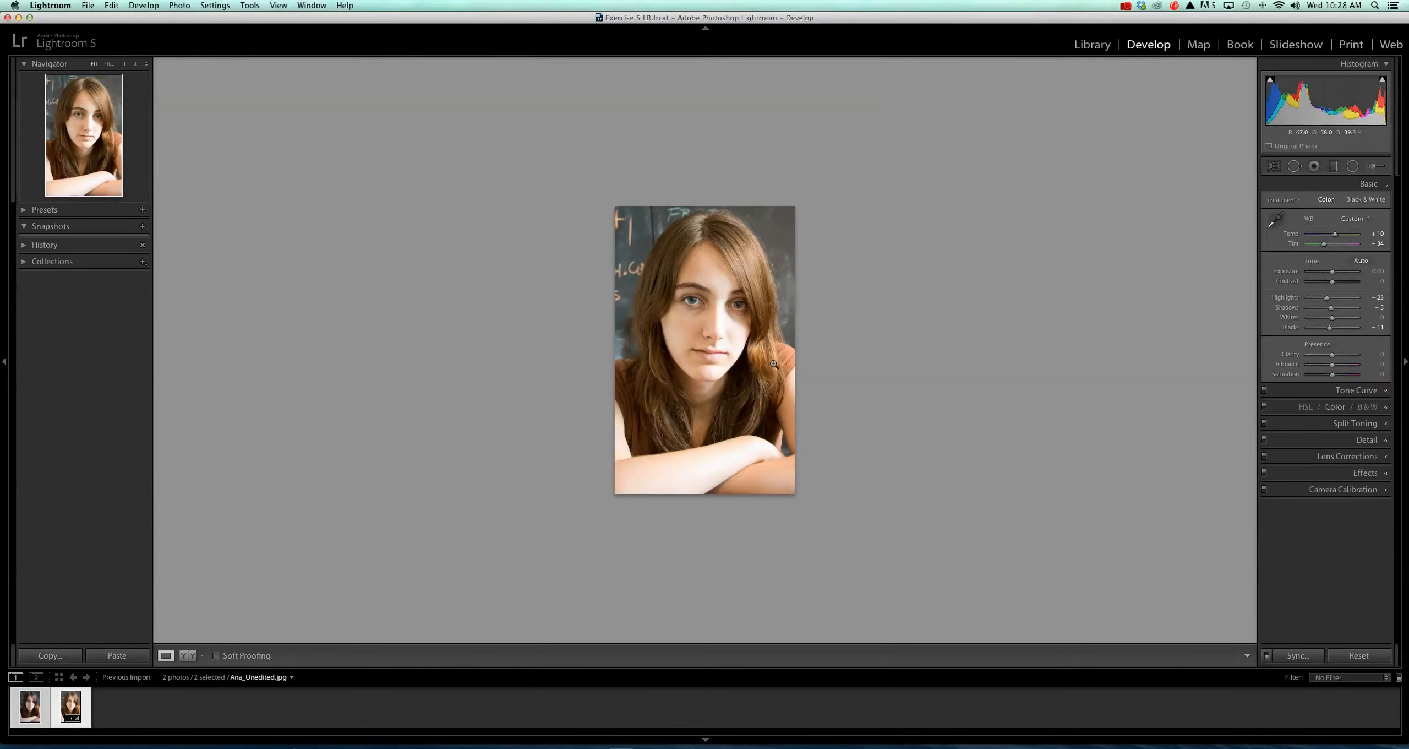
Activate the Adjustment Brush and compare the blackboard background with the edited version
{"action": "left_click", "coordinate": [1374, 167]}
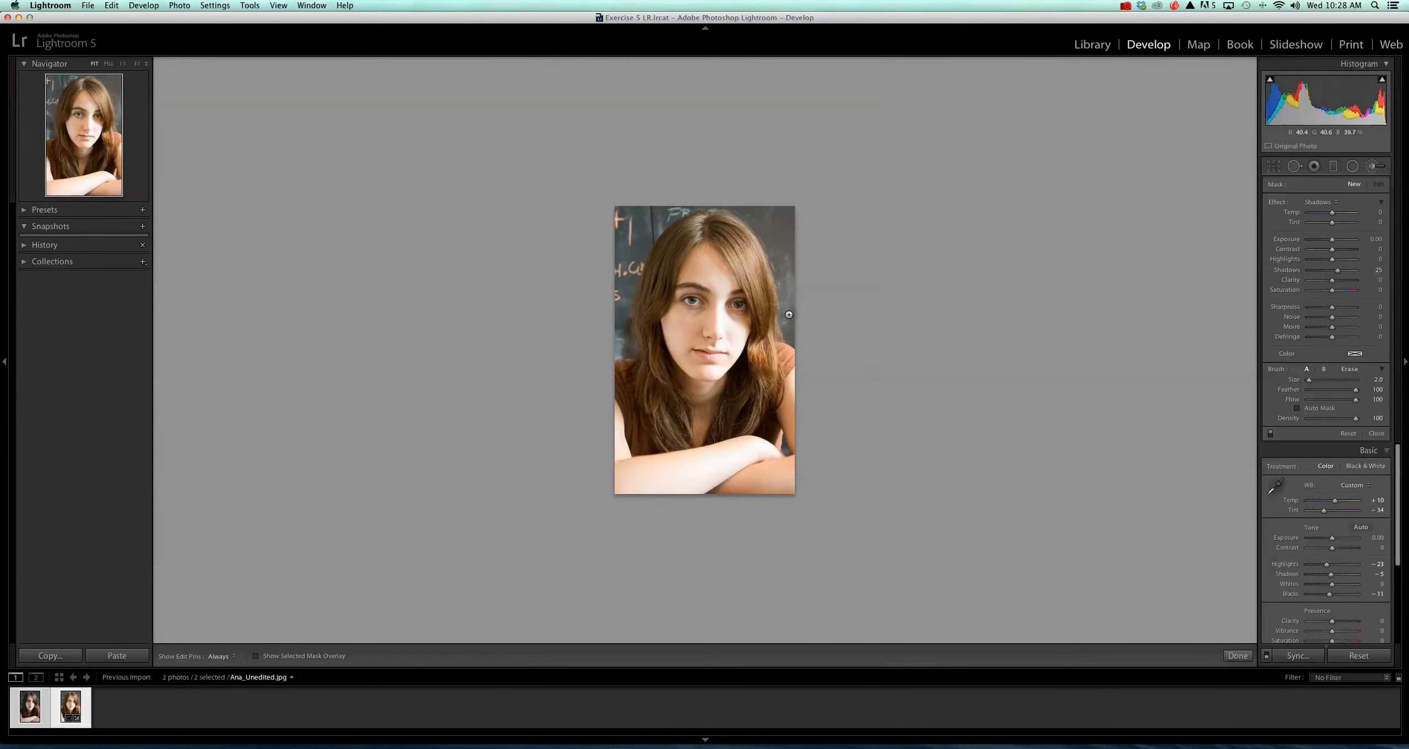
{"action": "key", "text": "Right"}
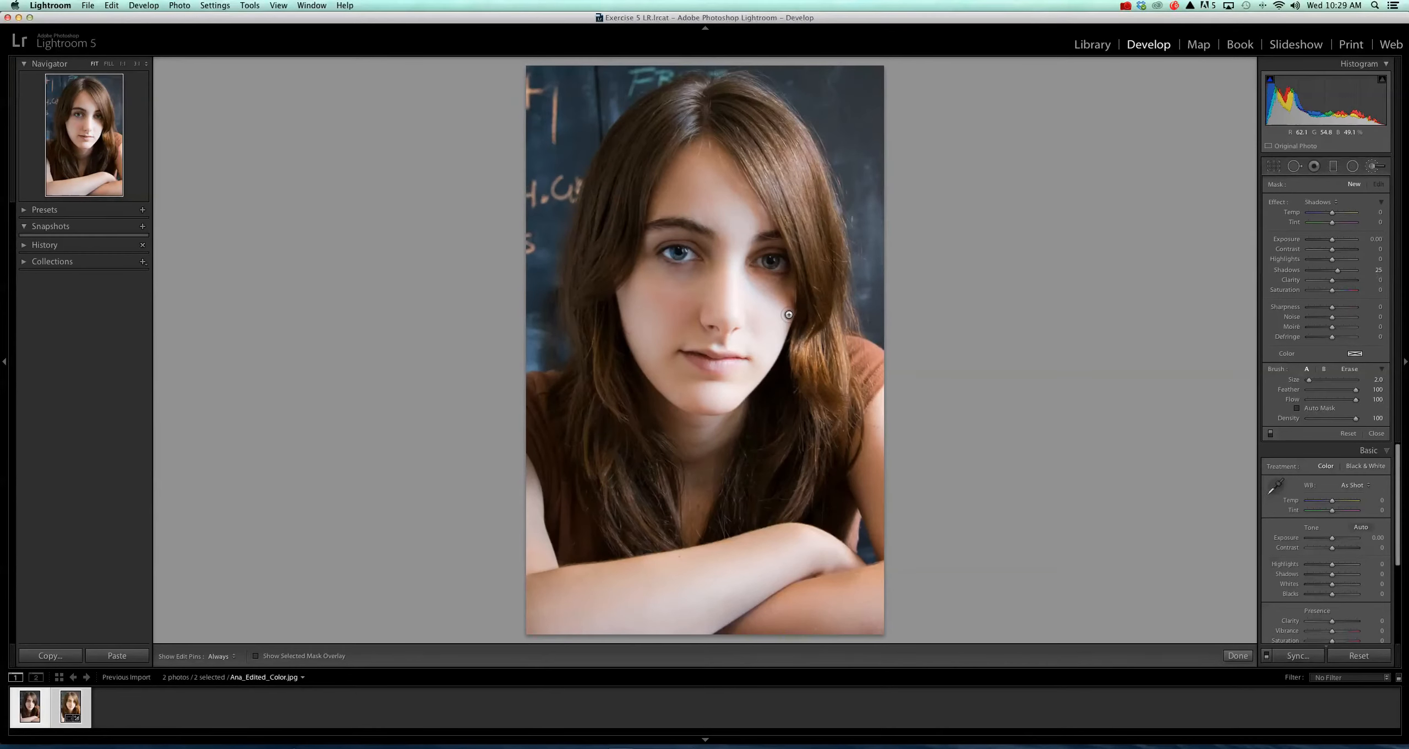
{"action": "key", "text": "Left"}
{"action": "key", "text": "Right"}
{"action": "key", "text": "Right"}
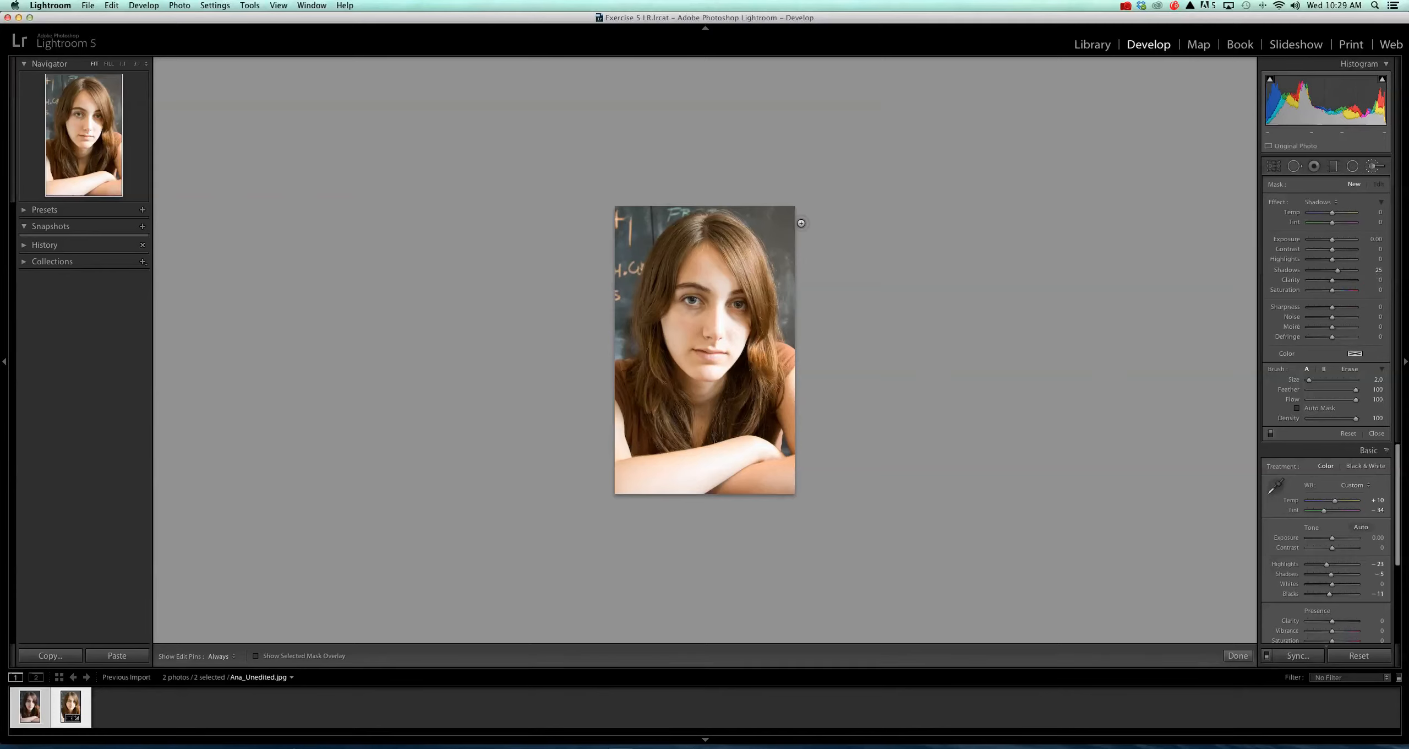
Paint an Adjustment Brush mask over the blackboard background around the head with Exposure at -2.94
{"action": "key", "text": "h"}
{"action": "key", "text": "h"}
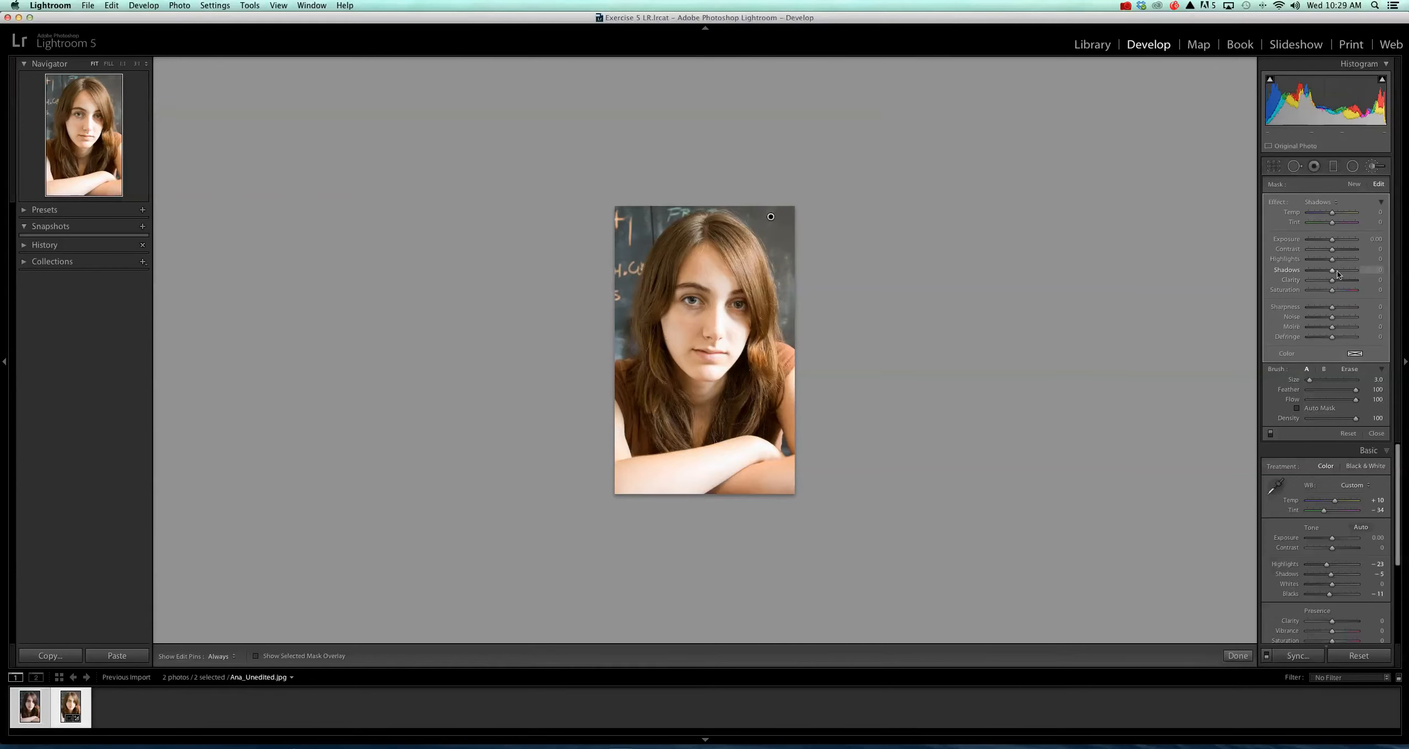
{"action": "left_click_drag", "start_coordinate": [1331, 241], "coordinate": [1314, 240]}
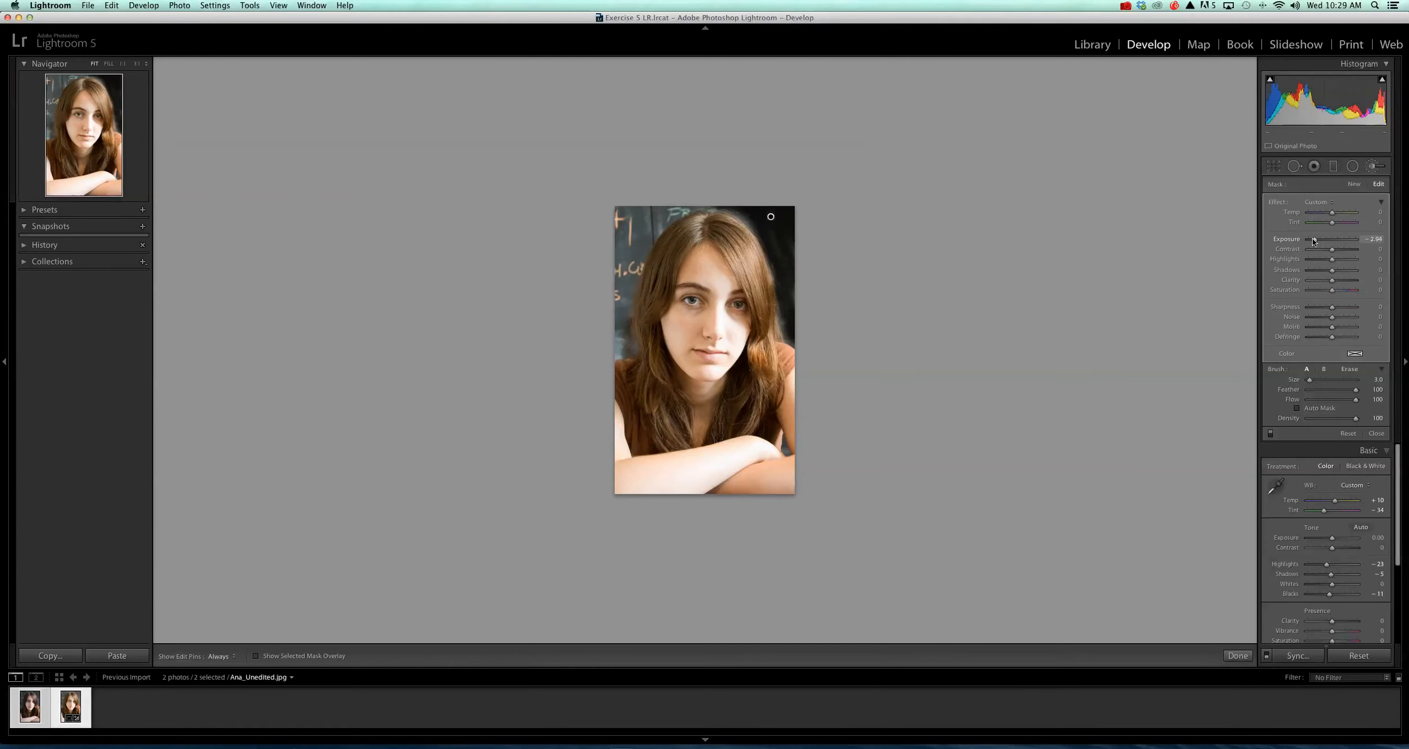
{"action": "key", "text": "h"}
{"action": "mouse_move", "coordinate": [704, 205]}
{"action": "left_mouse_down"}
{"action": "mouse_move", "coordinate": [623, 230]}
{"action": "mouse_move", "coordinate": [664, 203]}
{"action": "mouse_move", "coordinate": [603, 227]}
{"action": "mouse_move", "coordinate": [602, 215]}
{"action": "mouse_move", "coordinate": [648, 223]}
{"action": "mouse_move", "coordinate": [629, 250]}
{"action": "mouse_move", "coordinate": [614, 226]}
{"action": "mouse_move", "coordinate": [628, 281]}
{"action": "mouse_move", "coordinate": [622, 330]}
{"action": "mouse_move", "coordinate": [605, 265]}
{"action": "mouse_move", "coordinate": [616, 351]}
{"action": "mouse_move", "coordinate": [627, 349]}
{"action": "mouse_move", "coordinate": [610, 287]}
{"action": "mouse_move", "coordinate": [626, 247]}
{"action": "mouse_move", "coordinate": [625, 261]}
{"action": "mouse_move", "coordinate": [650, 218]}
{"action": "mouse_move", "coordinate": [637, 255]}
{"action": "mouse_move", "coordinate": [694, 196]}
{"action": "mouse_move", "coordinate": [762, 231]}
{"action": "mouse_move", "coordinate": [771, 330]}
{"action": "left_mouse_up"}
{"action": "key", "text": "h"}
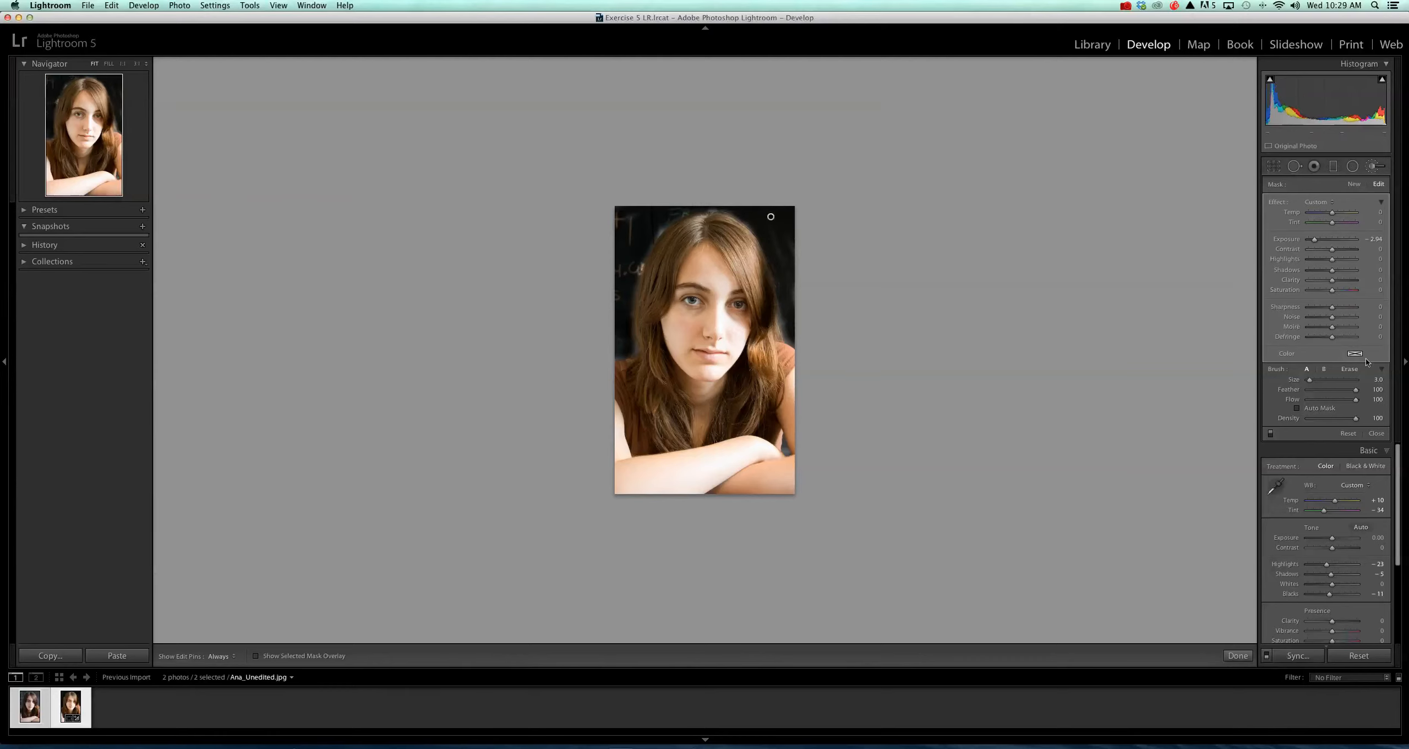
Erase the blackboard mask where it spills onto the edge of the hair and inspect the cleaned edge
{"action": "left_click", "coordinate": [1350, 368]}
{"action": "mouse_move", "coordinate": [759, 315]}
{"action": "left_mouse_down"}
{"action": "mouse_move", "coordinate": [753, 350]}
{"action": "mouse_move", "coordinate": [763, 297]}
{"action": "mouse_move", "coordinate": [776, 322]}
{"action": "mouse_move", "coordinate": [755, 260]}
{"action": "mouse_move", "coordinate": [770, 302]}
{"action": "left_mouse_up"}
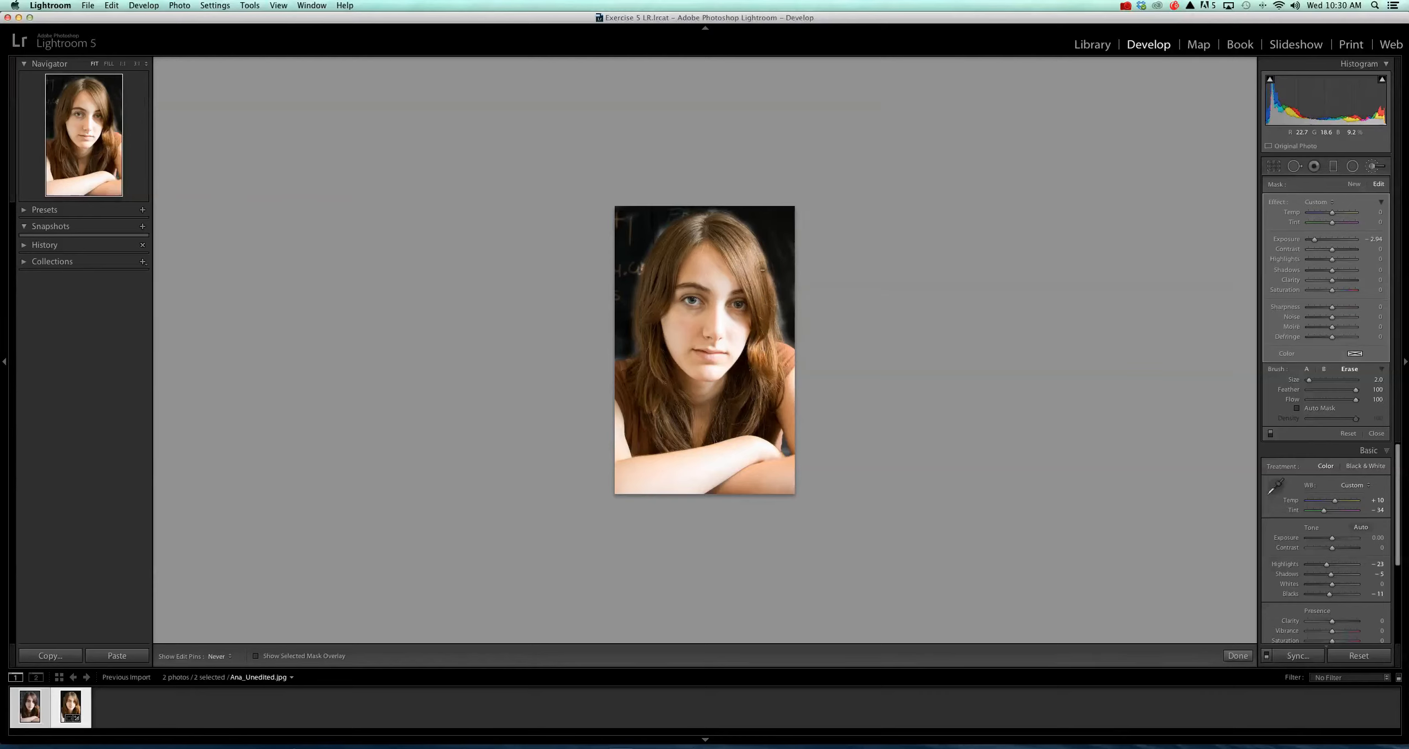
{"action": "key", "text": "h"}
{"action": "left_click", "coordinate": [1371, 166]}
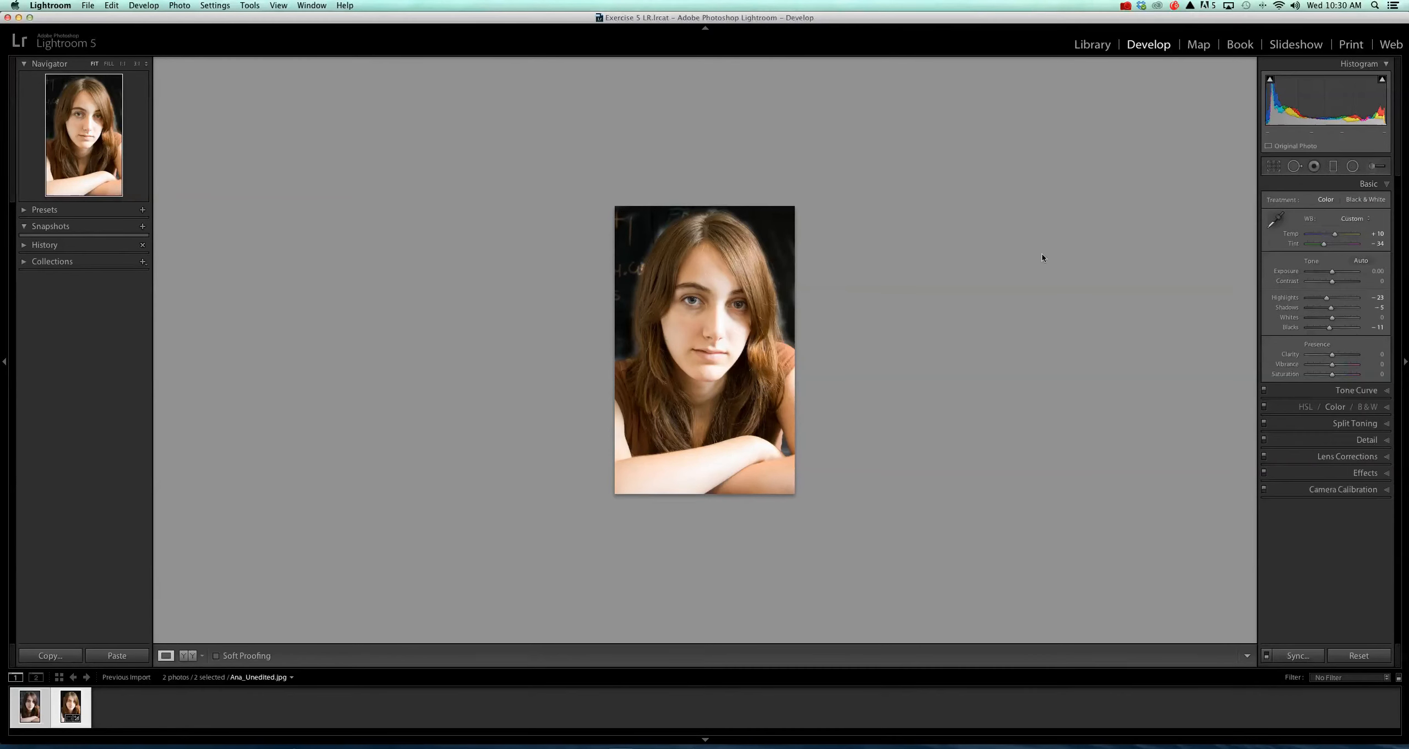
{"action": "left_click", "coordinate": [780, 221]}
{"action": "left_click", "coordinate": [762, 230]}
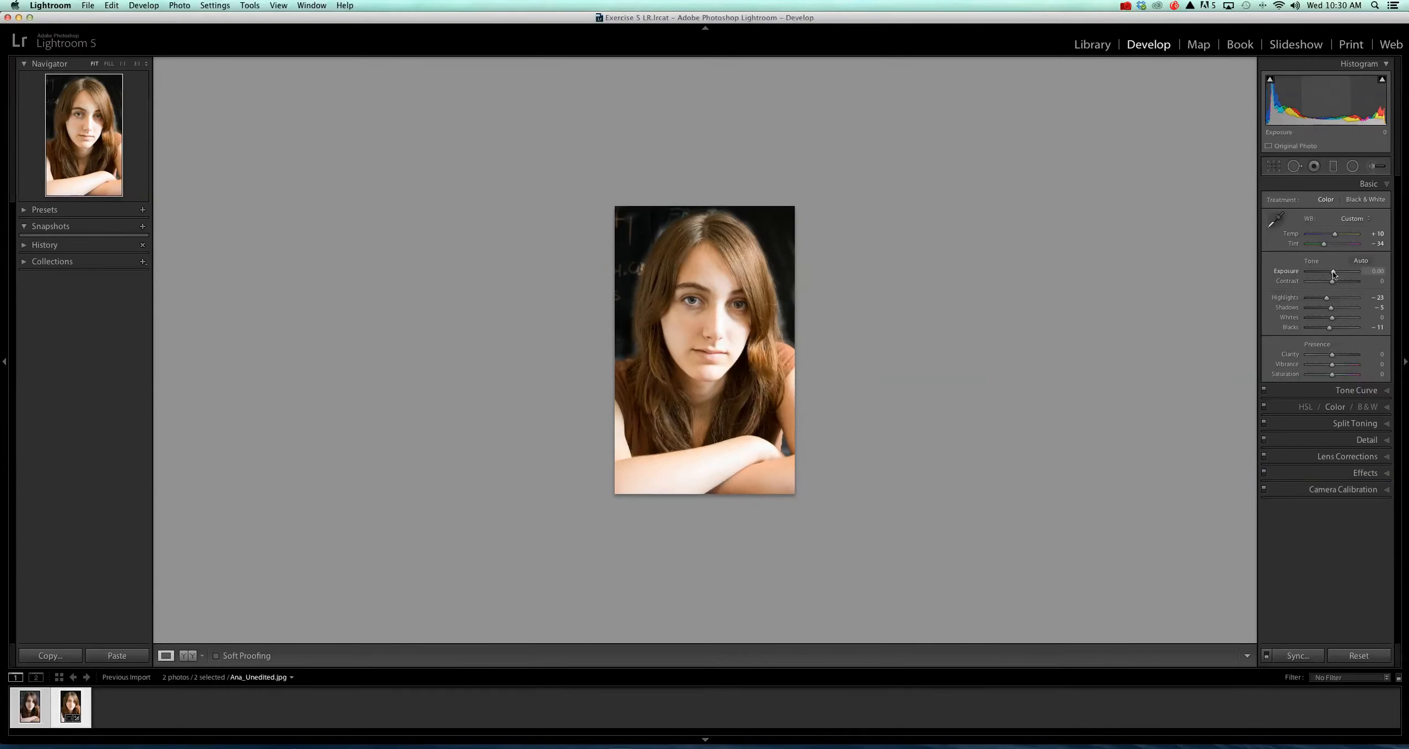
Set the blackboard mask's Temp to -31 and Exposure to -0.74, and compare the background with the edited version
{"action": "left_click", "coordinate": [1372, 169]}
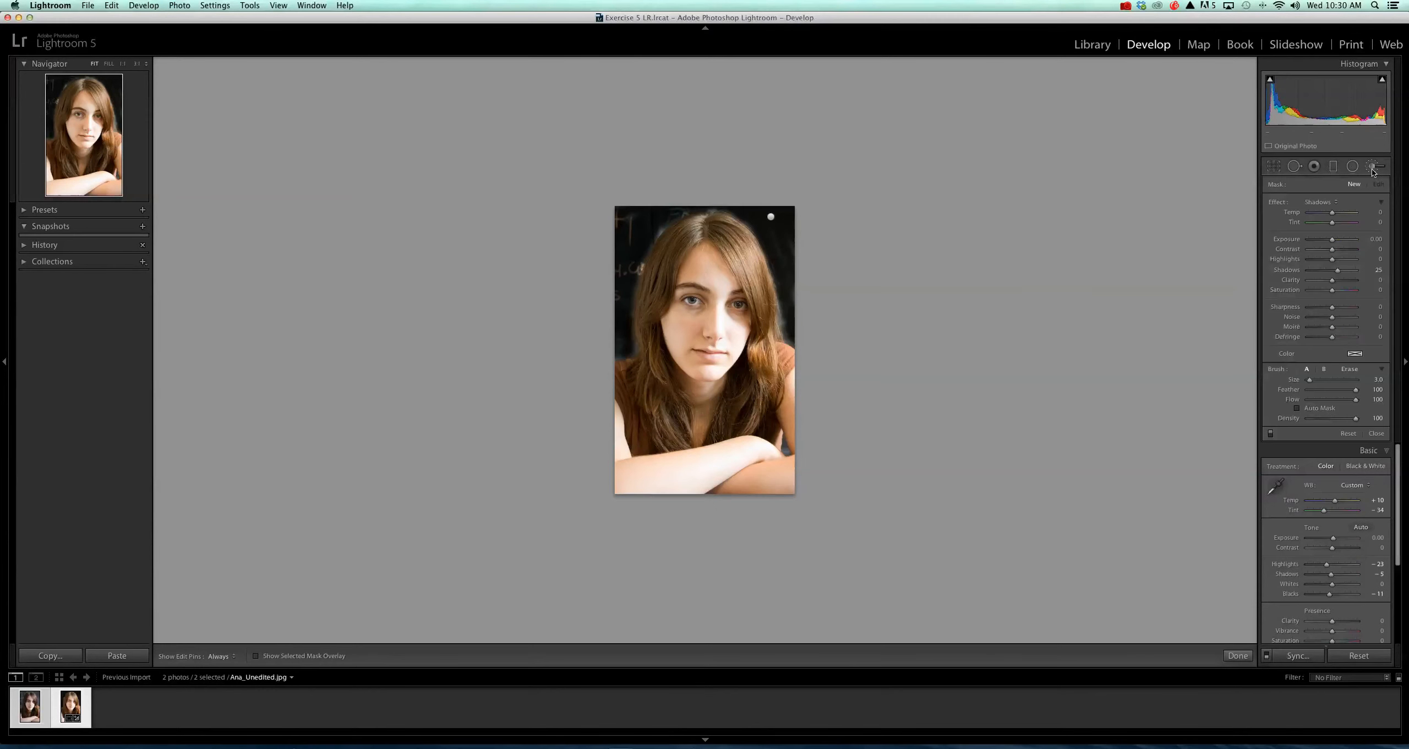
{"action": "left_click", "coordinate": [771, 217]}
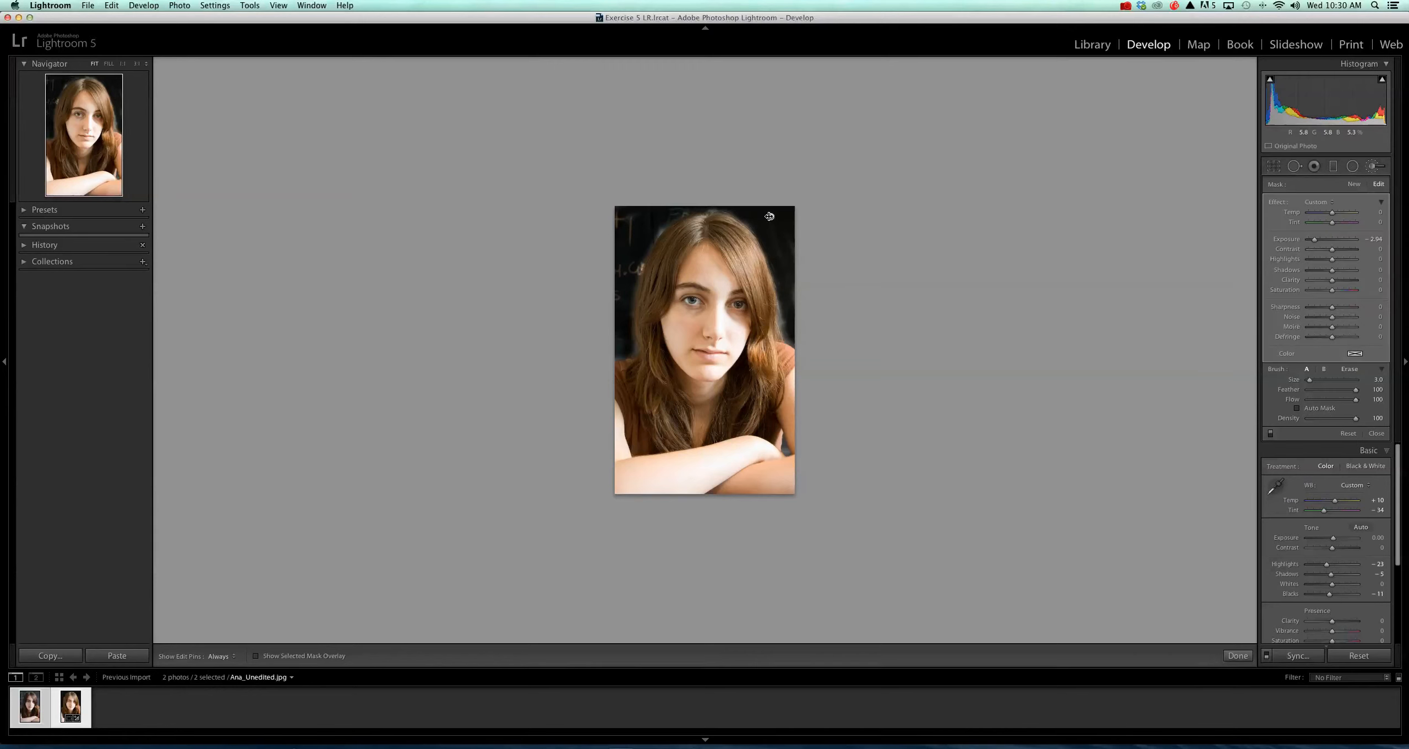
{"action": "double_click", "coordinate": [1315, 240]}
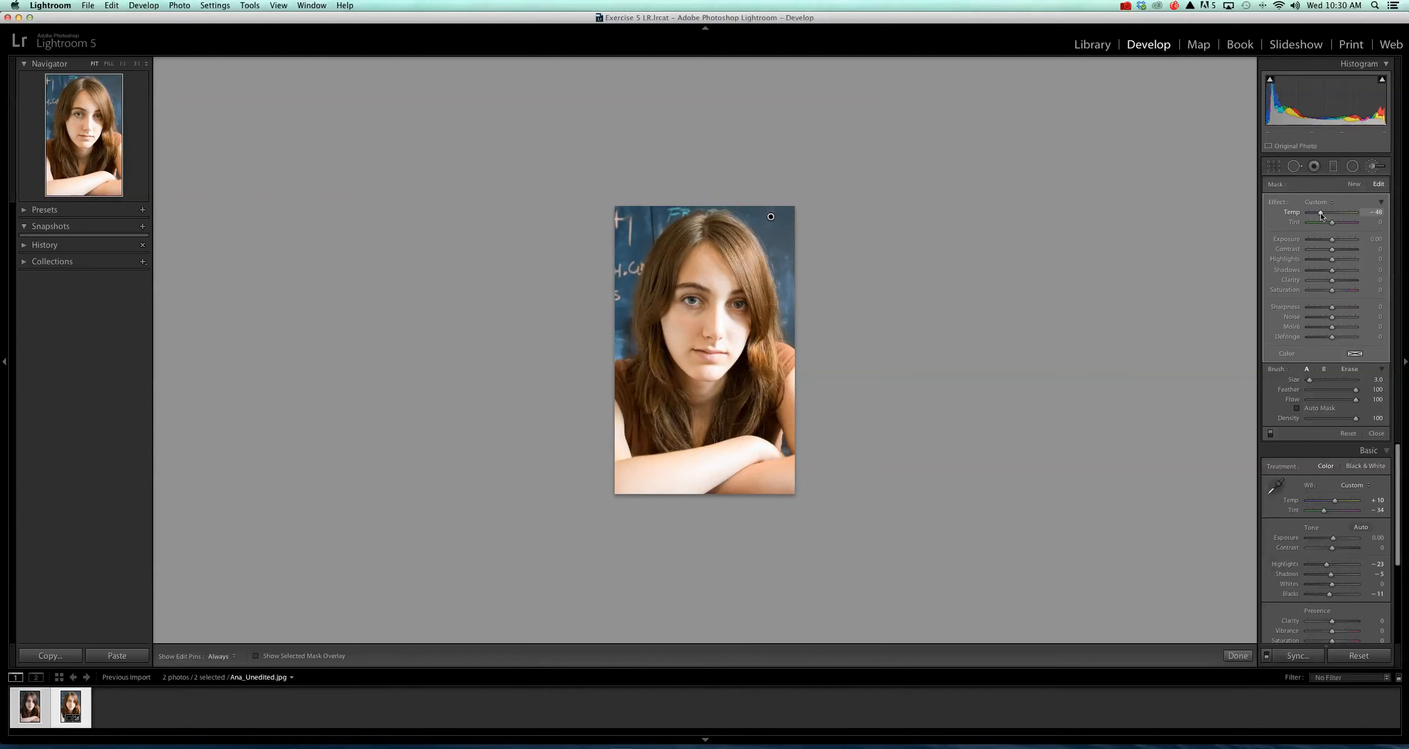
{"action": "left_click_drag", "start_coordinate": [1321, 215], "coordinate": [1327, 215]}
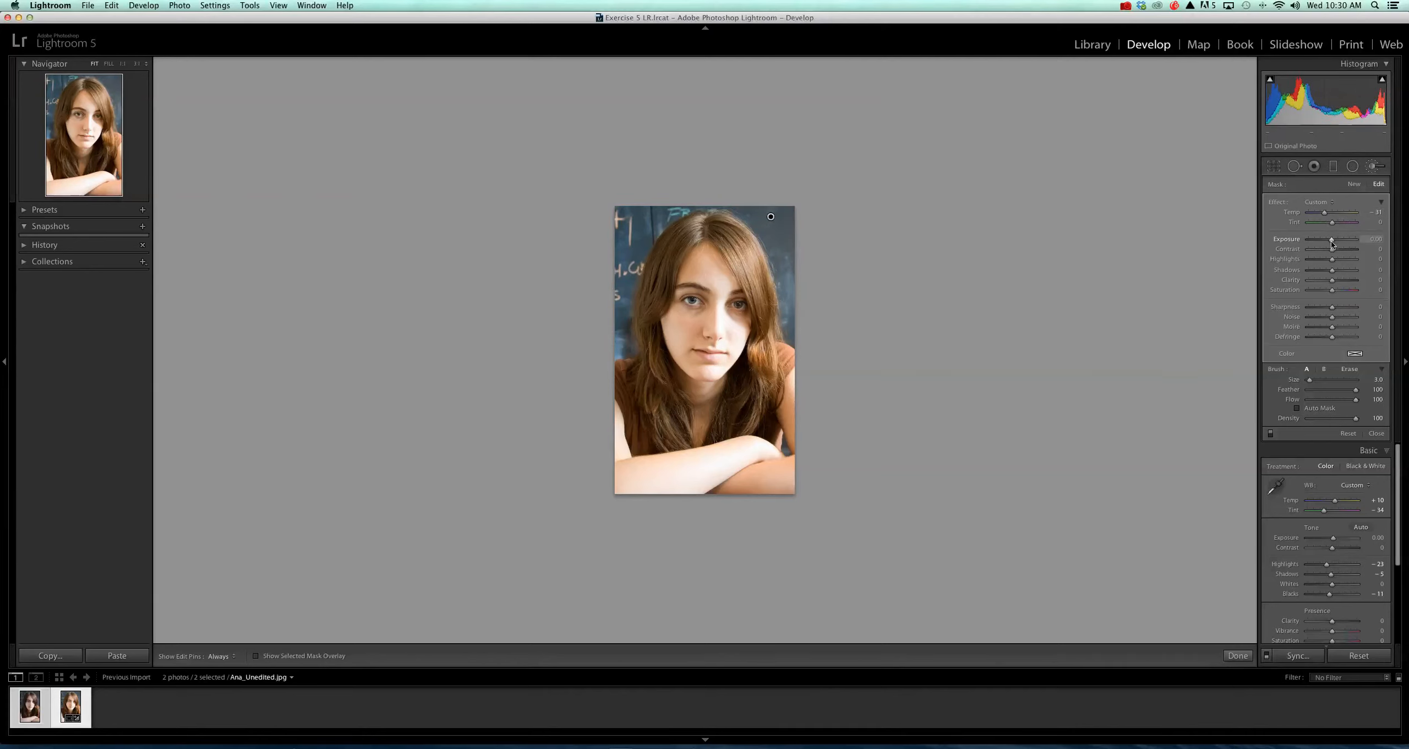
{"action": "left_click_drag", "start_coordinate": [1332, 244], "coordinate": [1329, 244]}
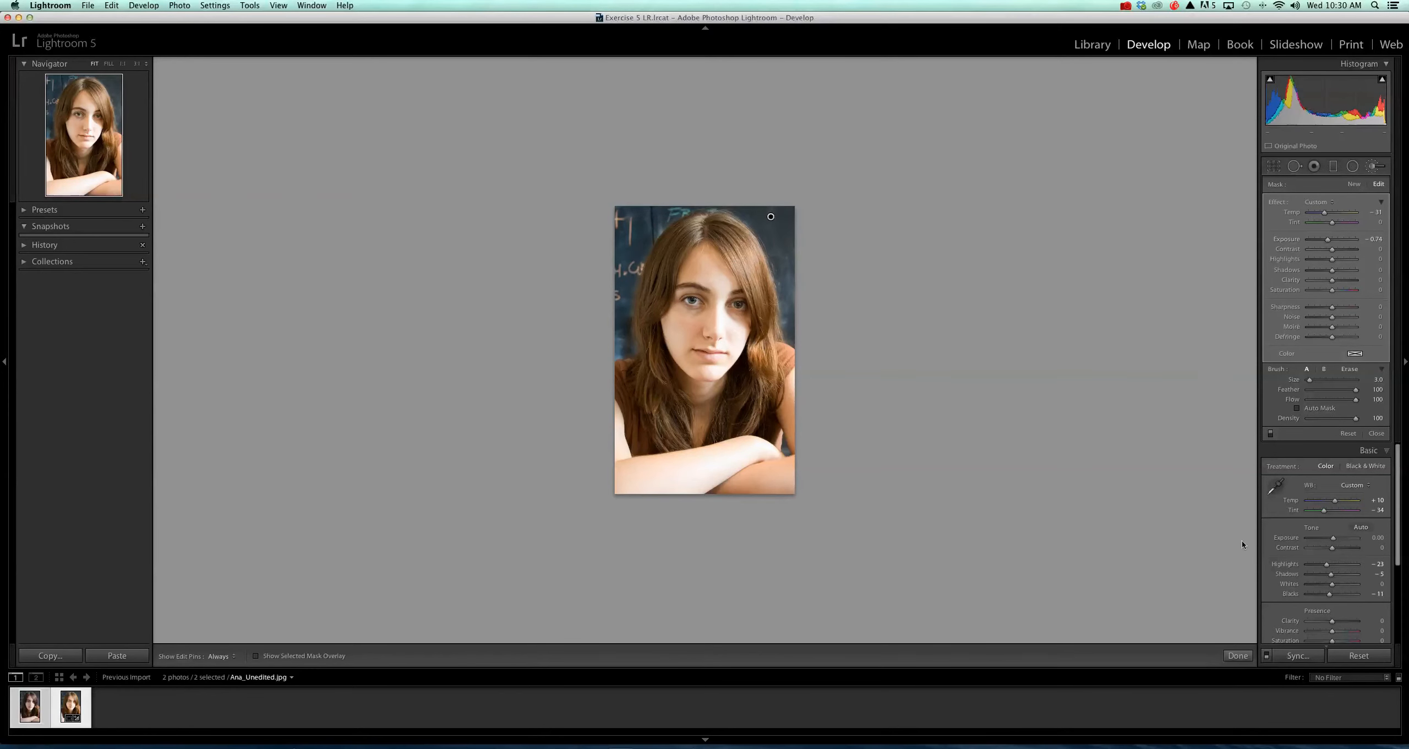
{"action": "left_click", "coordinate": [1238, 655]}
{"action": "key", "text": "Left"}
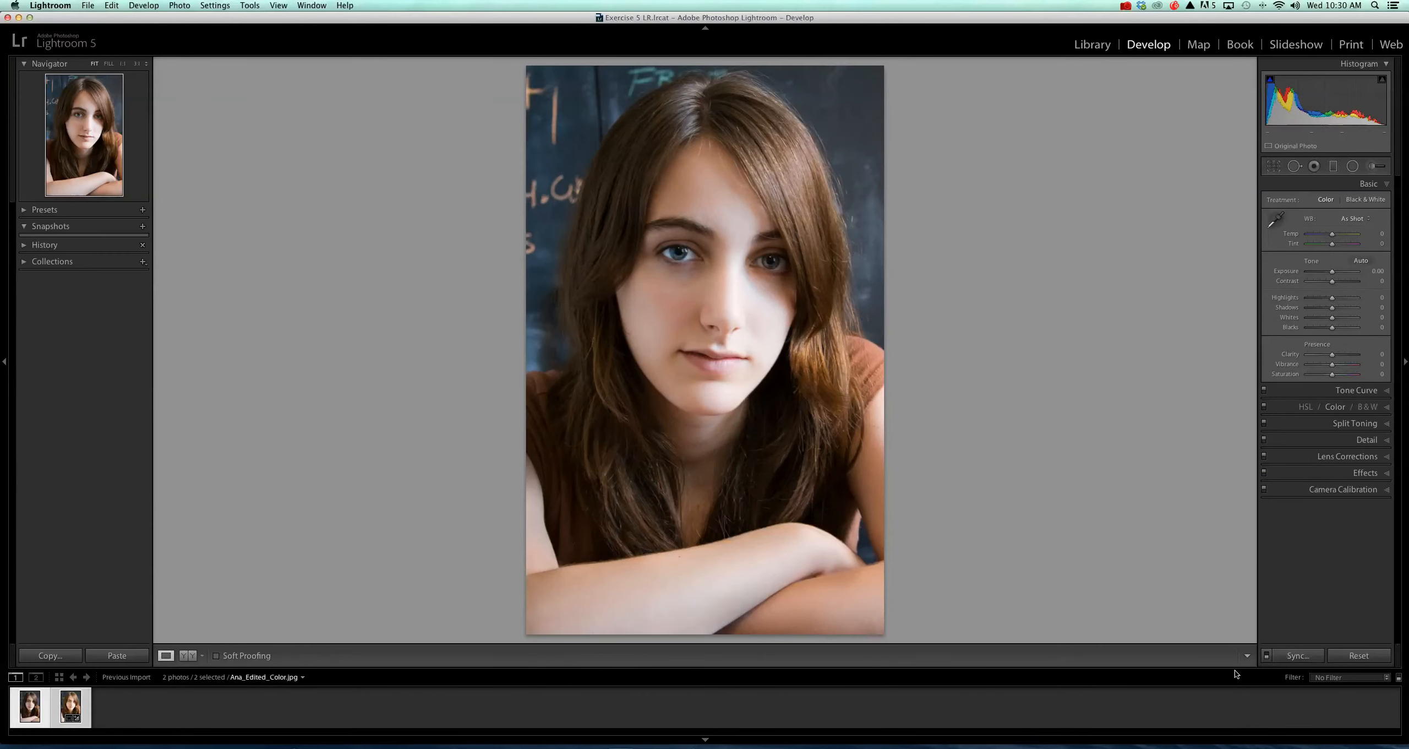
{"action": "key", "text": "Right"}
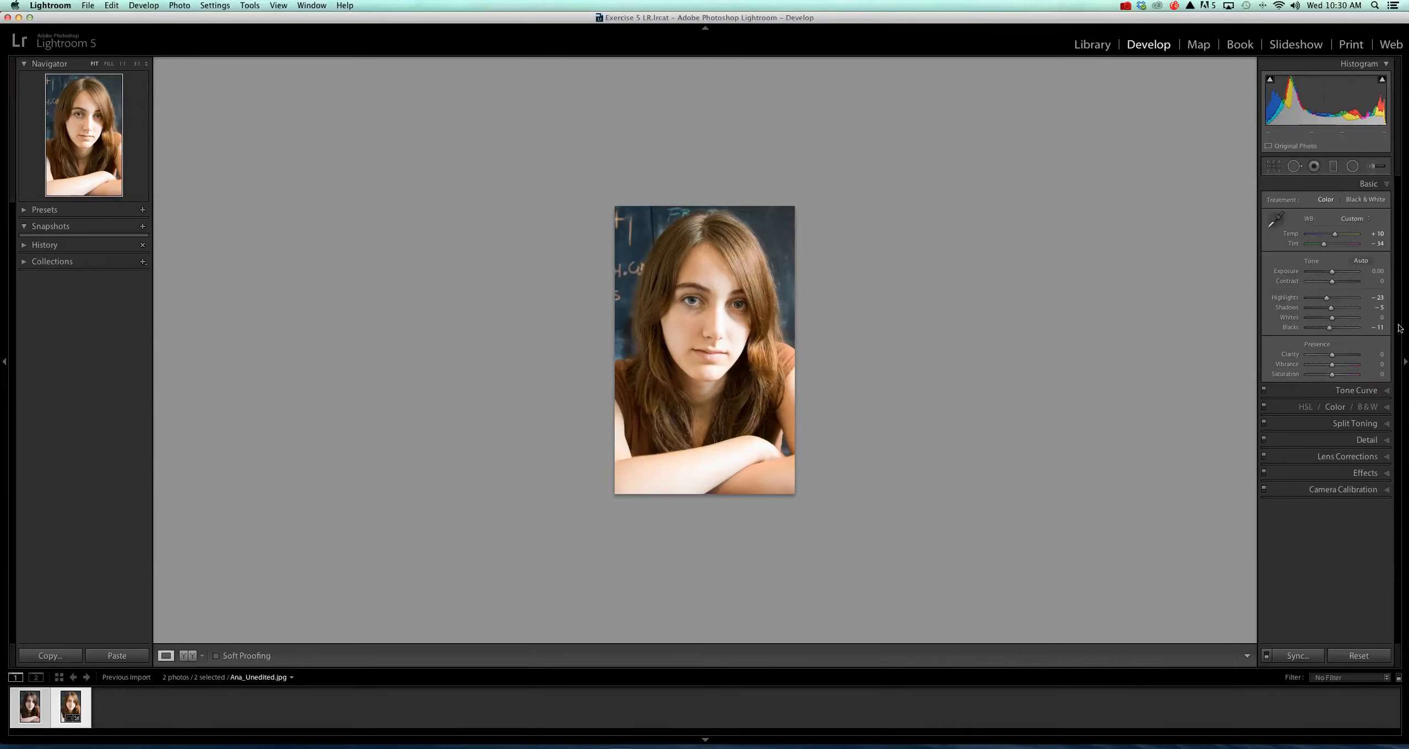
Activate the Adjustment Brush with the Clarity effect and set Clarity to -100 for a new skin-softening mask
{"action": "left_click", "coordinate": [1375, 166]}
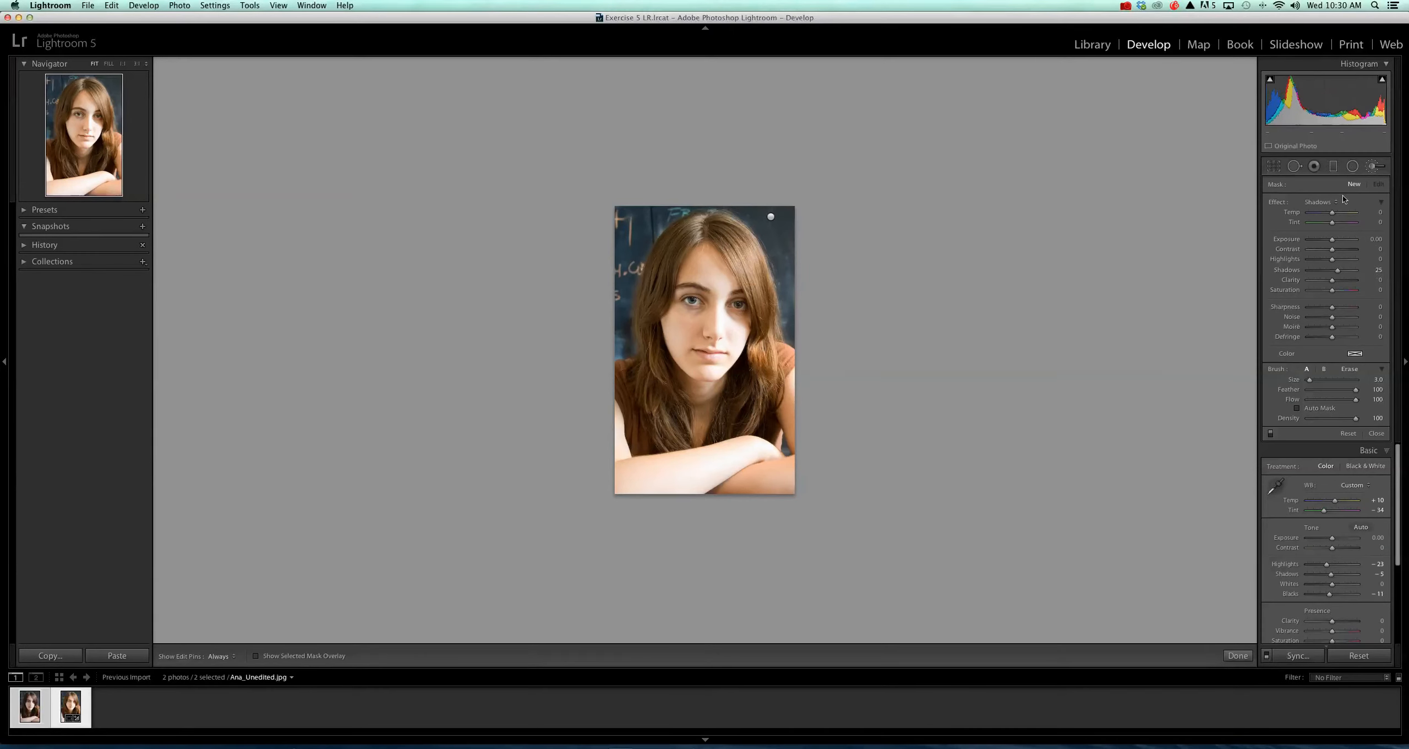
{"action": "left_click", "coordinate": [1323, 202]}
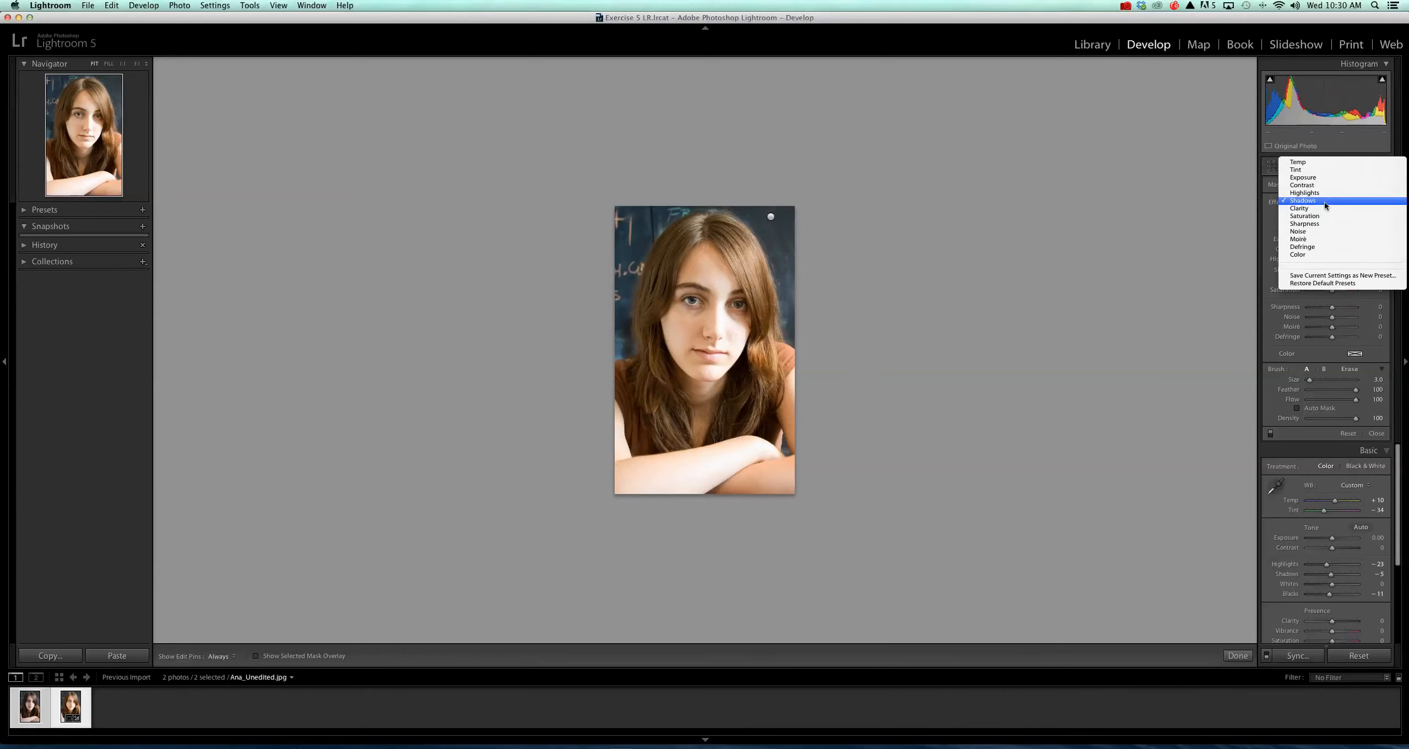
{"action": "left_click", "coordinate": [1312, 208]}
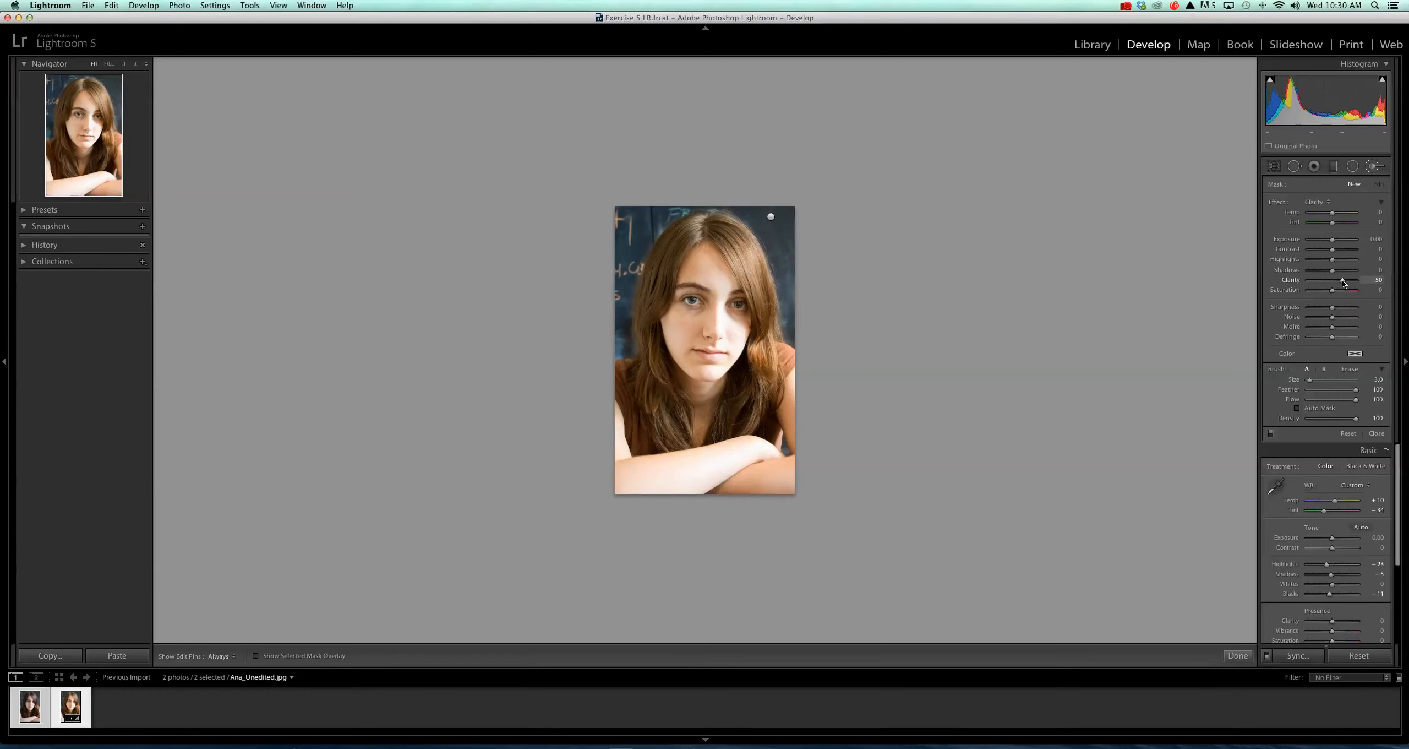
{"action": "left_click_drag", "start_coordinate": [1344, 283], "coordinate": [1354, 286]}
Paint the negative Clarity mask over the facial skin from the forehead down, reduce the softening strength and close the brush
{"action": "left_click", "coordinate": [137, 64]}
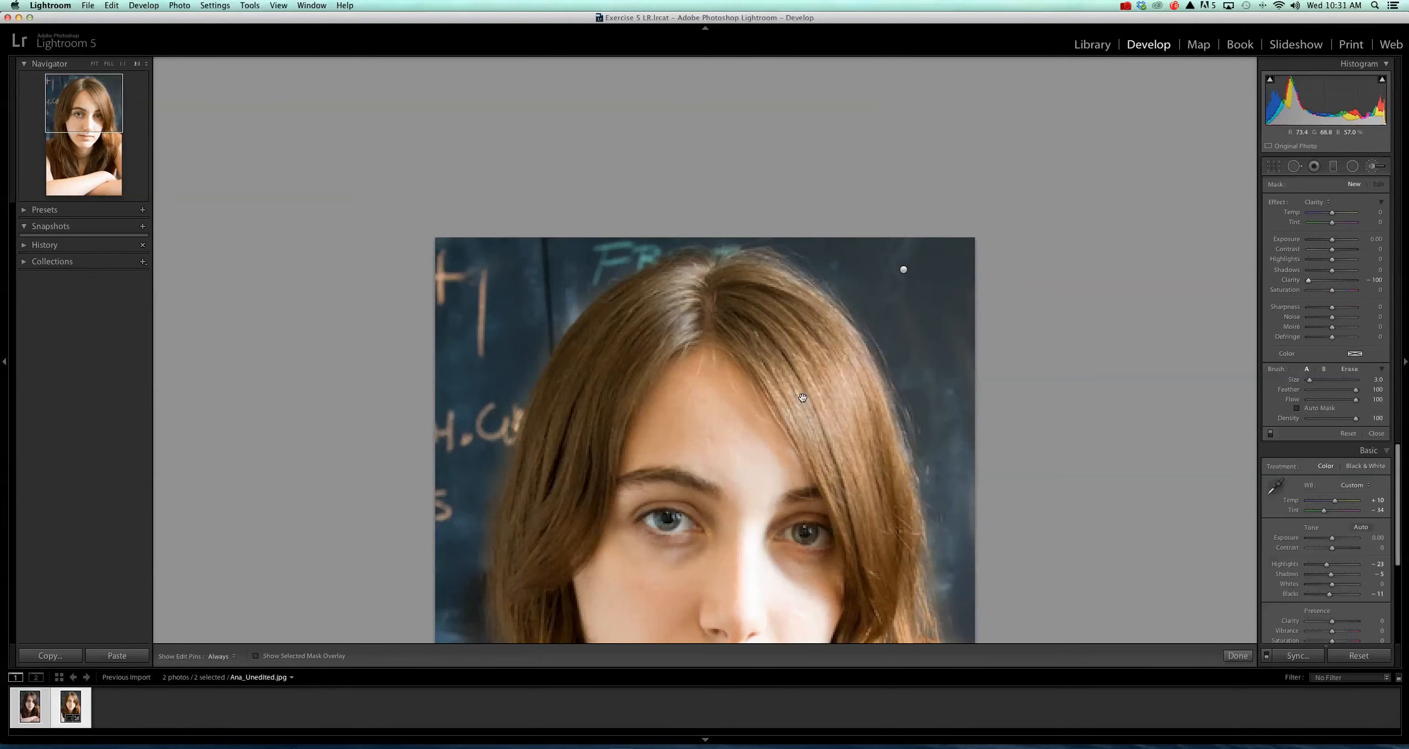
{"action": "mouse_move", "coordinate": [803, 398]}
{"action": "left_mouse_down"}
{"action": "mouse_move", "coordinate": [804, 307]}
{"action": "mouse_move", "coordinate": [710, 204]}
{"action": "left_mouse_up"}
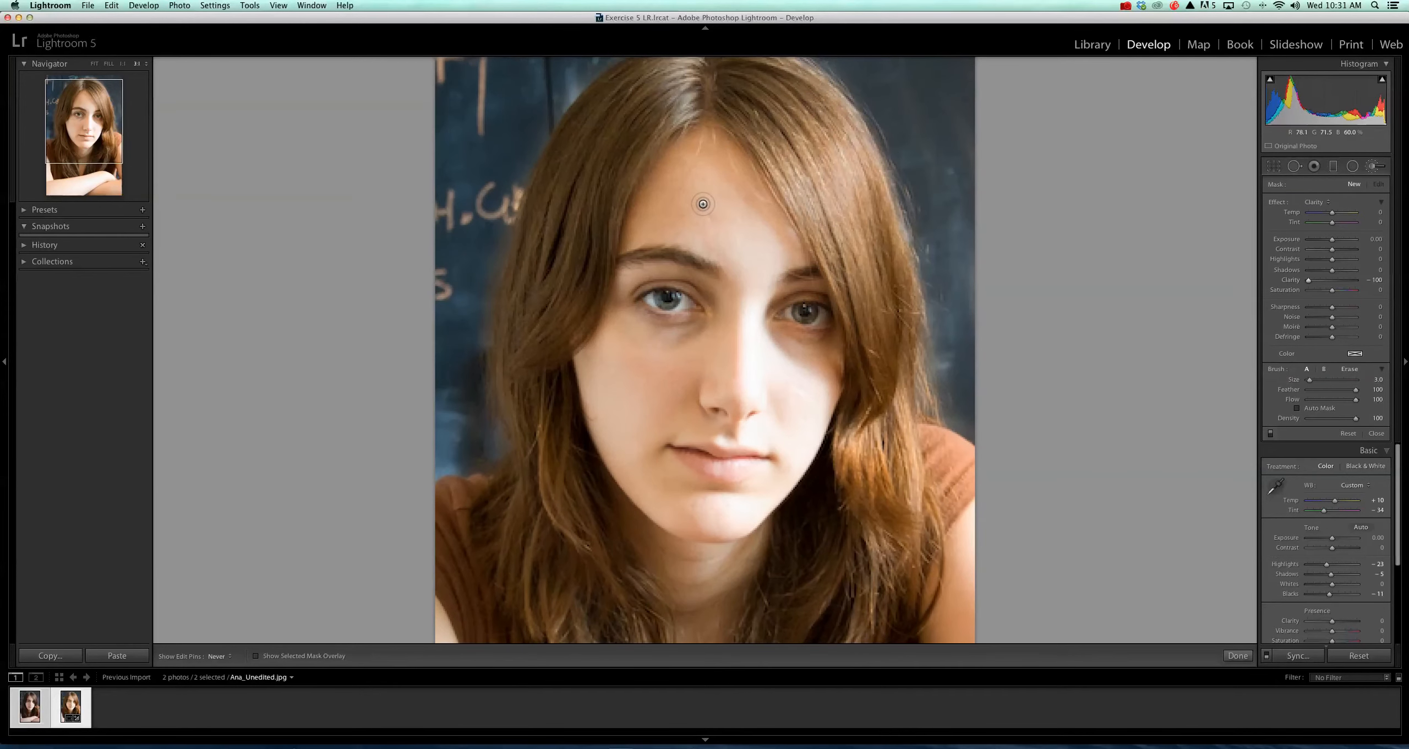
{"action": "key", "text": "h"}
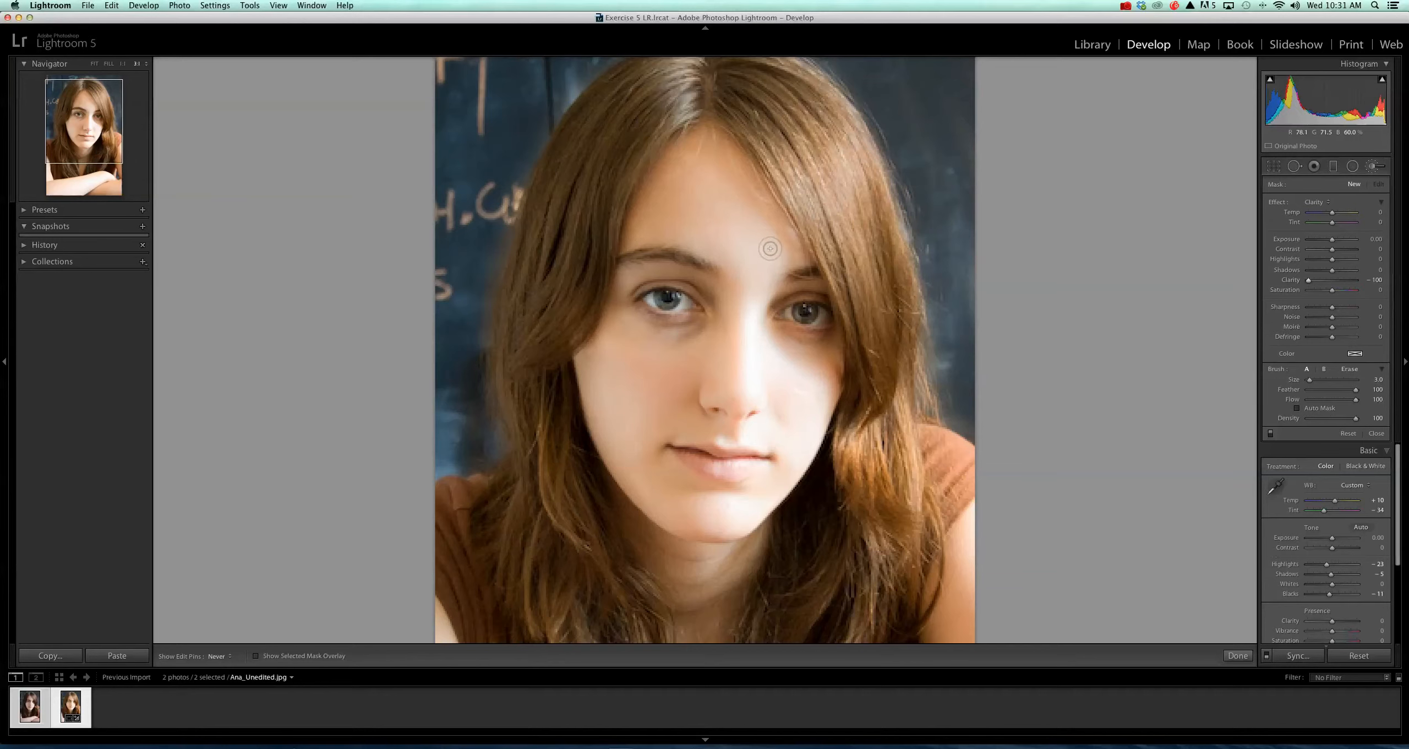
{"action": "left_click_drag", "start_coordinate": [798, 242], "coordinate": [795, 243]}
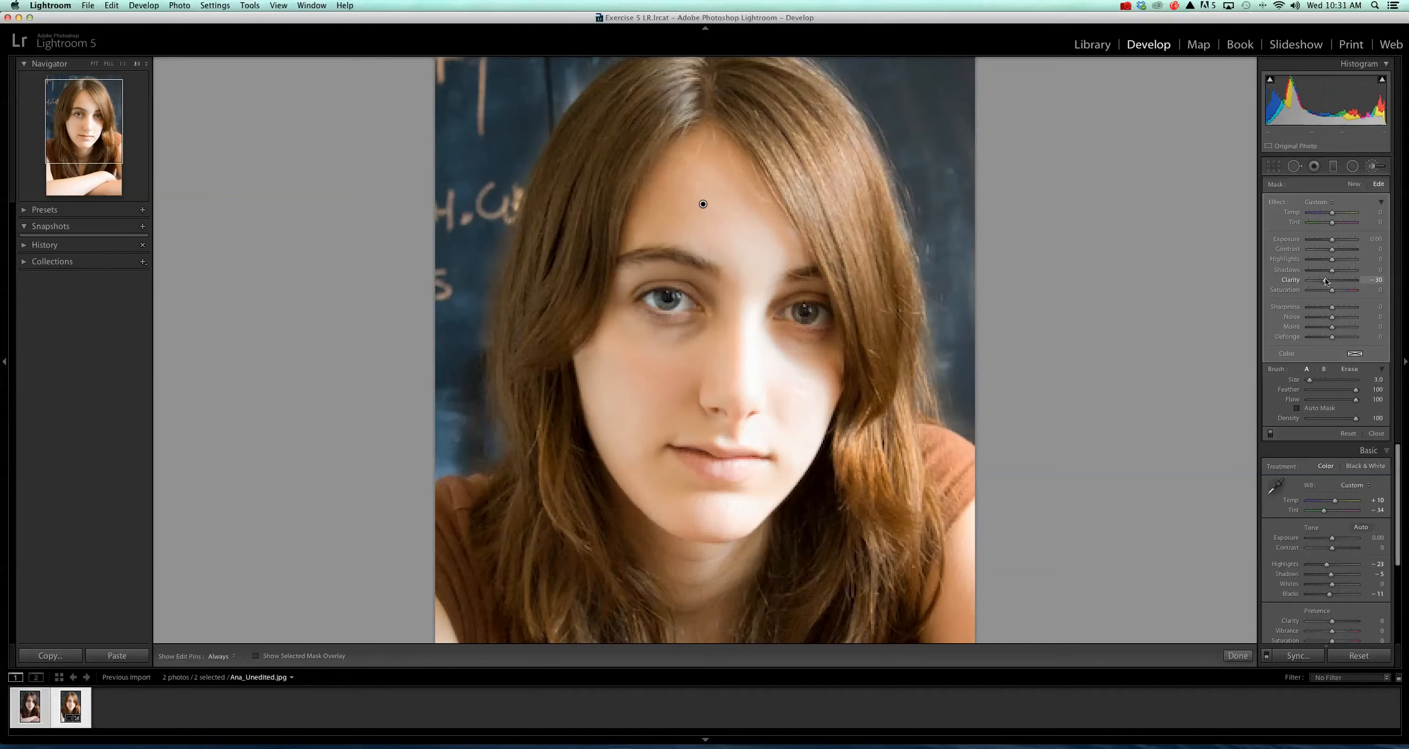
{"action": "left_click", "coordinate": [1238, 656]}
Compare the overall color and skin softness of the unedited portrait with the edited version
{"action": "key", "text": "Right"}
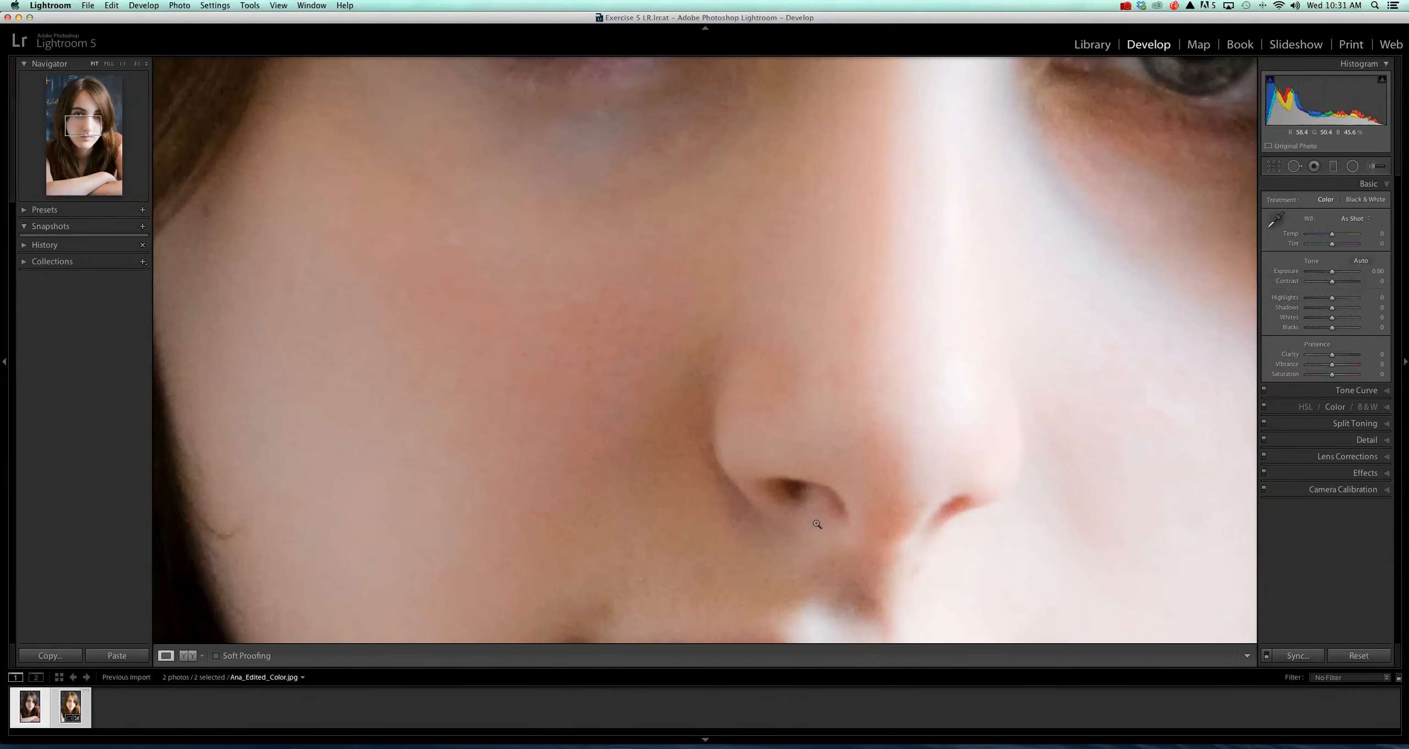
{"action": "left_click", "coordinate": [816, 524]}
{"action": "key", "text": "Right"}
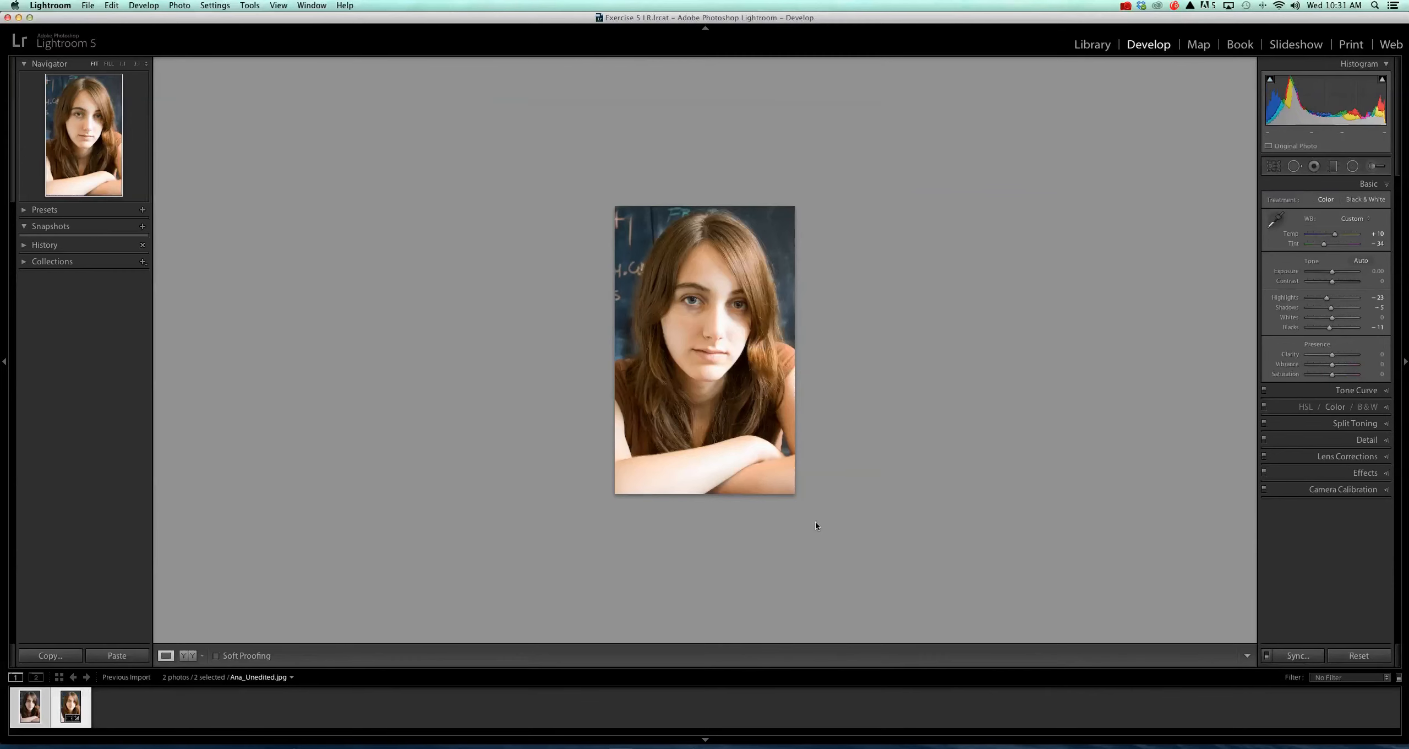
{"action": "key", "text": "Left"}
{"action": "key", "text": "Right"}
{"action": "key", "text": "Left"}
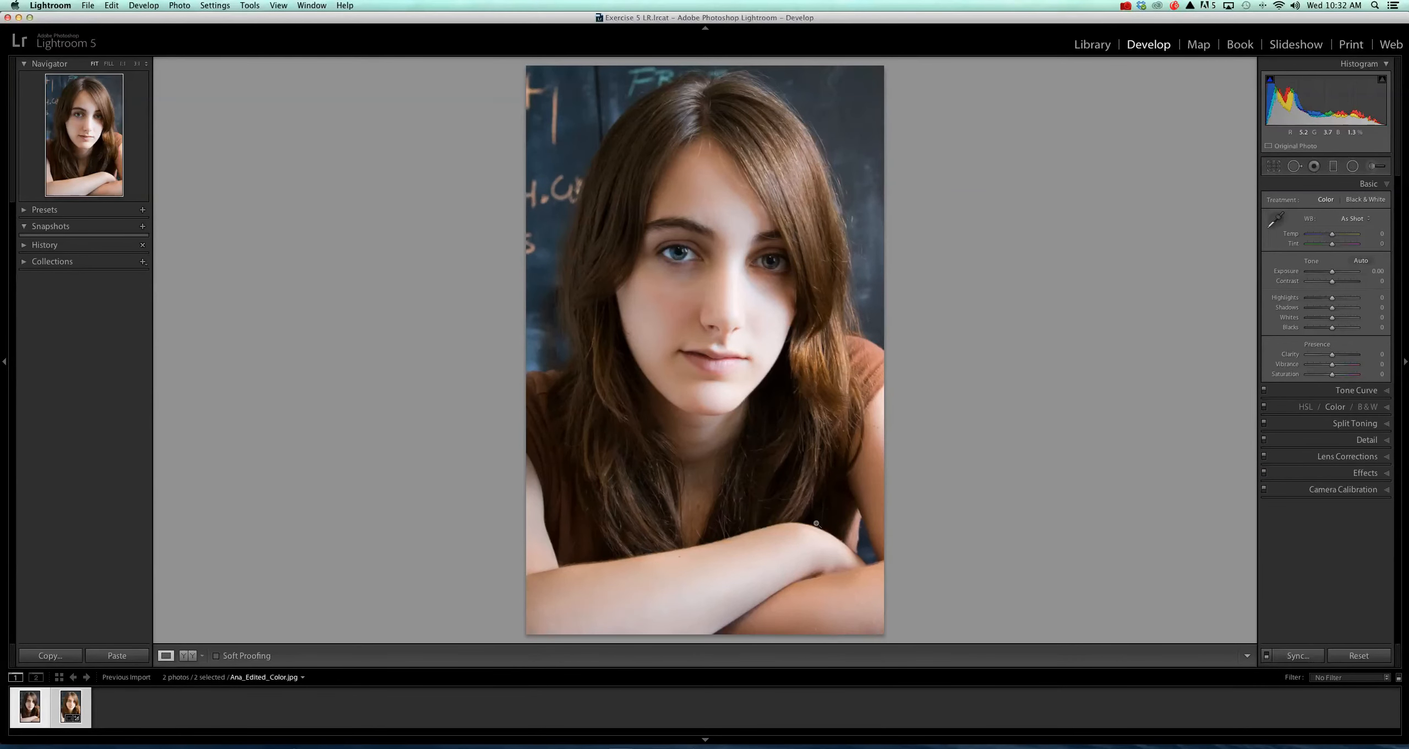
{"action": "key", "text": "Right"}
{"action": "key", "text": "Left"}
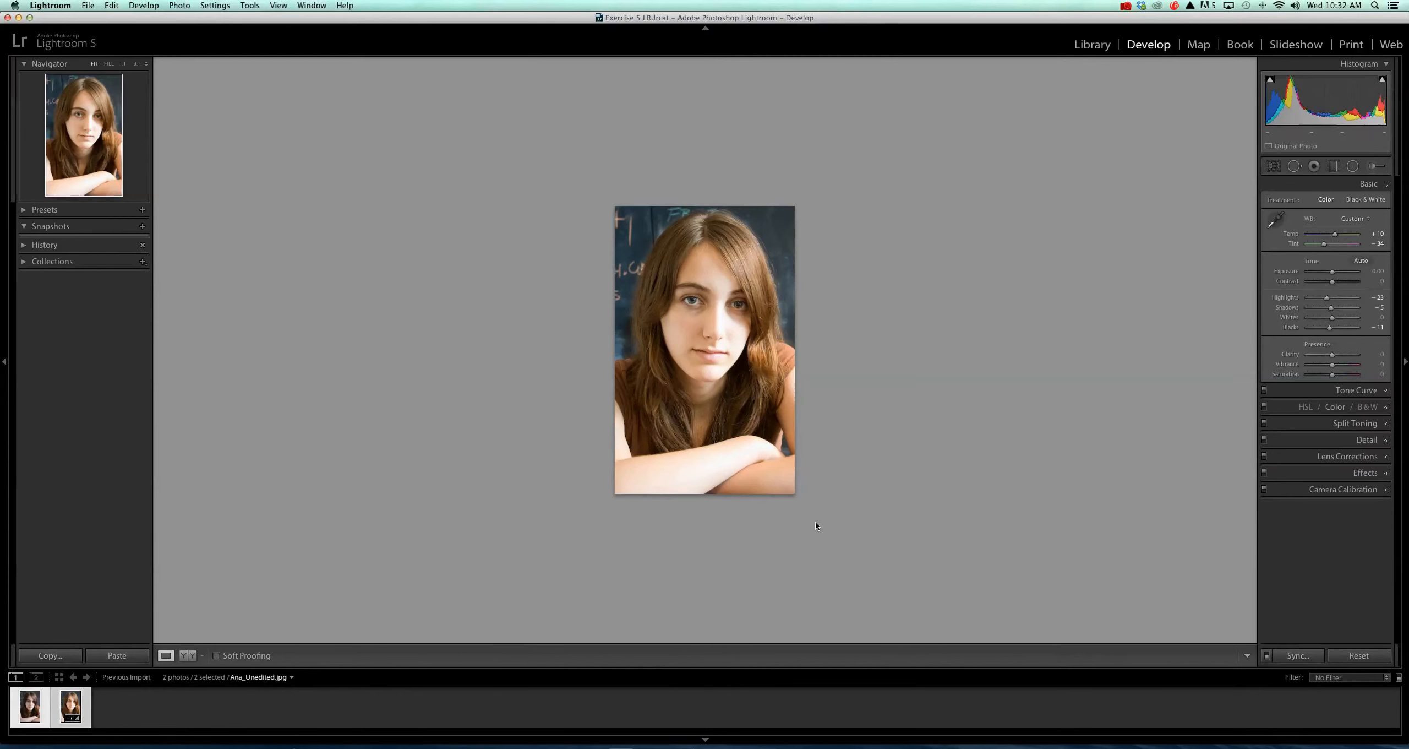
{"action": "key", "text": "Right"}
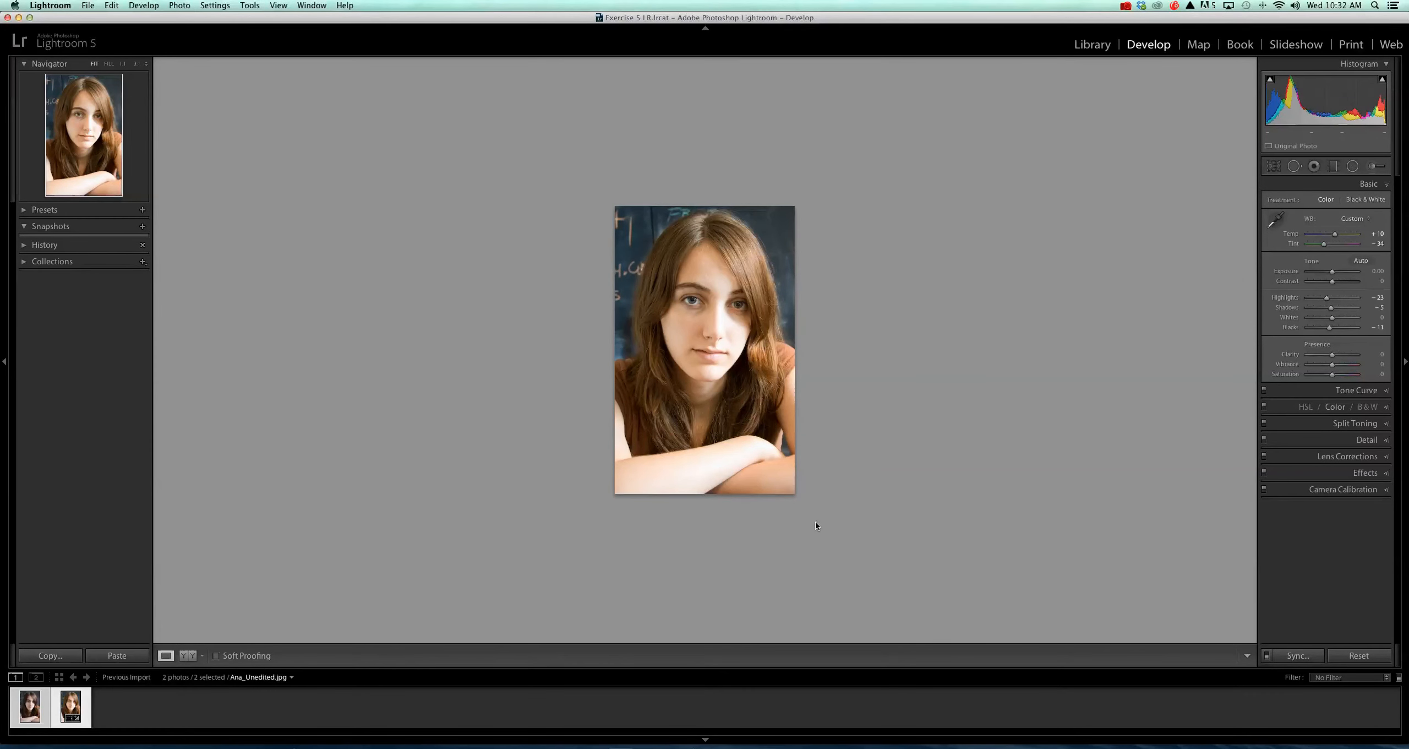
{"action": "key", "text": "Left"}
{"action": "key", "text": "Right"}
{"action": "key", "text": "Left"}
{"action": "key", "text": "Right"}
{"action": "left_click", "coordinate": [1276, 220]}
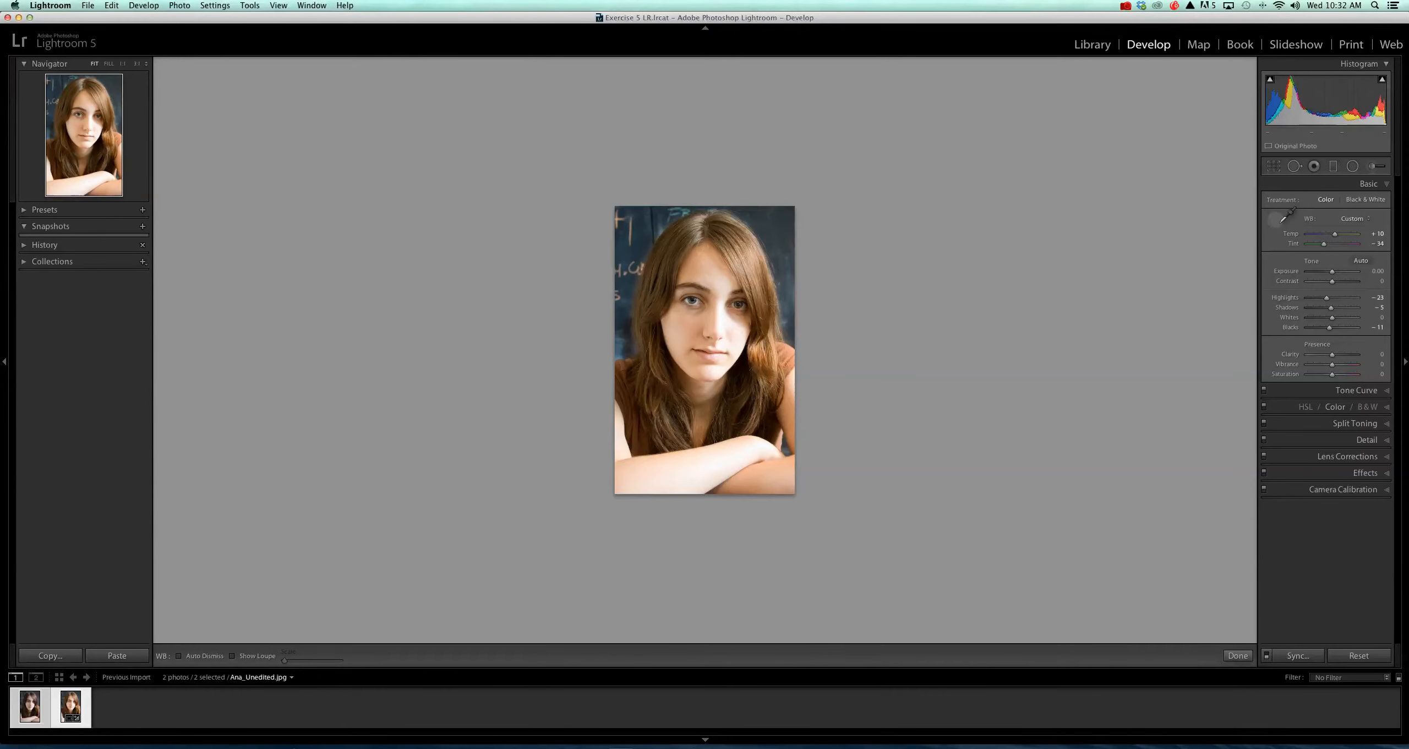
{"action": "left_click", "coordinate": [1278, 220]}
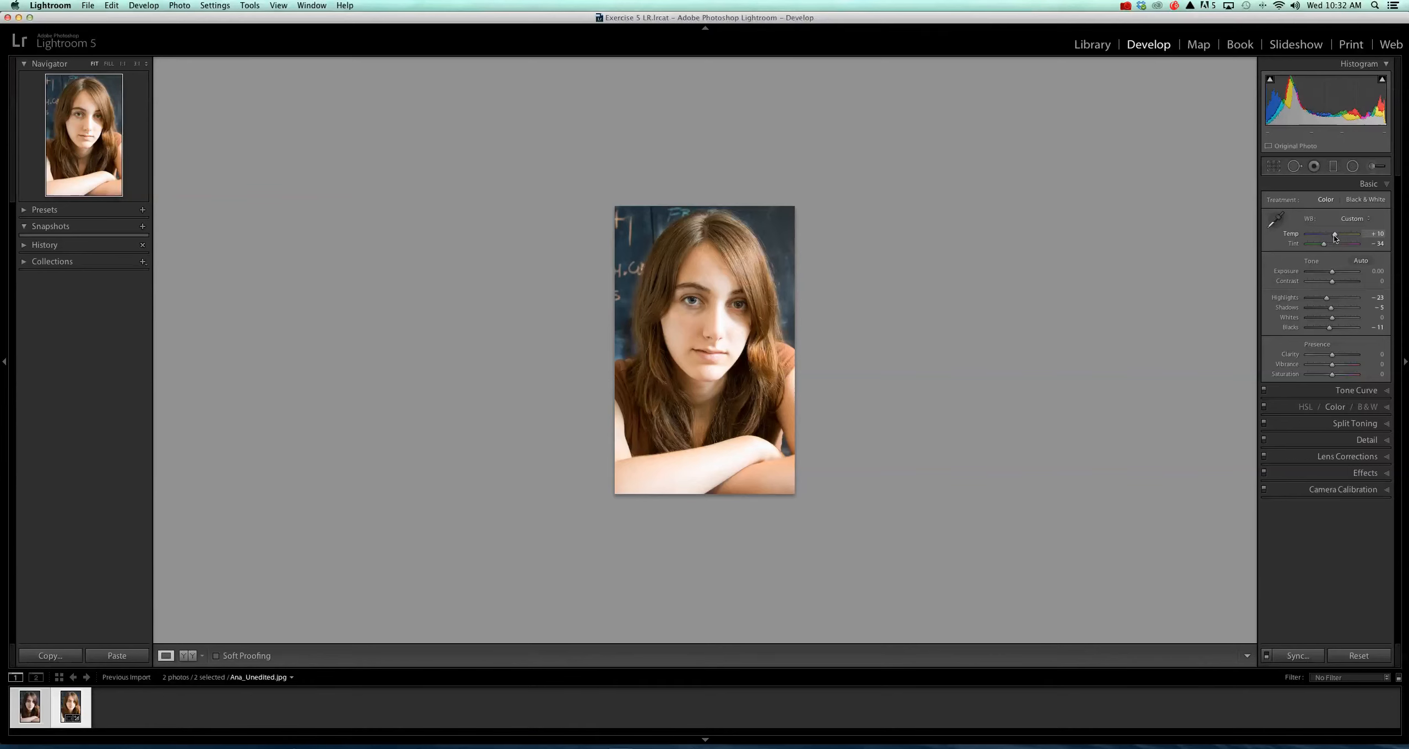
{"action": "left_click", "coordinate": [725, 396]}
{"action": "left_click", "coordinate": [725, 397]}
Set the unedited portrait's white balance Temp to -5, checking it against the edited version
{"action": "left_click_drag", "start_coordinate": [1334, 234], "coordinate": [1331, 236]}
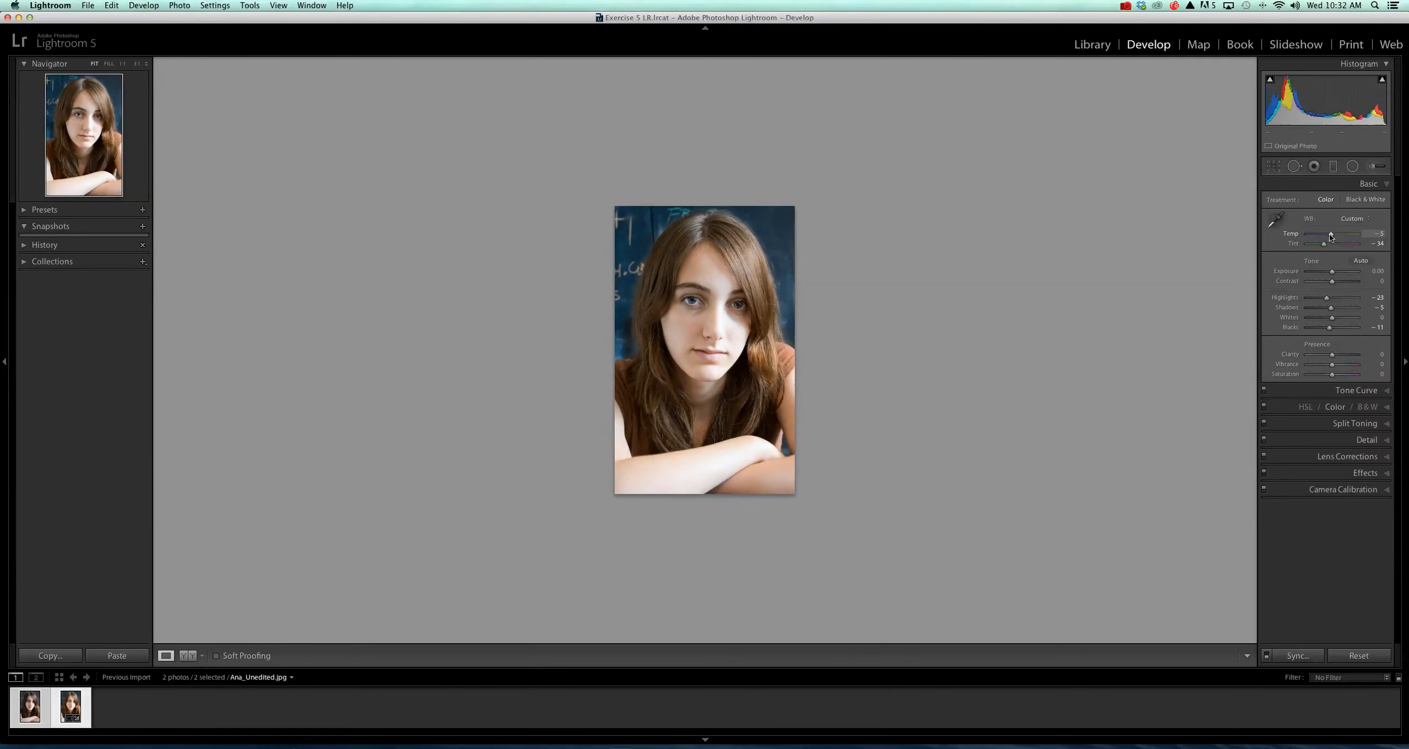
{"action": "key", "text": "Right"}
{"action": "key", "text": "Left"}
{"action": "left_click_drag", "start_coordinate": [1331, 237], "coordinate": [1331, 239]}
Examine the color temperature and dark tones of the portrait against the edited version
{"action": "key", "text": "Left"}
{"action": "key", "text": "Right"}
{"action": "key", "text": "Left"}
{"action": "key", "text": "Right"}
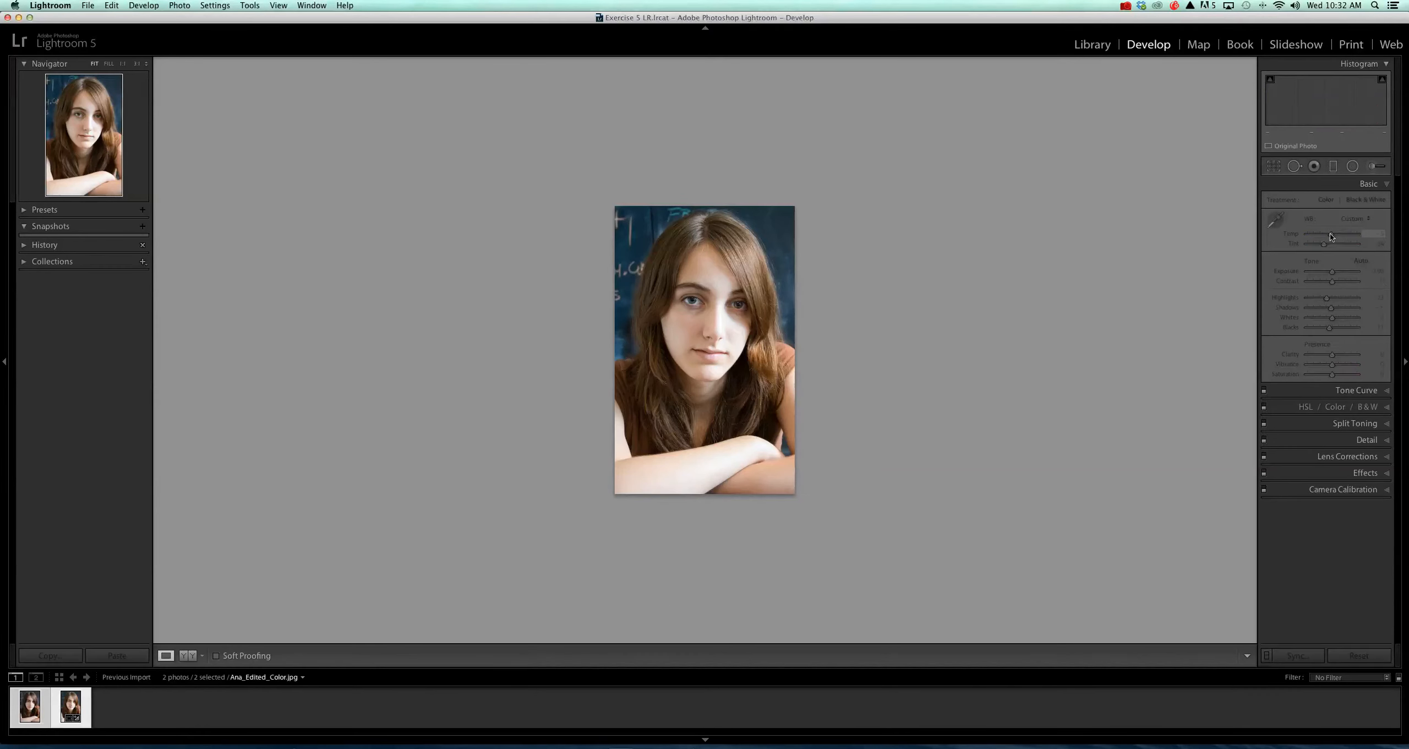
{"action": "key", "text": "Left"}
{"action": "key", "text": "Right"}
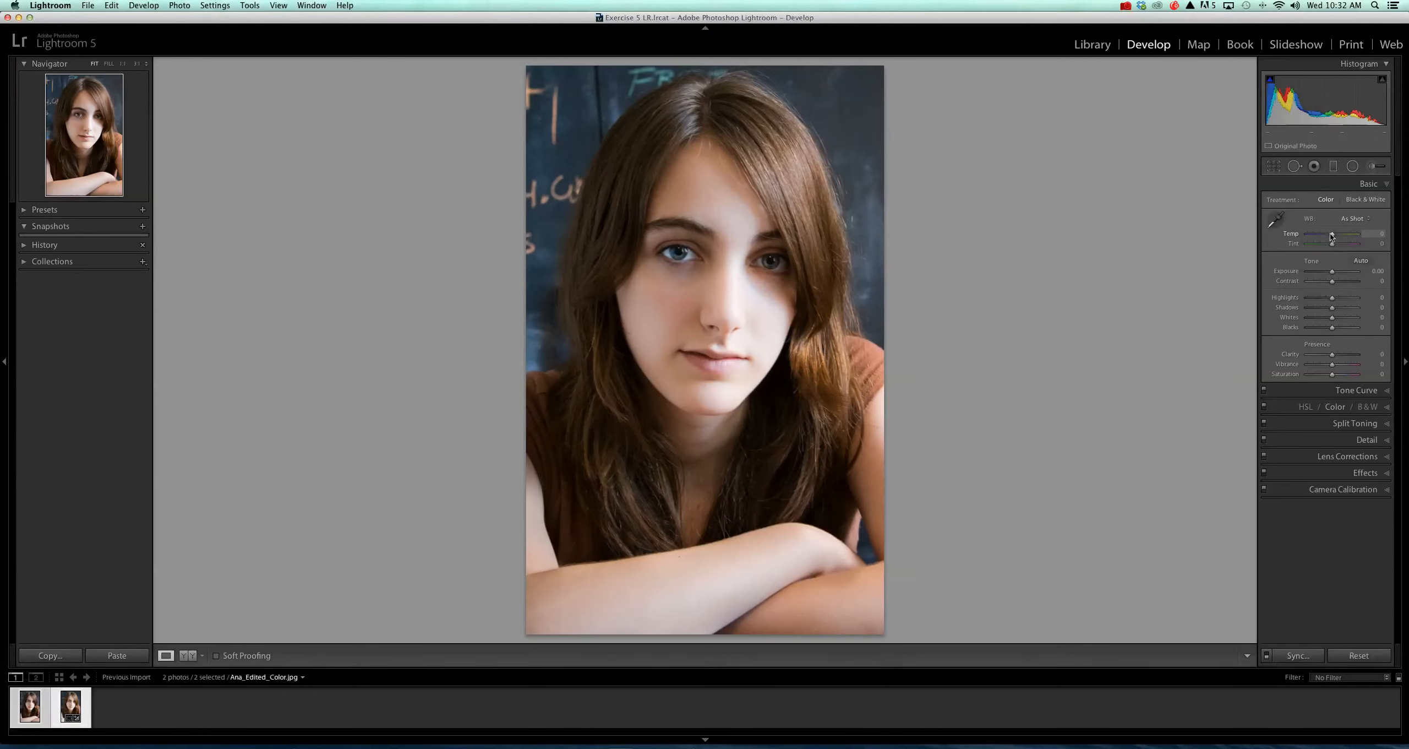
{"action": "key", "text": "Left"}
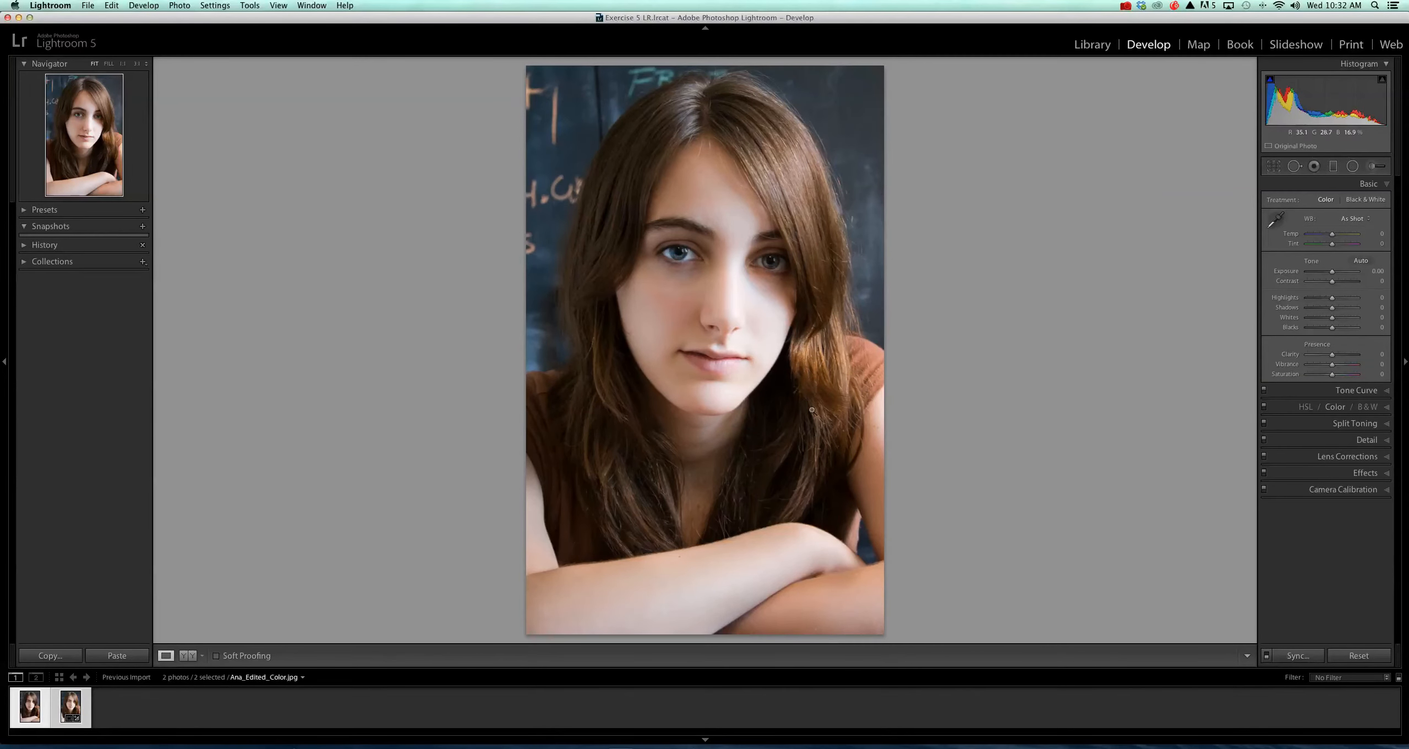
{"action": "key", "text": "Right"}
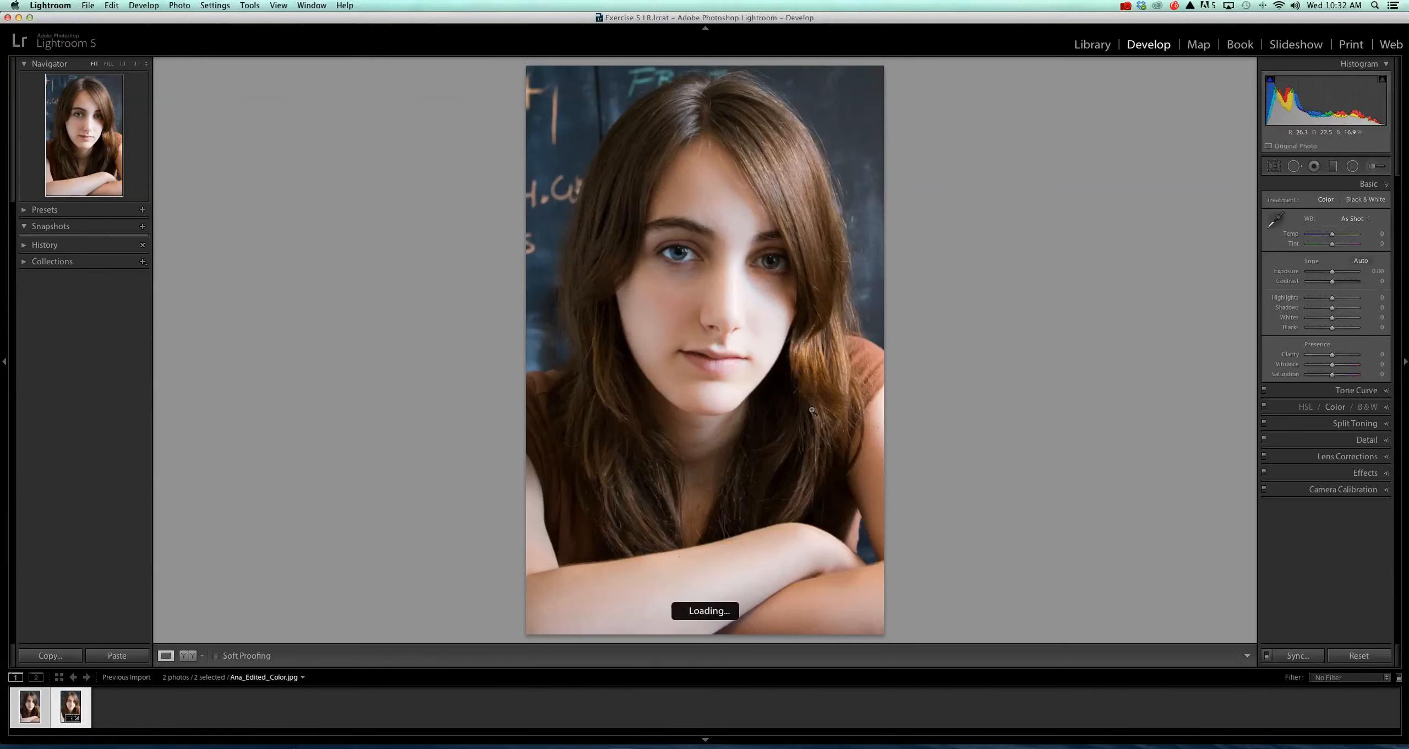
{"action": "key", "text": "Left"}
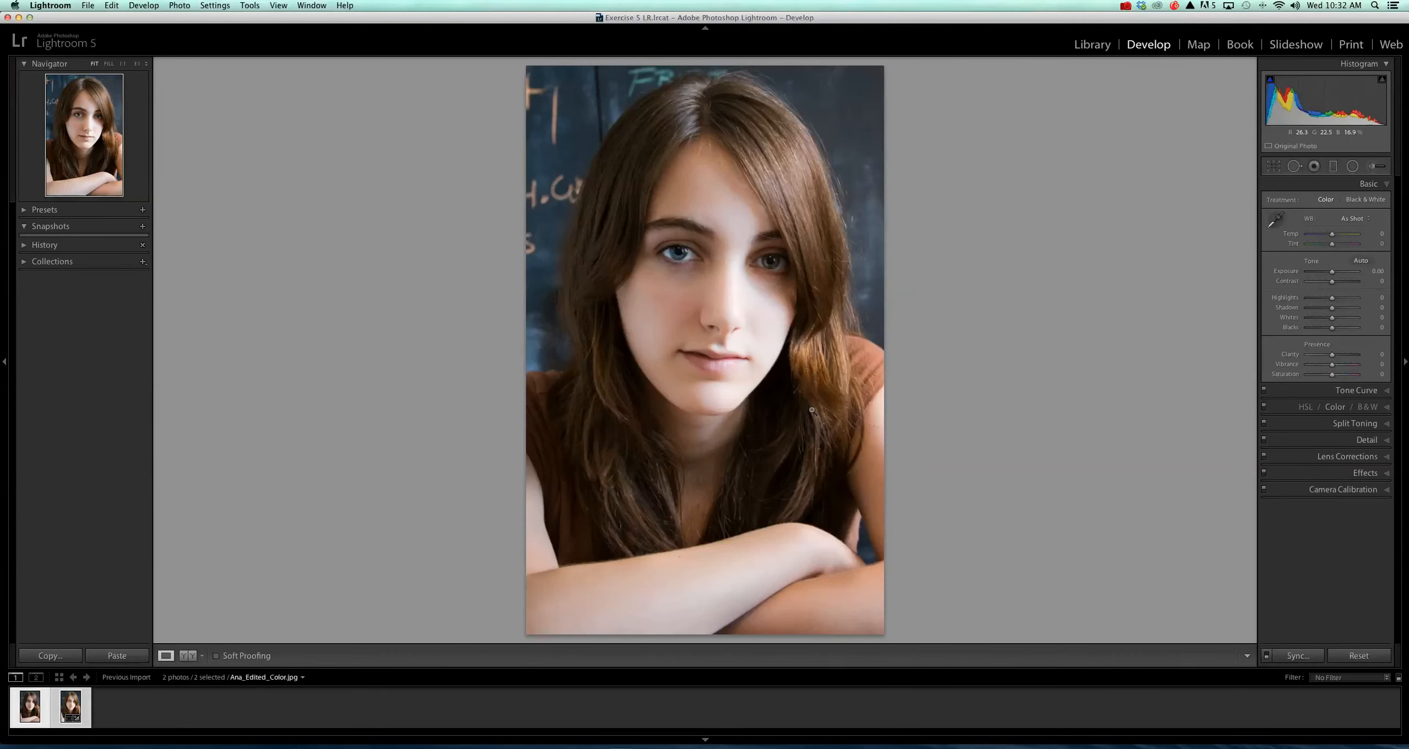
{"action": "key", "text": "Right"}
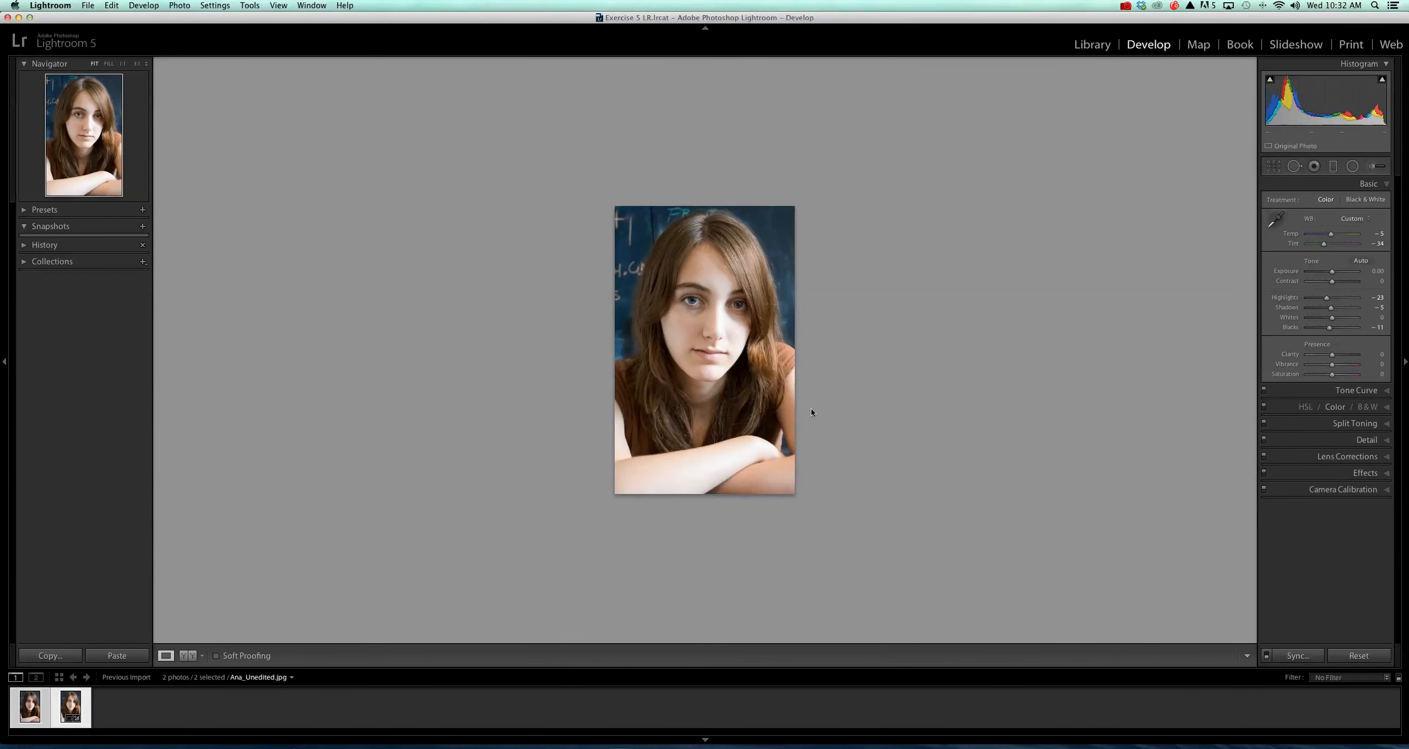
{"action": "key", "text": "Left"}
{"action": "key", "text": "Left"}
Set the portrait's Blacks to -25 and compare the dark tones and eyes with the edited version
{"action": "left_click_drag", "start_coordinate": [1330, 329], "coordinate": [1327, 329]}
{"action": "key", "text": "Left"}
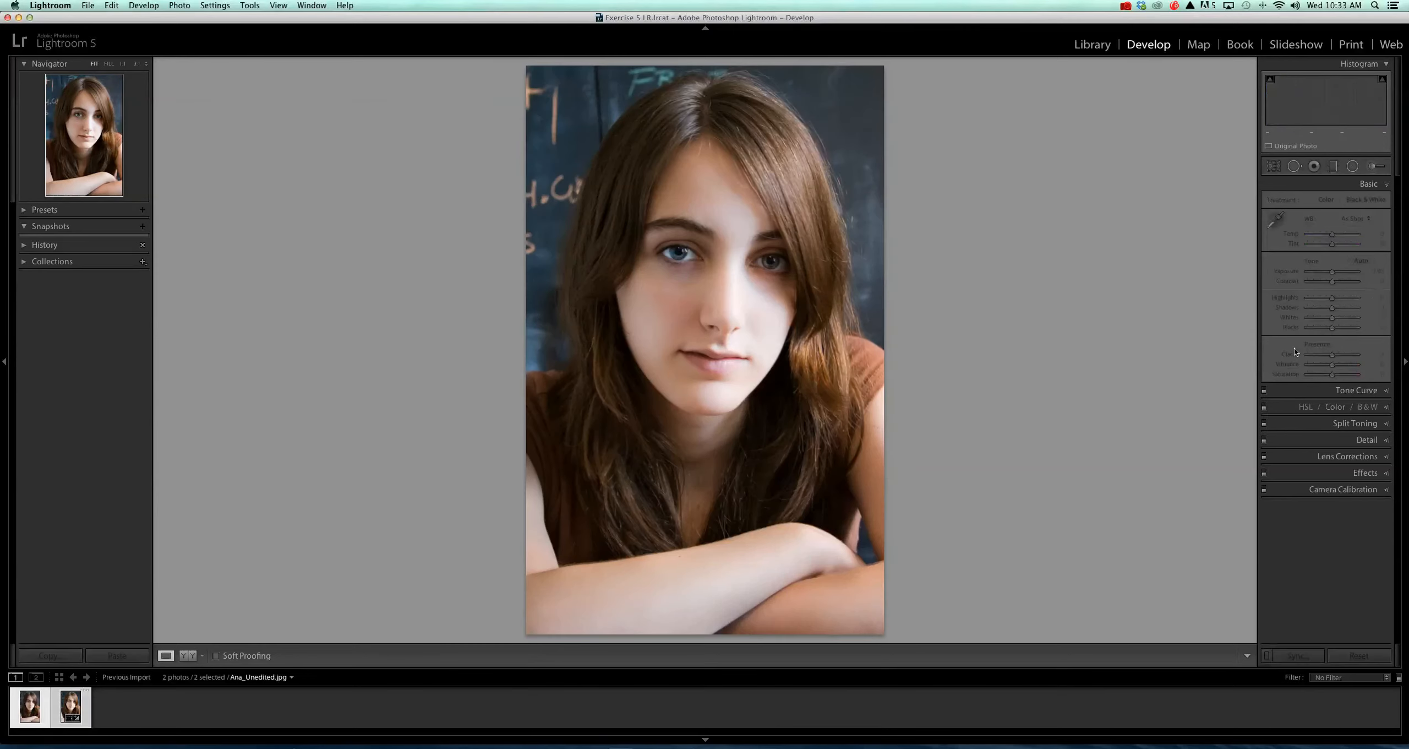
{"action": "key", "text": "Right"}
{"action": "key", "text": "Left"}
{"action": "key", "text": "Right"}
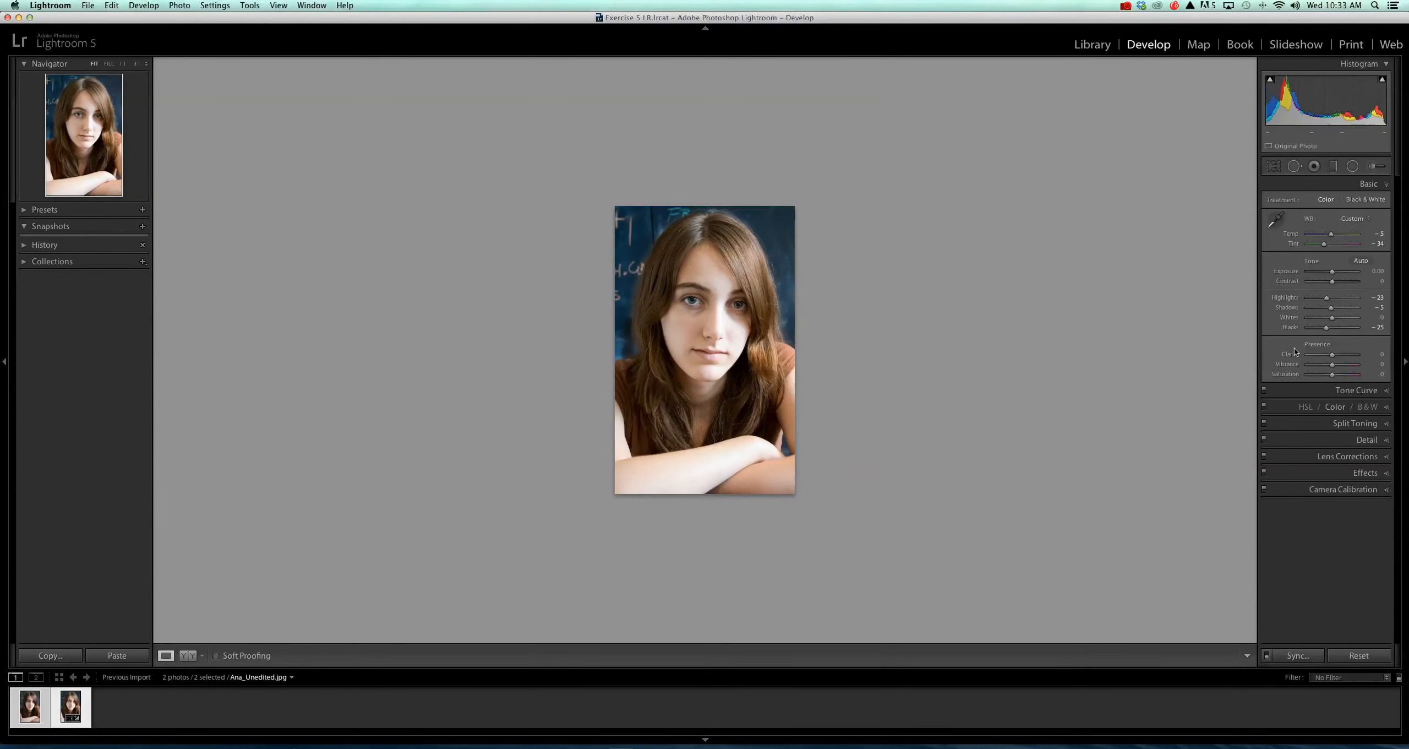
{"action": "key", "text": "Left"}
{"action": "key", "text": "Right"}
{"action": "key", "text": "Left"}
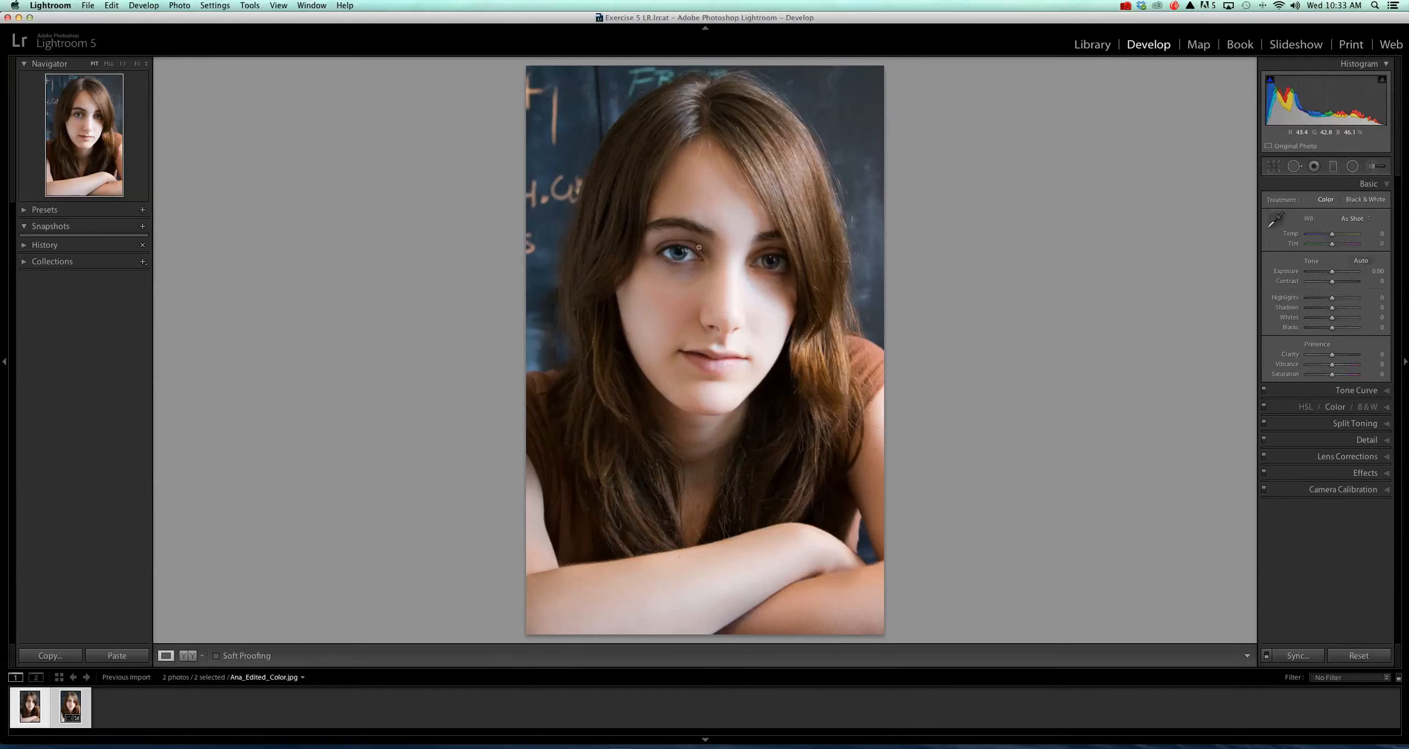
{"action": "key", "text": "Right"}
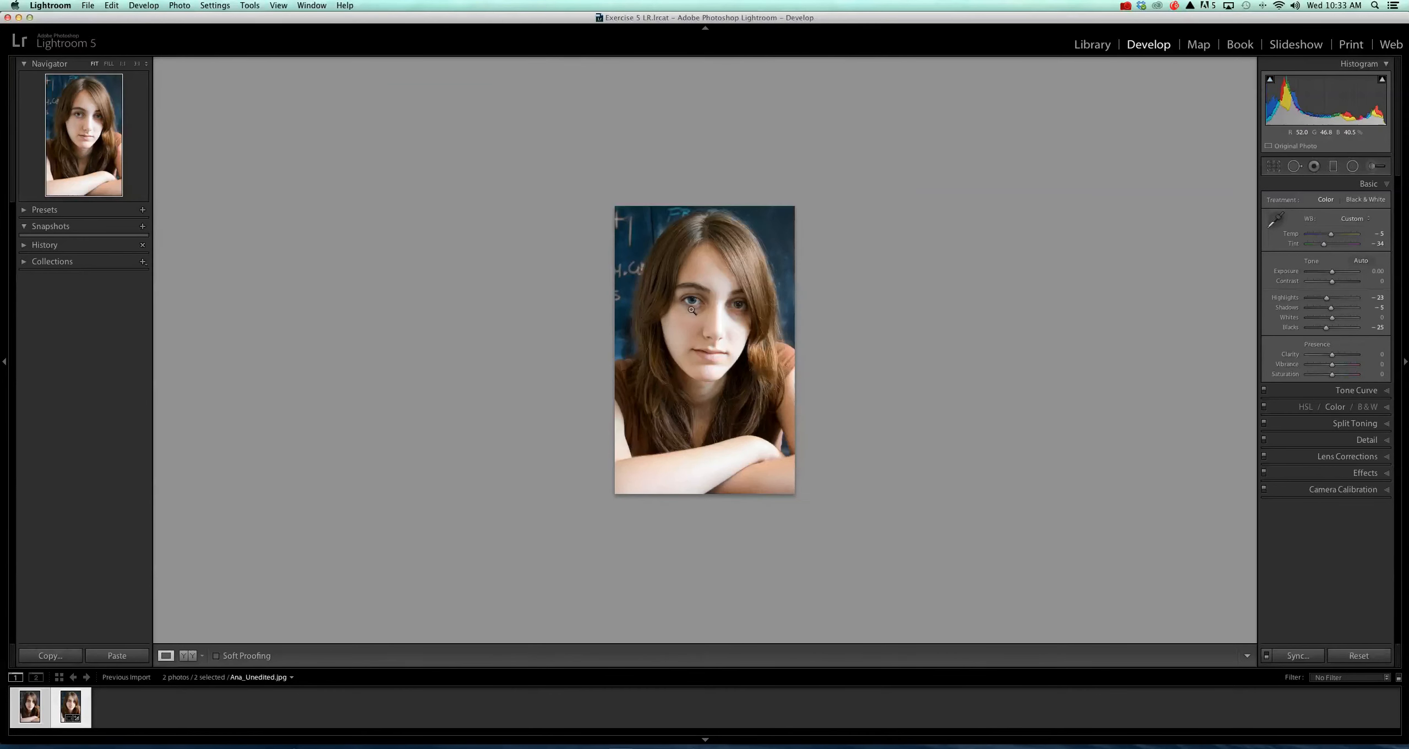
Brush a new Shadows mask over the darker eye area, raise its Shadows, close the brush and compare with the edited version
{"action": "left_click", "coordinate": [1373, 166]}
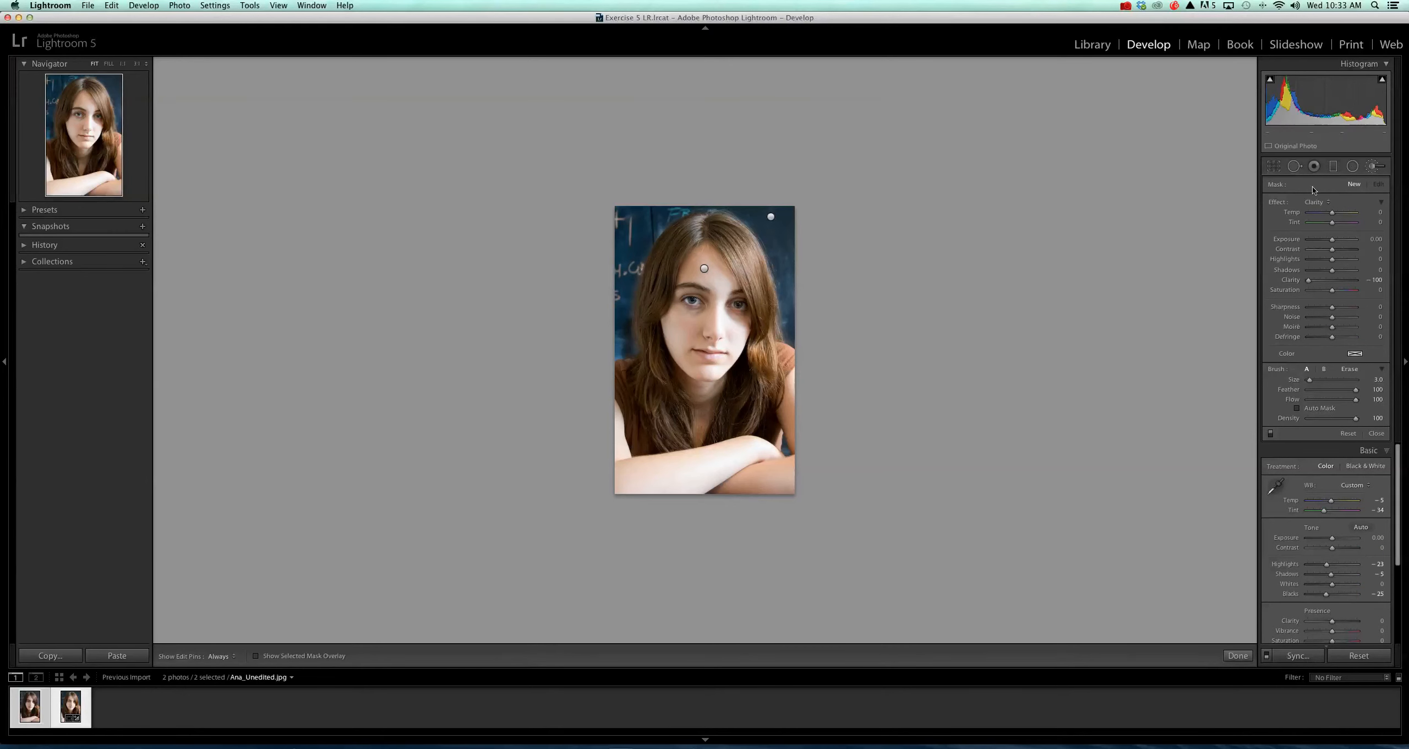
{"action": "left_click", "coordinate": [1321, 202]}
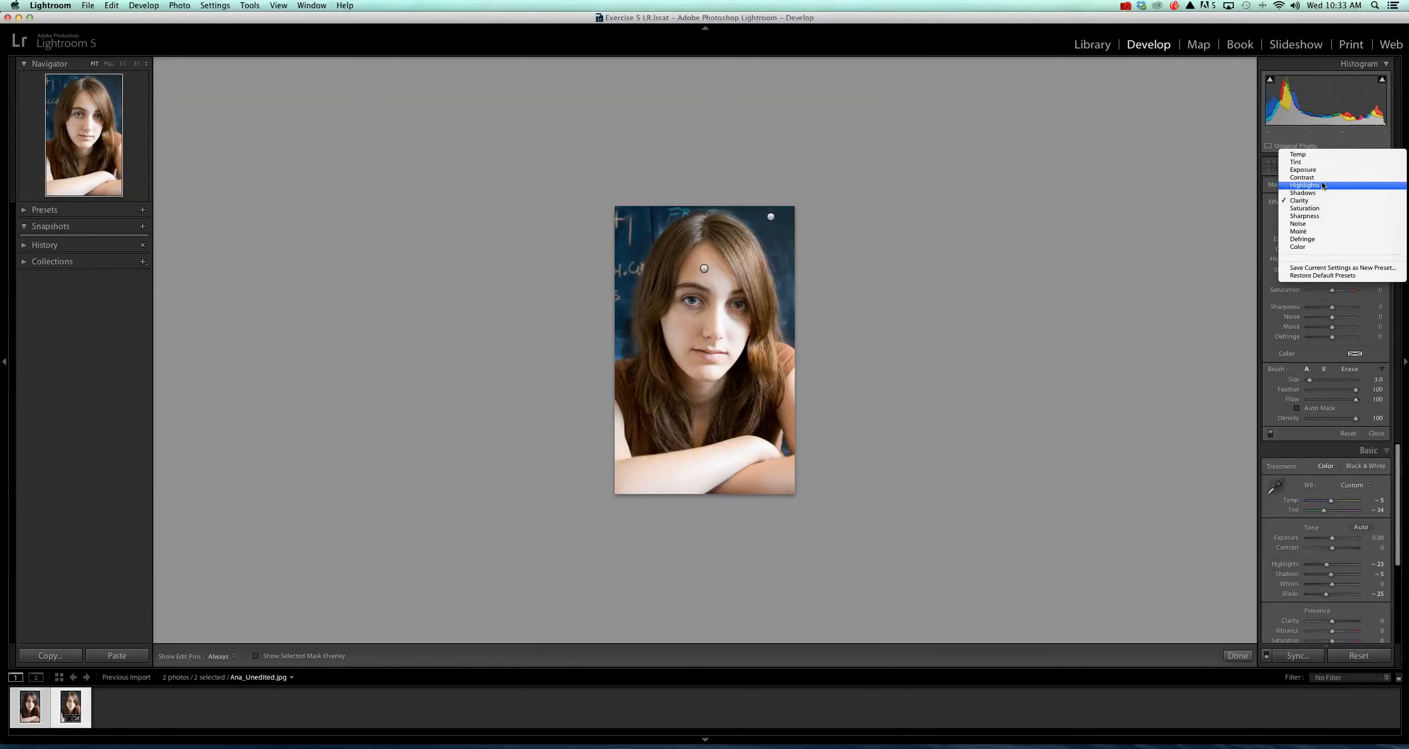
{"action": "left_click", "coordinate": [1321, 193]}
{"action": "key", "text": "h"}
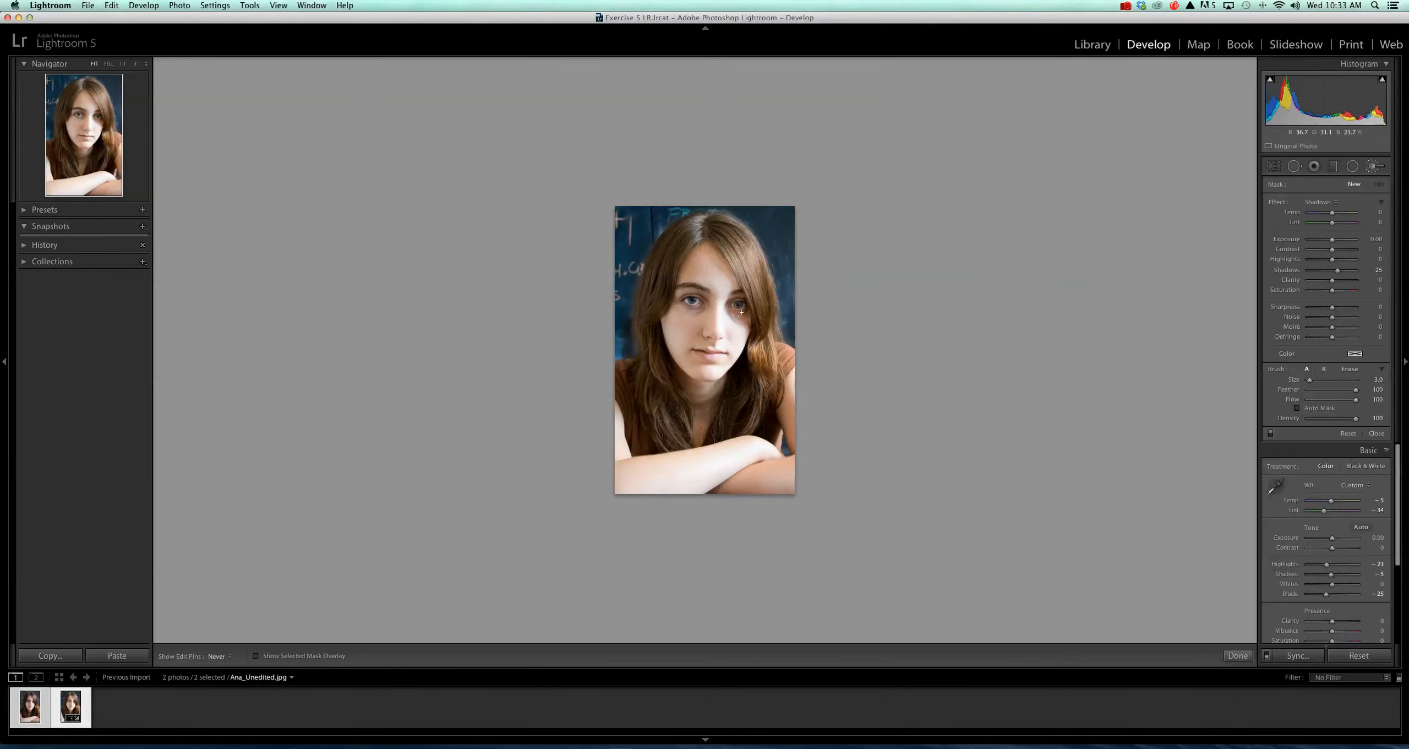
{"action": "left_click", "coordinate": [747, 321]}
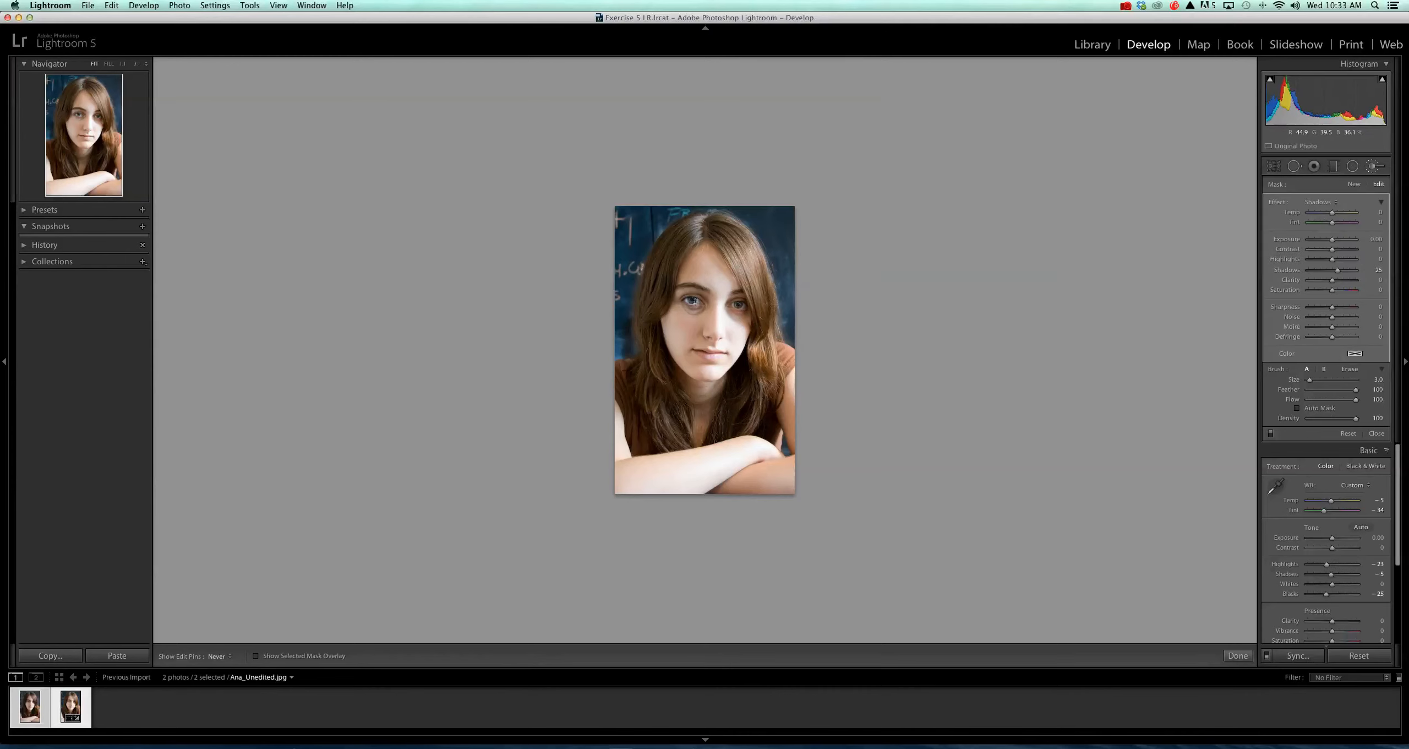
{"action": "key", "text": "h"}
{"action": "mouse_move", "coordinate": [1339, 273]}
{"action": "left_mouse_down"}
{"action": "mouse_move", "coordinate": [1354, 273]}
{"action": "mouse_move", "coordinate": [1297, 272]}
{"action": "mouse_move", "coordinate": [1344, 273]}
{"action": "left_mouse_up"}
{"action": "left_click", "coordinate": [1238, 655]}
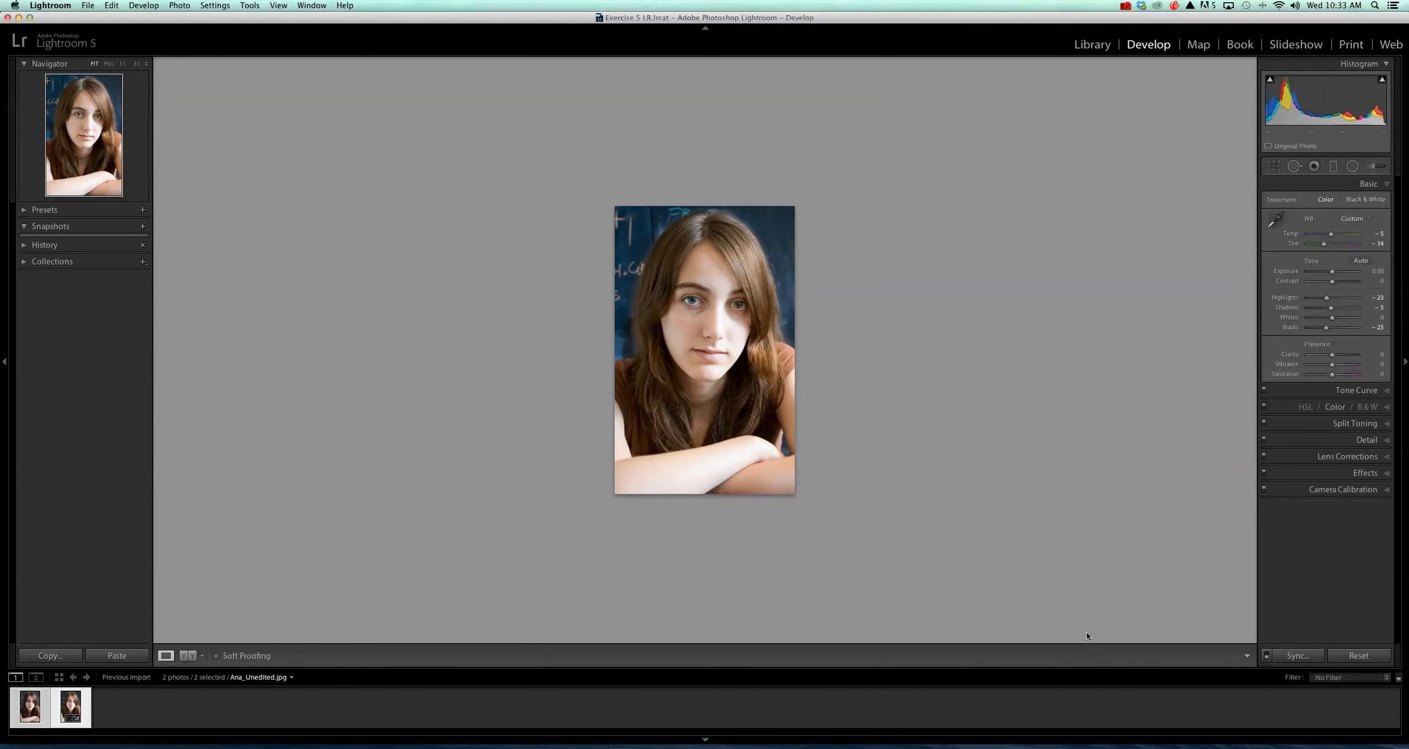
{"action": "key", "text": "Left"}
{"action": "key", "text": "Right"}
{"action": "key", "text": "Left"}
{"action": "key", "text": "Right"}
{"action": "key", "text": "Left"}
Brush a new mask over the lips, reset its Shadows and Temp to 0, raise its Saturation and close the brush
{"action": "left_click", "coordinate": [1374, 166]}
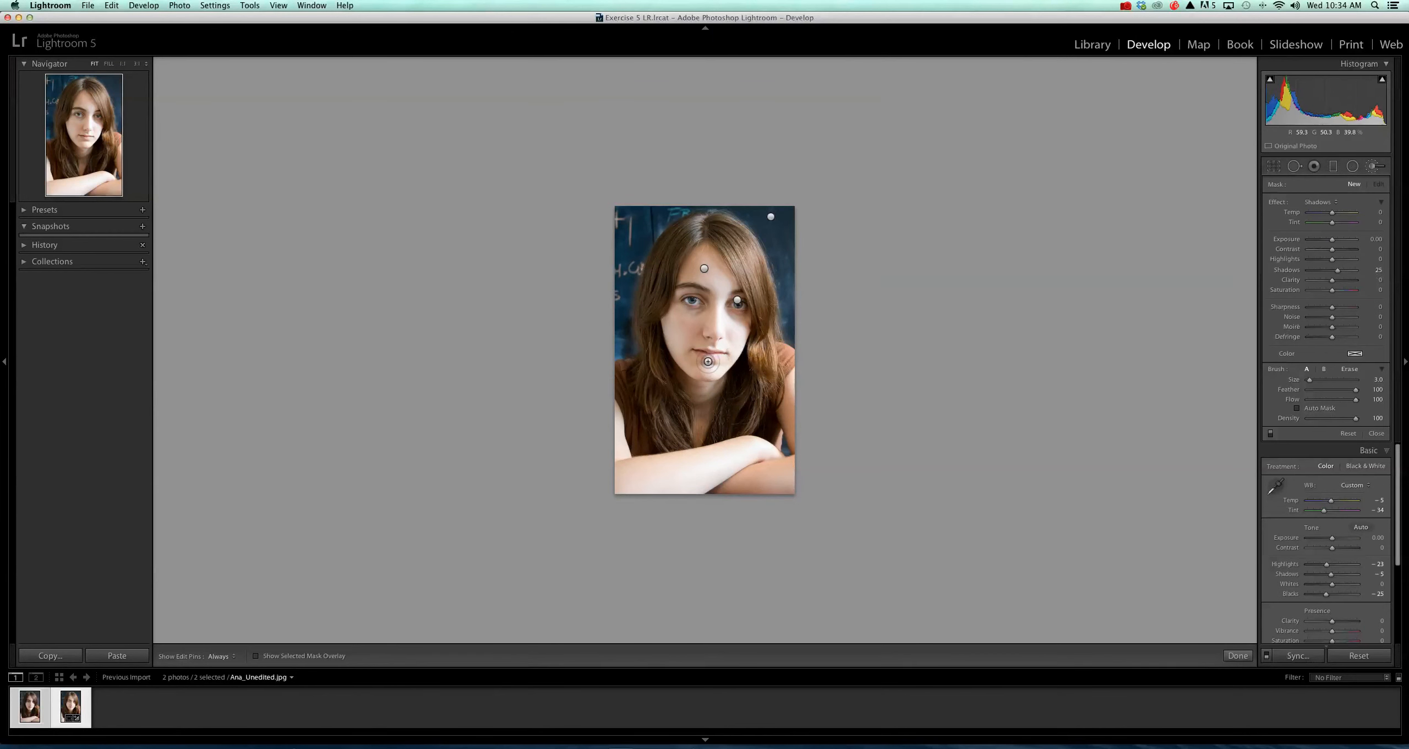
{"action": "left_click", "coordinate": [137, 63]}
{"action": "key", "text": "h"}
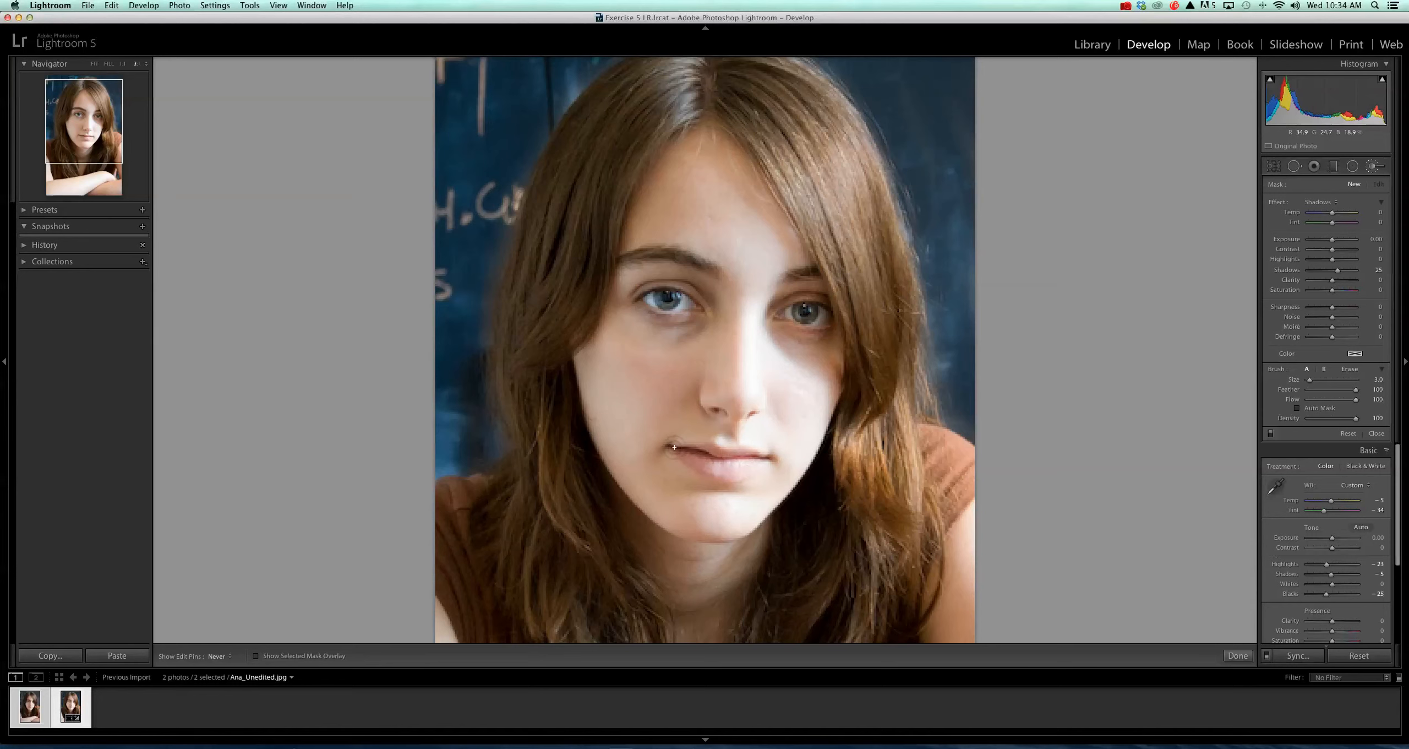
{"action": "key", "text": "h"}
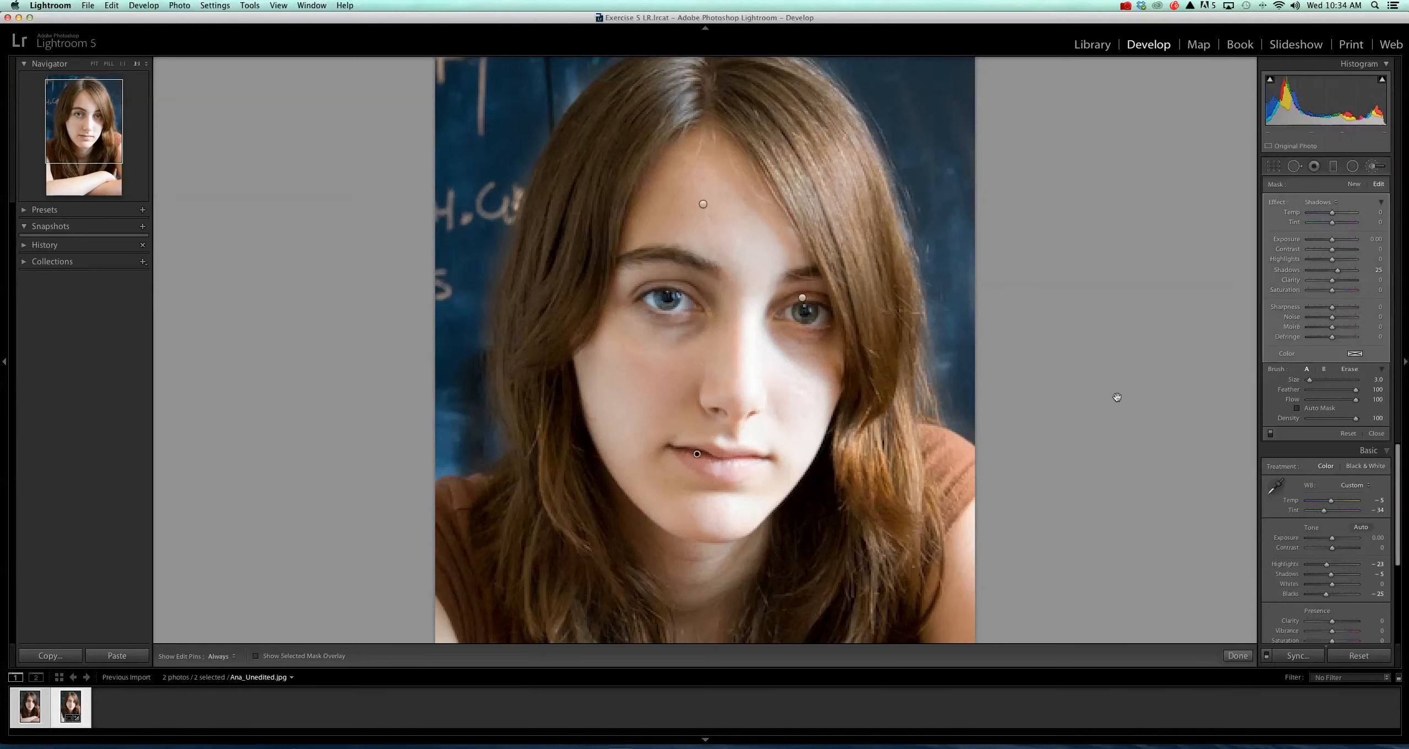
{"action": "double_click", "coordinate": [1339, 272]}
{"action": "left_click", "coordinate": [1333, 202]}
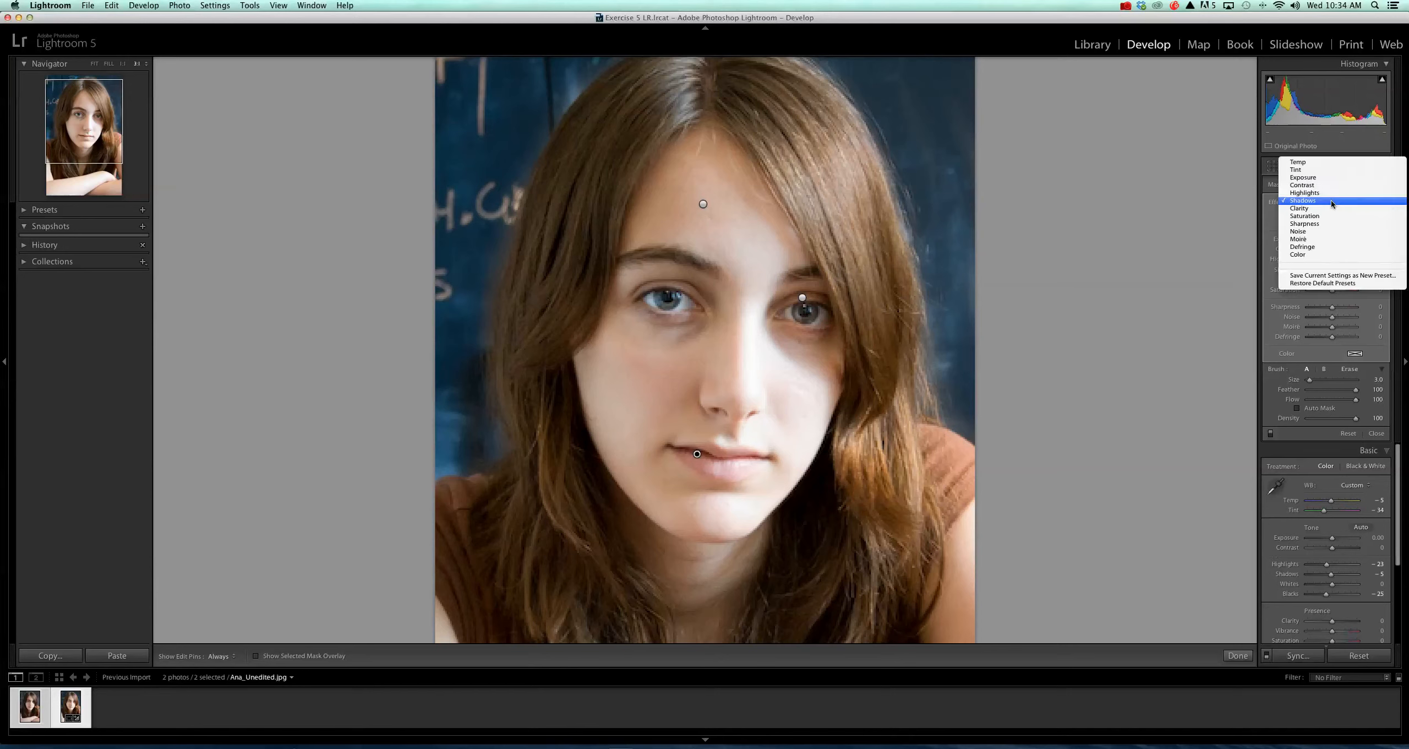
{"action": "left_click", "coordinate": [1322, 163]}
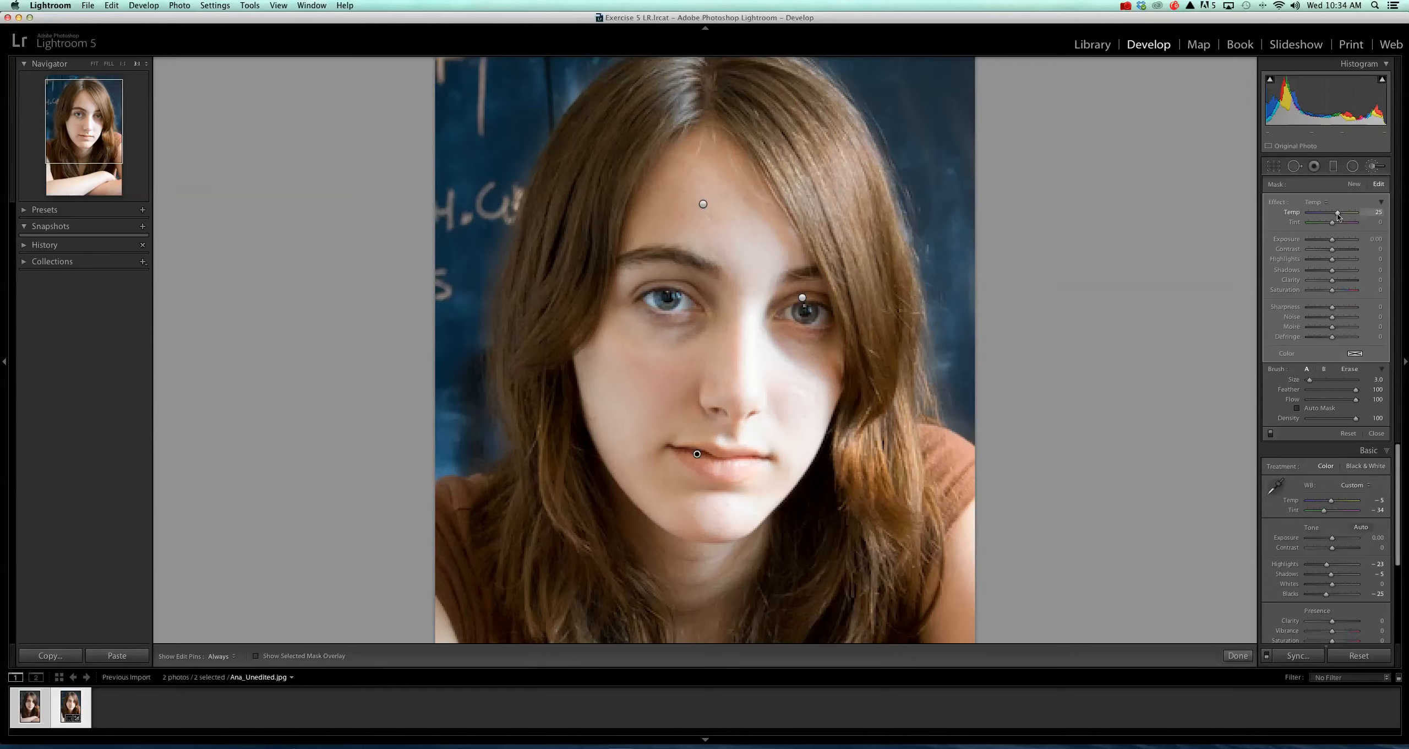
{"action": "left_click_drag", "start_coordinate": [1338, 216], "coordinate": [1332, 216]}
{"action": "left_click_drag", "start_coordinate": [1332, 293], "coordinate": [1341, 294]}
{"action": "left_click", "coordinate": [1238, 655]}
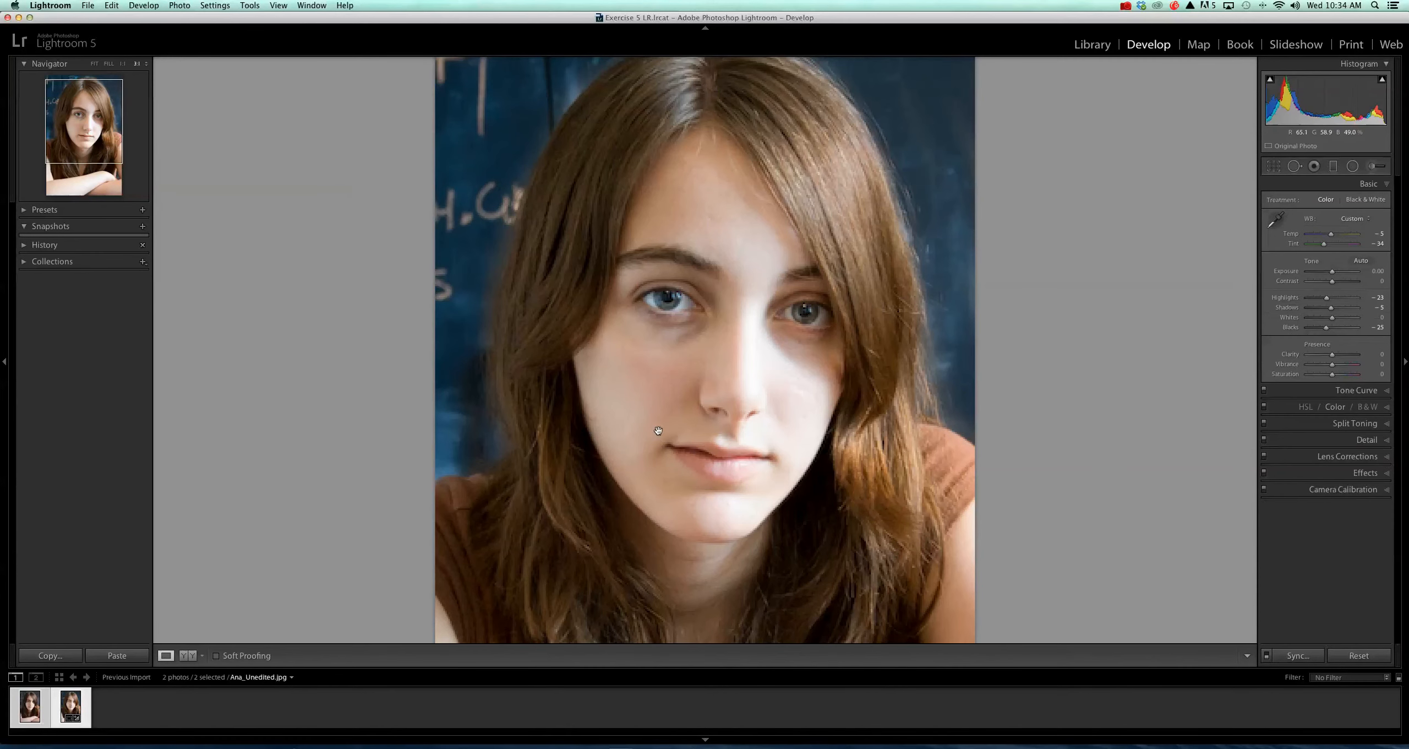
Compare the lips and overall skin tone of the unedited portrait with the edited version
{"action": "left_click", "coordinate": [658, 430]}
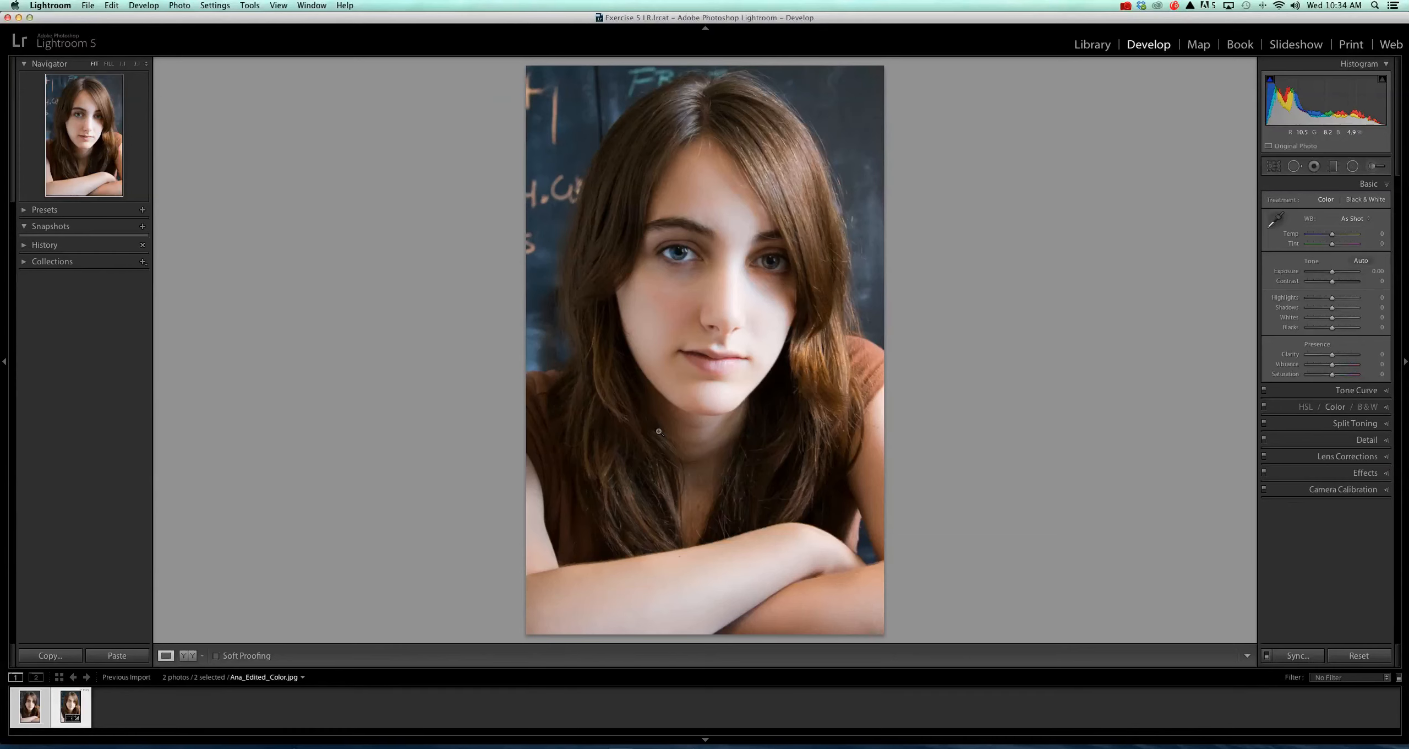
{"action": "key", "text": "Left"}
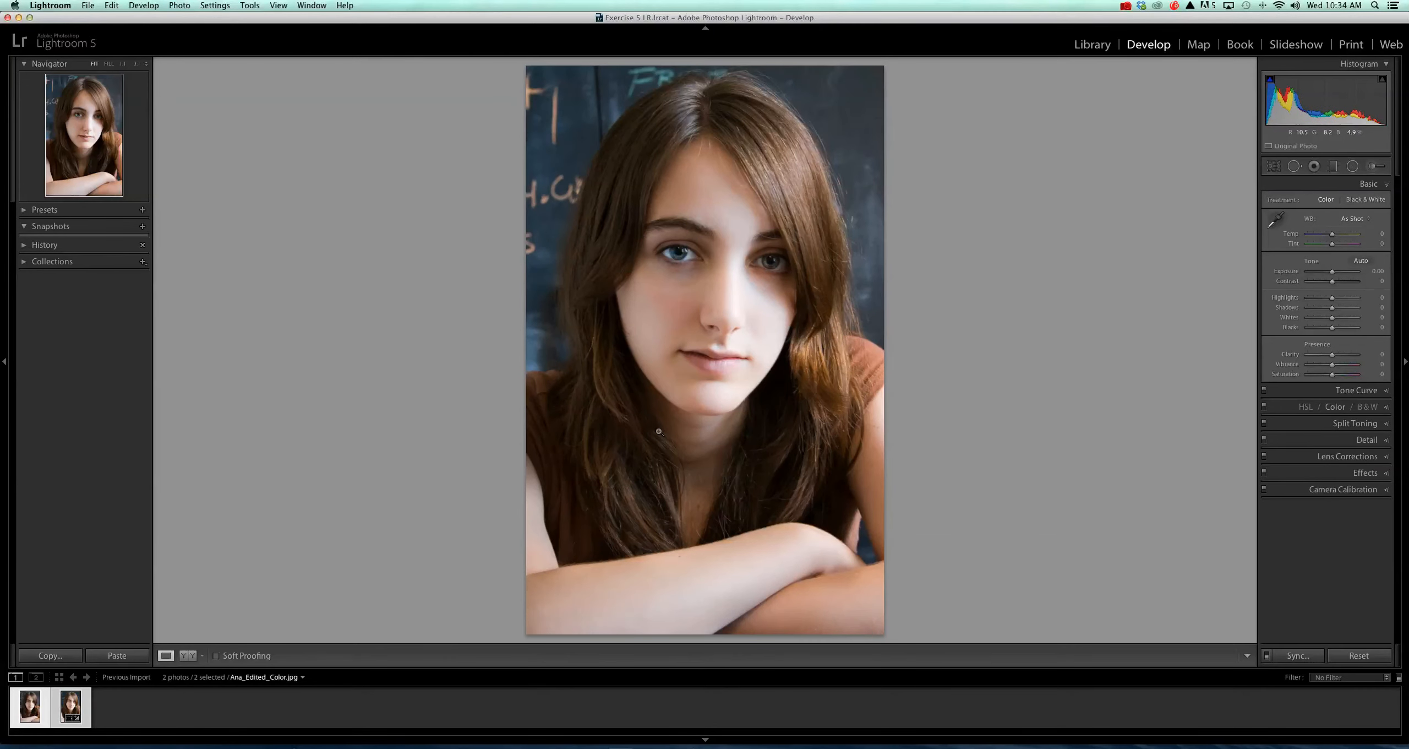
{"action": "key", "text": "Right"}
{"action": "key", "text": "Left"}
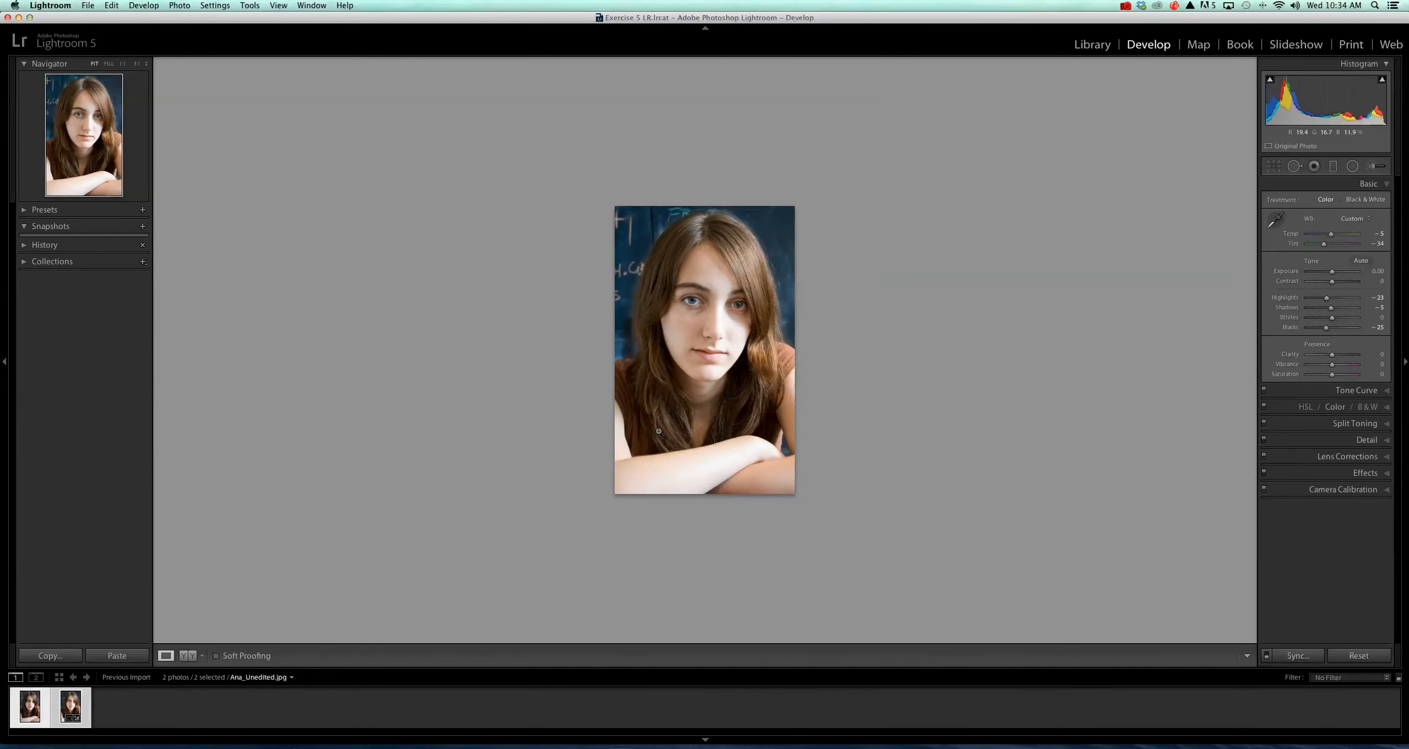
{"action": "key", "text": "Right"}
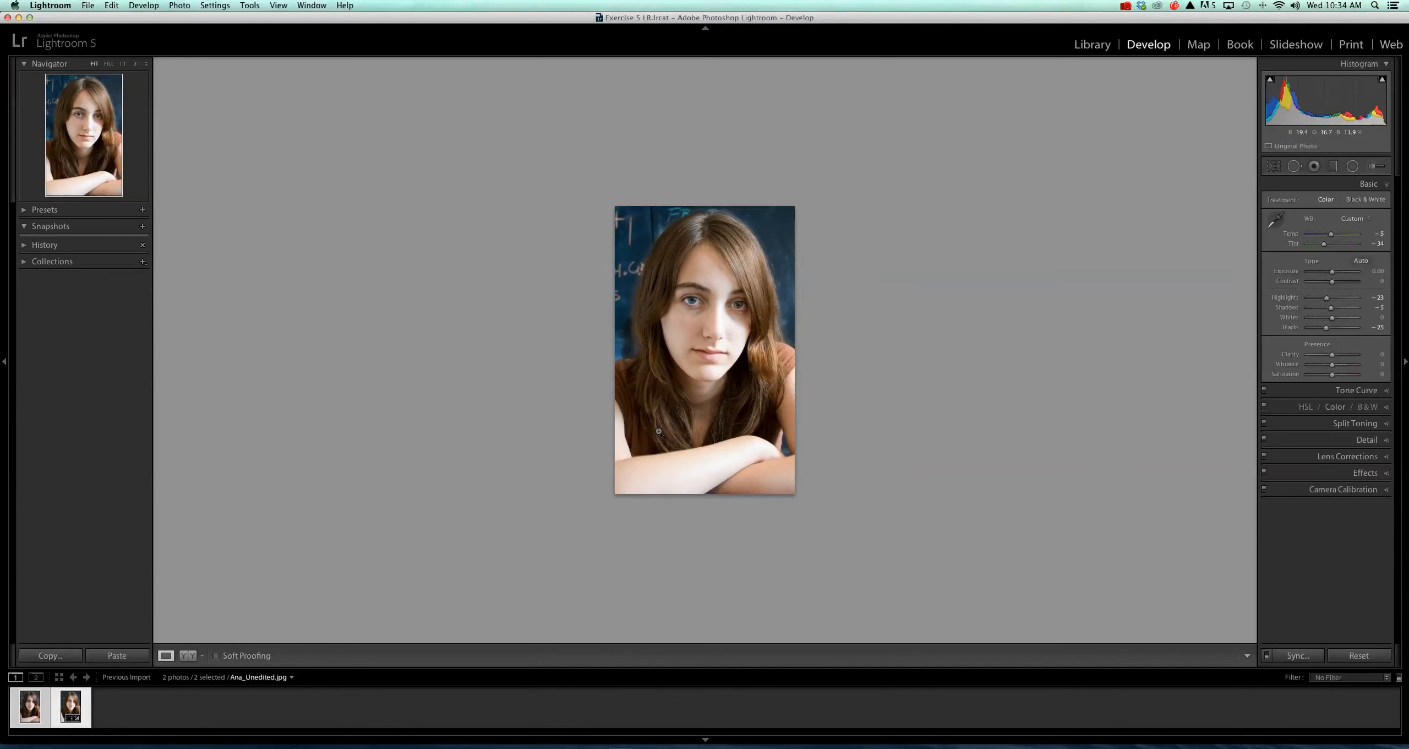
{"action": "key", "text": "Left"}
{"action": "key", "text": "Right"}
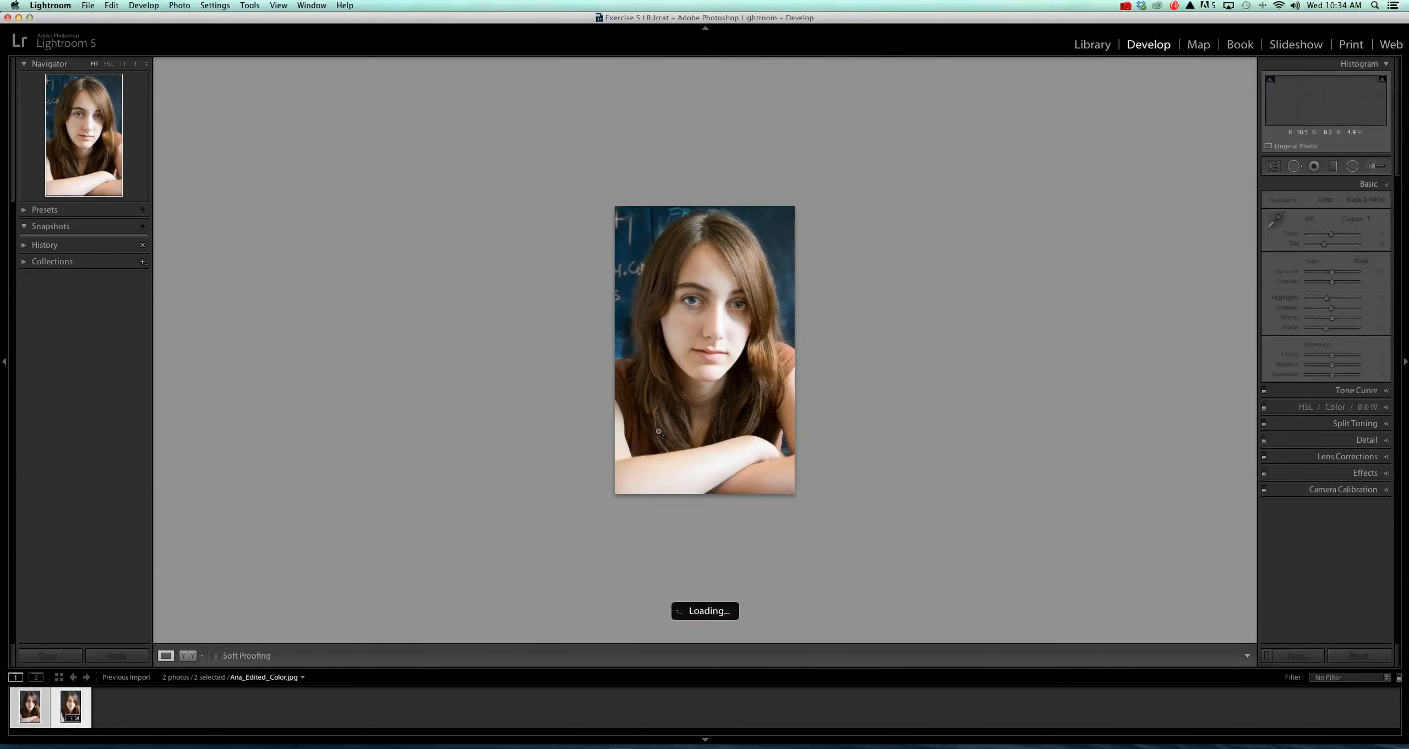
{"action": "left_click", "coordinate": [741, 336]}
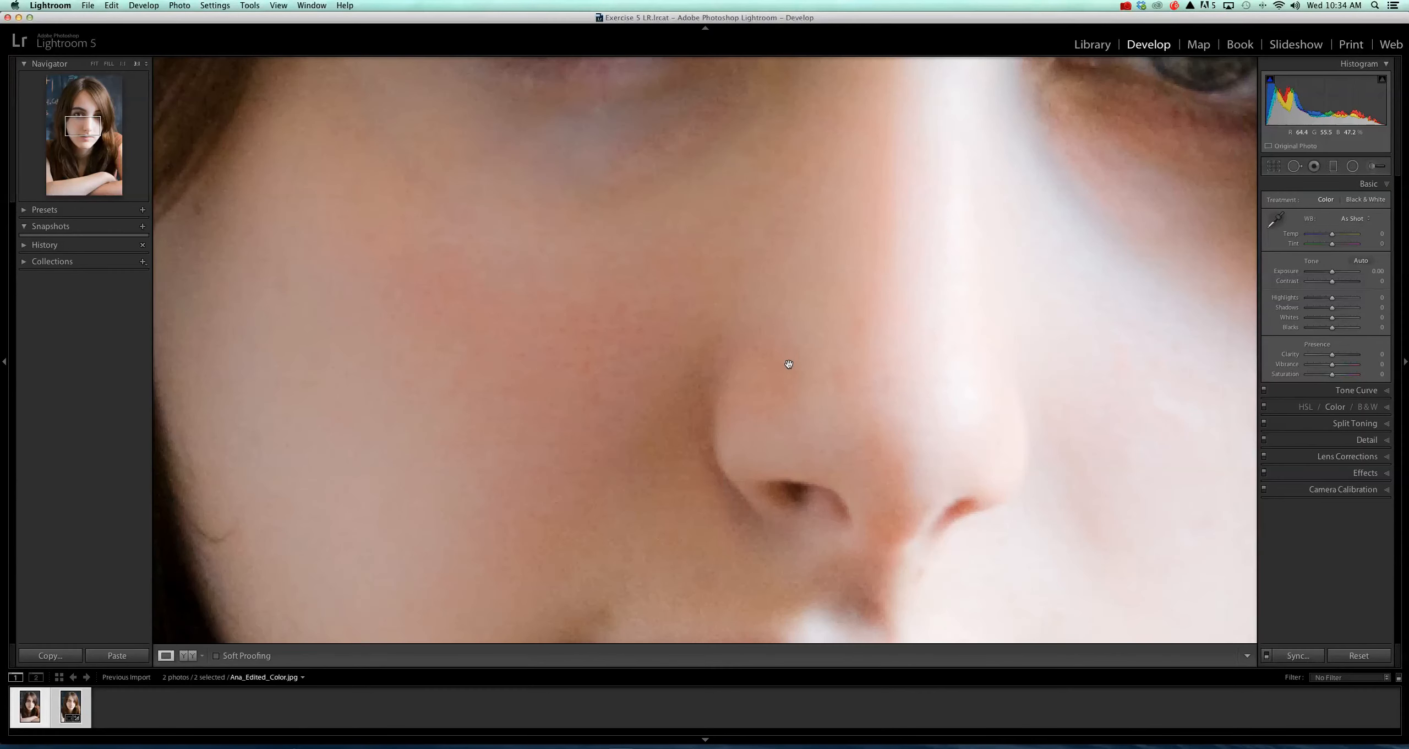
{"action": "key", "text": "Left"}
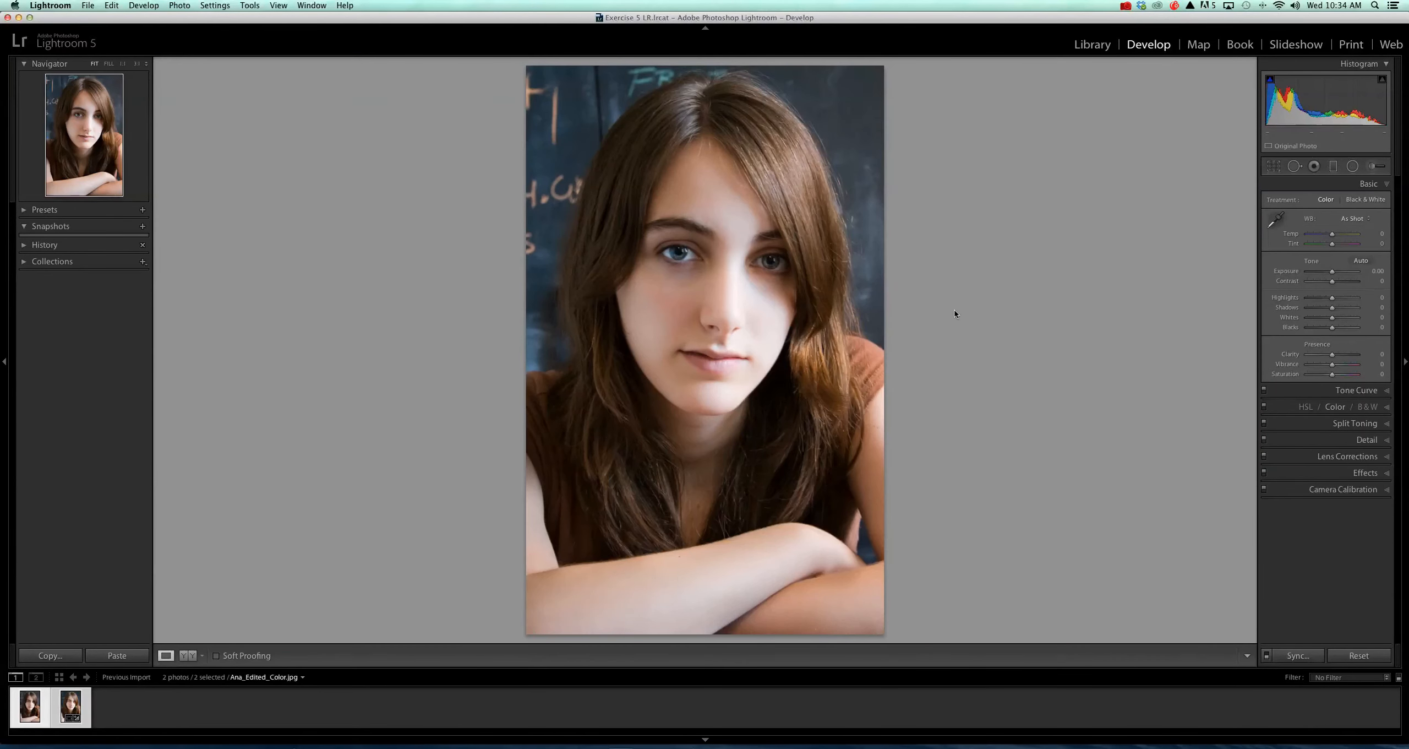
{"action": "key", "text": "Right"}
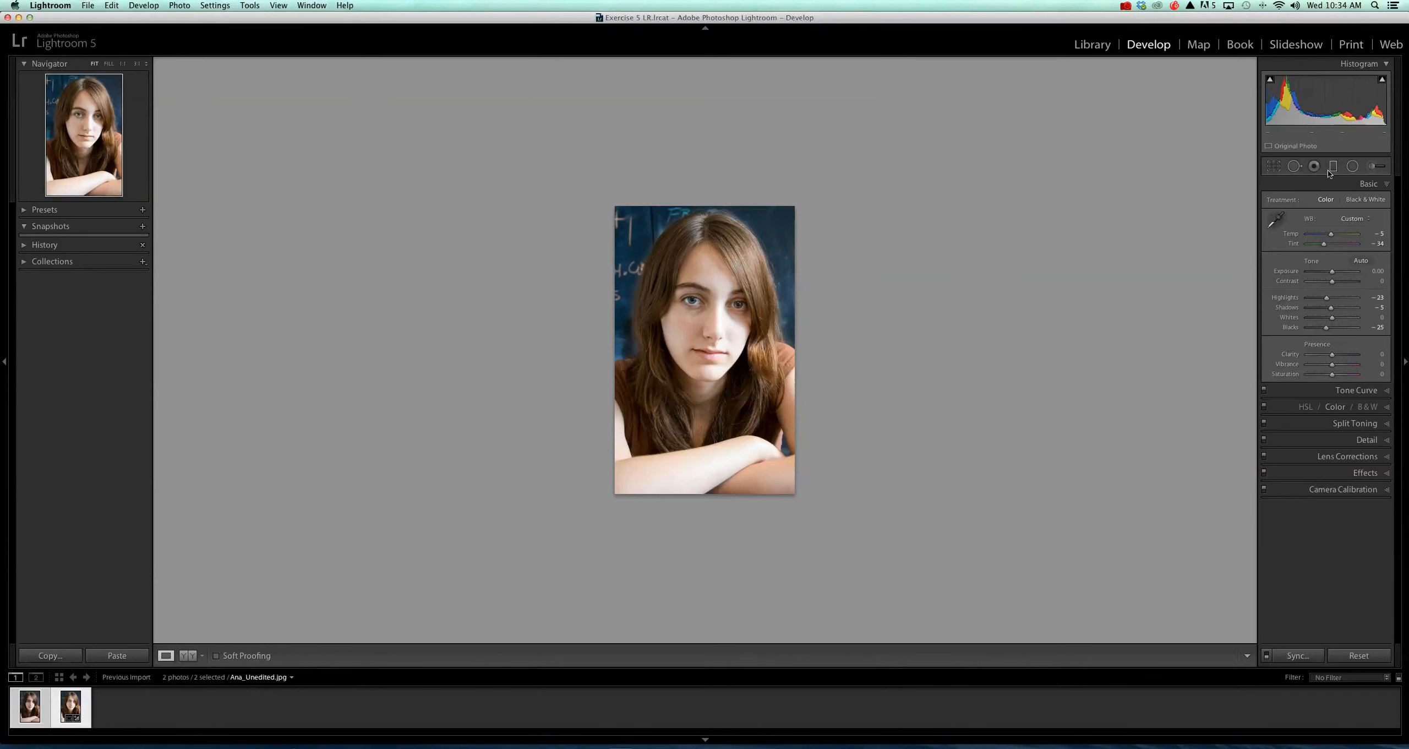
Inspect the forehead skin mask's settings and its effect with the edit pins hidden, and close the brush
{"action": "left_click", "coordinate": [1372, 167]}
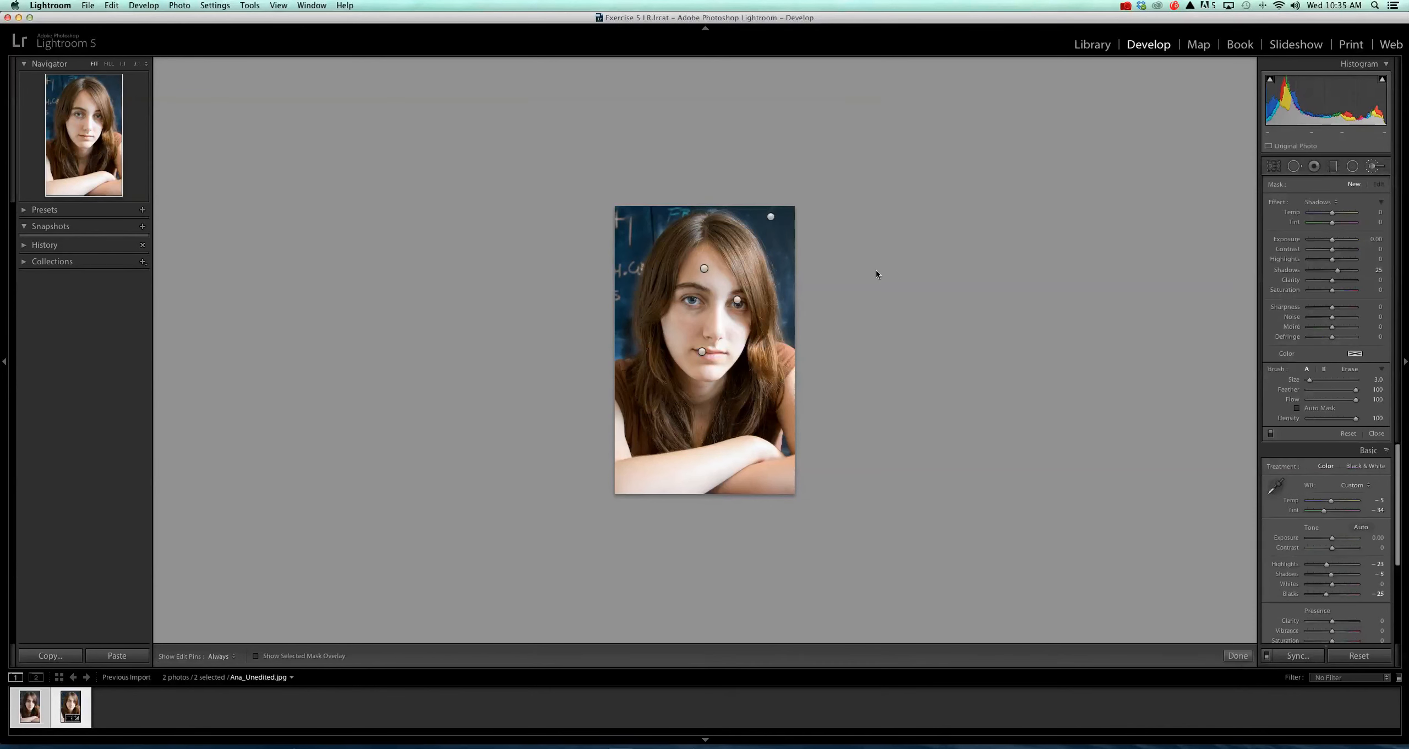
{"action": "left_click", "coordinate": [704, 268]}
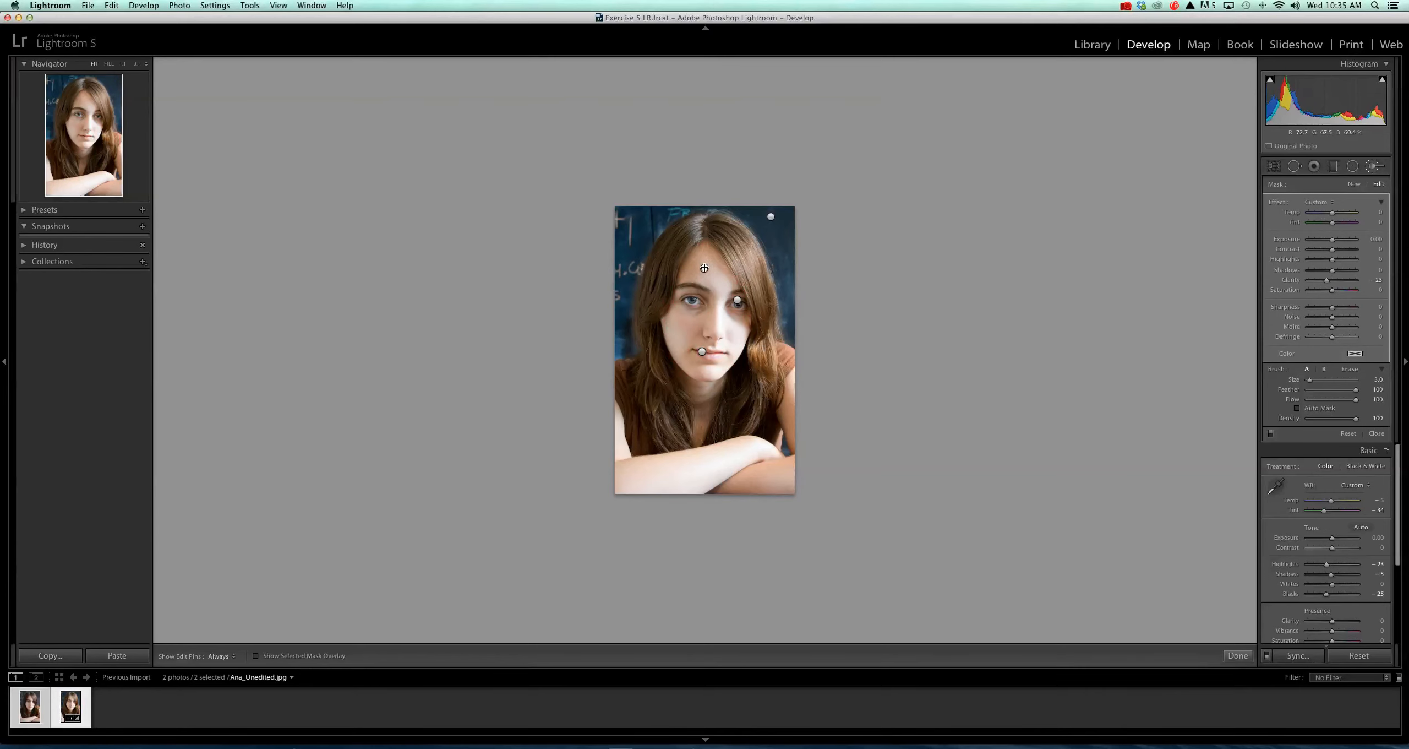
{"action": "mouse_move", "coordinate": [704, 268]}
{"action": "key", "text": "h"}
{"action": "key", "text": "h"}
{"action": "left_click", "coordinate": [1238, 655]}
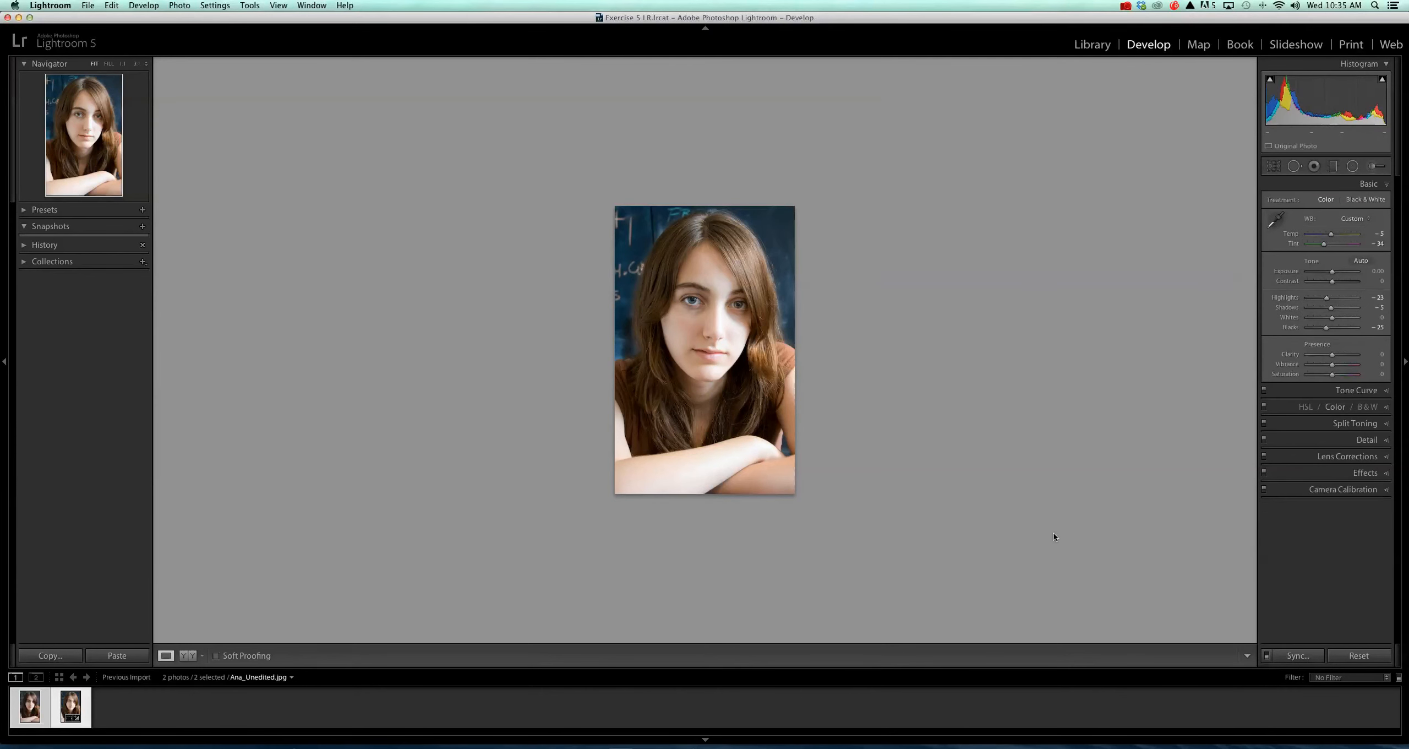
Compare both portraits side by side, and set the chalkboard background mask's Temp to -13
{"action": "left_click", "coordinate": [1094, 46]}
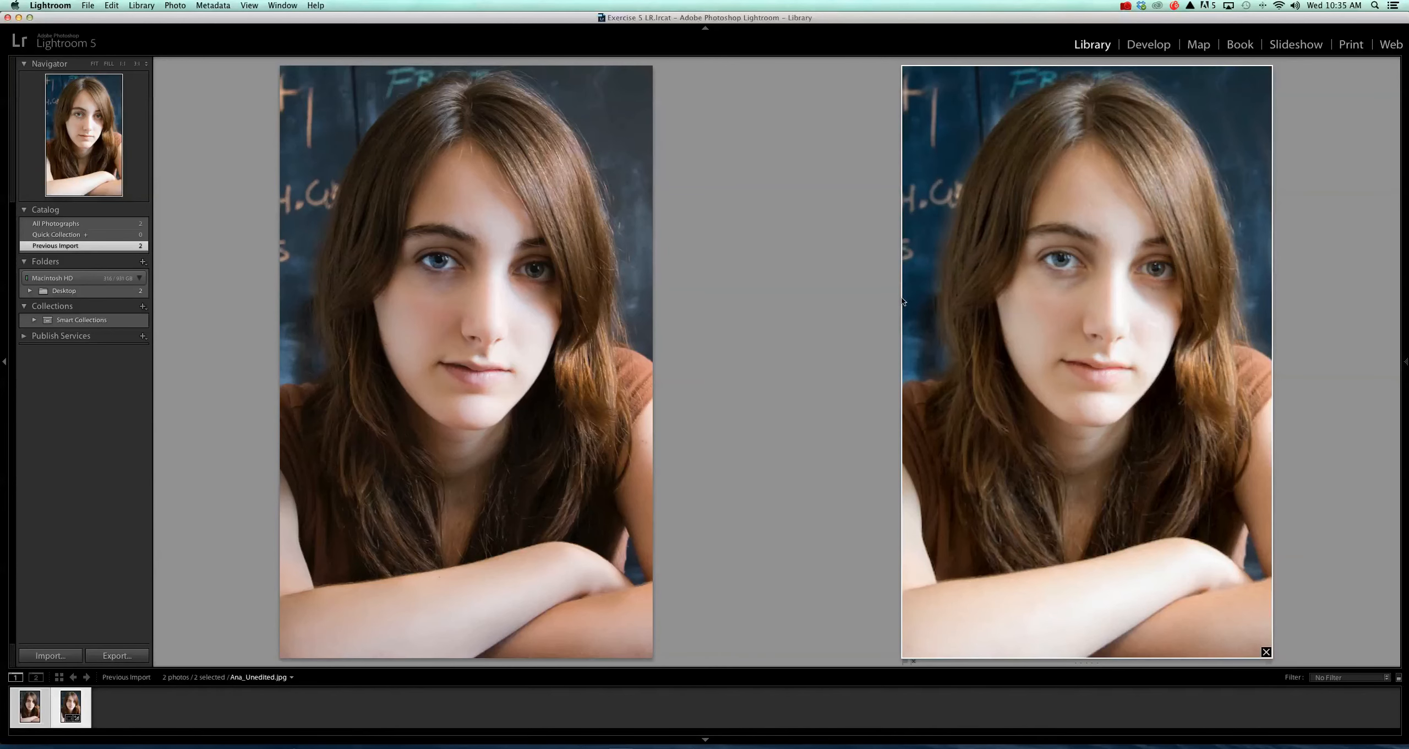
{"action": "left_click", "coordinate": [1153, 40]}
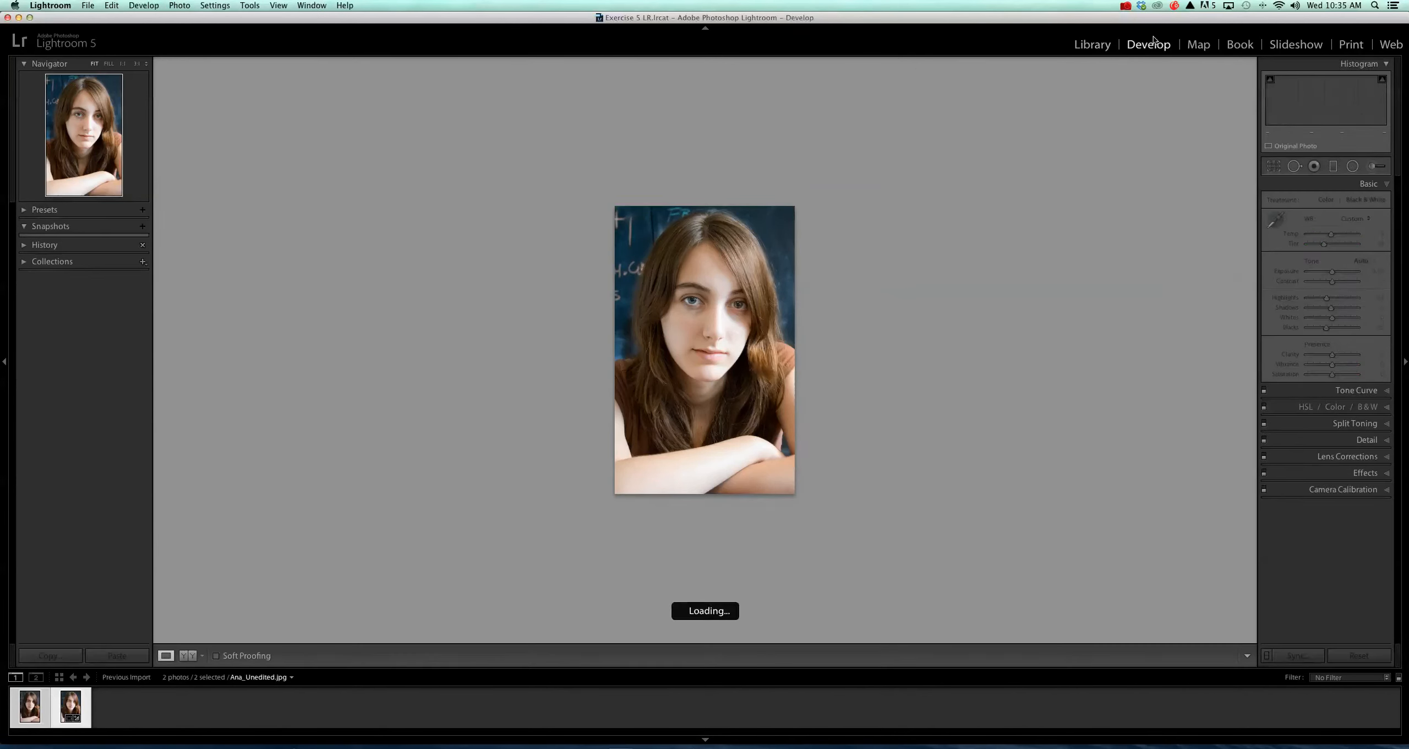
{"action": "left_click", "coordinate": [1373, 166]}
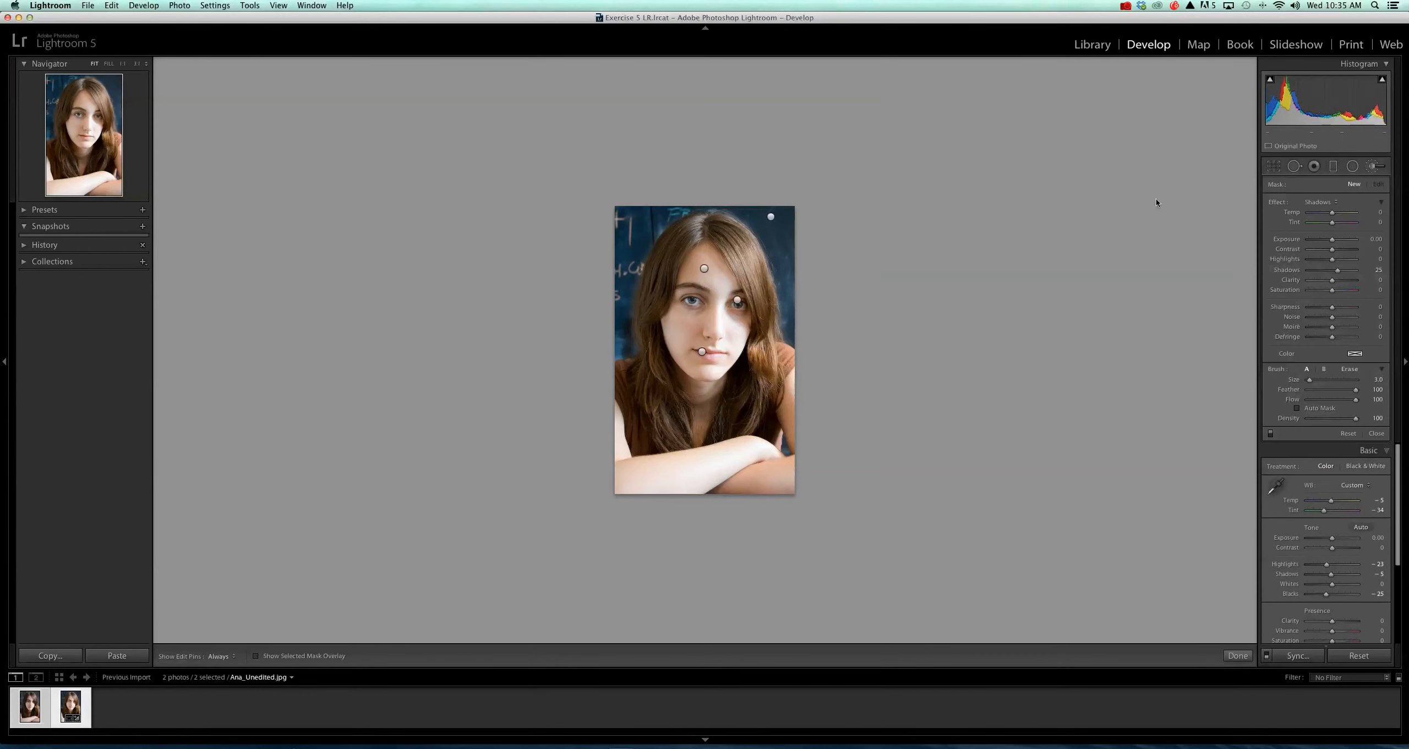
{"action": "left_click", "coordinate": [772, 216]}
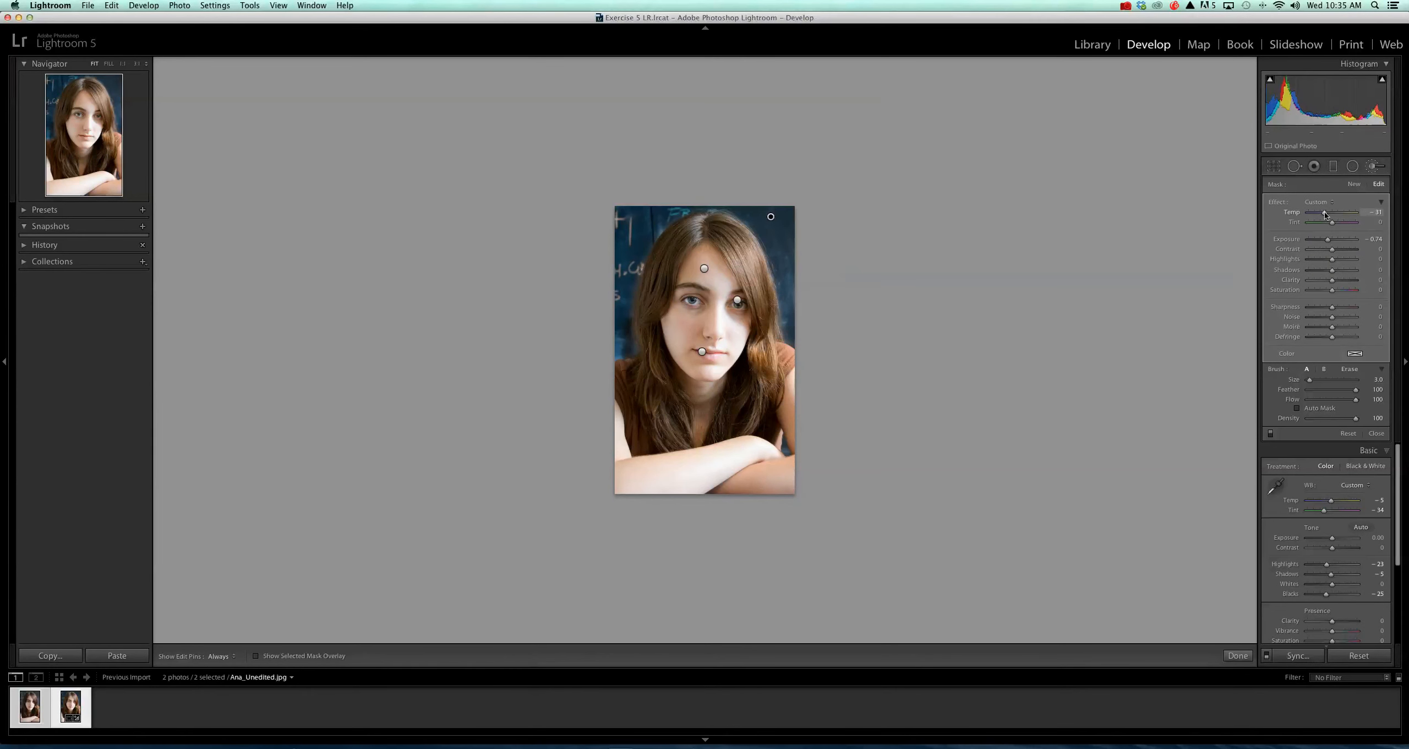
{"action": "left_click_drag", "start_coordinate": [1326, 215], "coordinate": [1329, 214]}
{"action": "left_click_drag", "start_coordinate": [1331, 215], "coordinate": [1328, 215]}
{"action": "left_click", "coordinate": [1238, 655]}
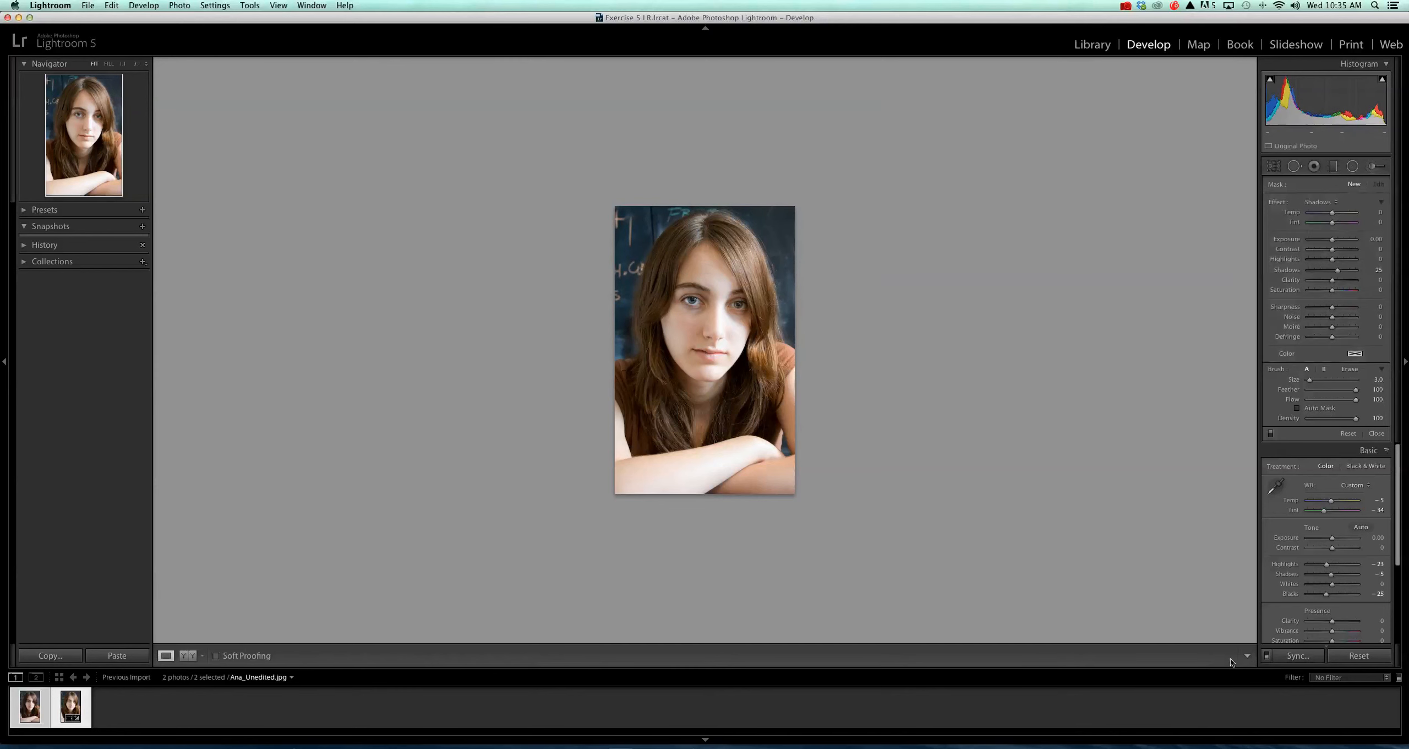
Compare the portraits side by side, try the whole portrait's Temp at +8 and undo it
{"action": "left_click", "coordinate": [1084, 44]}
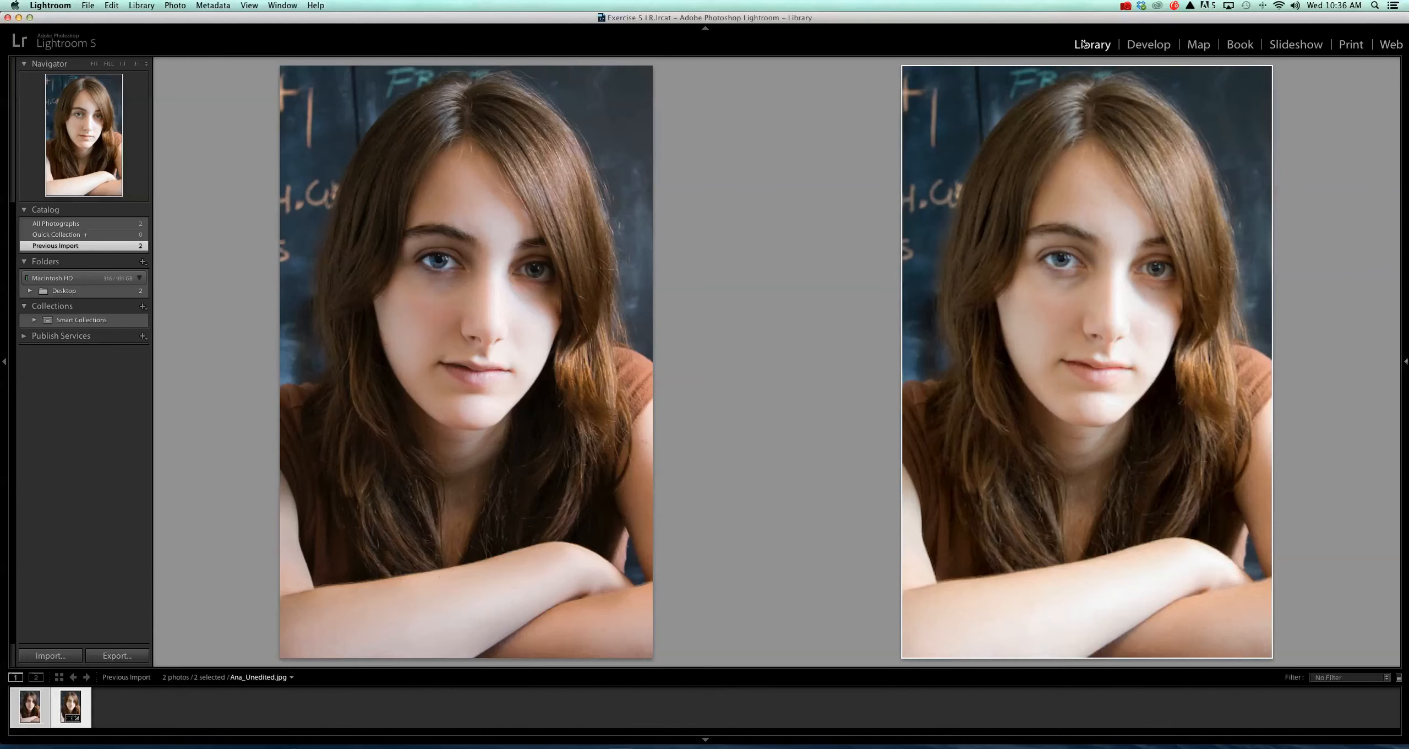
{"action": "left_click", "coordinate": [1162, 46]}
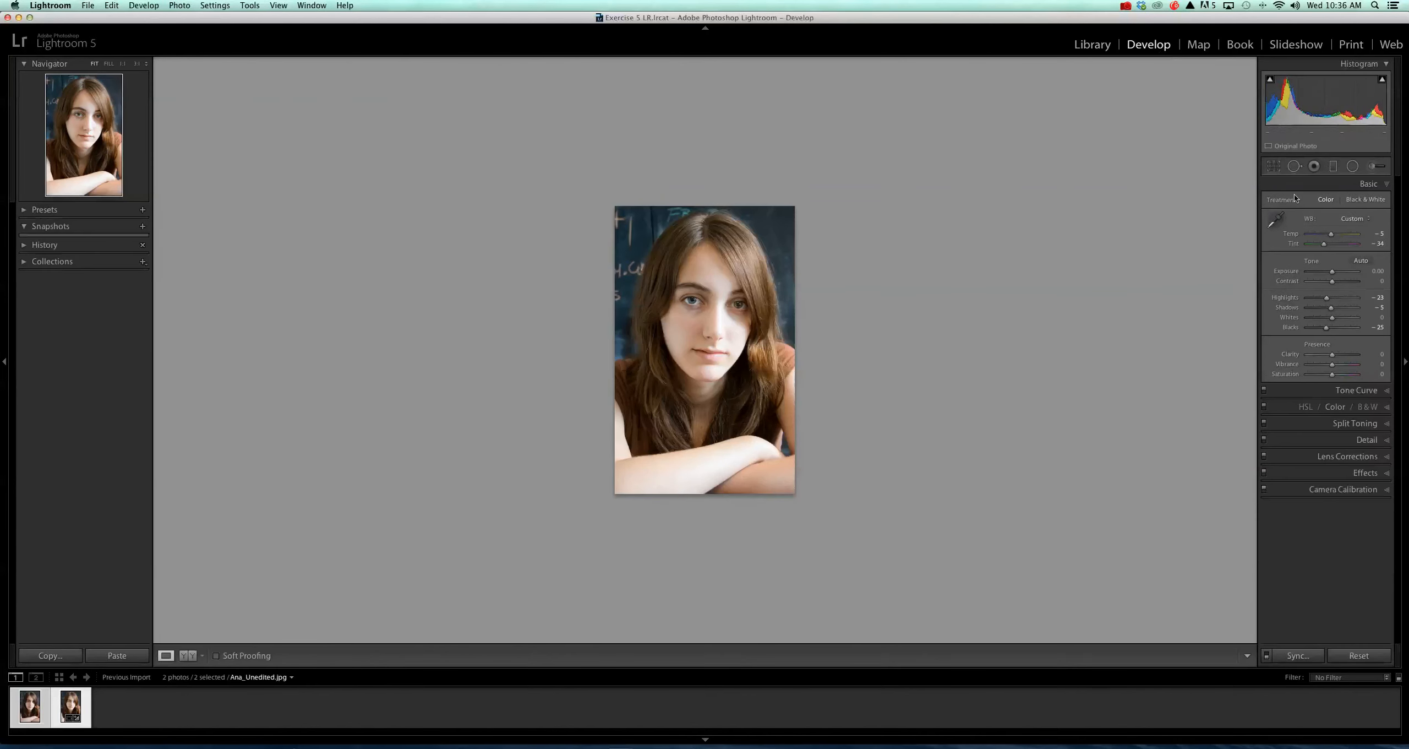
{"action": "left_click_drag", "start_coordinate": [1331, 236], "coordinate": [1334, 237]}
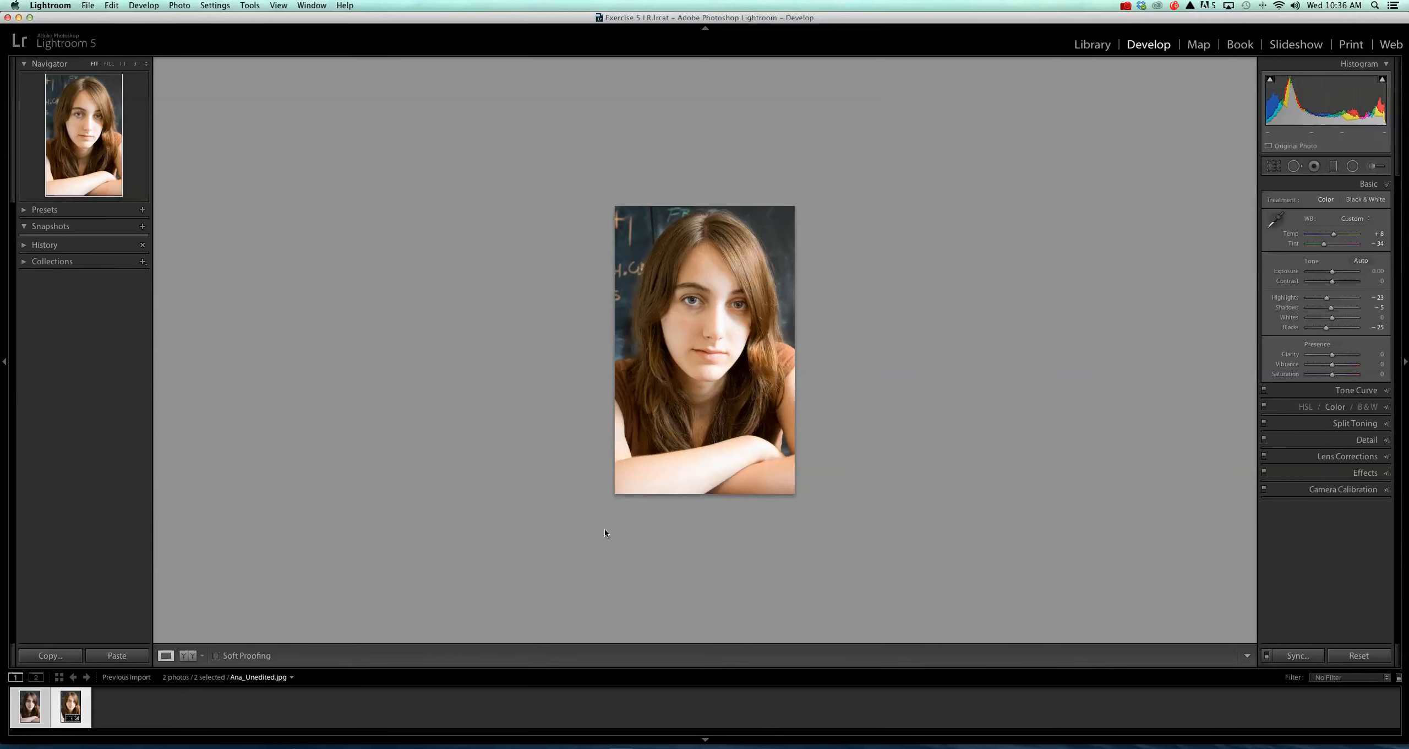
{"action": "key", "text": "super+z"}
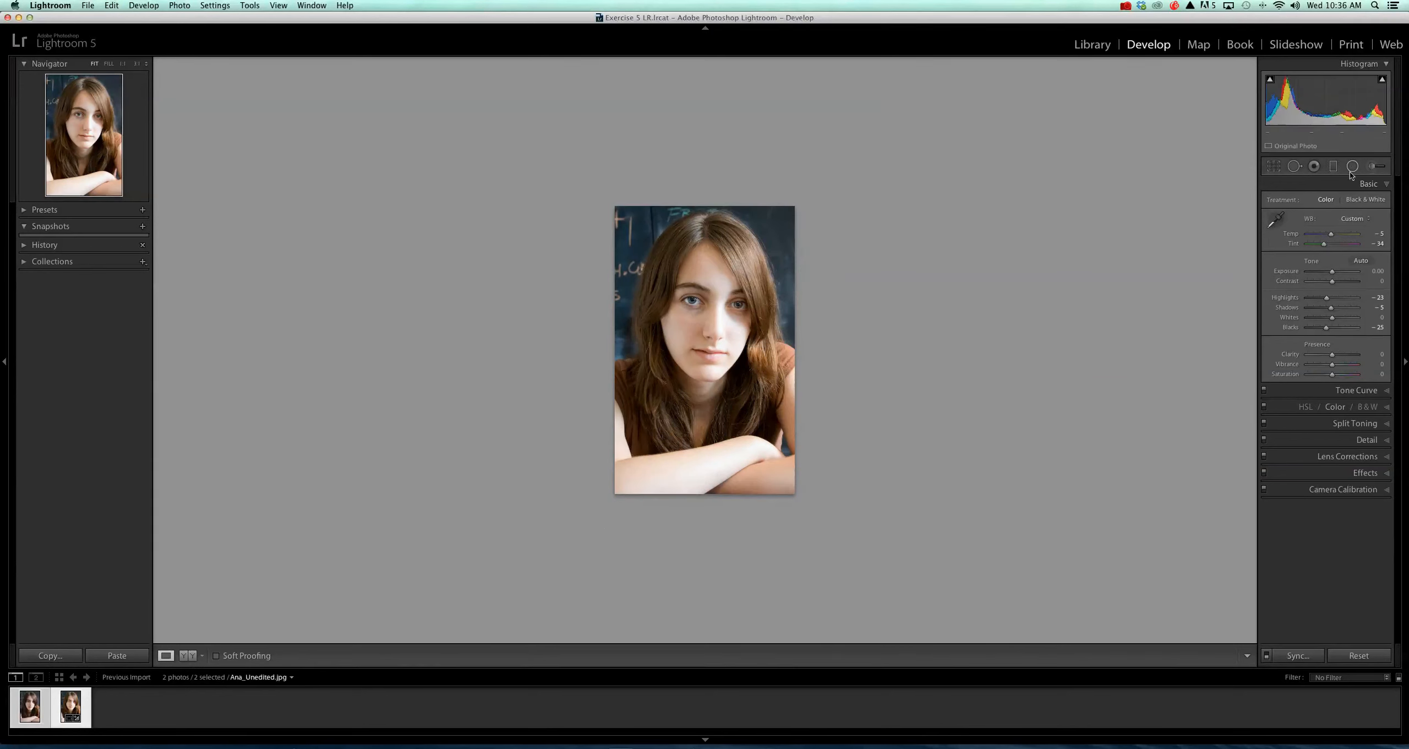
Raise the background mask's Temp slightly, close the brush and compare the two portraits side by side
{"action": "left_click", "coordinate": [1377, 166]}
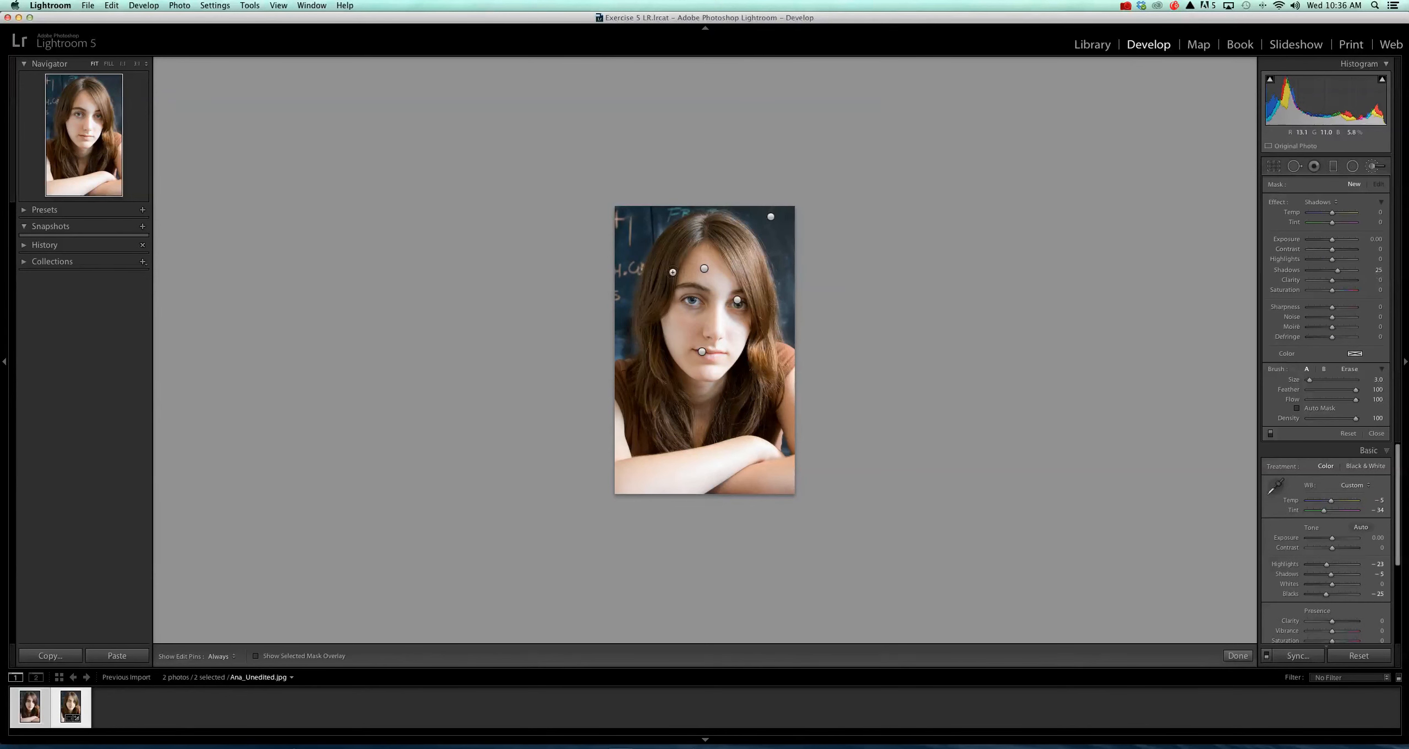
{"action": "left_click", "coordinate": [772, 219]}
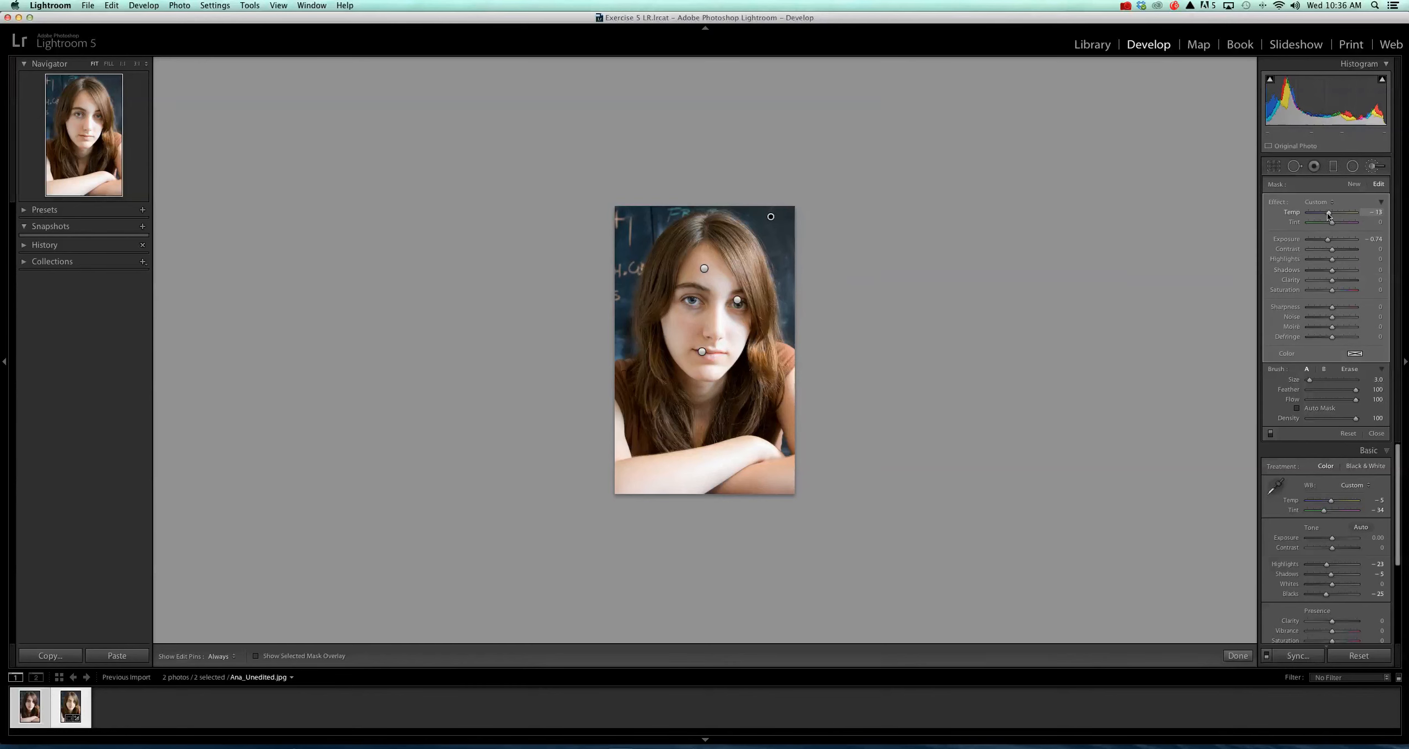
{"action": "left_click_drag", "start_coordinate": [1328, 213], "coordinate": [1329, 214]}
{"action": "left_click", "coordinate": [1238, 655]}
{"action": "left_click", "coordinate": [1088, 49]}
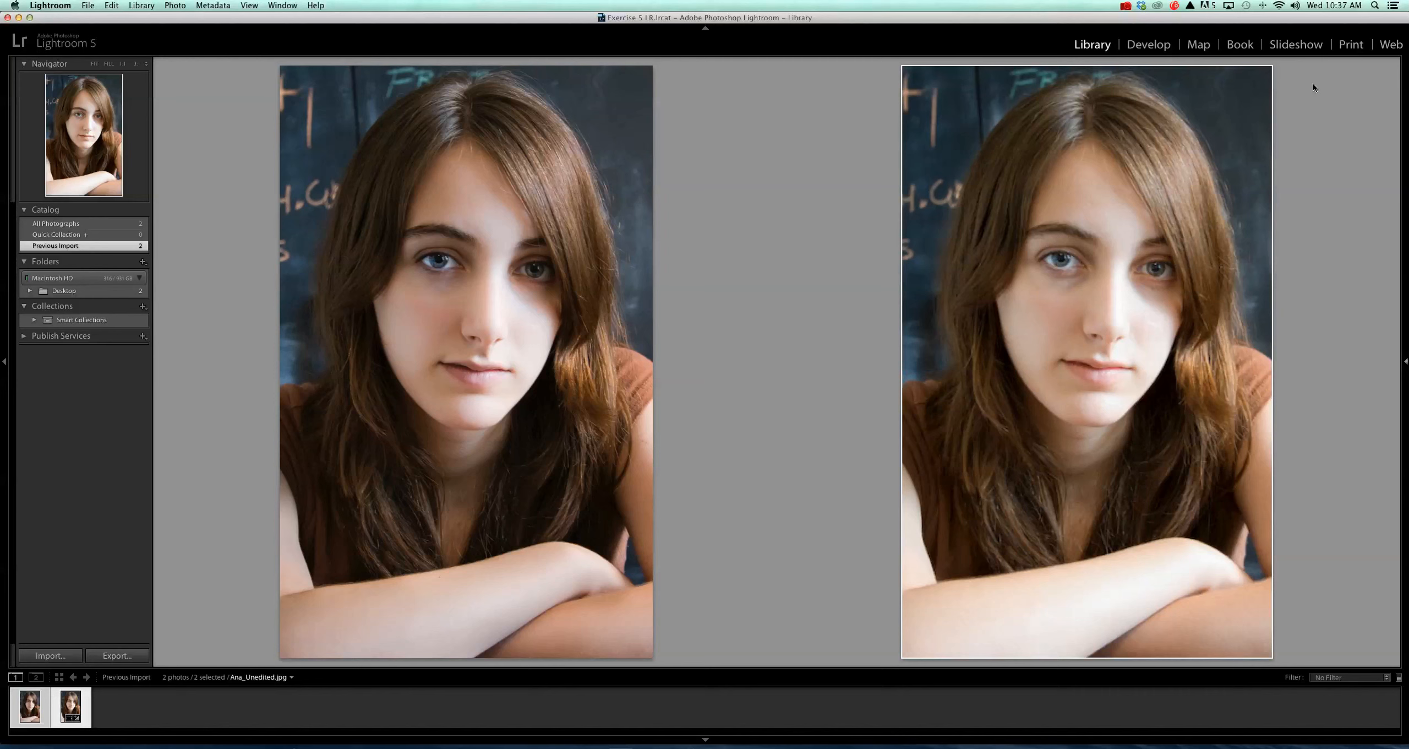
{"action": "left_click", "coordinate": [1156, 49]}
{"action": "left_click", "coordinate": [1093, 45]}
Show the photos as a grid, select only Ana_Unedited.jpg and open its export settings
{"action": "key", "text": "g"}
{"action": "left_click", "coordinate": [418, 357]}
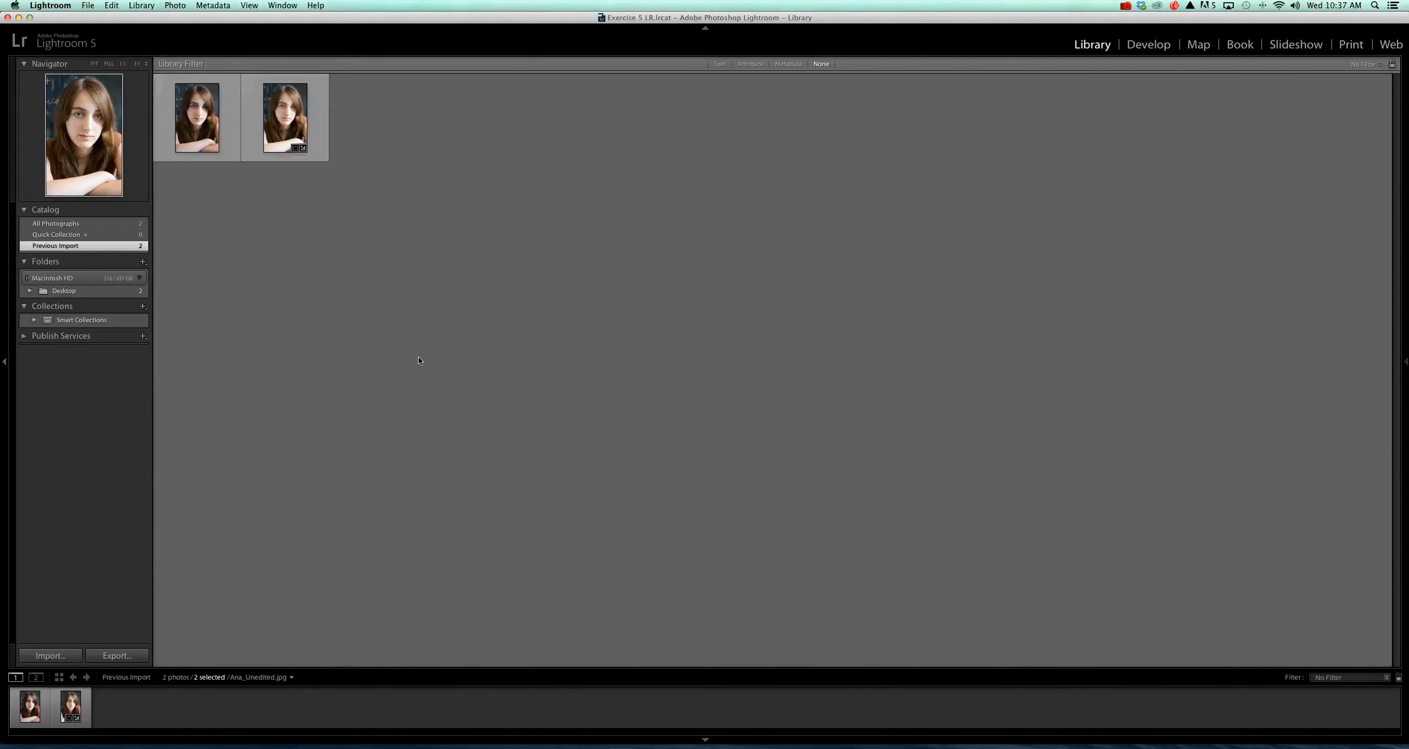
{"action": "left_click", "coordinate": [279, 104]}
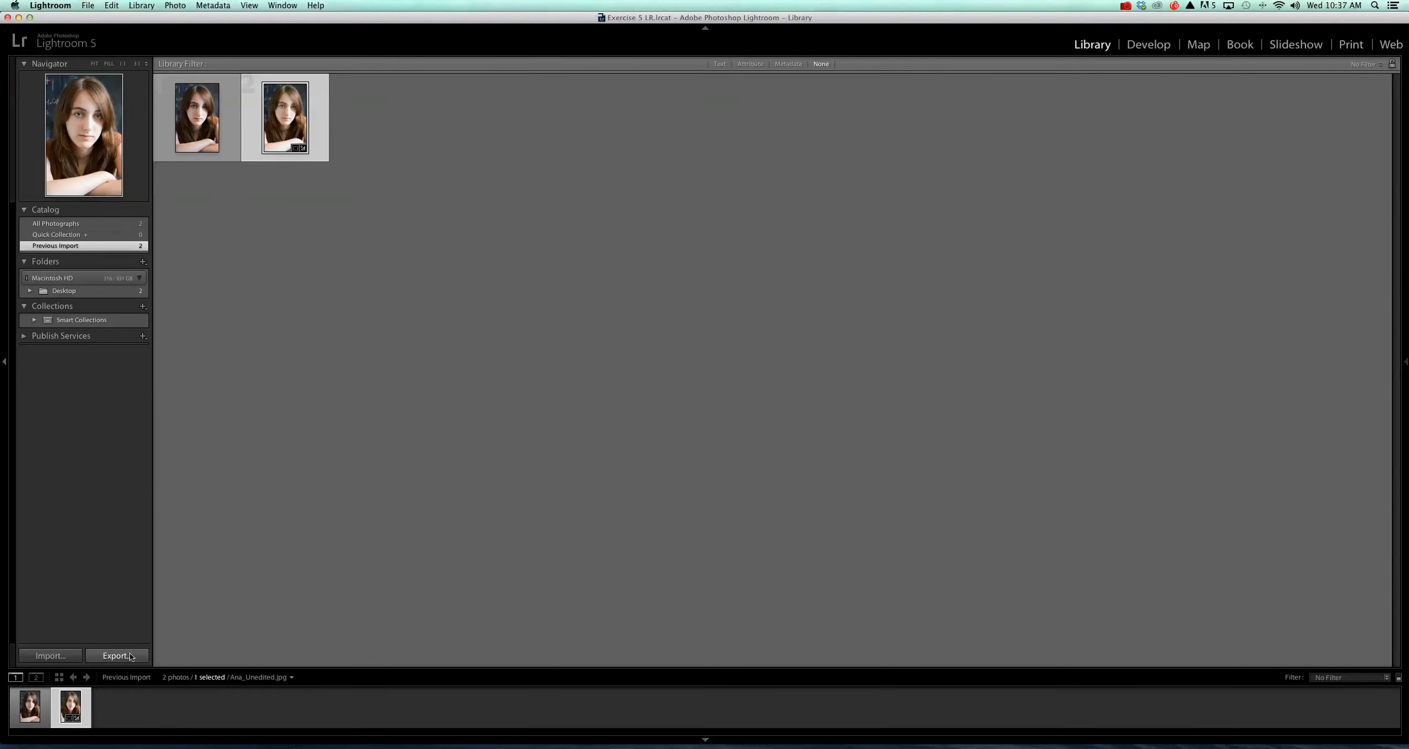
{"action": "key", "text": "super+shift+e"}
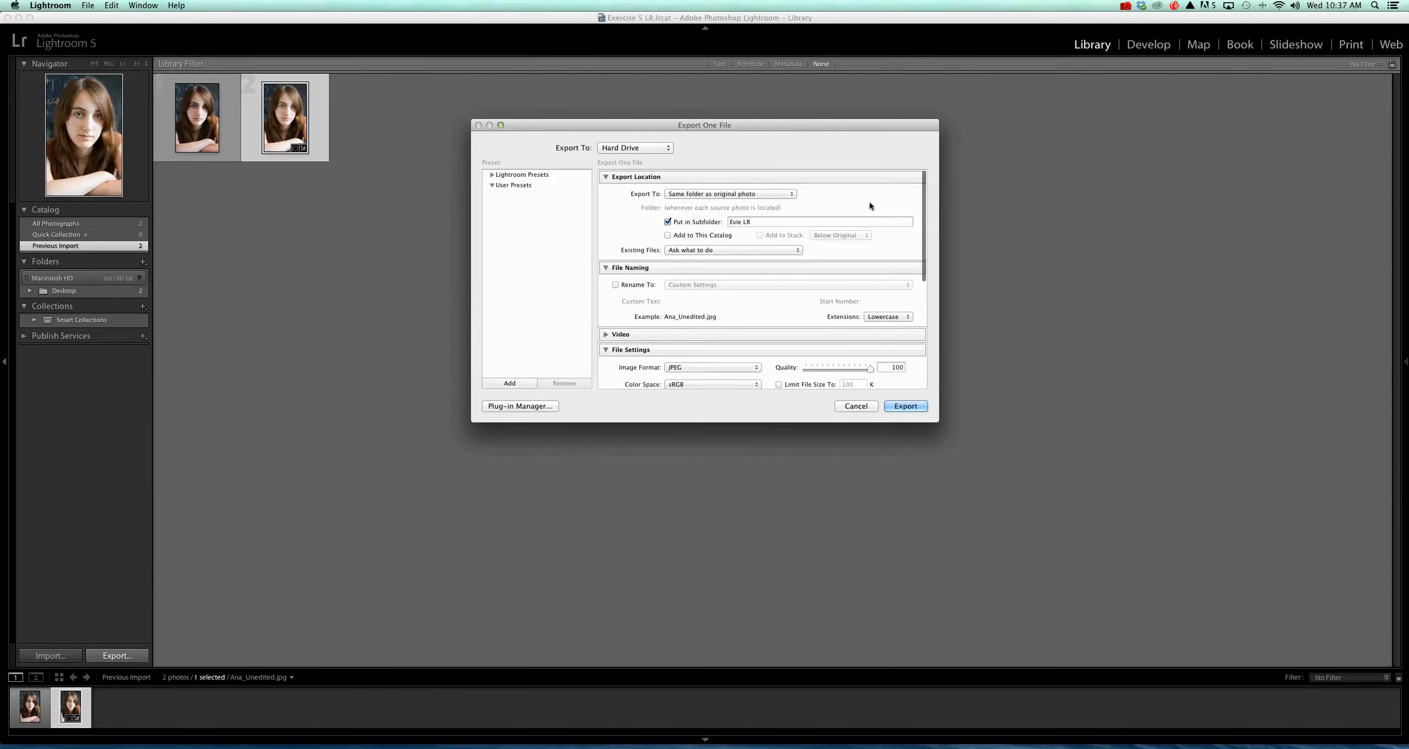
Turn off exporting into a subfolder, and enable file renaming with custom text made of the author's name followed by _EX5
{"action": "left_click", "coordinate": [668, 221]}
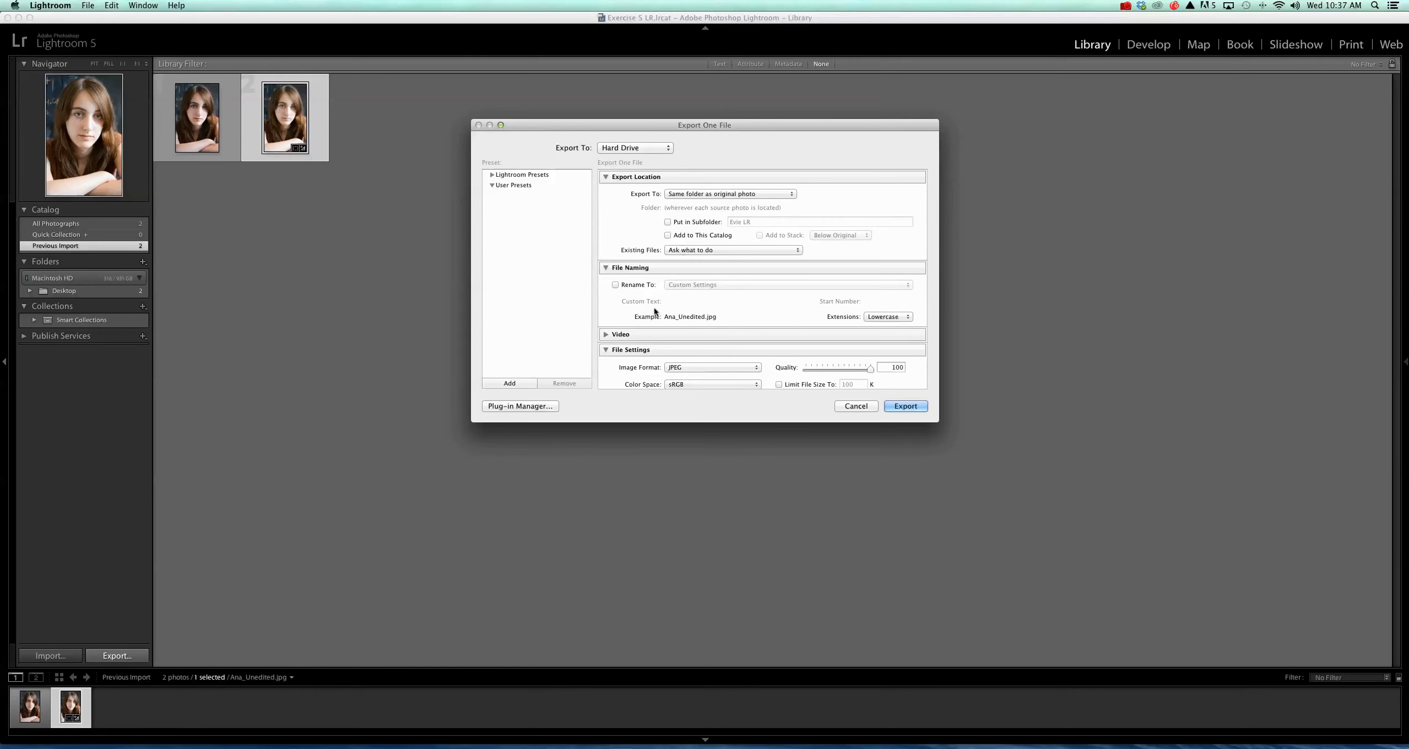
{"action": "scroll", "coordinate": [654, 318], "scroll_direction": "down", "scroll_amount": 1}
{"action": "scroll", "coordinate": [654, 318], "scroll_direction": "down", "scroll_amount": 2}
{"action": "left_click", "coordinate": [615, 246]}
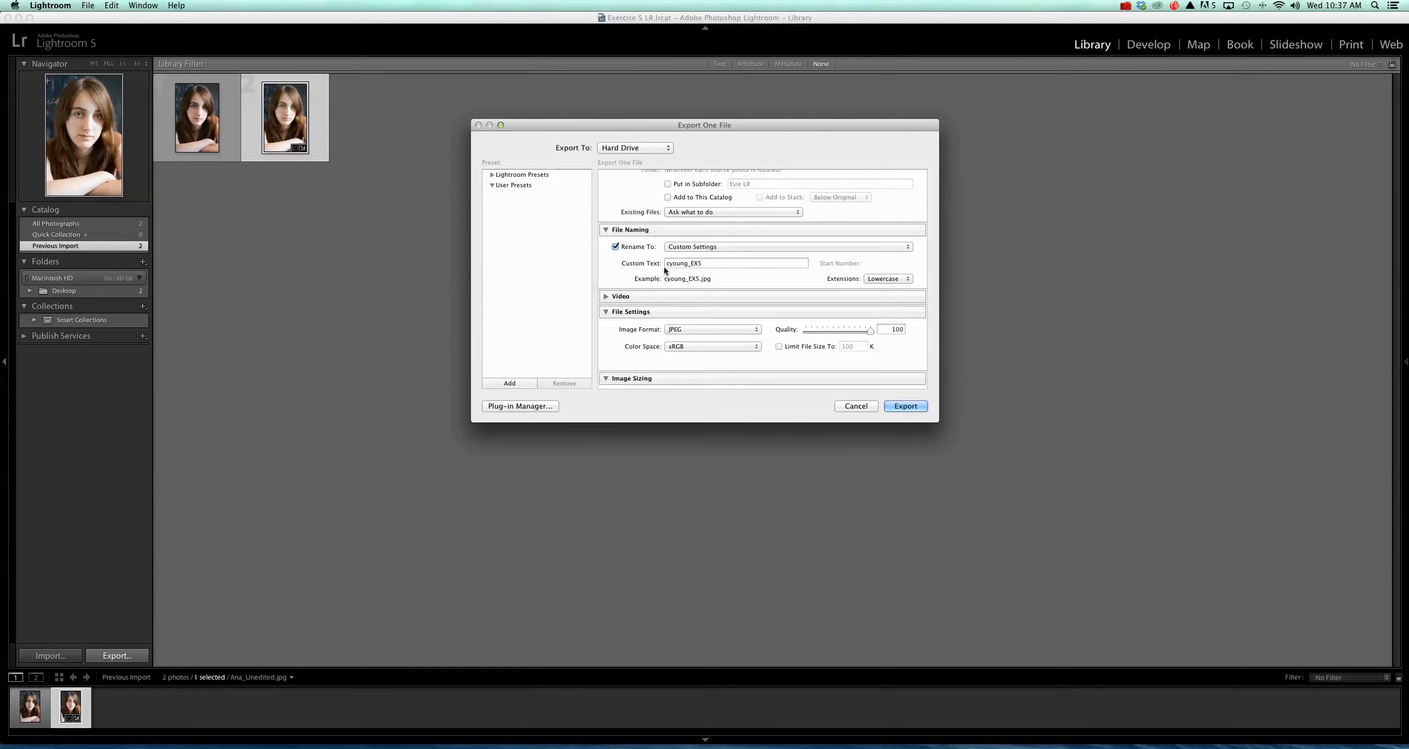
{"action": "double_click", "coordinate": [712, 263]}
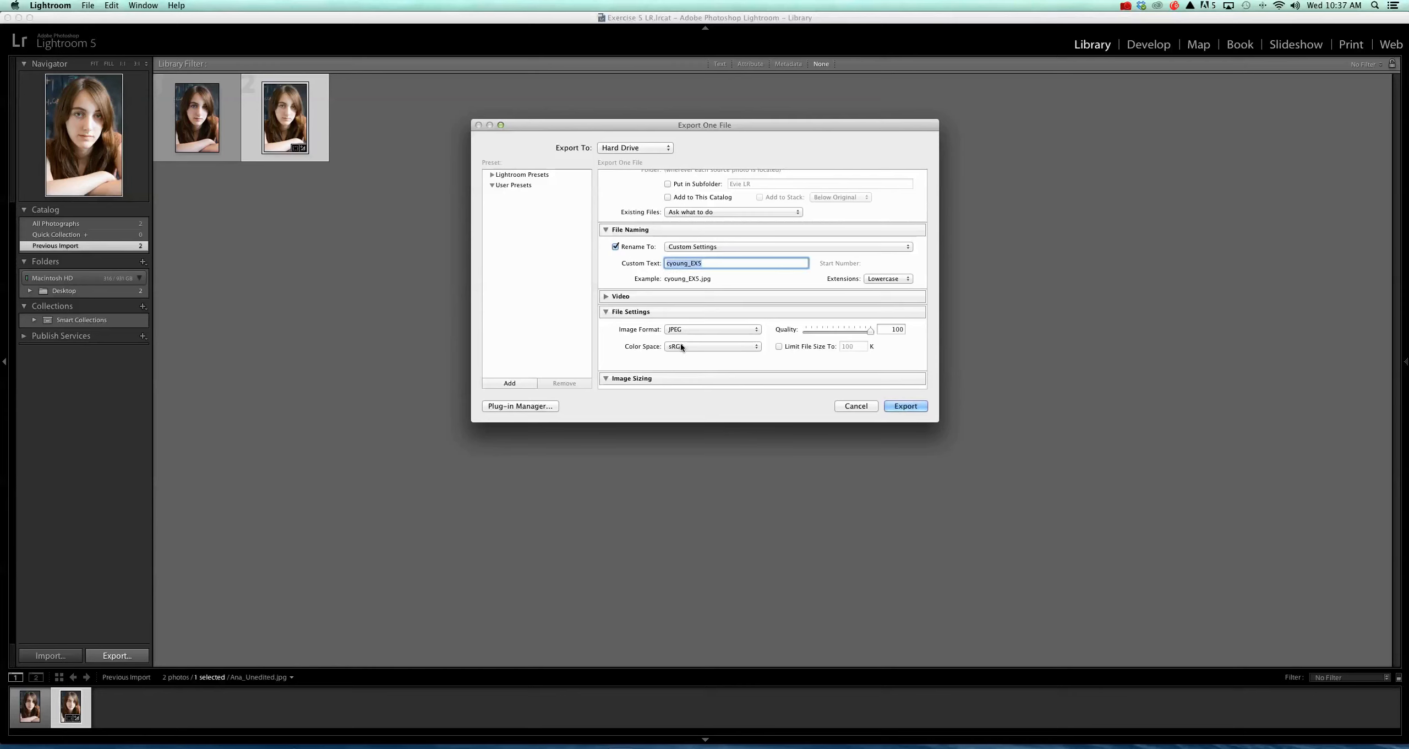
{"action": "type", "text": "cyoung_EX5"}
Review the file renaming presets and the filename template options, and close the template editor without changing it
{"action": "left_click", "coordinate": [746, 248]}
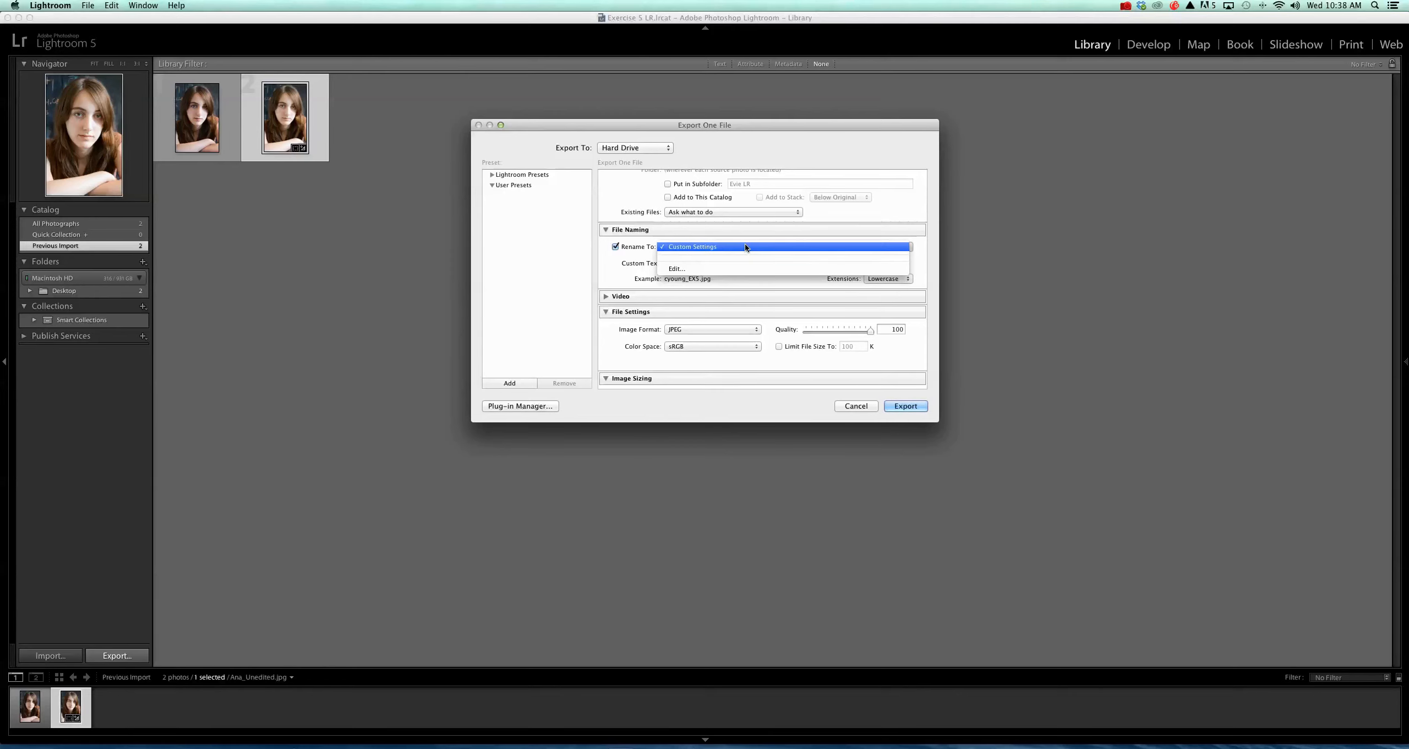
{"action": "left_click", "coordinate": [744, 244]}
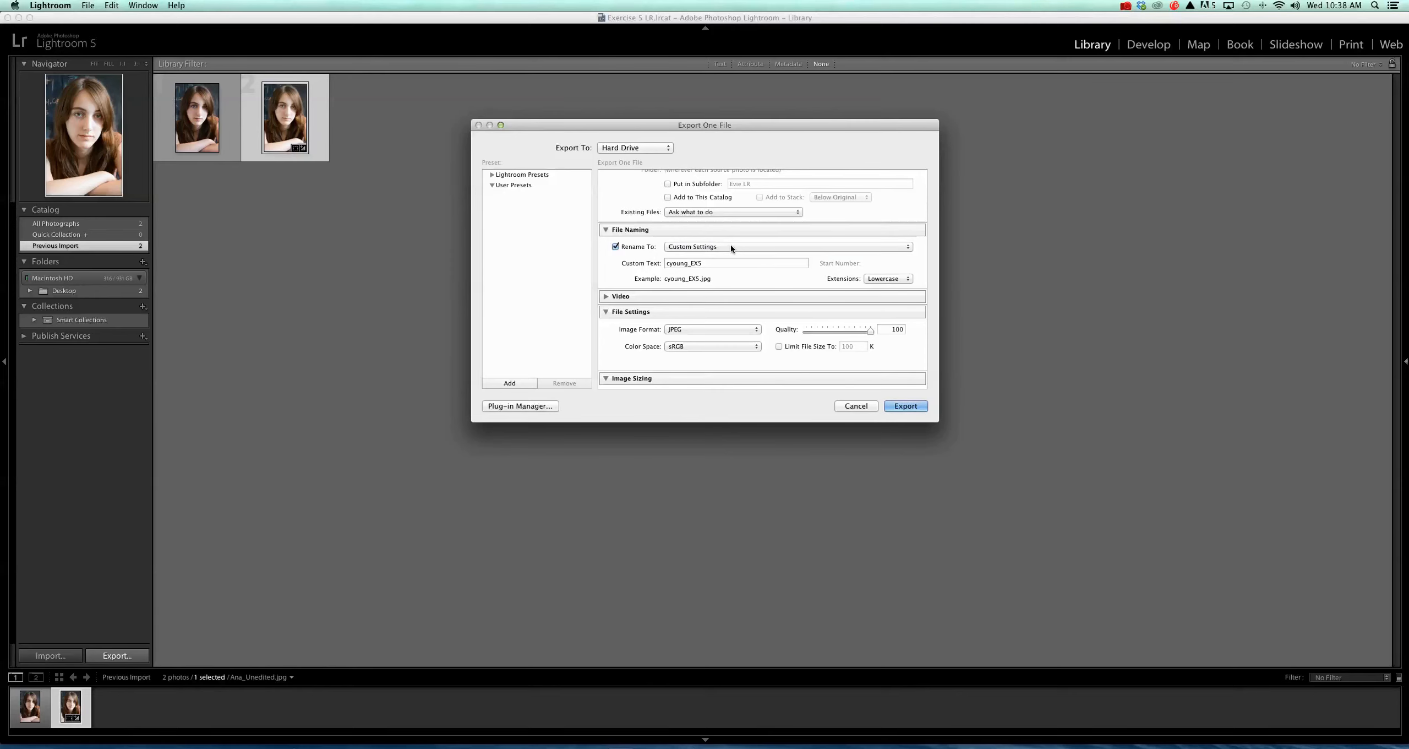
{"action": "left_click", "coordinate": [773, 245]}
{"action": "left_click", "coordinate": [758, 268]}
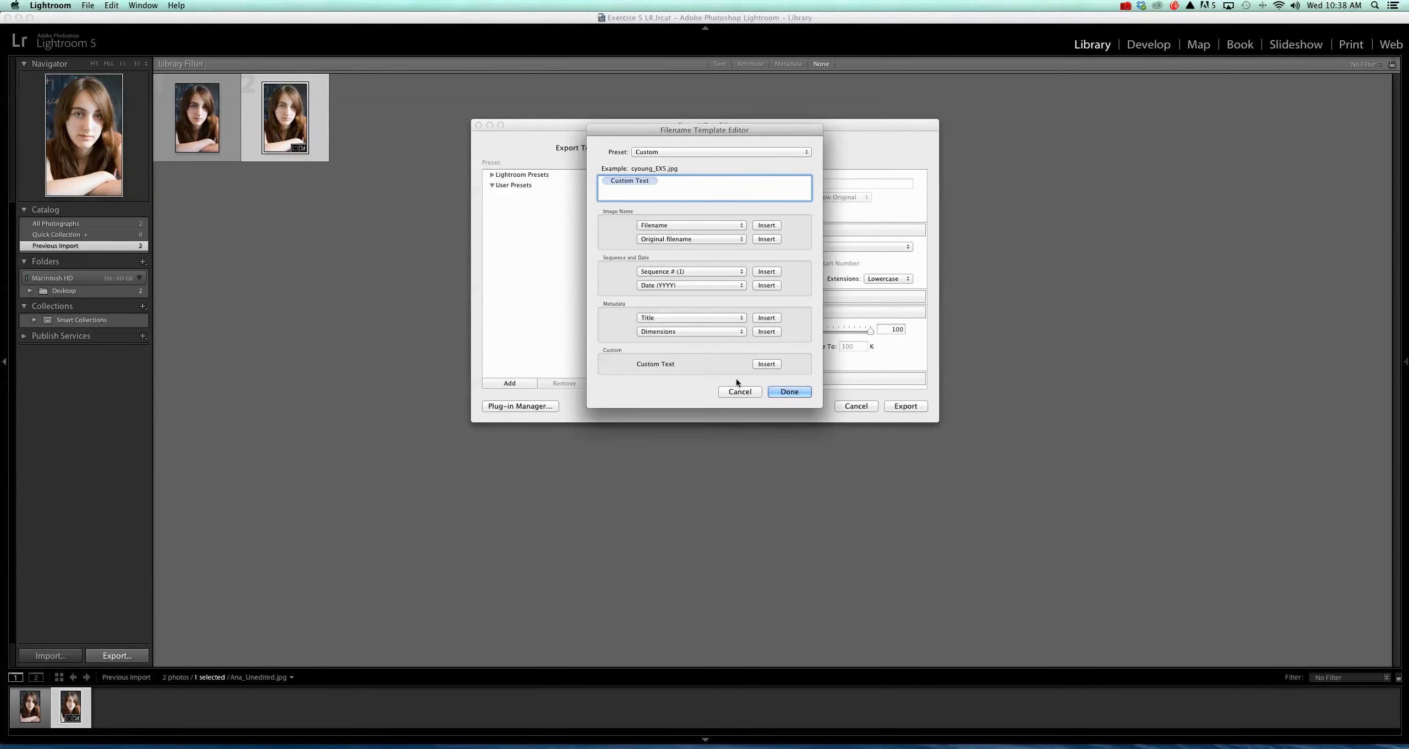
{"action": "left_click", "coordinate": [735, 393]}
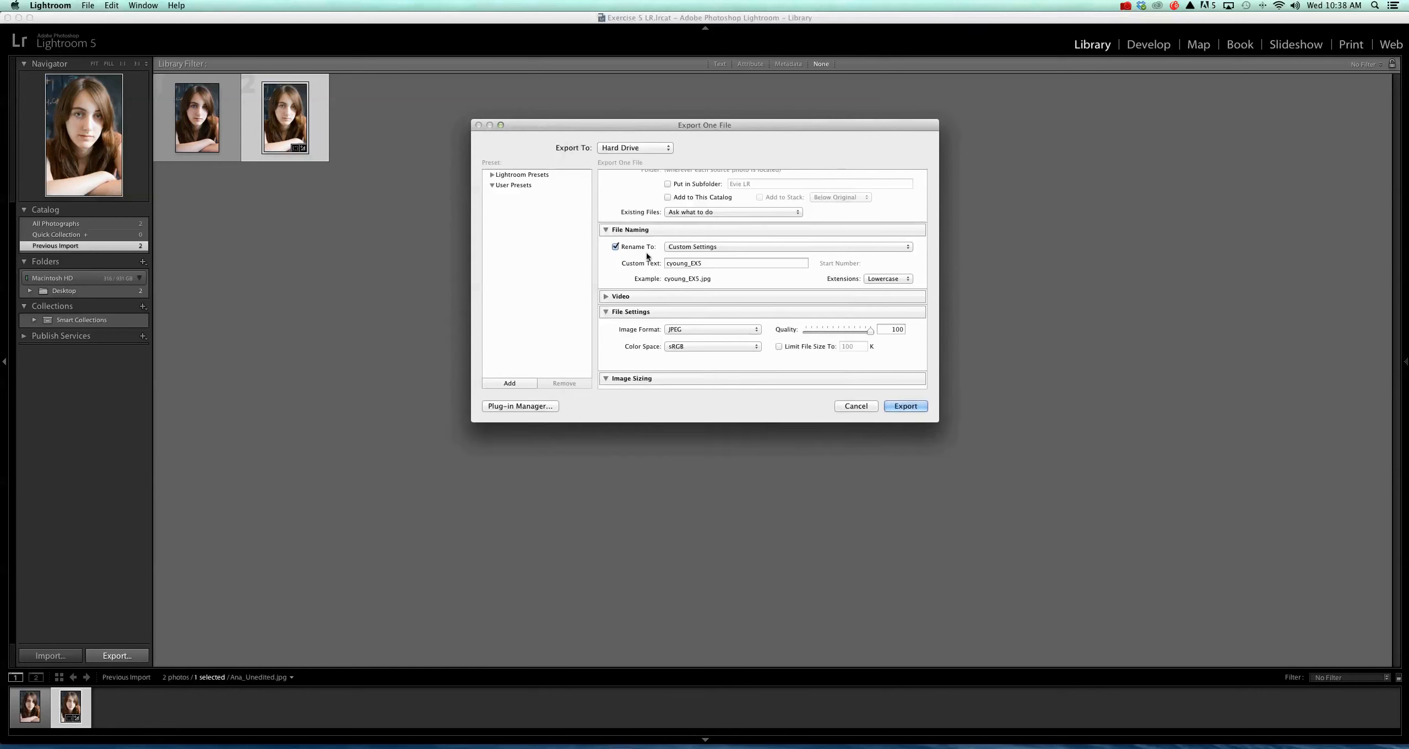
Replace the exported file's custom text with the author's name followed by _Ex
{"action": "double_click", "coordinate": [695, 267]}
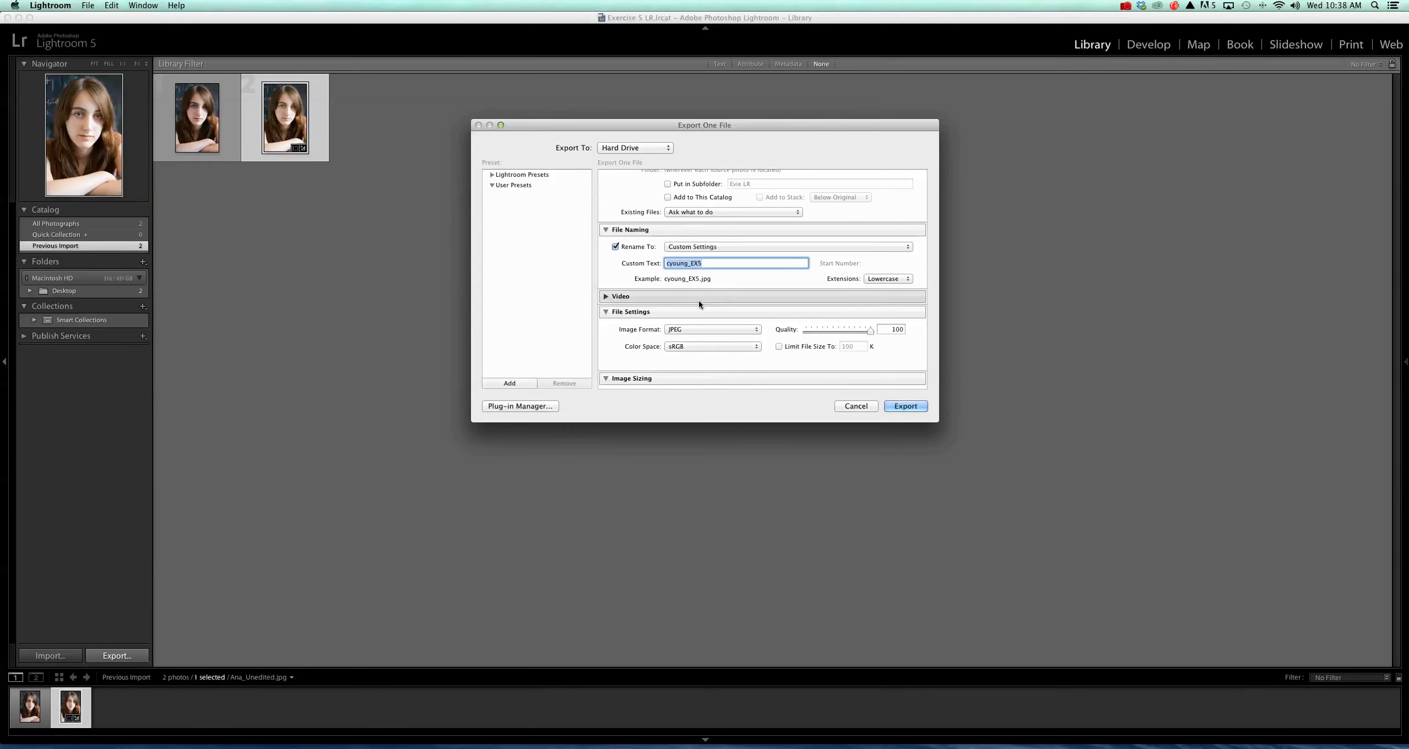
{"action": "type", "text": "cyoung_Ex"}
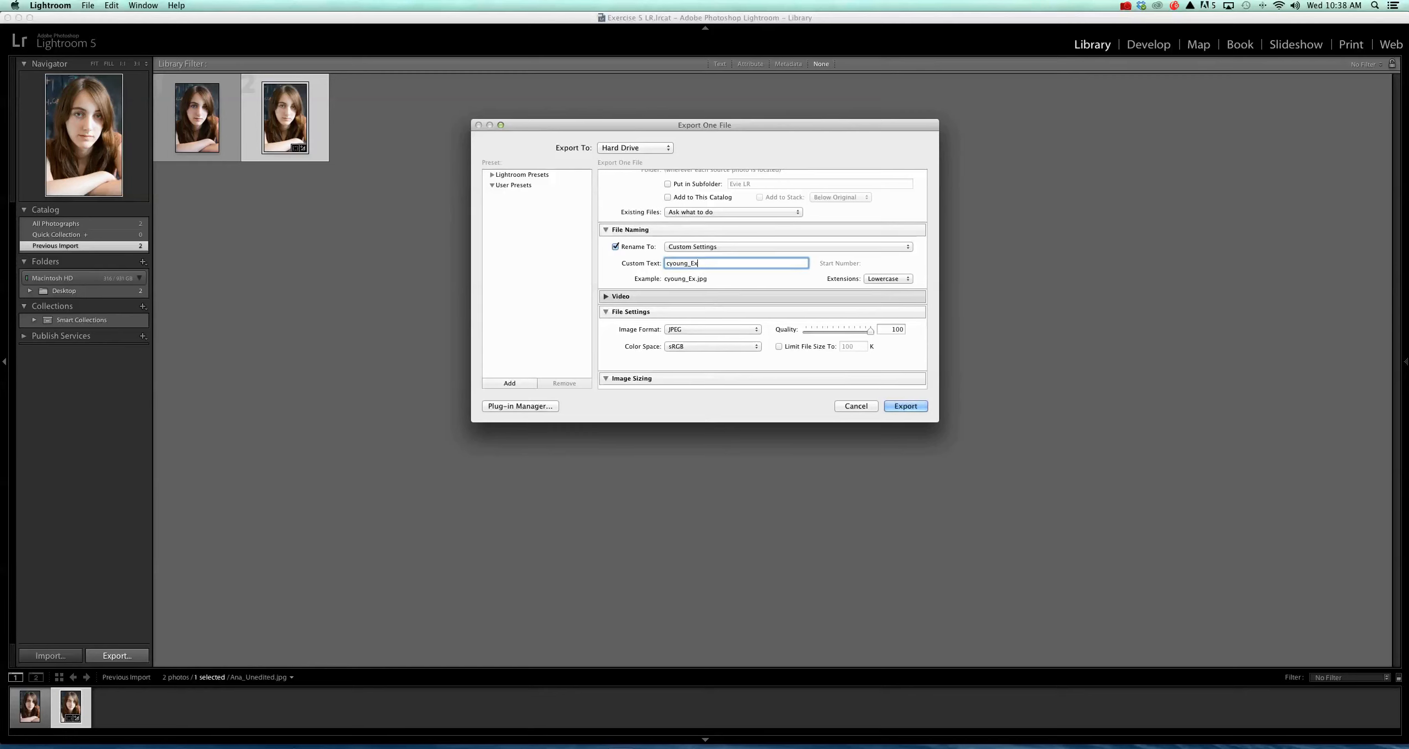